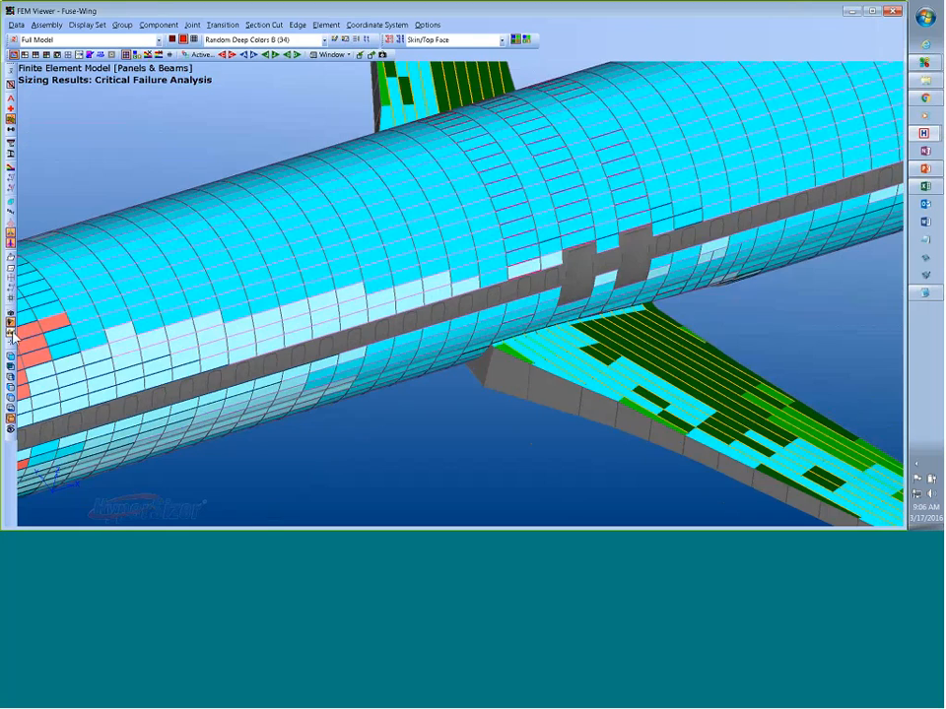
# - Examine the internal frames, ribs and stringers around the wing-fuselage junction with transparent surfaces, and restore the opaque display
pyautogui.click(11, 332)
pyautogui.scroll(-3, 196, 327)
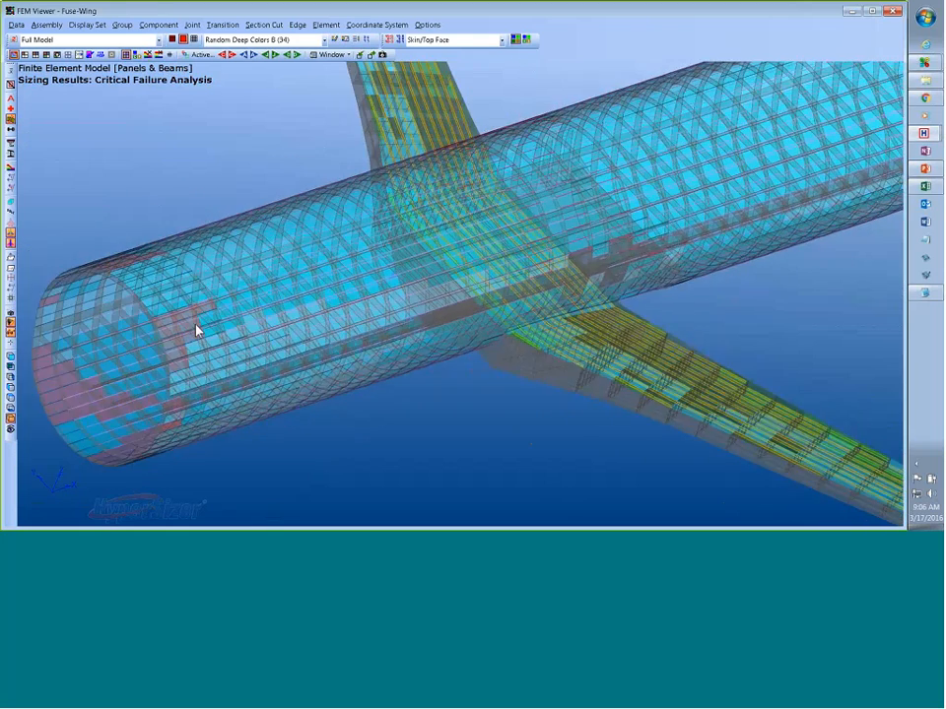
pyautogui.moveTo(178, 332); pyautogui.dragTo(473, 346, button='middle')
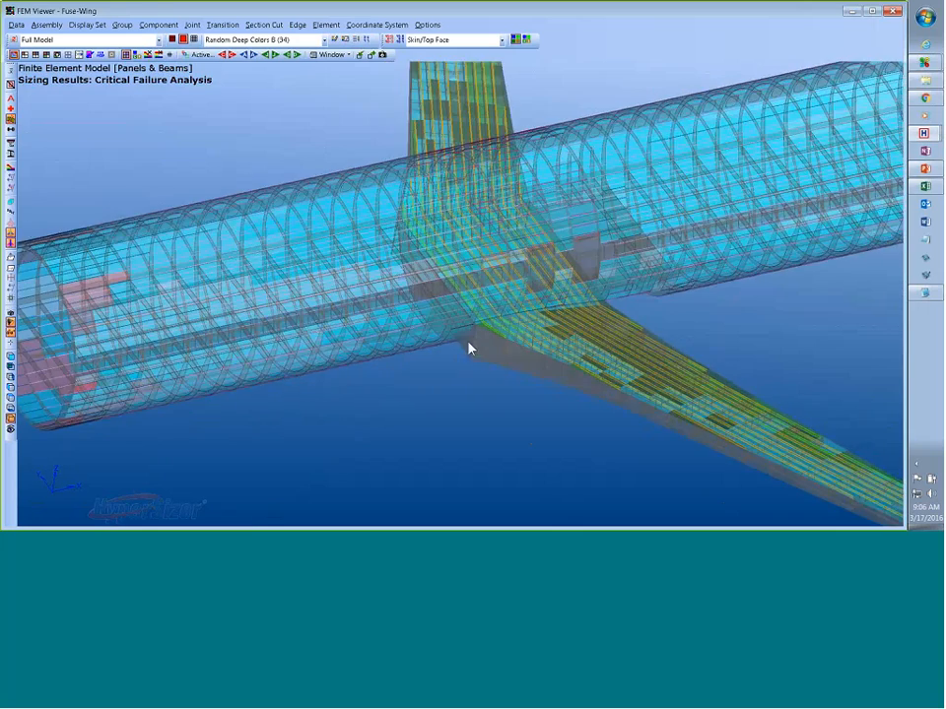
pyautogui.scroll(3, 471, 346)
pyautogui.scroll(3, 506, 288)
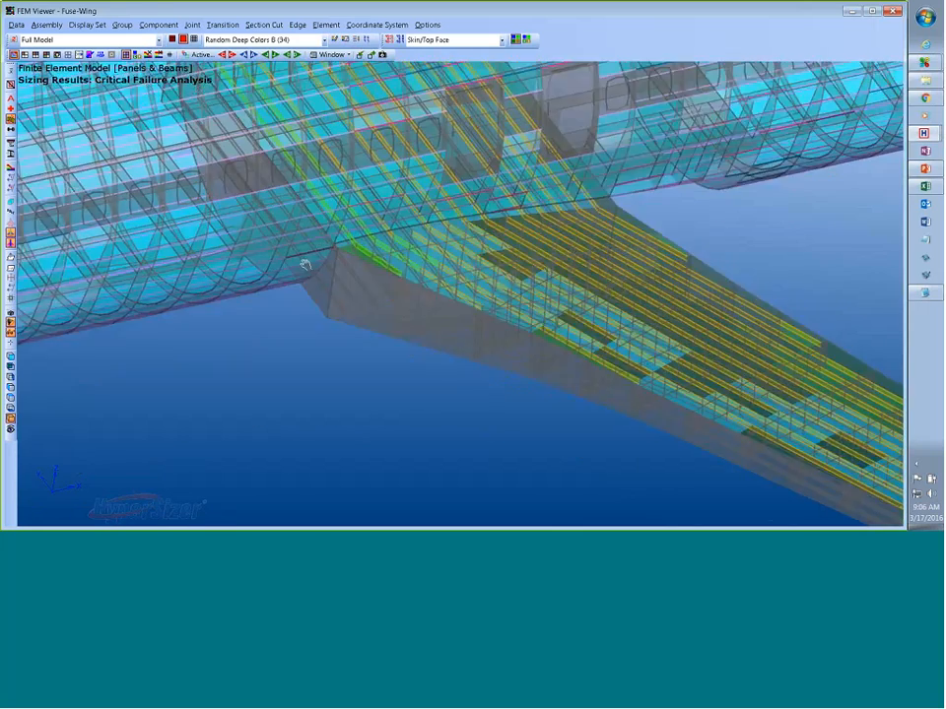
pyautogui.moveTo(506, 289); pyautogui.dragTo(554, 303, button='middle')
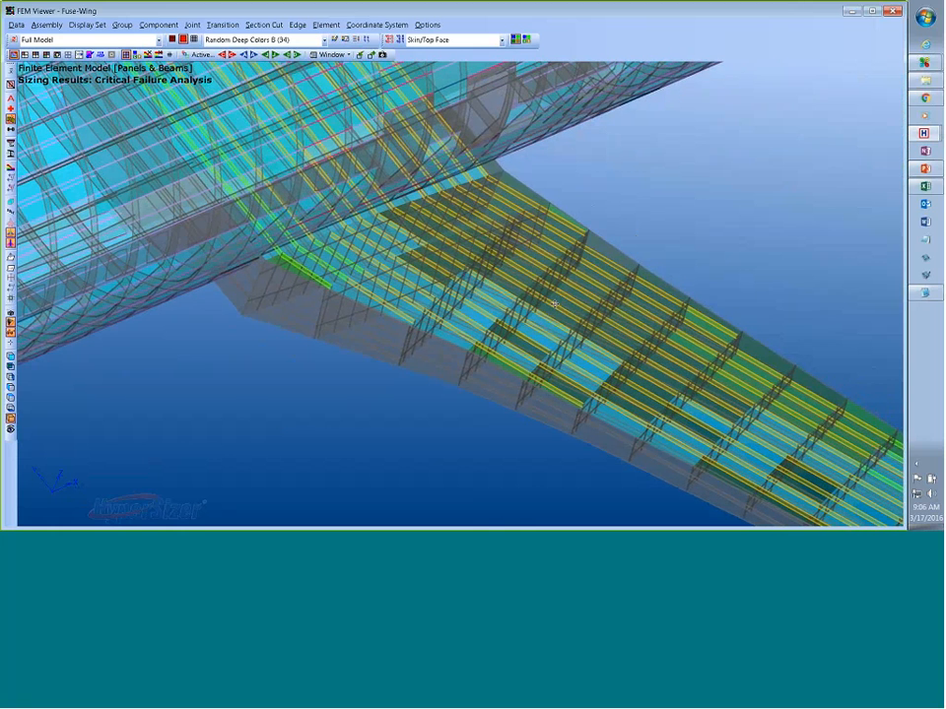
pyautogui.scroll(-2, 556, 297)
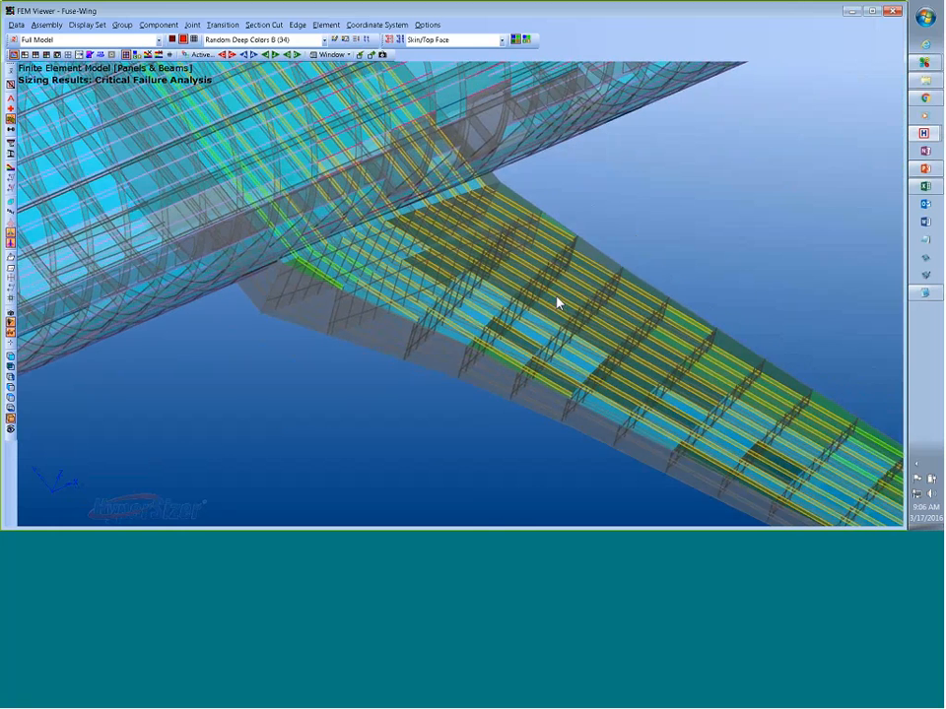
pyautogui.scroll(2, 556, 297)
pyautogui.scroll(-3, 557, 297)
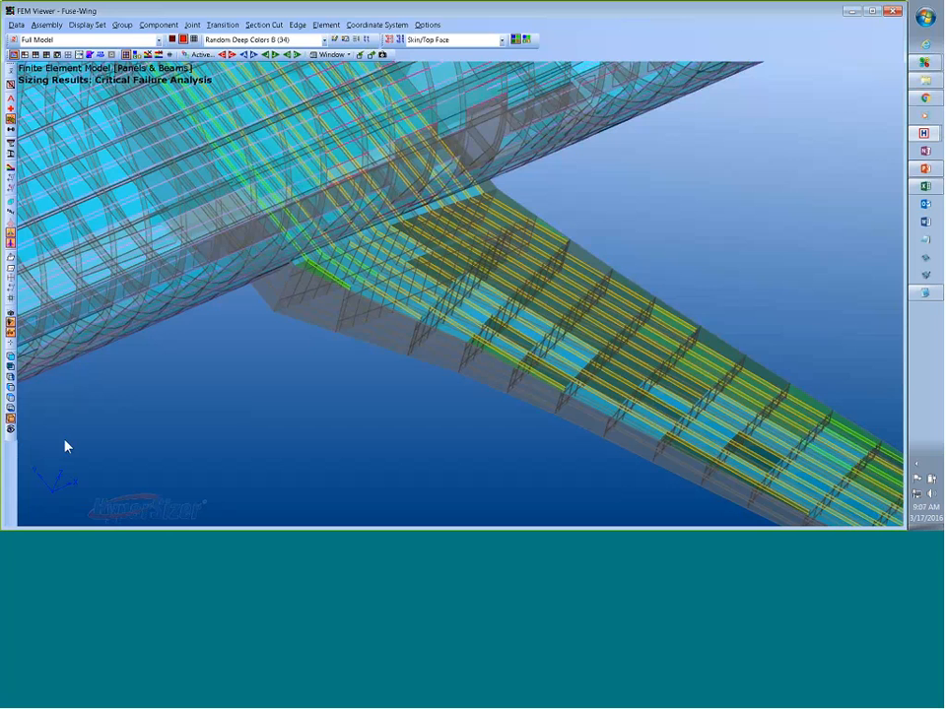
pyautogui.click(11, 333)
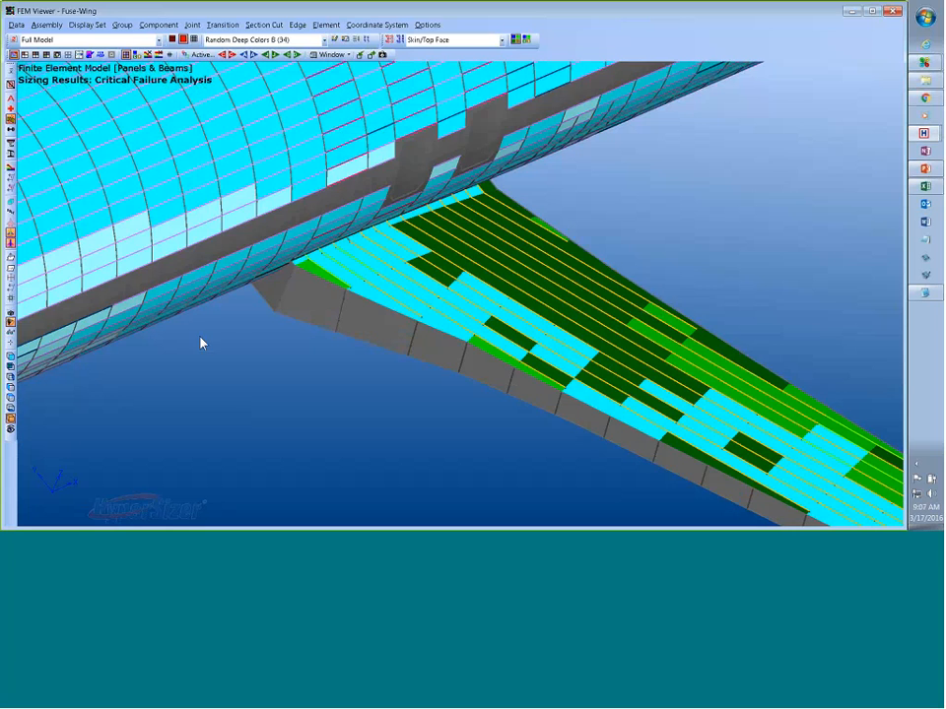
# - Show the critical failure mode legend with component counts beside the whole fuselage and wing model
pyautogui.scroll(-3, 224, 340)
pyautogui.moveTo(261, 339); pyautogui.dragTo(279, 416, button='middle')
pyautogui.scroll(-5, 305, 388)
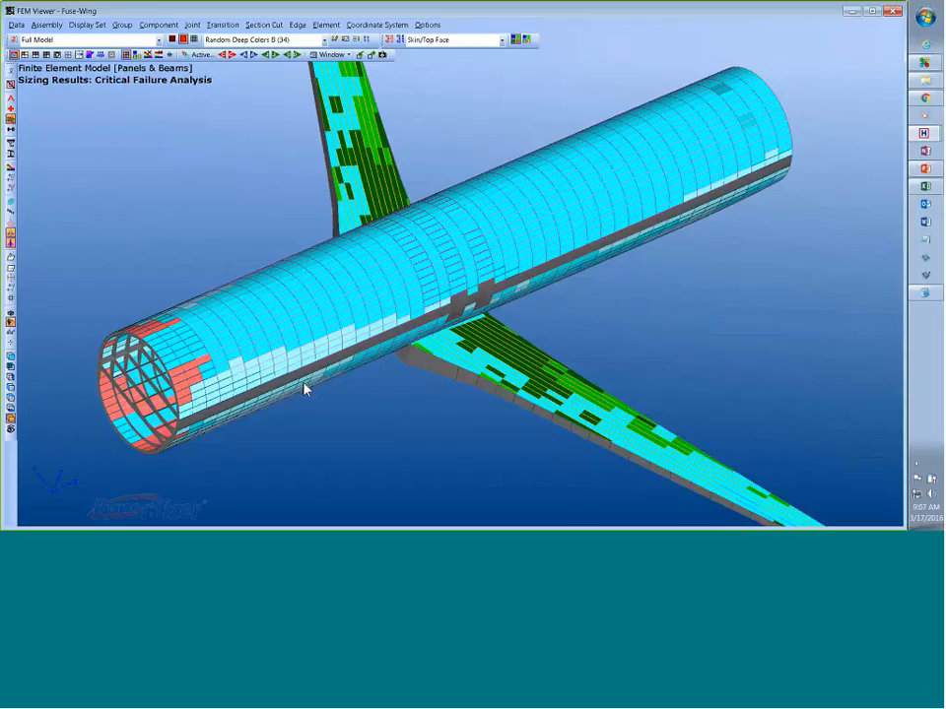
pyautogui.click(357, 40)
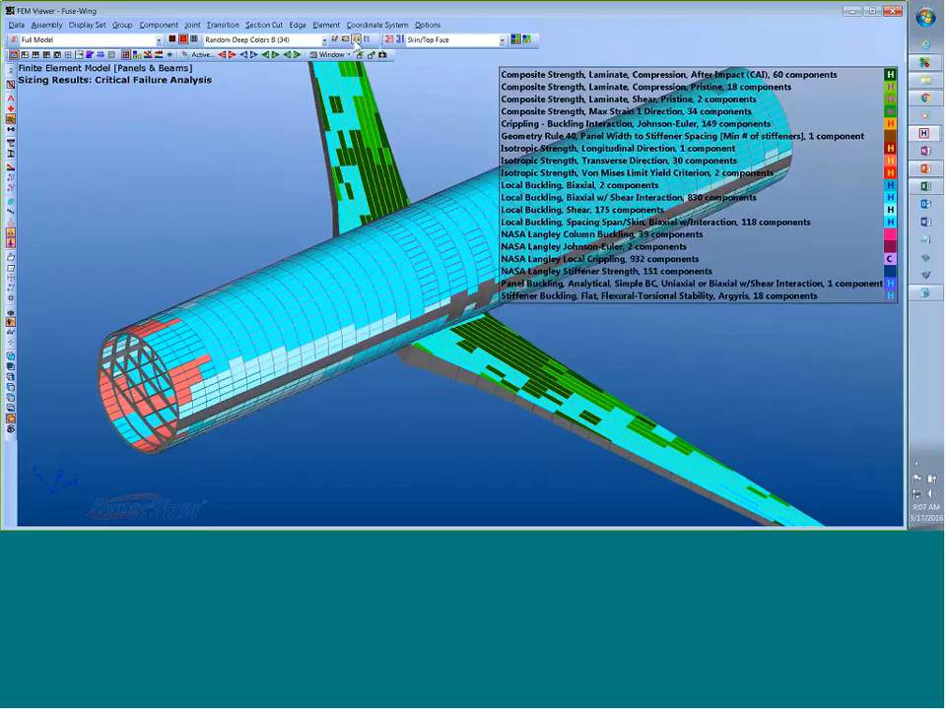
pyautogui.moveTo(383, 145); pyautogui.dragTo(175, 149, button='middle')
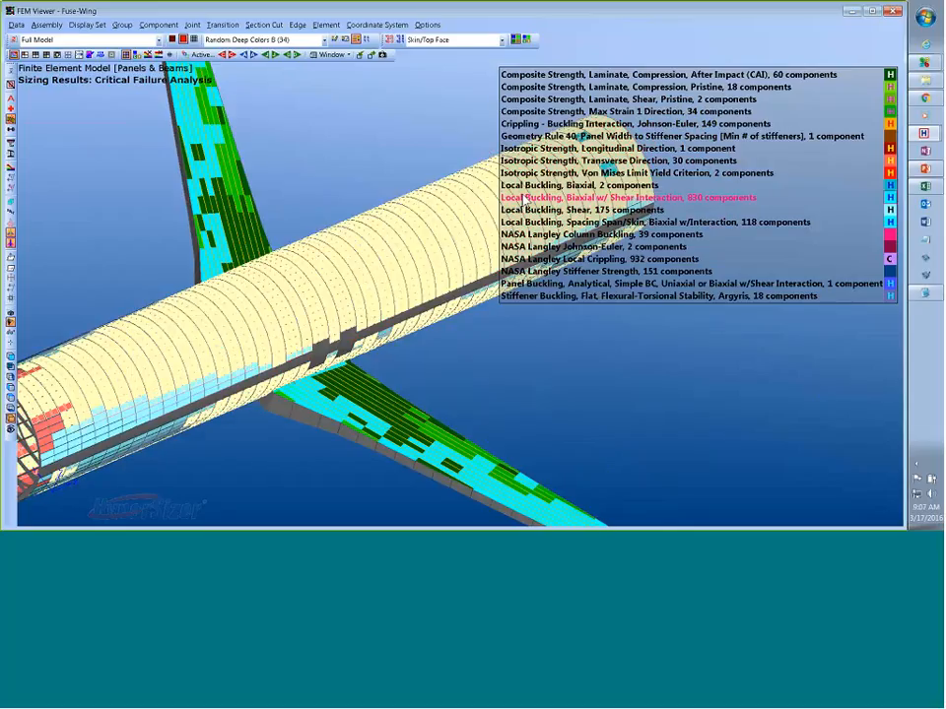
# - Open stringer segment #415111 (stringer 04, bay 15) from the "Composite Strength, Laminate, Compression, Pristine" bin in the HyperSizer sizing form
pyautogui.rightClick(591, 87)
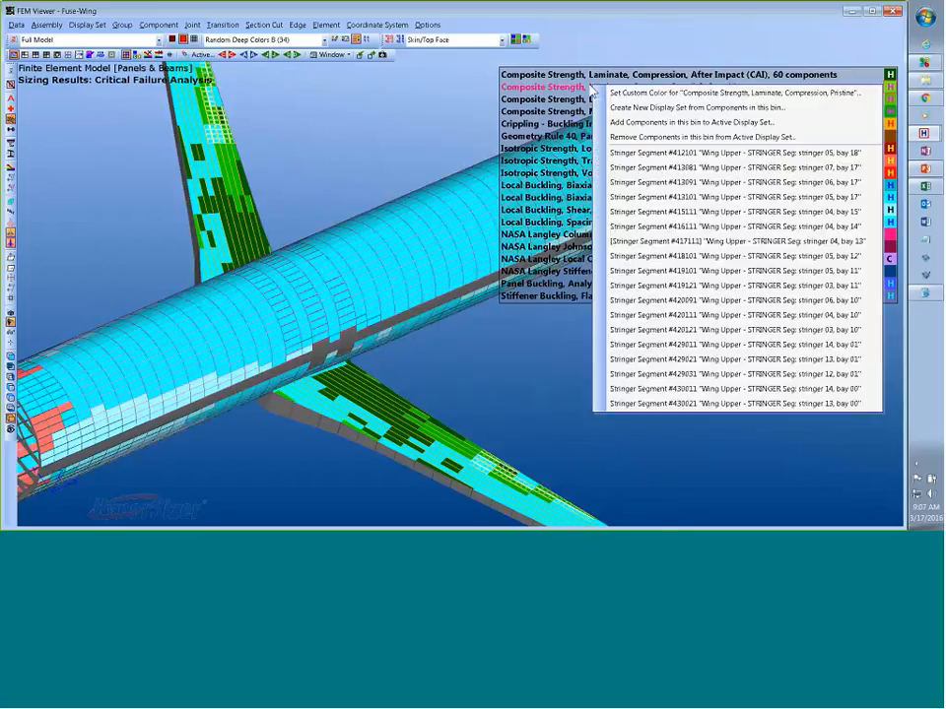
pyautogui.click(645, 216)
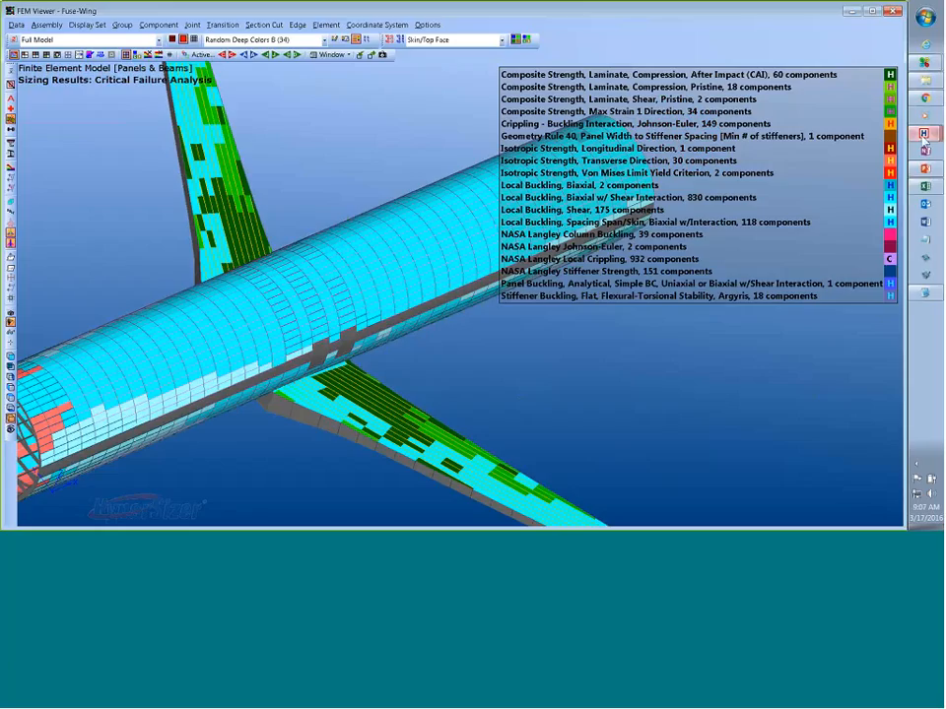
pyautogui.moveTo(923, 138)
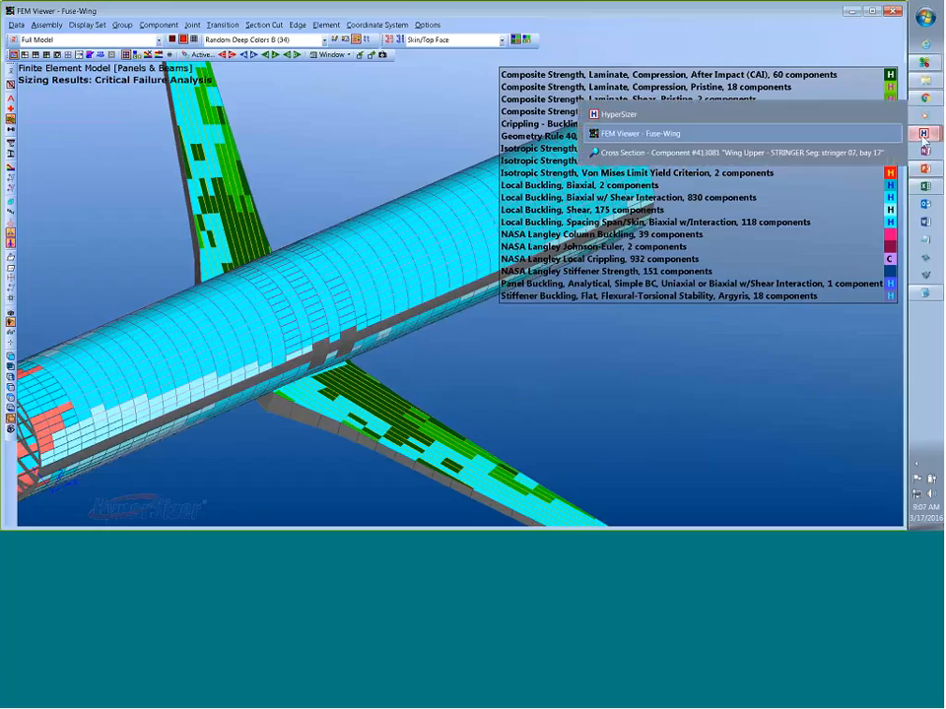
pyautogui.click(645, 115)
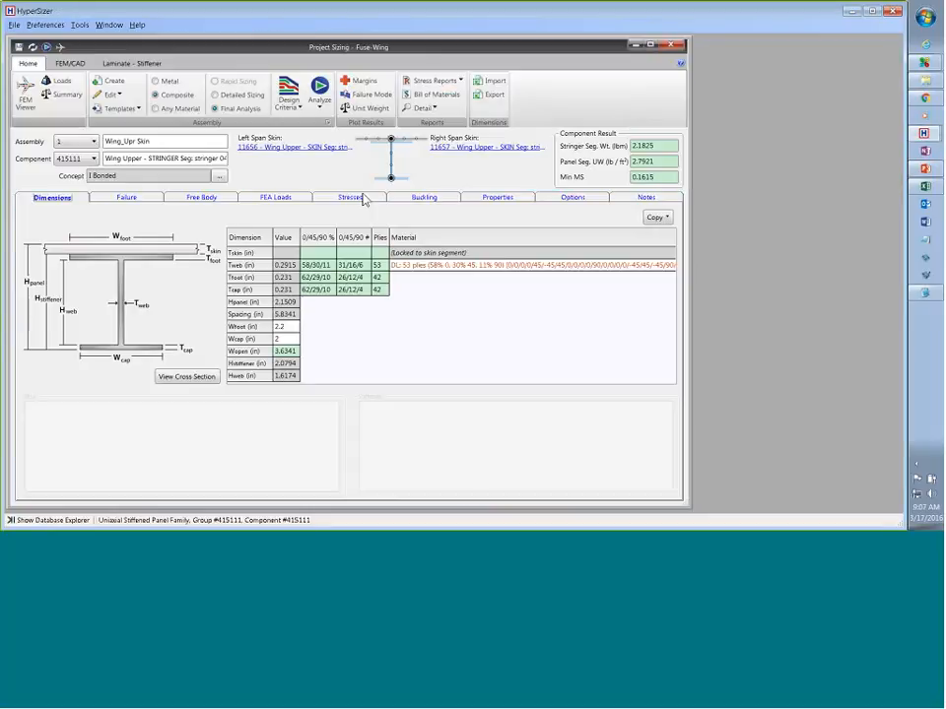
# - View the bonded I stringer's cross section, inspect the ply layers in its web and flanges, and close the view
pyautogui.click(185, 376)
pyautogui.scroll(10, 500, 225)
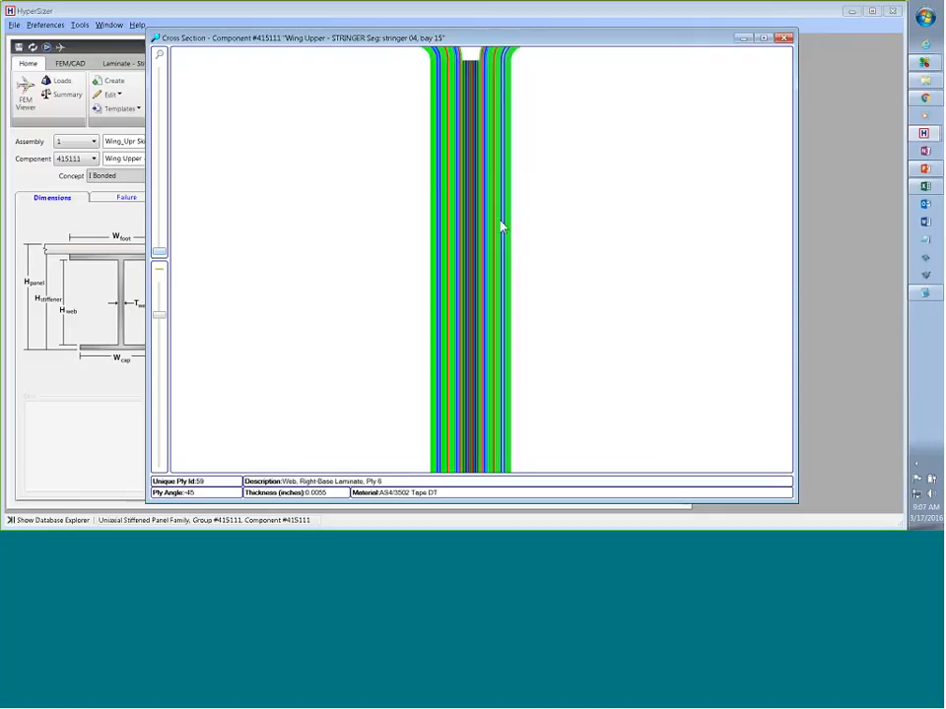
pyautogui.scroll(-10, 482, 286)
pyautogui.scroll(4, 428, 442)
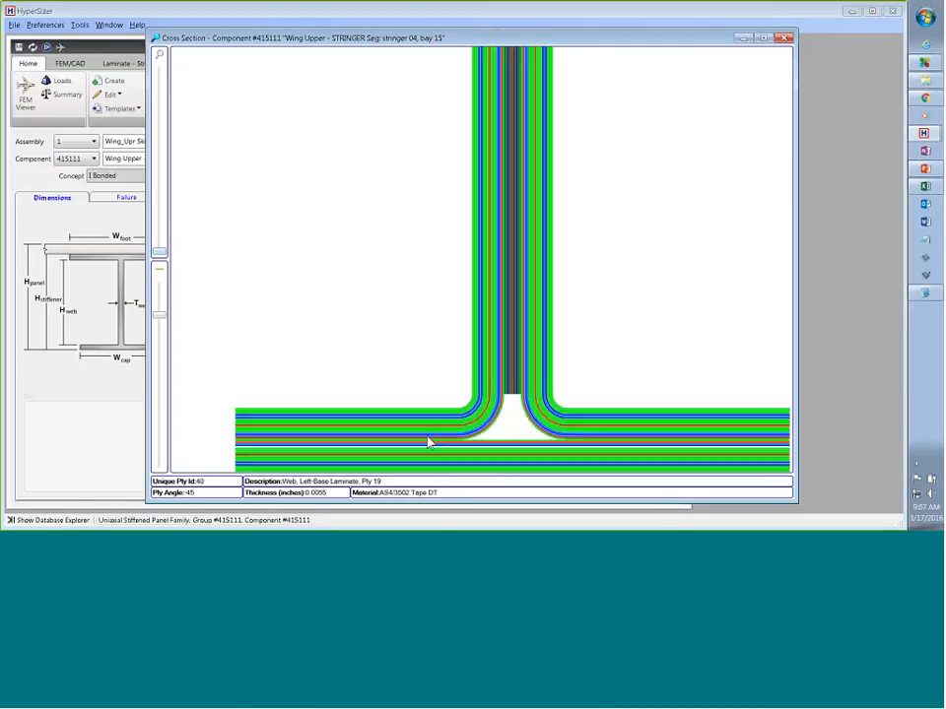
pyautogui.scroll(2, 473, 389)
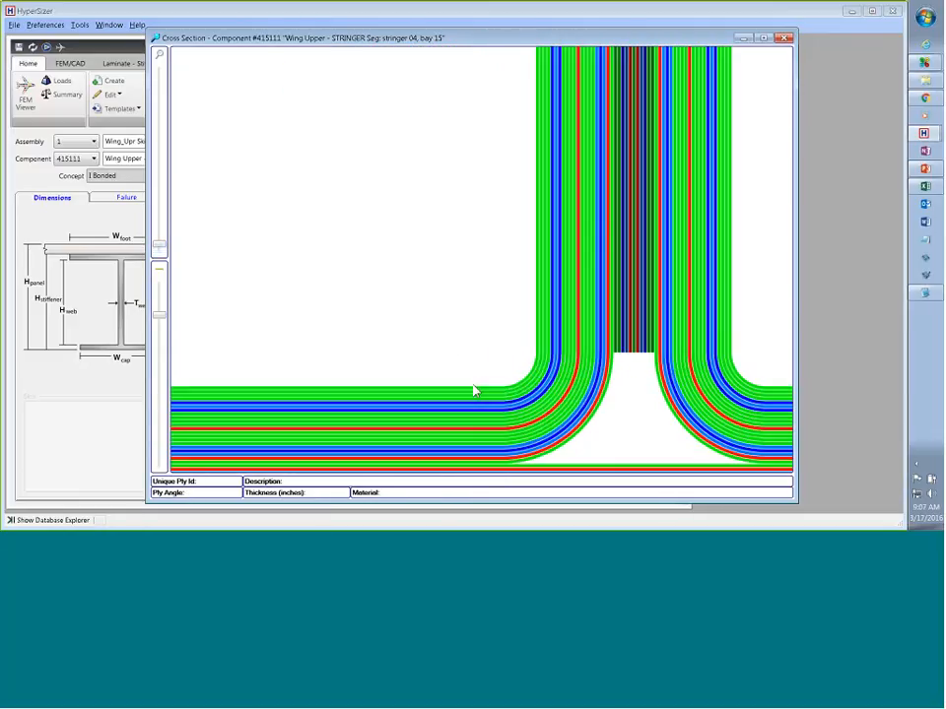
pyautogui.scroll(-3, 490, 298)
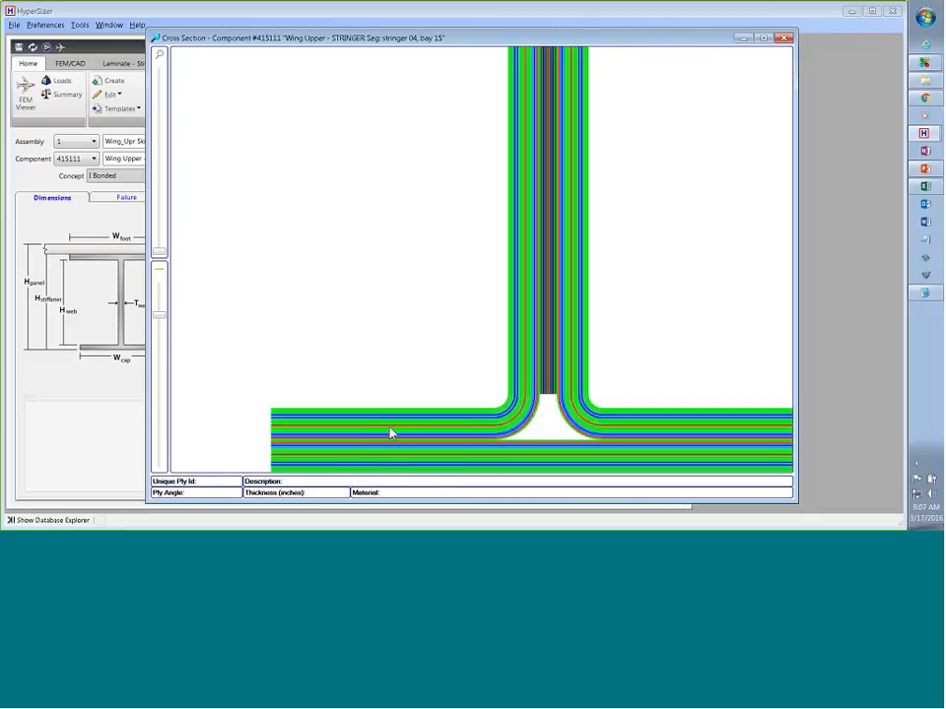
pyautogui.scroll(-3, 390, 434)
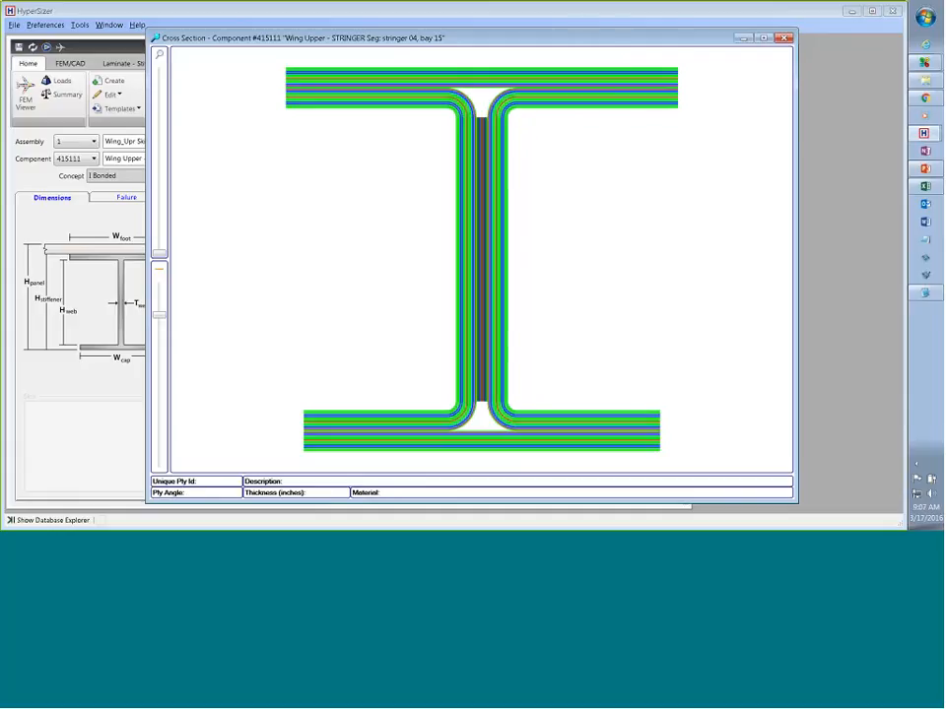
pyautogui.click(784, 40)
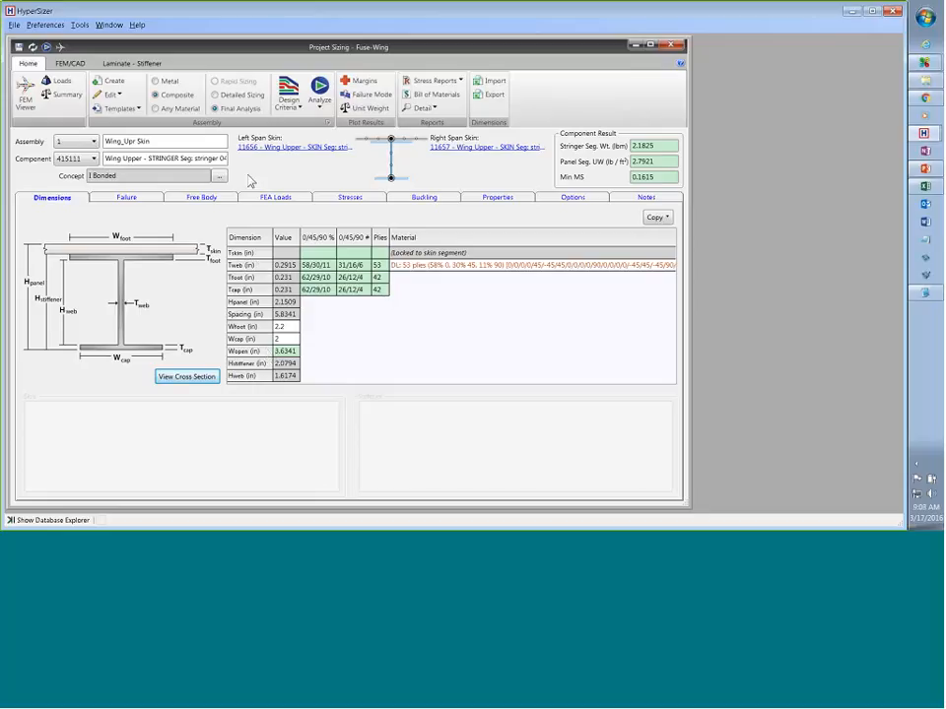
# - Review the stringer's available failure analyses and margins of safety, from panel buckling to the bonded combo and web strength checks
pyautogui.click(126, 200)
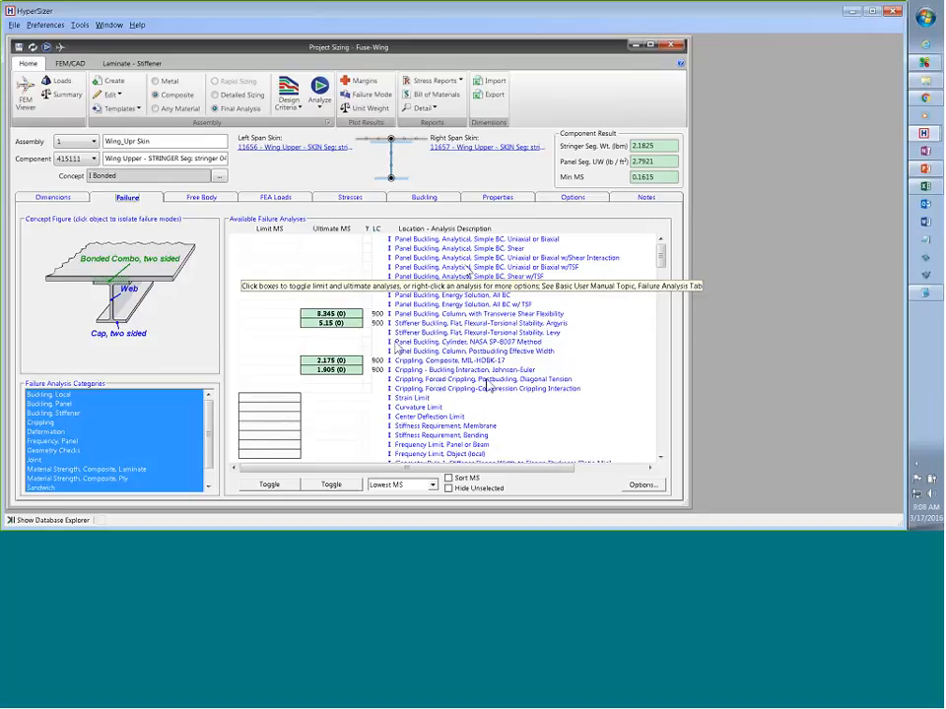
pyautogui.scroll(-3, 665, 264)
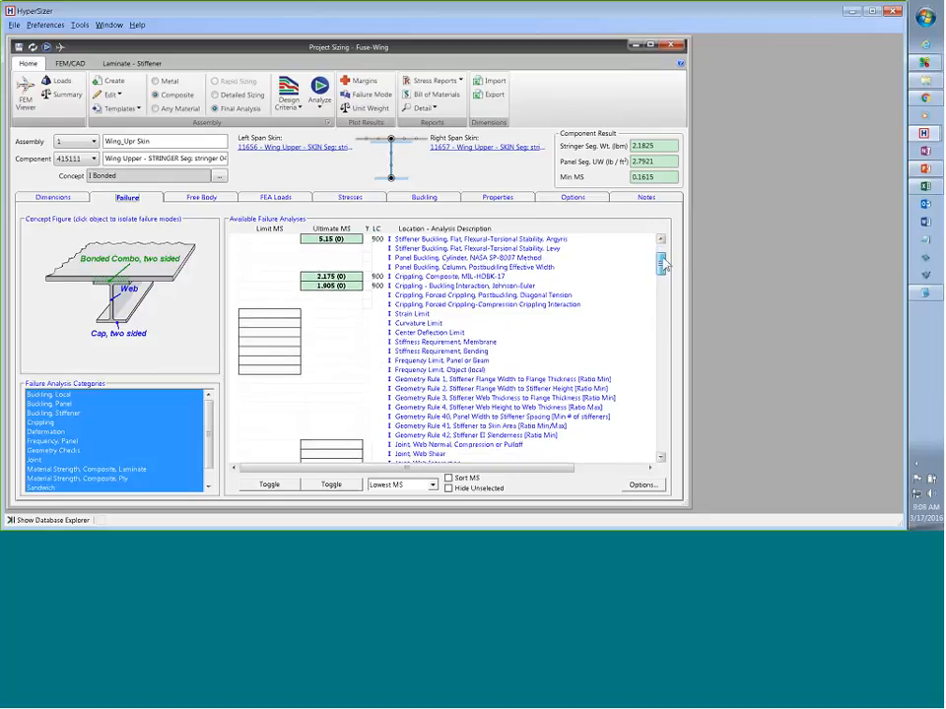
pyautogui.scroll(2, 665, 264)
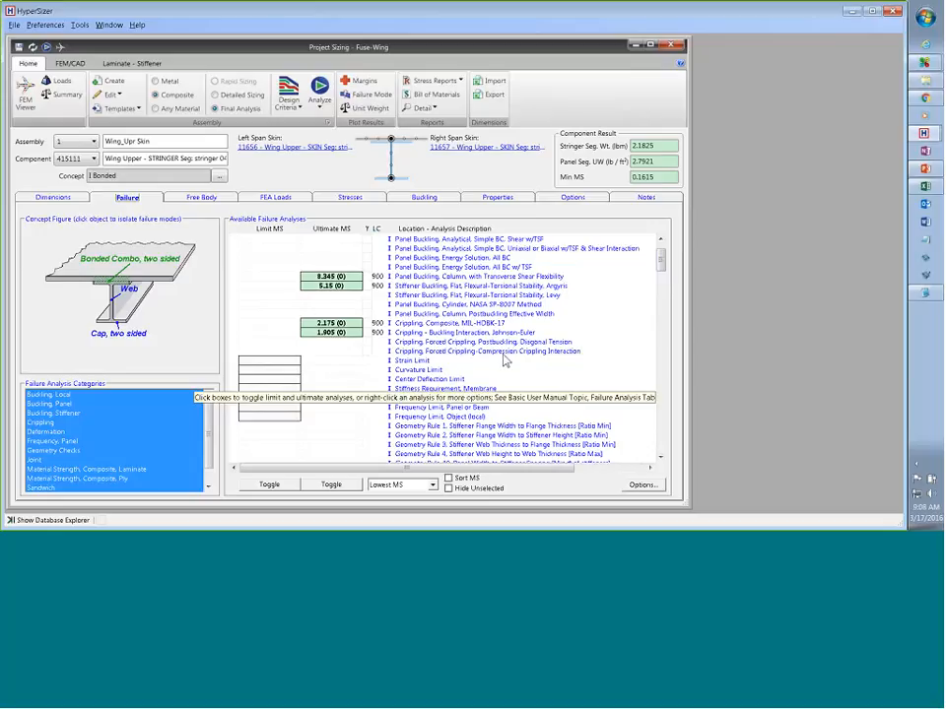
pyautogui.scroll(-6, 455, 277)
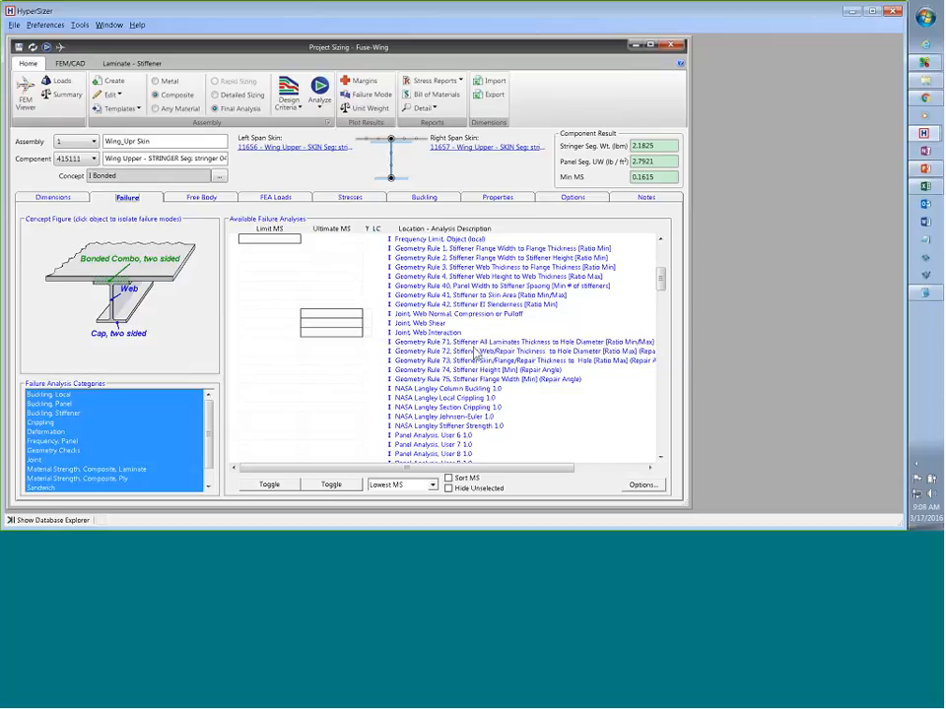
pyautogui.scroll(-6, 658, 298)
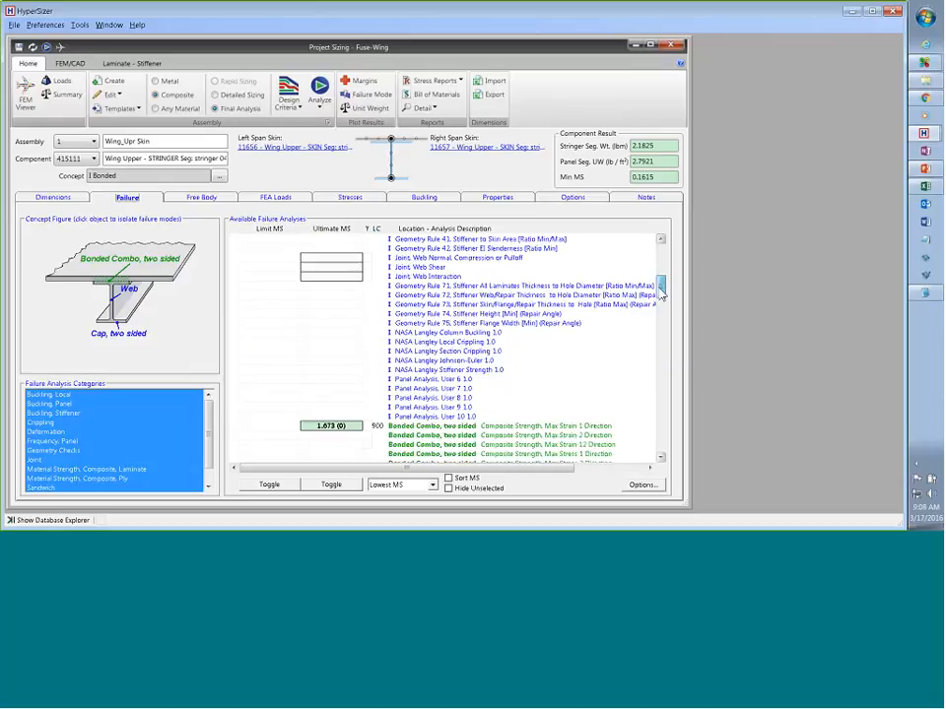
pyautogui.scroll(-4, 659, 301)
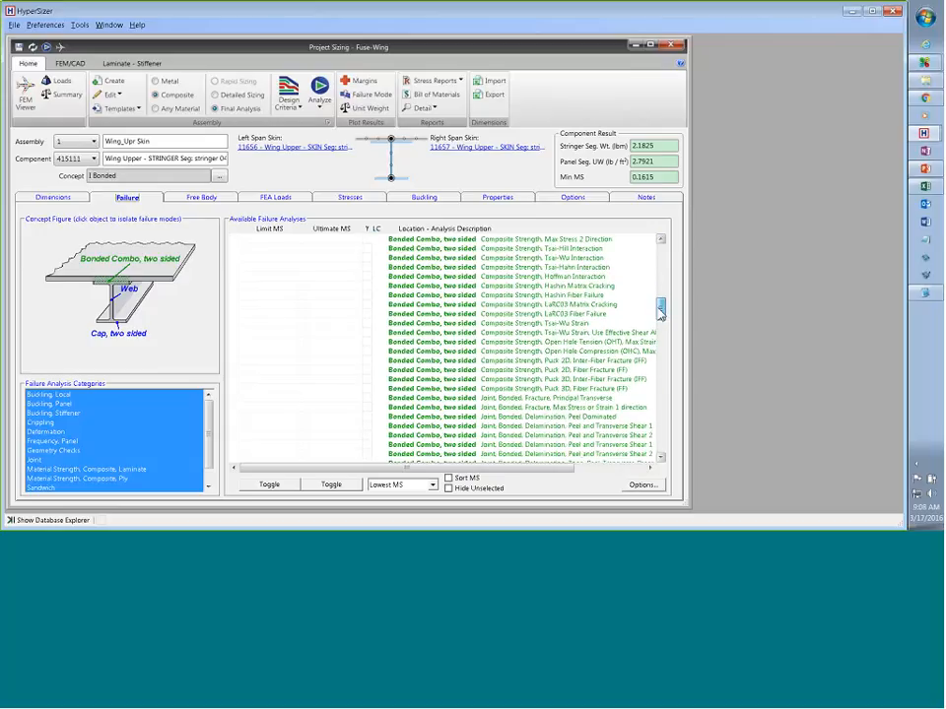
pyautogui.moveTo(660, 308); pyautogui.dragTo(661, 352)
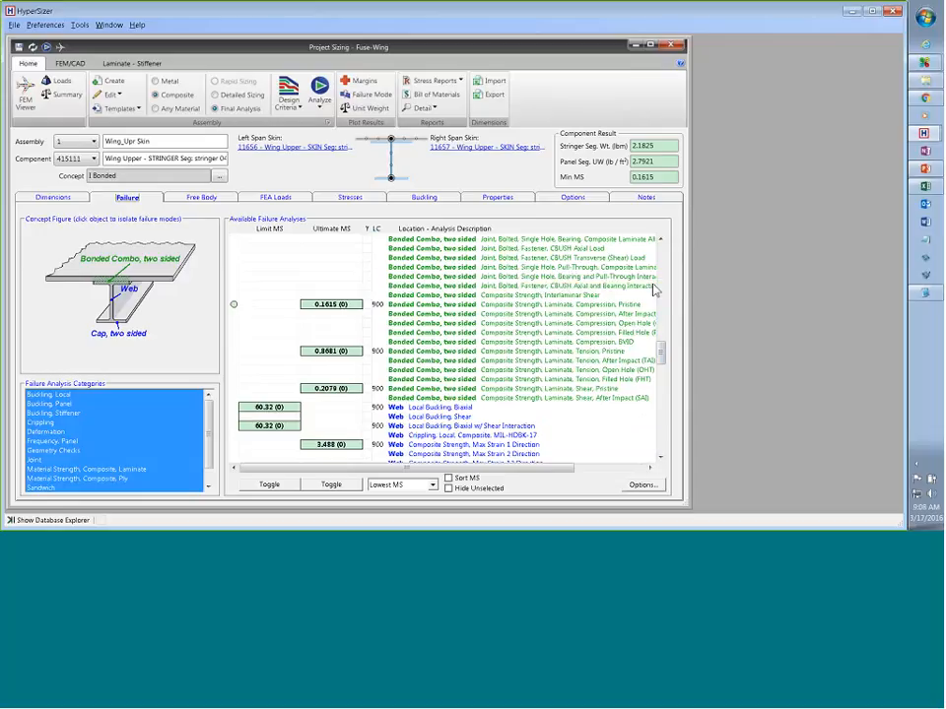
# - Widen the Project Sizing window and view the stringer's FEA loads, stresses and buckling settings
pyautogui.moveTo(689, 284); pyautogui.dragTo(770, 284)
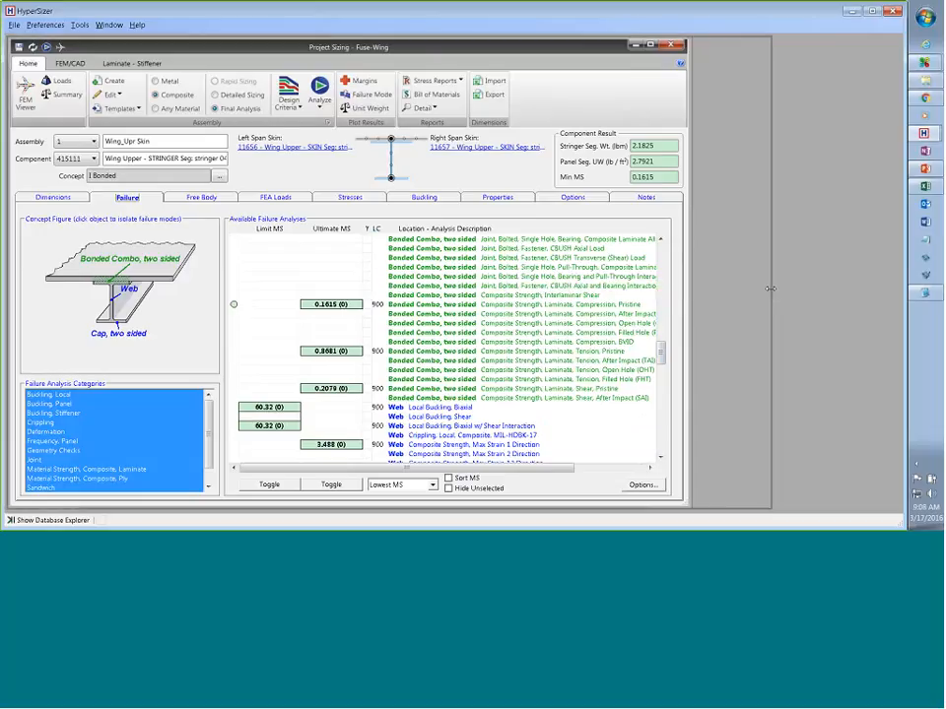
pyautogui.click(308, 198)
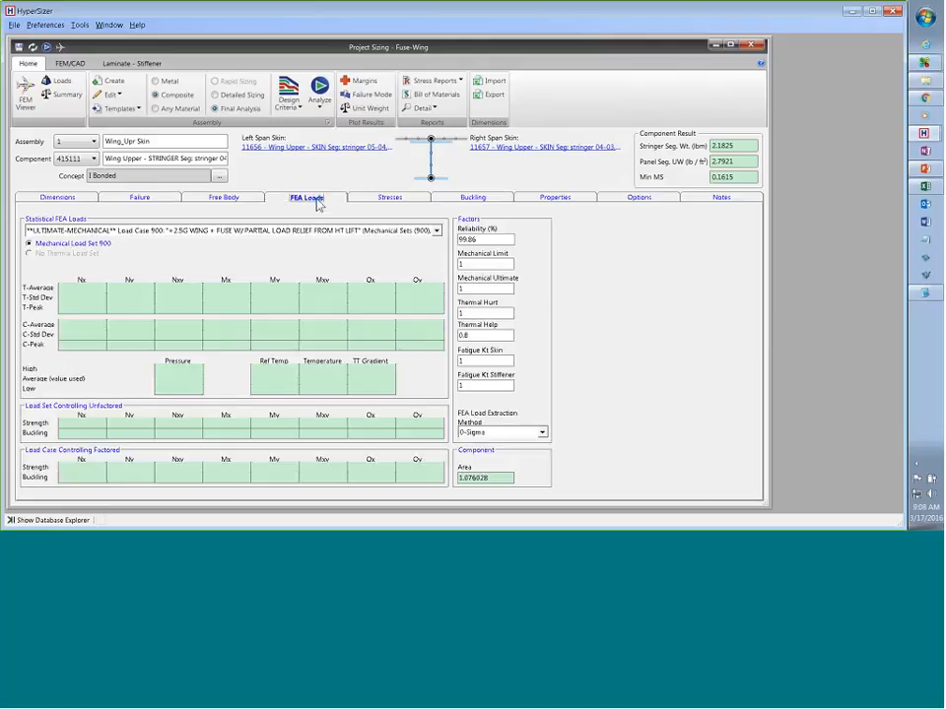
pyautogui.click(389, 198)
pyautogui.click(440, 198)
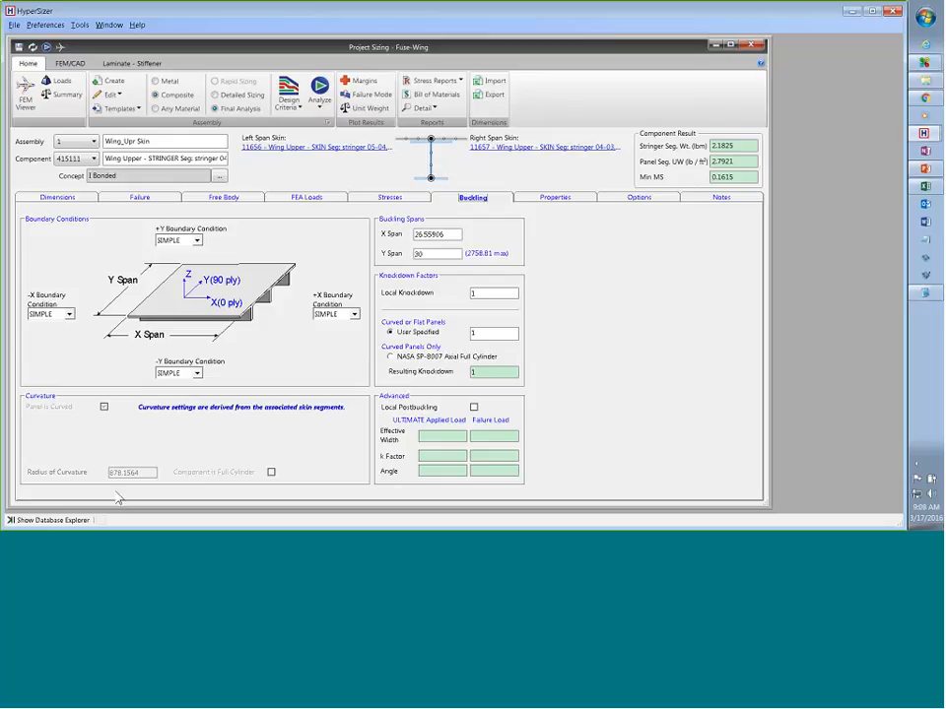
# - Show the Database Explorer, widen it and browse the display sets of the Fuse-Wing project
pyautogui.click(51, 519)
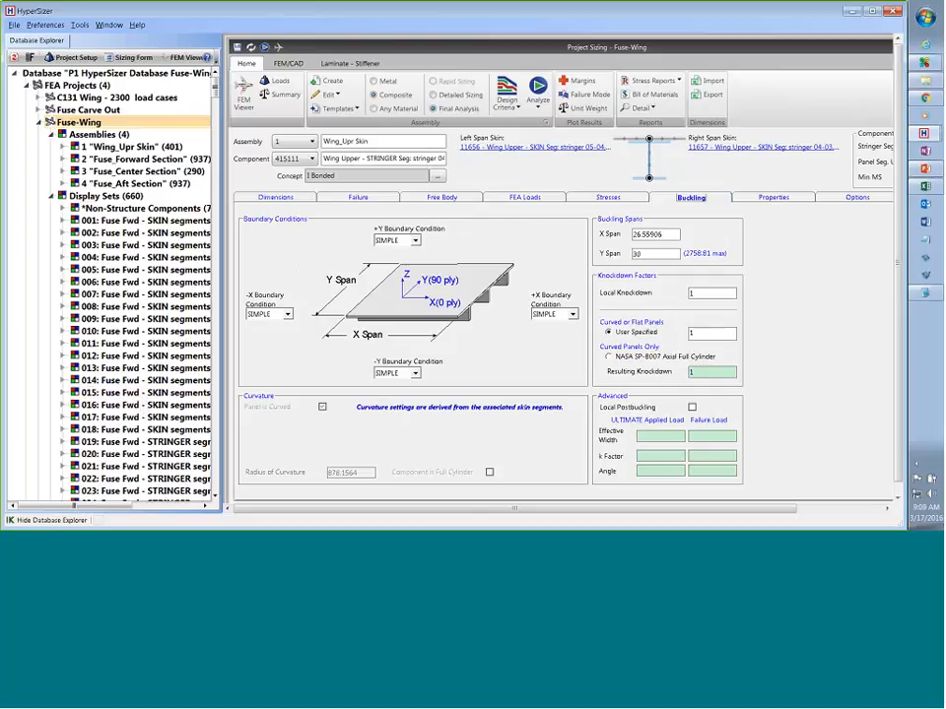
pyautogui.moveTo(215, 88); pyautogui.dragTo(215, 91)
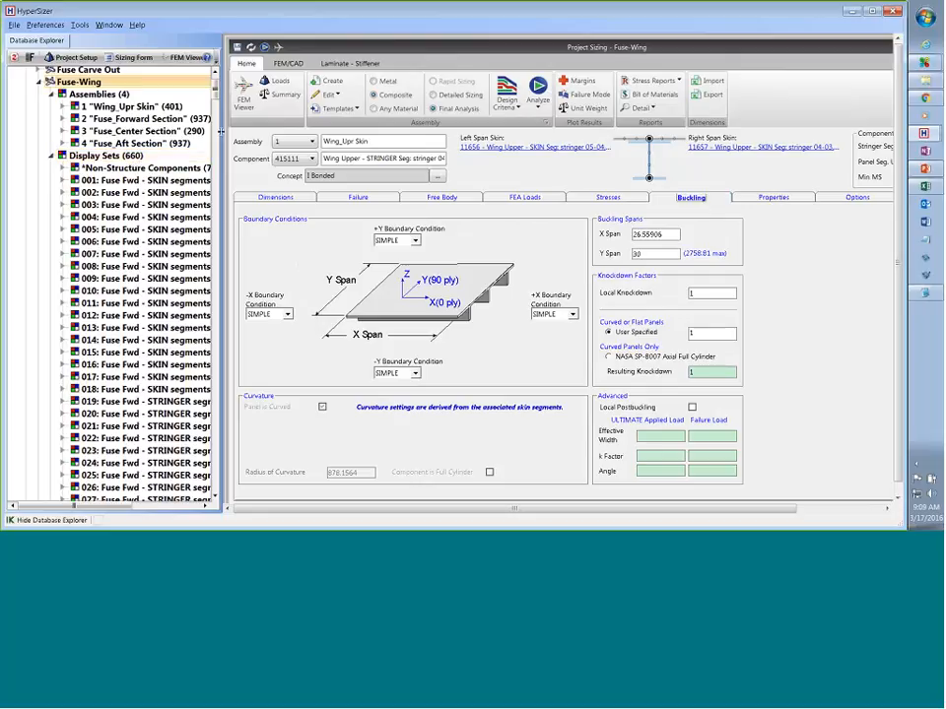
pyautogui.moveTo(221, 131); pyautogui.dragTo(305, 151)
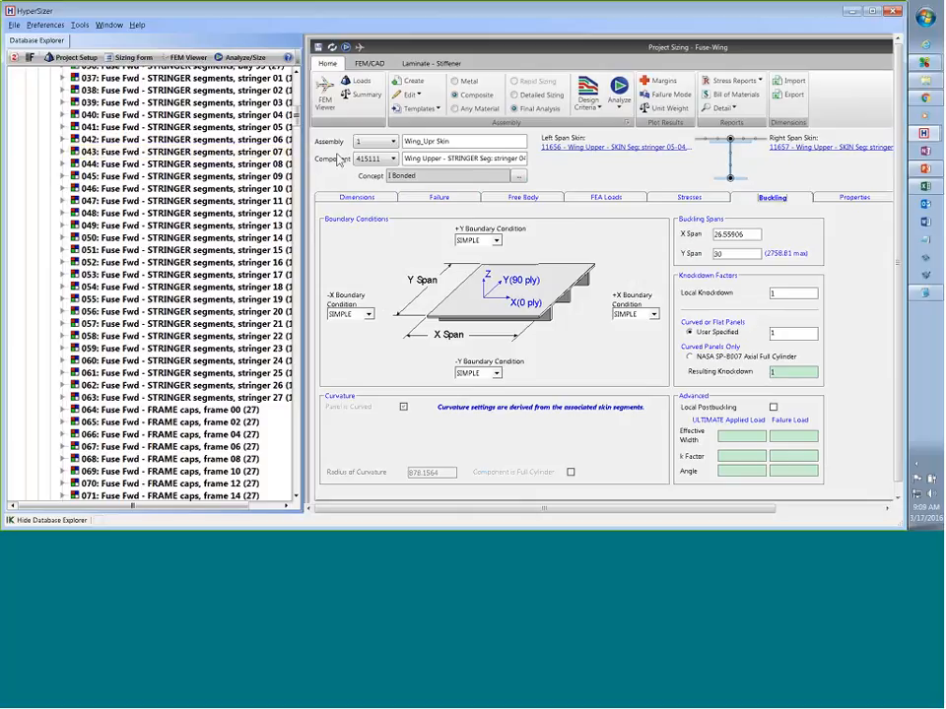
# - Minimize HyperSizer and switch to the HyperSizer Express webinar presentation in PowerPoint
pyautogui.click(851, 12)
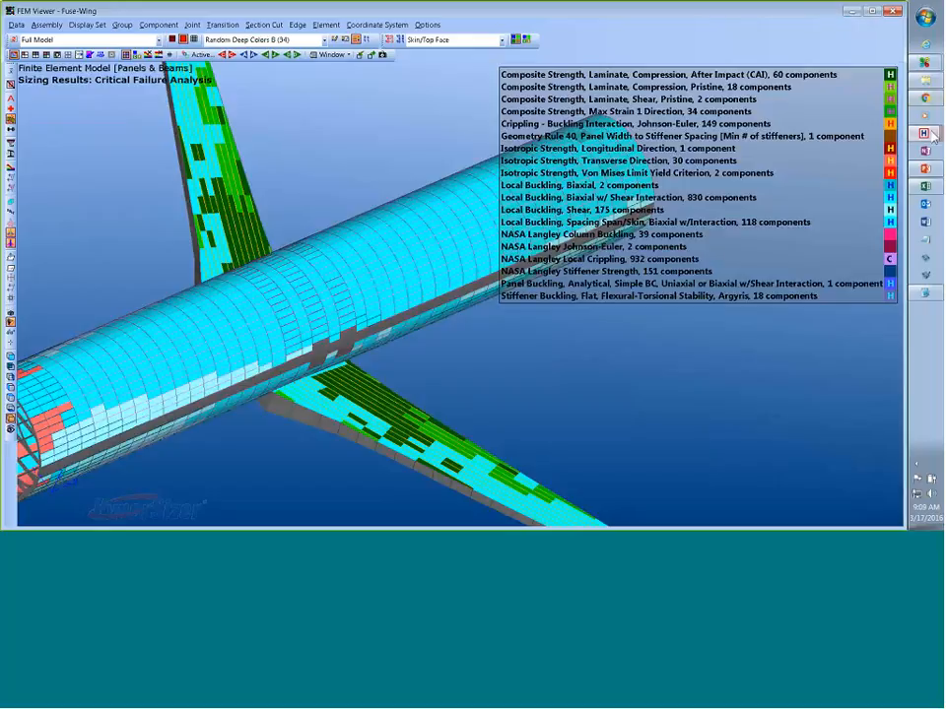
pyautogui.click(925, 170)
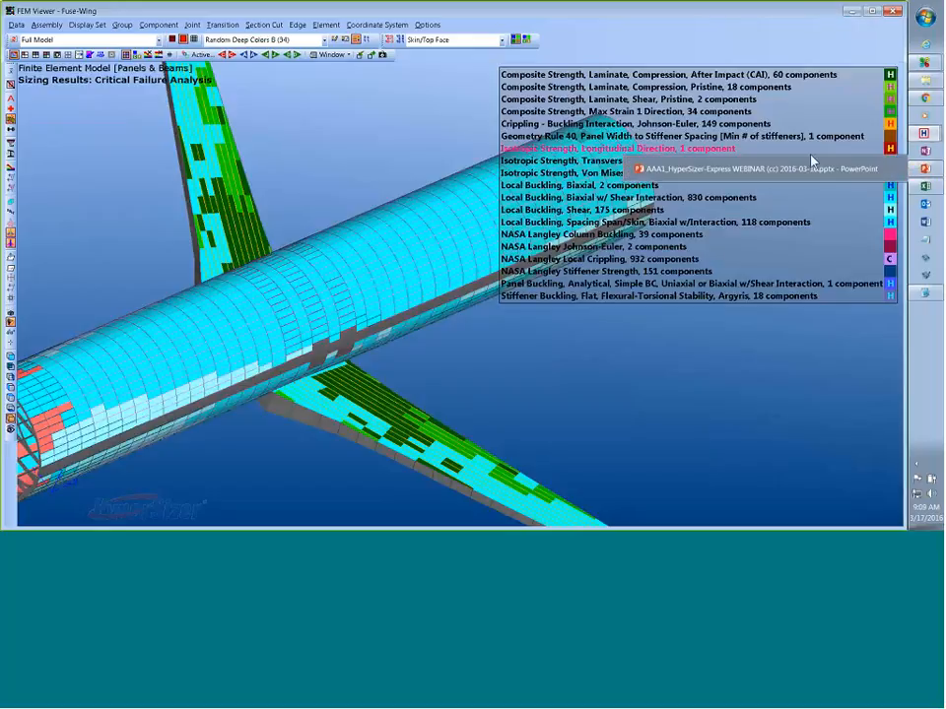
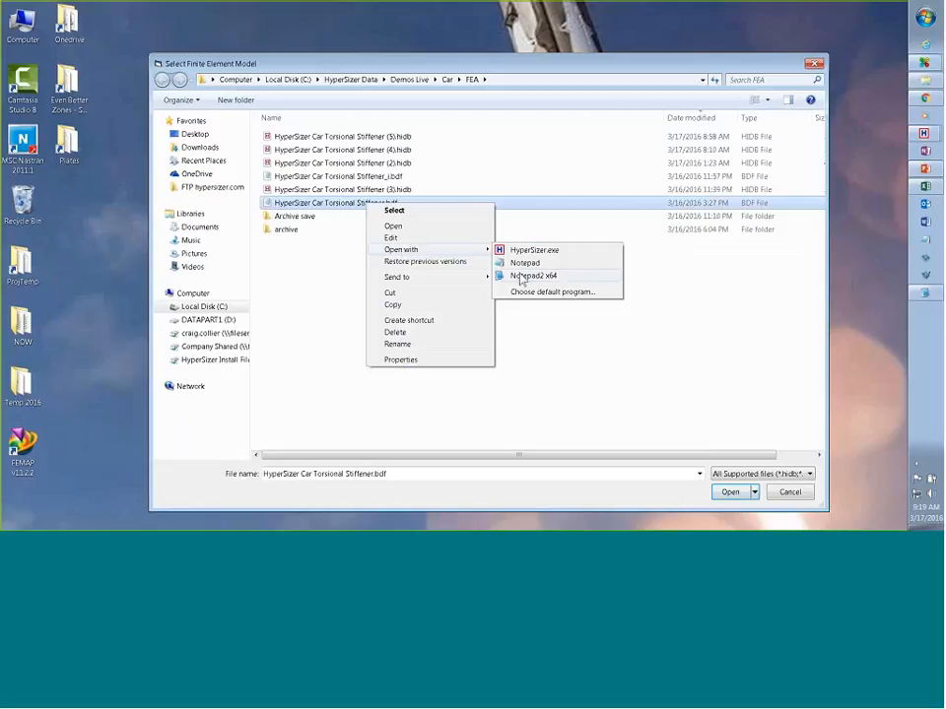
# - Open HyperSizer Car Torsional Stiffener.bdf in Notepad2 and examine its subcases, load sets and force entries
pyautogui.click(519, 276)
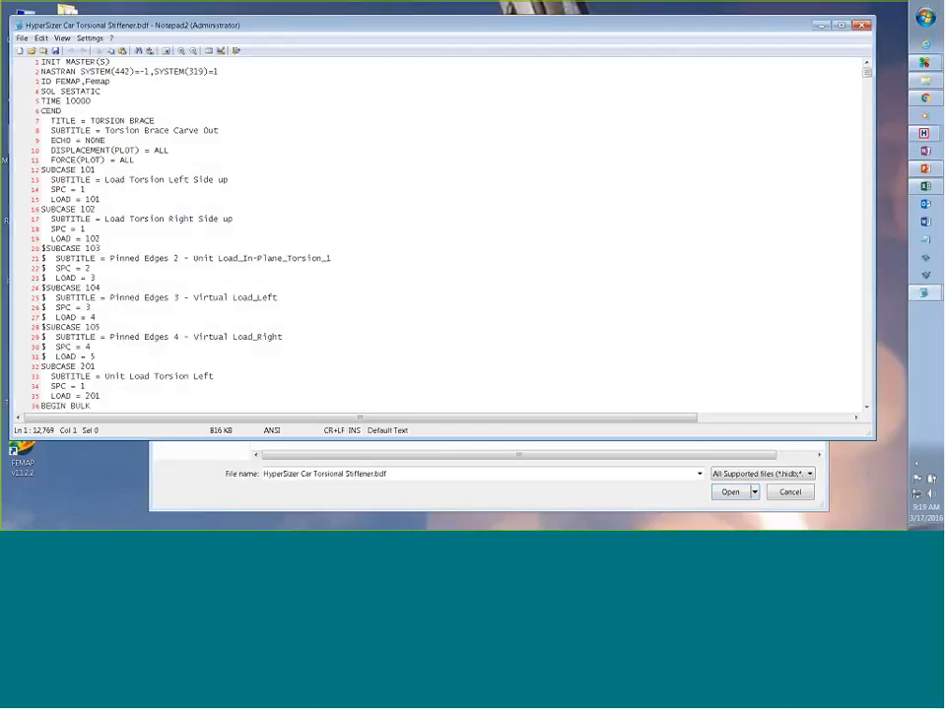
pyautogui.scroll(-2, 84, 142)
pyautogui.scroll(2, 84, 142)
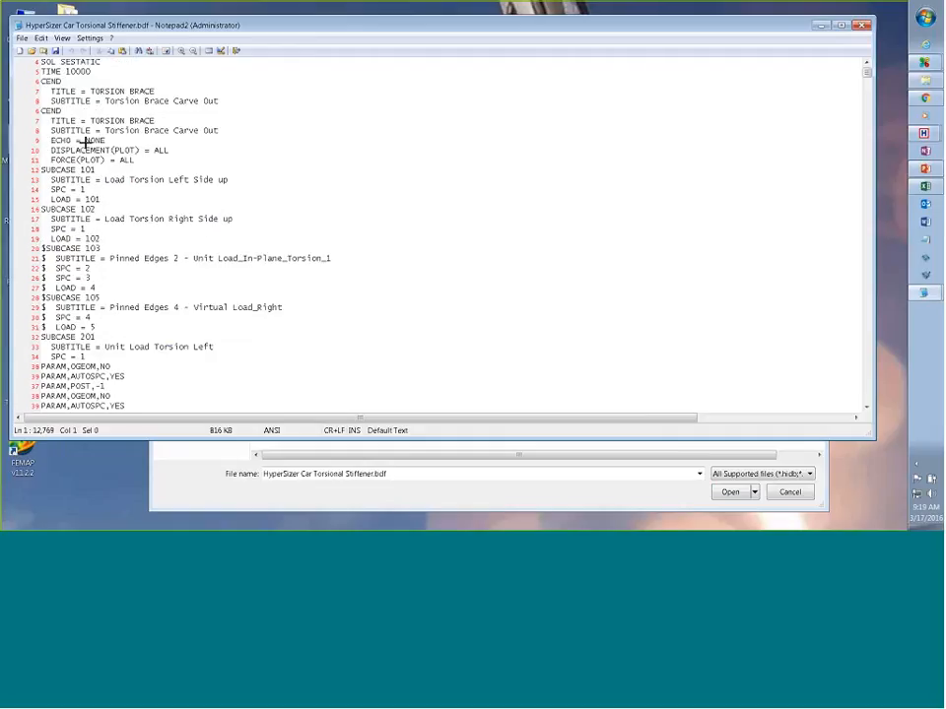
pyautogui.scroll(-13, 63, 182)
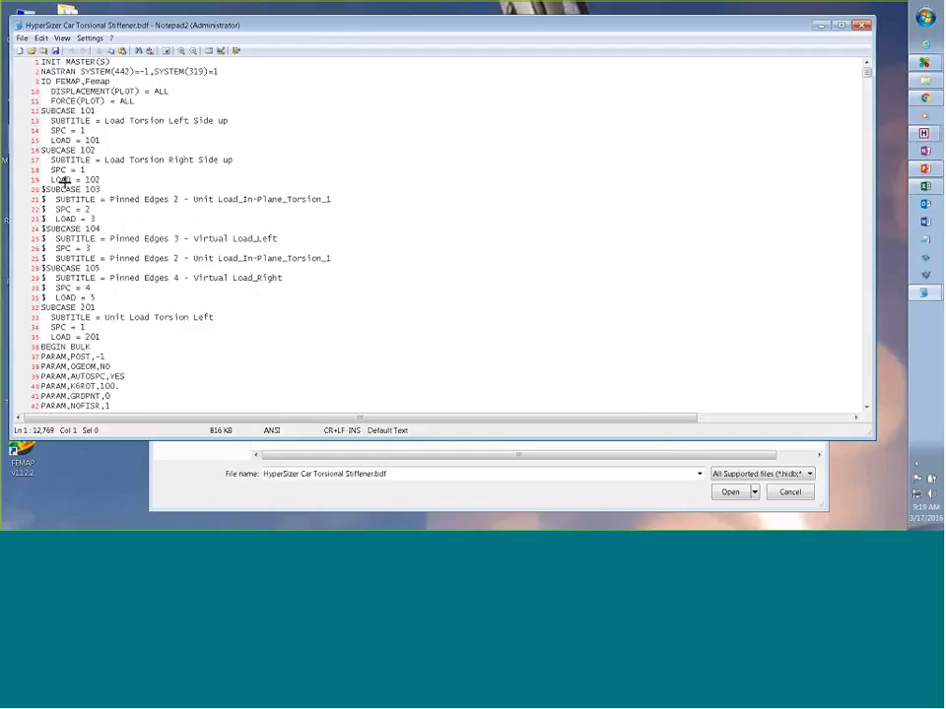
pyautogui.scroll(-15, 65, 186)
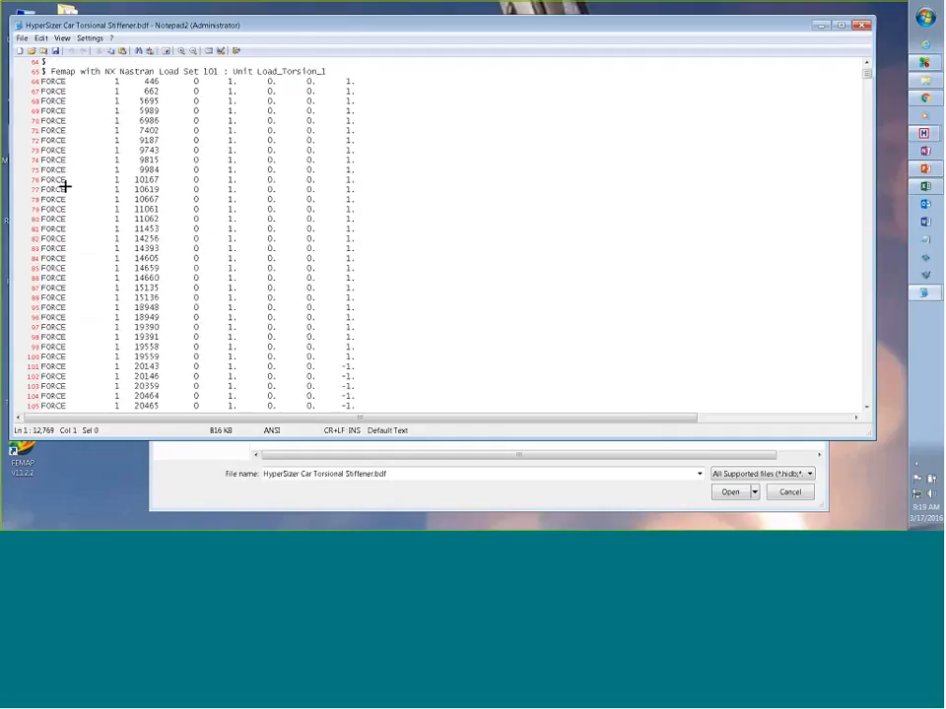
pyautogui.scroll(16, 65, 187)
pyautogui.scroll(-20, 65, 188)
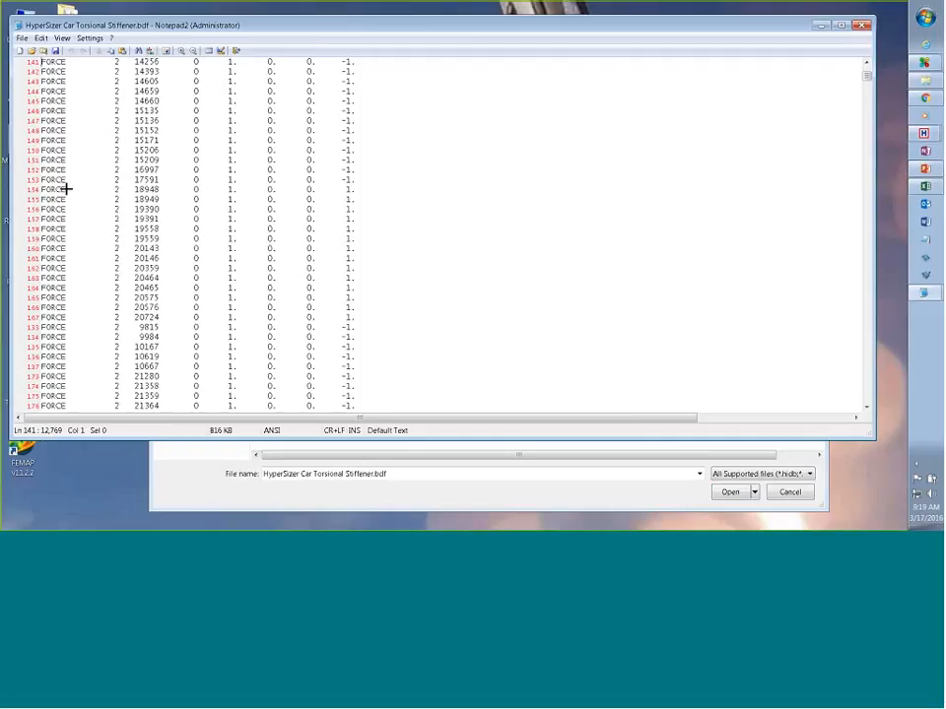
# - Review the laminate plate properties, grid points and CQUAD4 elements in the Nastran file and close it
pyautogui.scroll(-20, 66, 188)
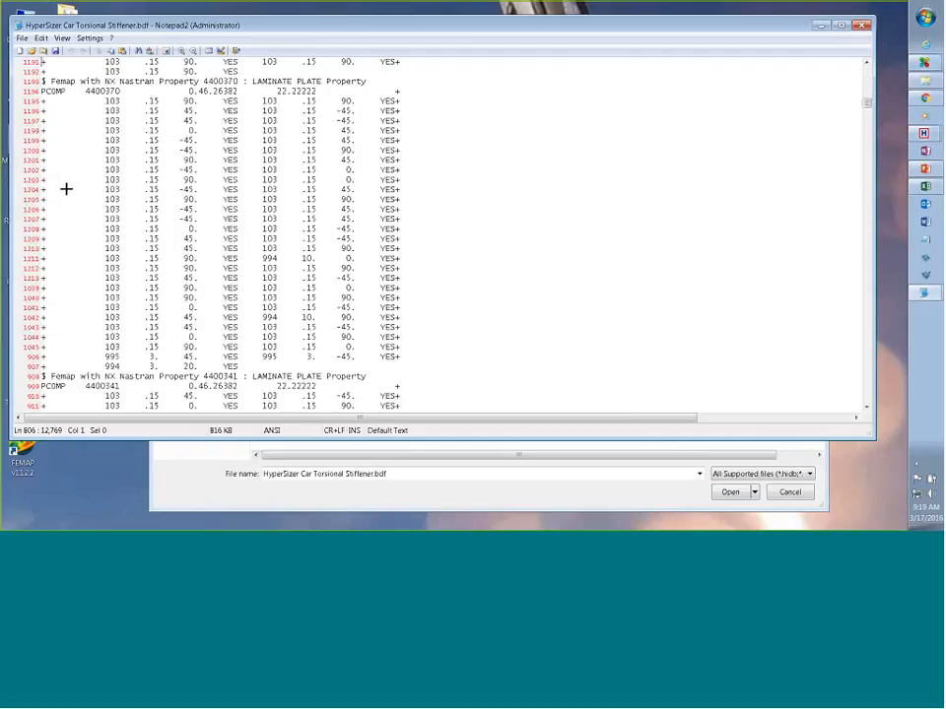
pyautogui.scroll(-20, 66, 189)
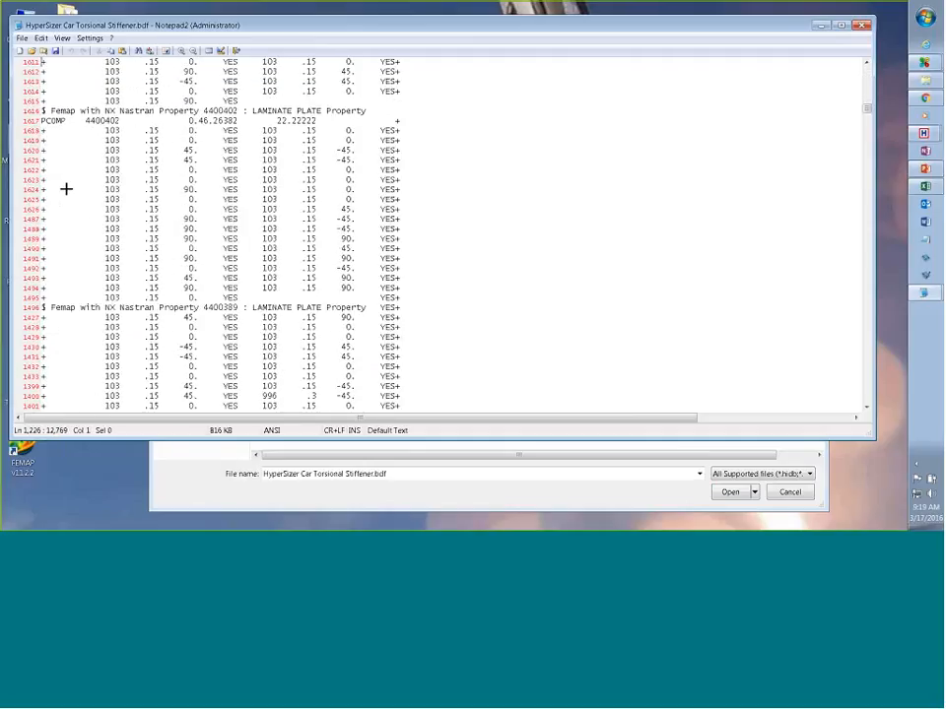
pyautogui.scroll(-20, 66, 188)
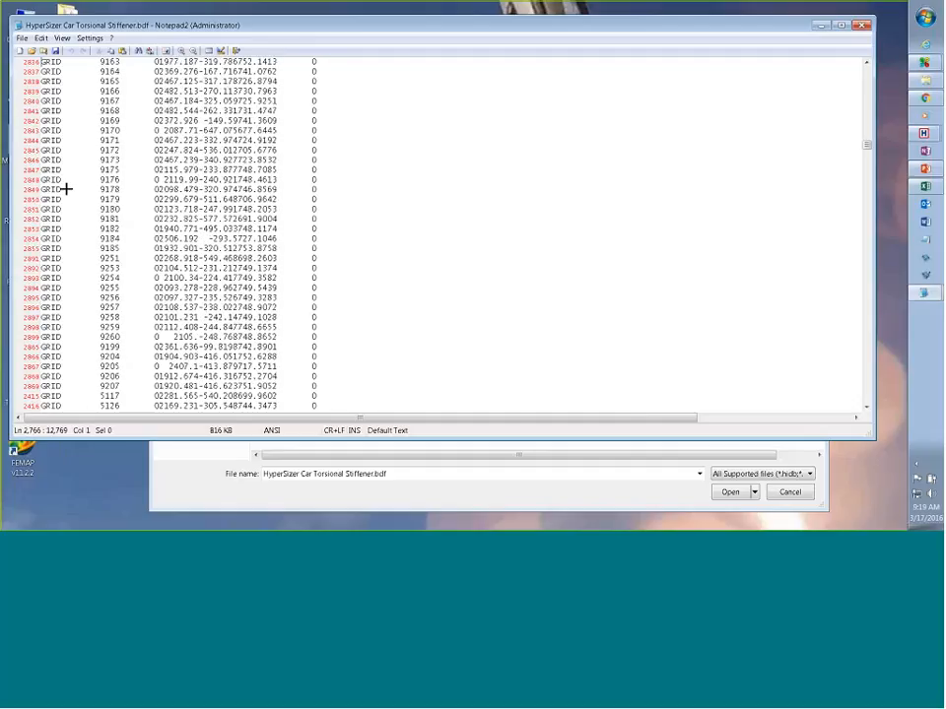
pyautogui.scroll(-20, 66, 188)
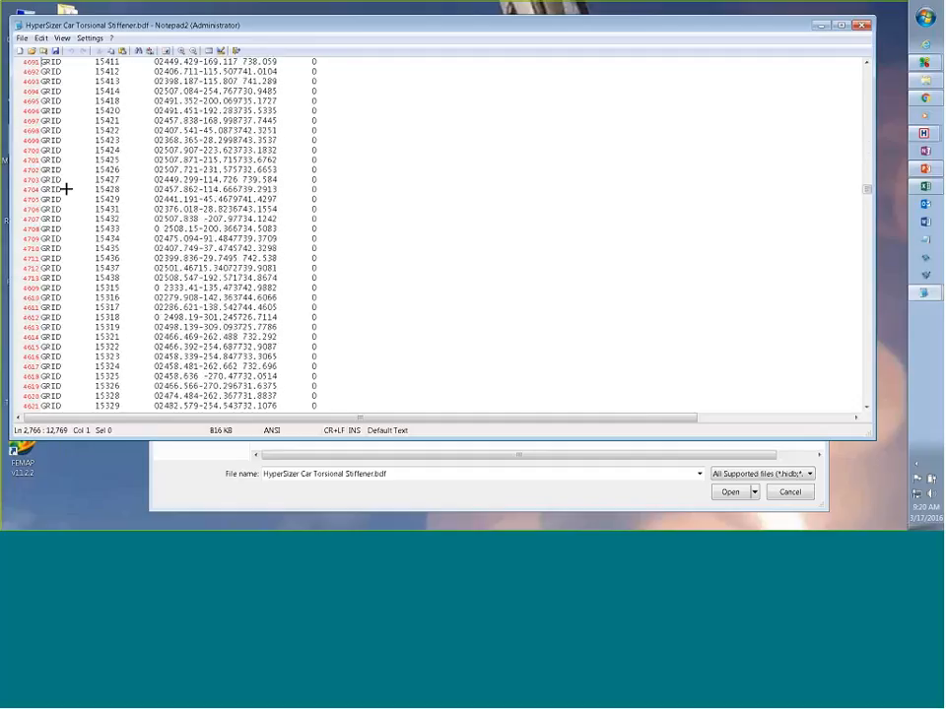
pyautogui.scroll(-20, 66, 188)
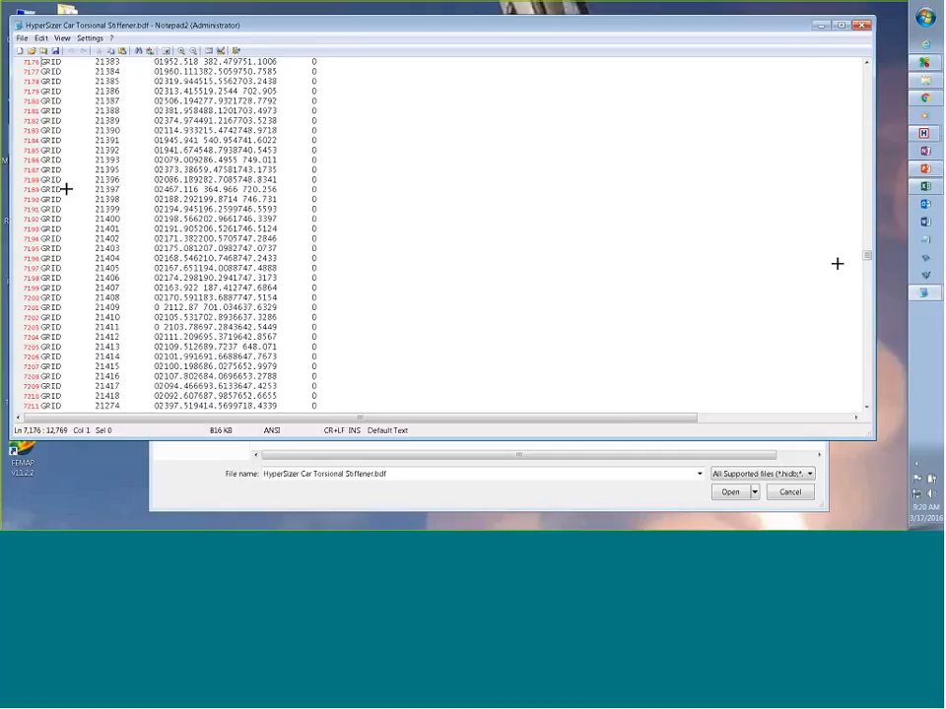
pyautogui.moveTo(866, 259); pyautogui.dragTo(863, 322)
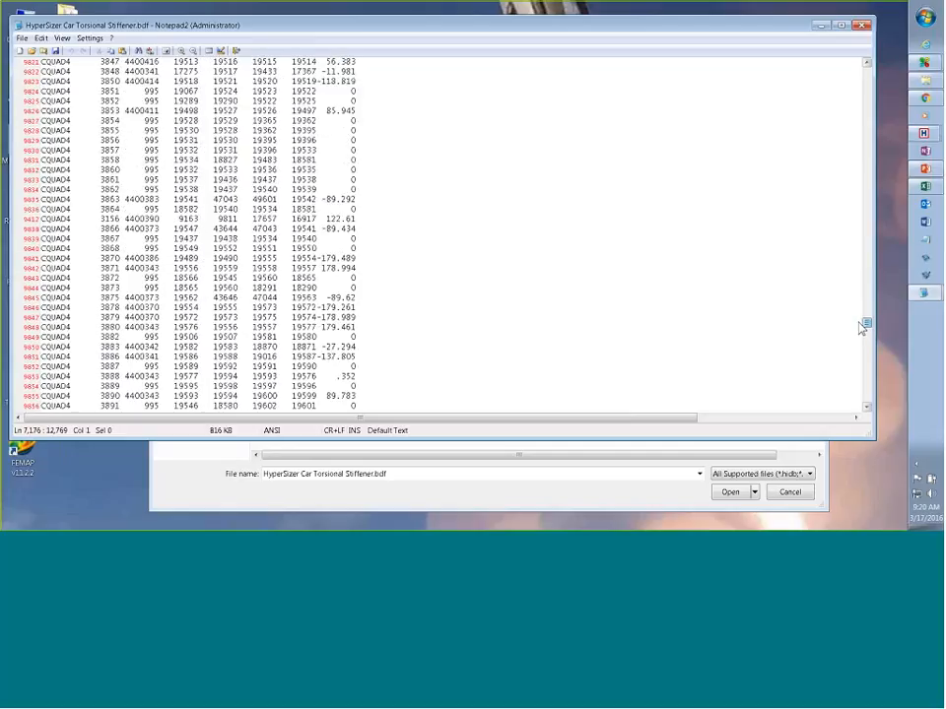
pyautogui.click(861, 27)
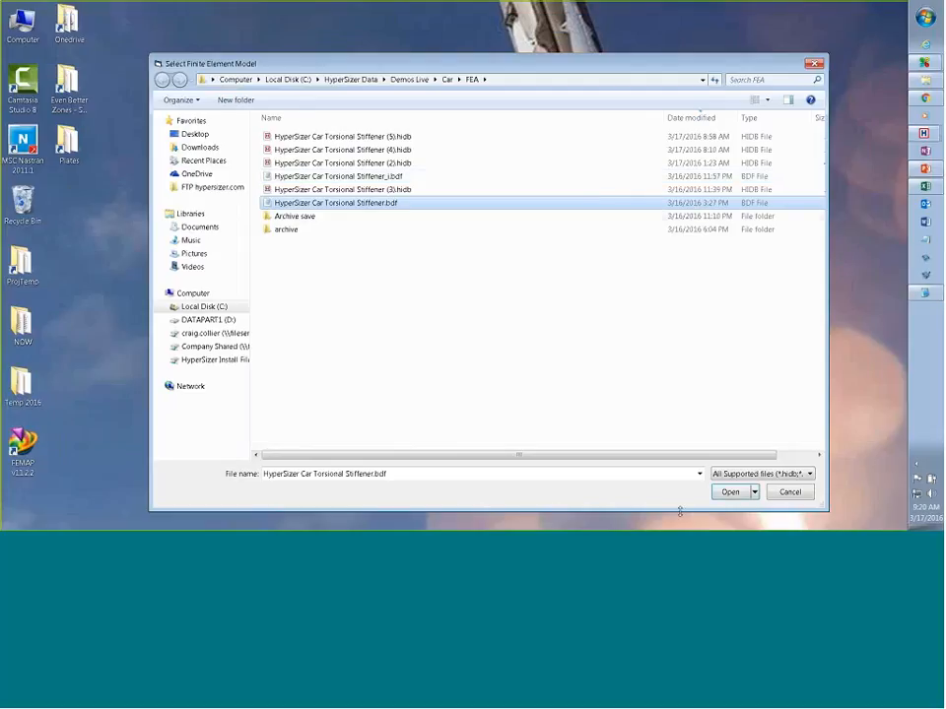
# - Open HyperSizer Car Torsional Stiffener.bdf as a new project file using the Express Automotive database template
pyautogui.click(730, 492)
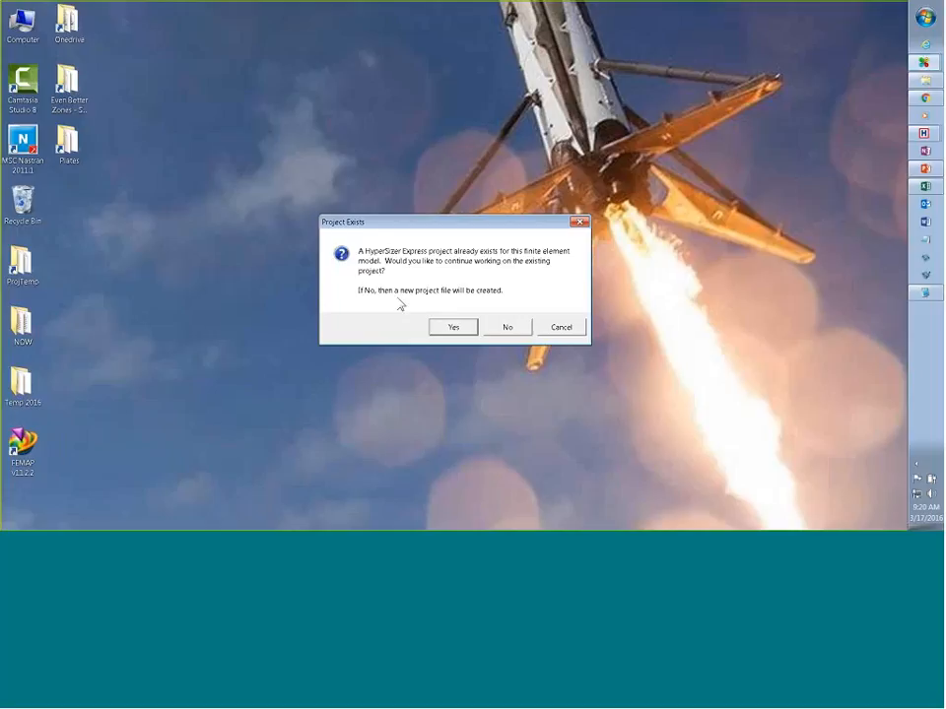
pyautogui.click(505, 327)
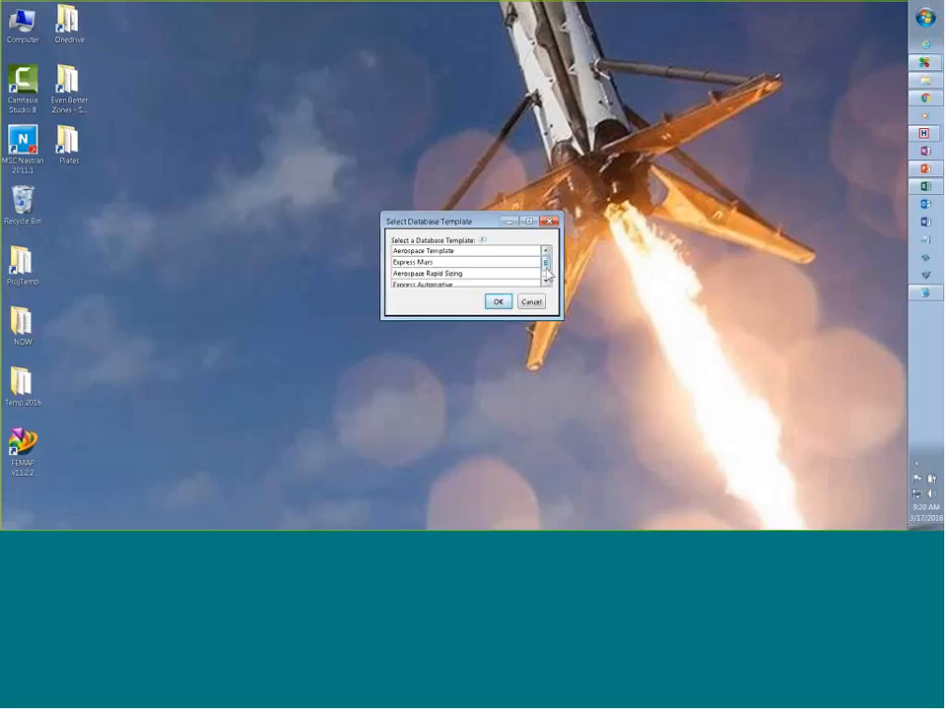
pyautogui.click(545, 282)
pyautogui.click(449, 276)
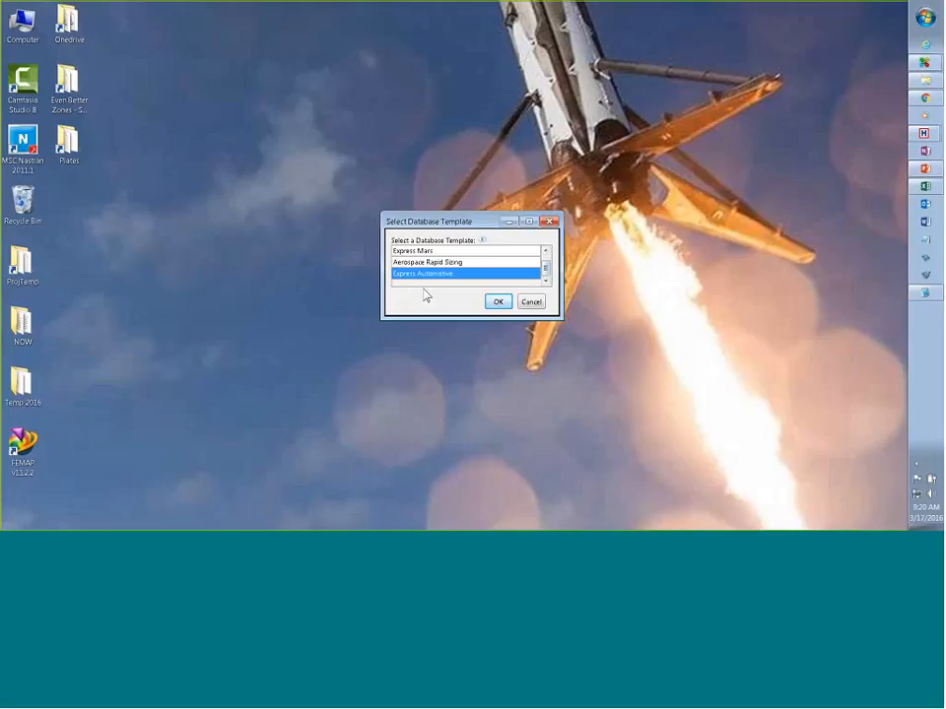
pyautogui.click(497, 303)
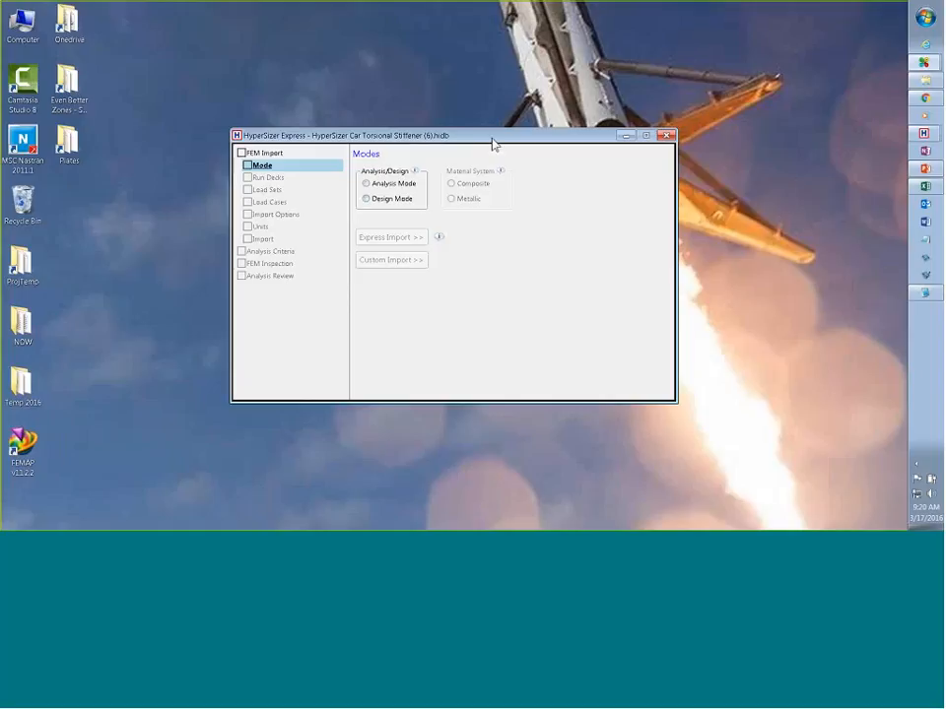
# - Set the project to Design Mode with the Metallic material system and start a custom import
pyautogui.moveTo(494, 143); pyautogui.dragTo(475, 137)
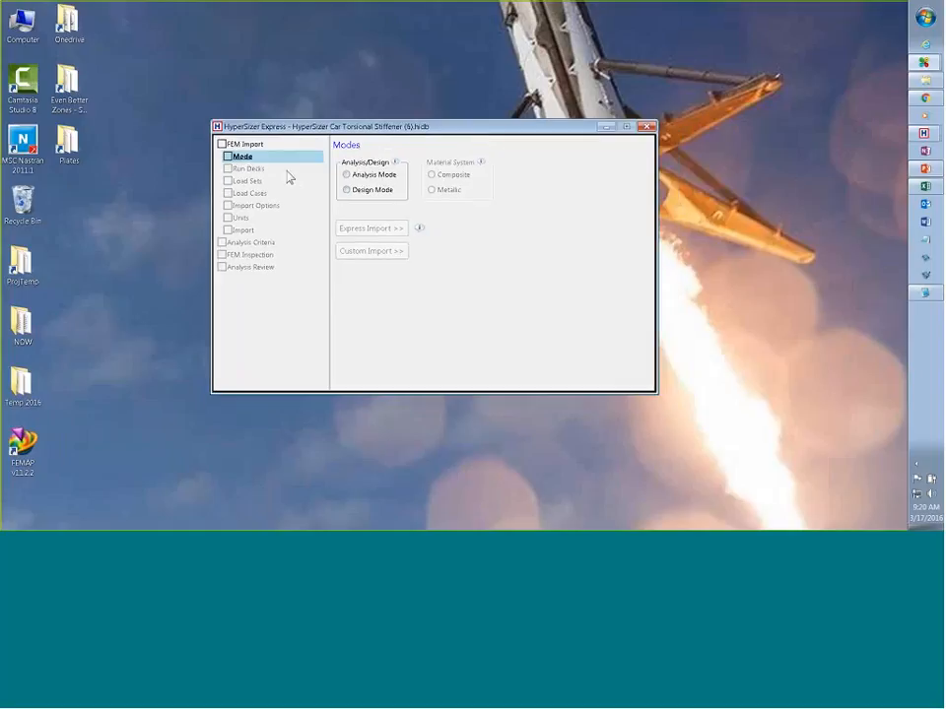
pyautogui.click(246, 145)
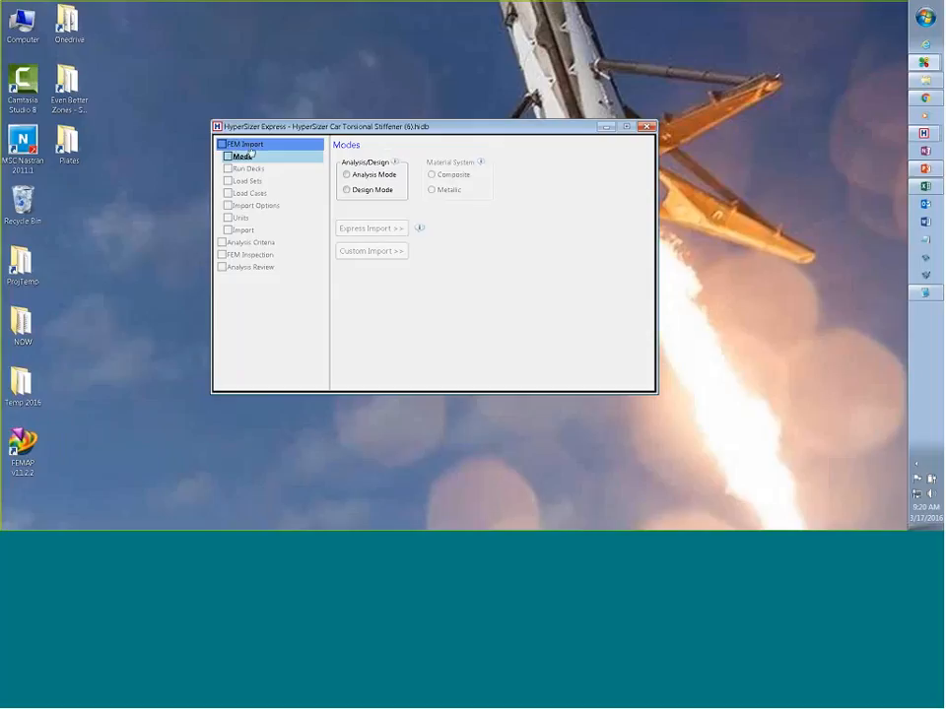
pyautogui.click(248, 156)
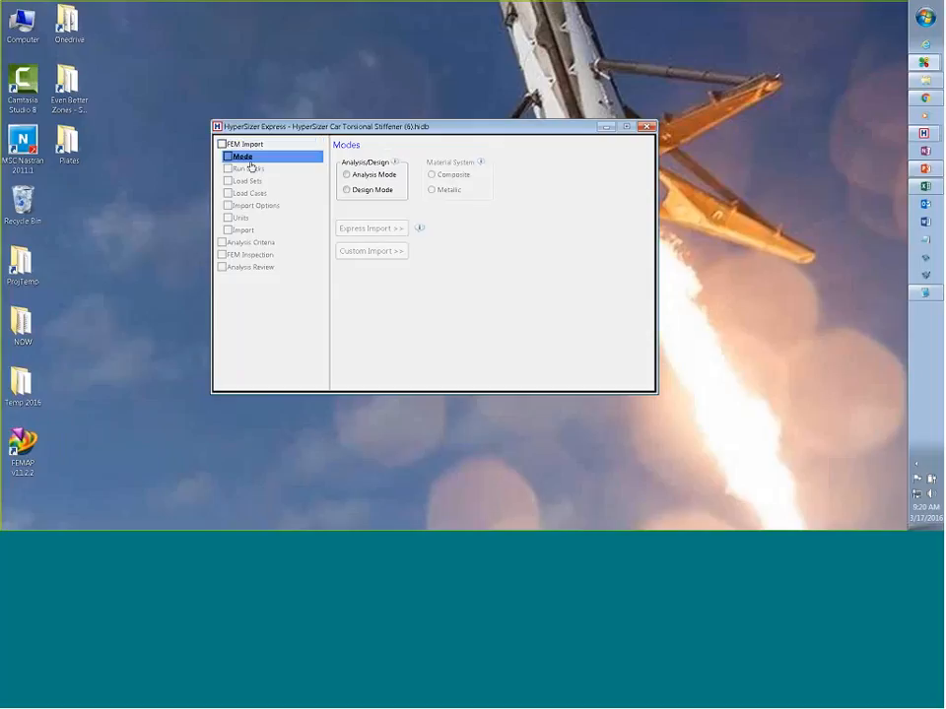
pyautogui.click(353, 195)
pyautogui.click(448, 193)
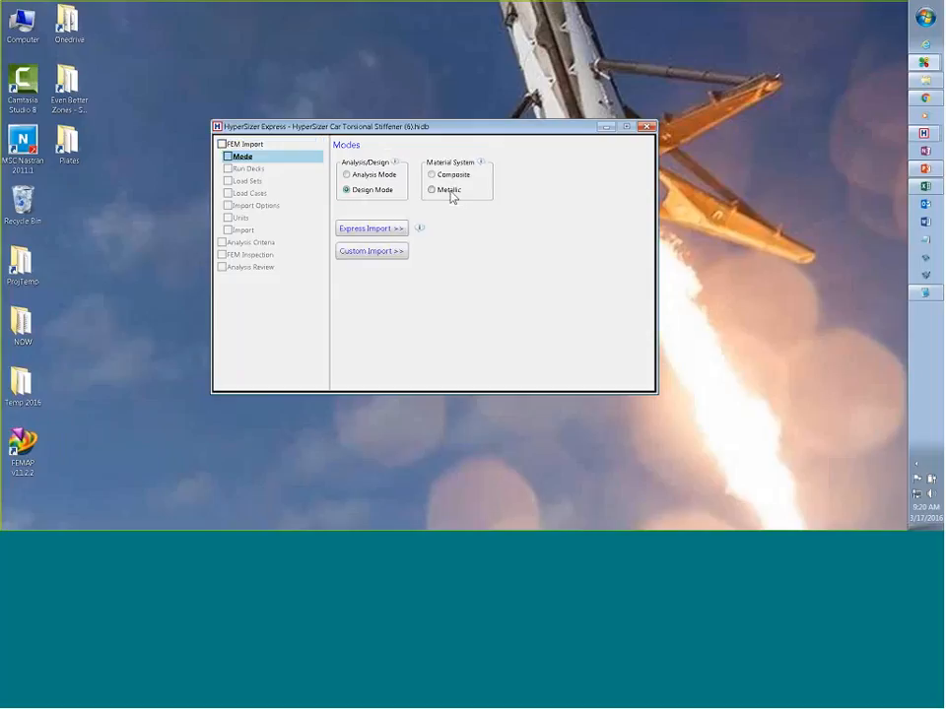
pyautogui.click(397, 255)
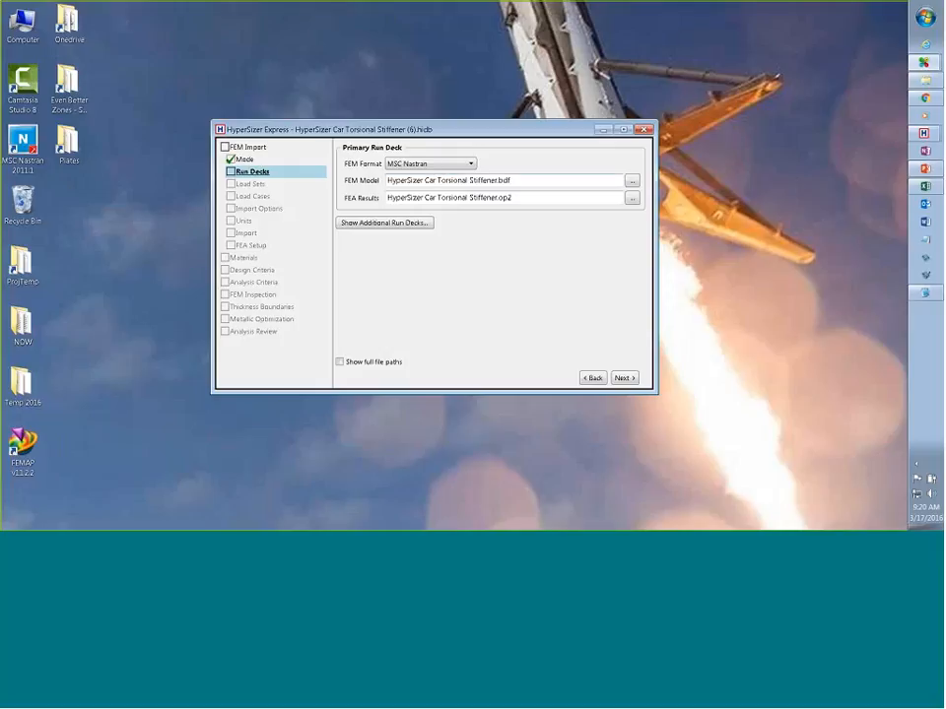
# - Use MSC Nastran as the FEM format and accept the run deck, load sets, load cases and import options without a filter file
pyautogui.click(473, 164)
pyautogui.click(475, 171)
pyautogui.click(624, 378)
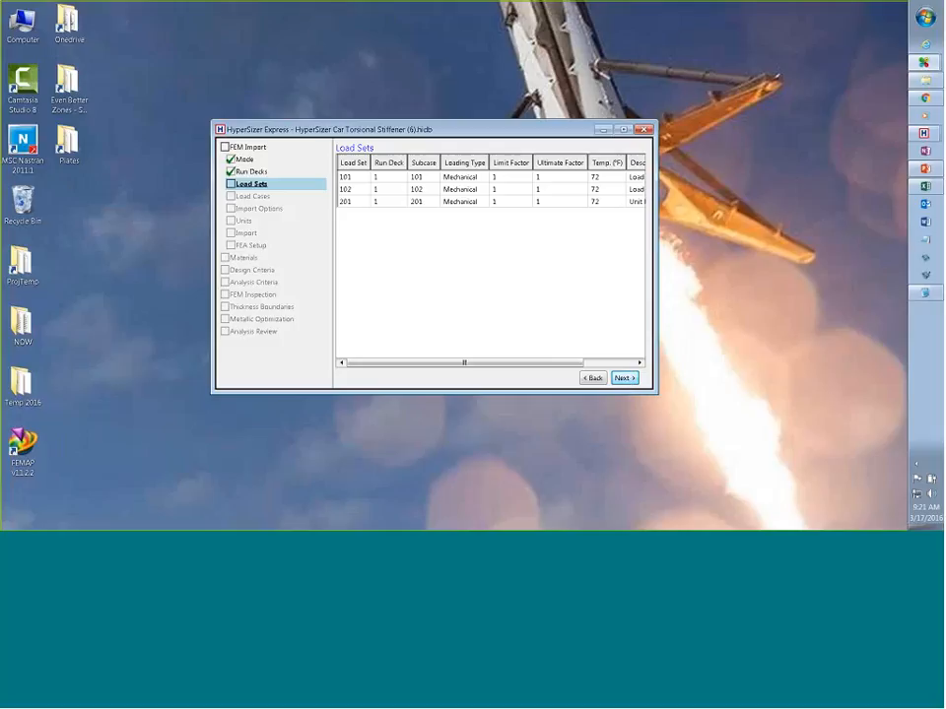
pyautogui.moveTo(655, 335); pyautogui.dragTo(710, 335)
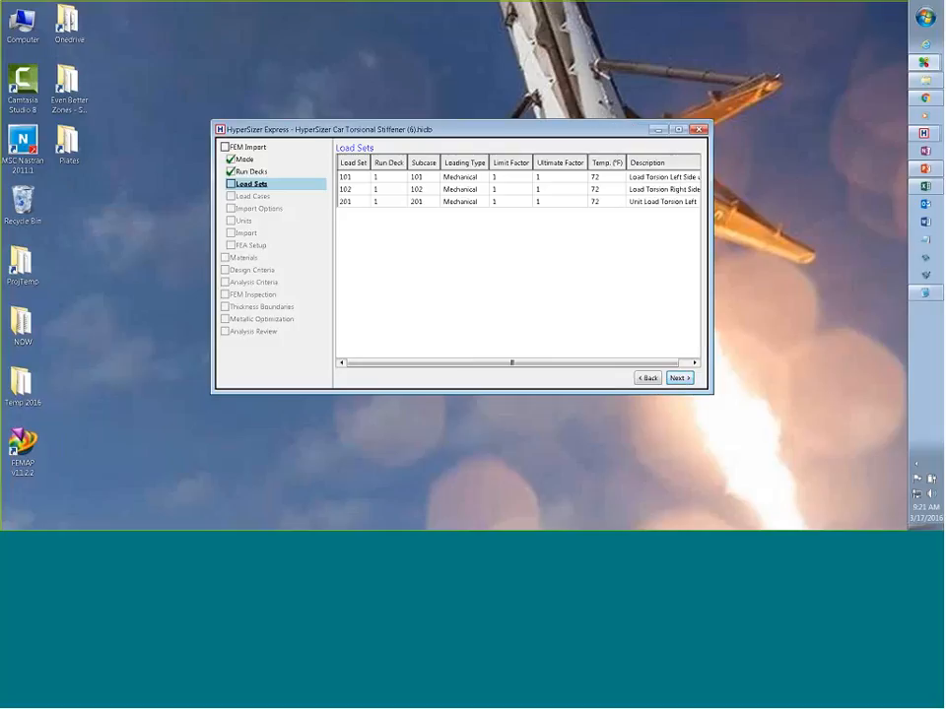
pyautogui.click(678, 379)
pyautogui.click(679, 380)
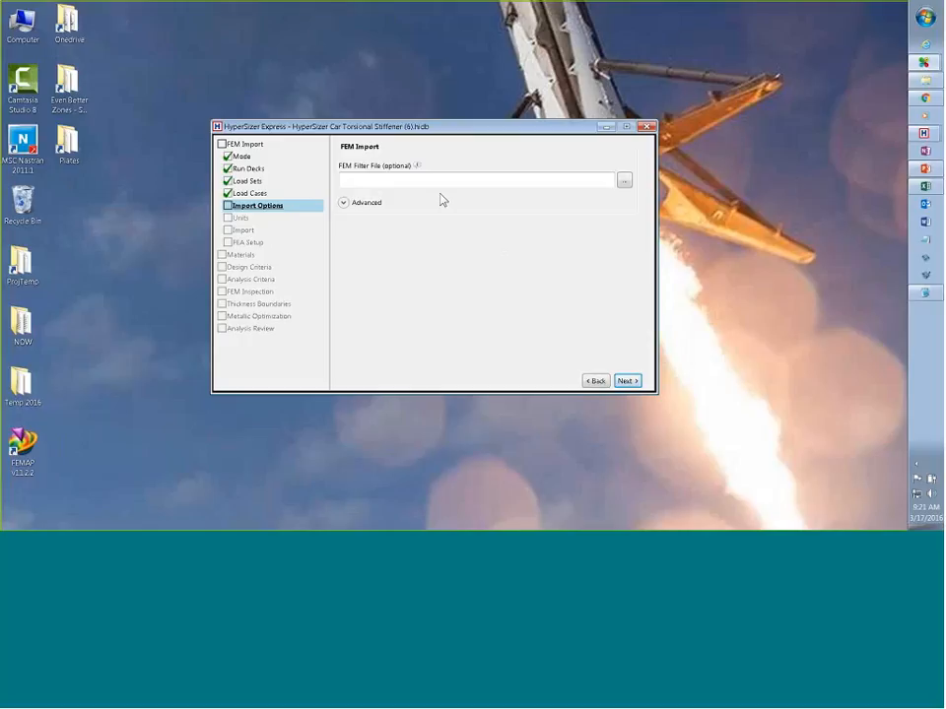
pyautogui.click(627, 381)
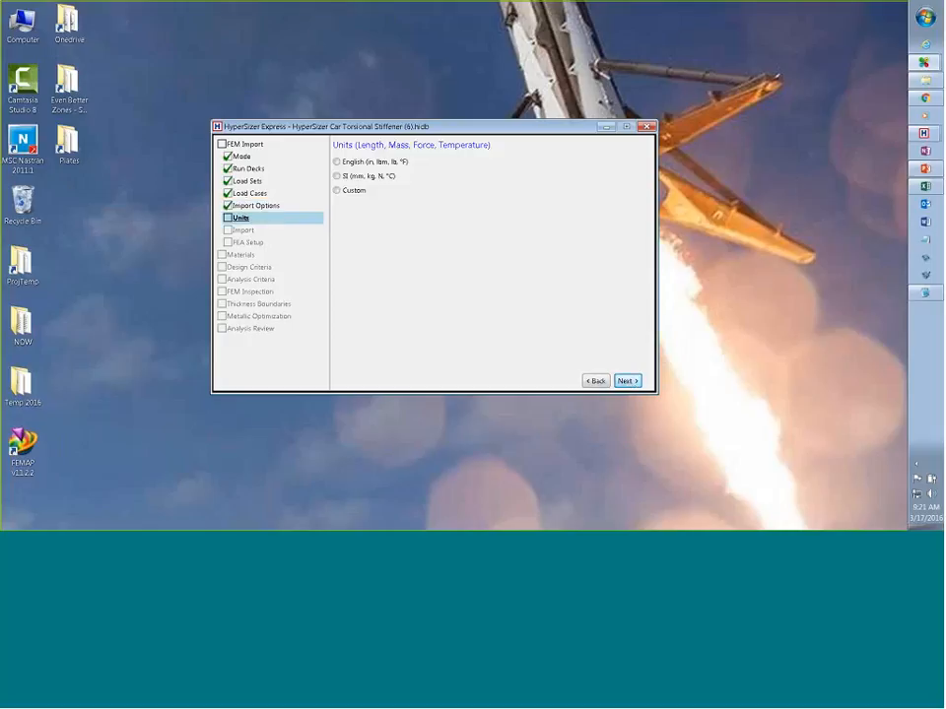
# - Choose custom units based on SI, with FEM units in millimeters, kilograms, newtons and Celsius
pyautogui.click(417, 167)
pyautogui.click(382, 177)
pyautogui.click(355, 190)
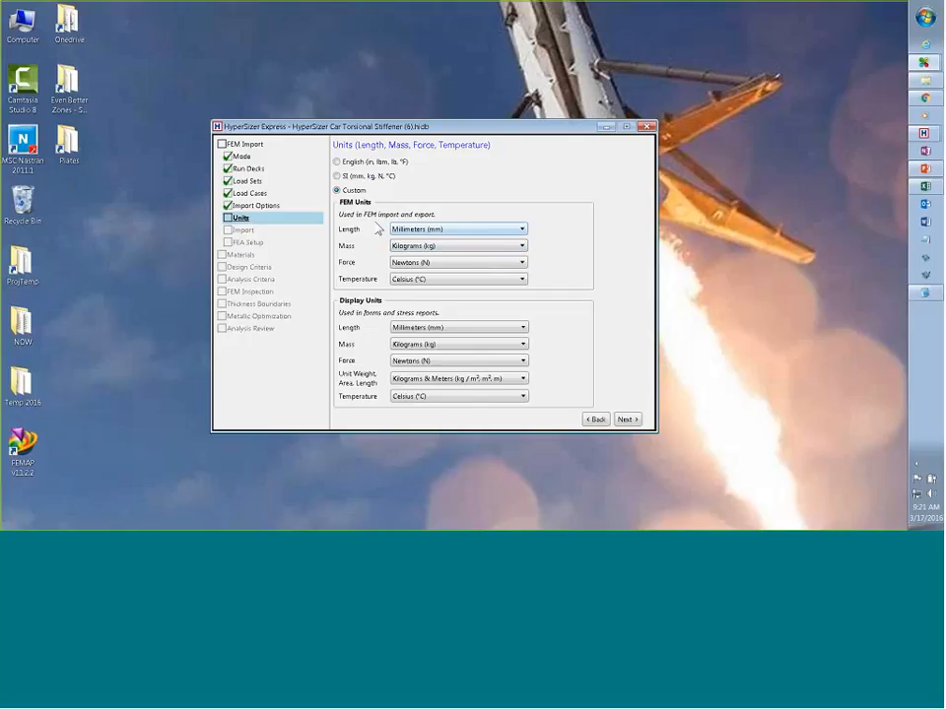
# - Set the display units to inches, pounds (lbm), pounds (lb), Pounds & Feet and Fahrenheit, and proceed with the FEM import
pyautogui.click(436, 327)
pyautogui.click(420, 339)
pyautogui.click(433, 344)
pyautogui.click(423, 355)
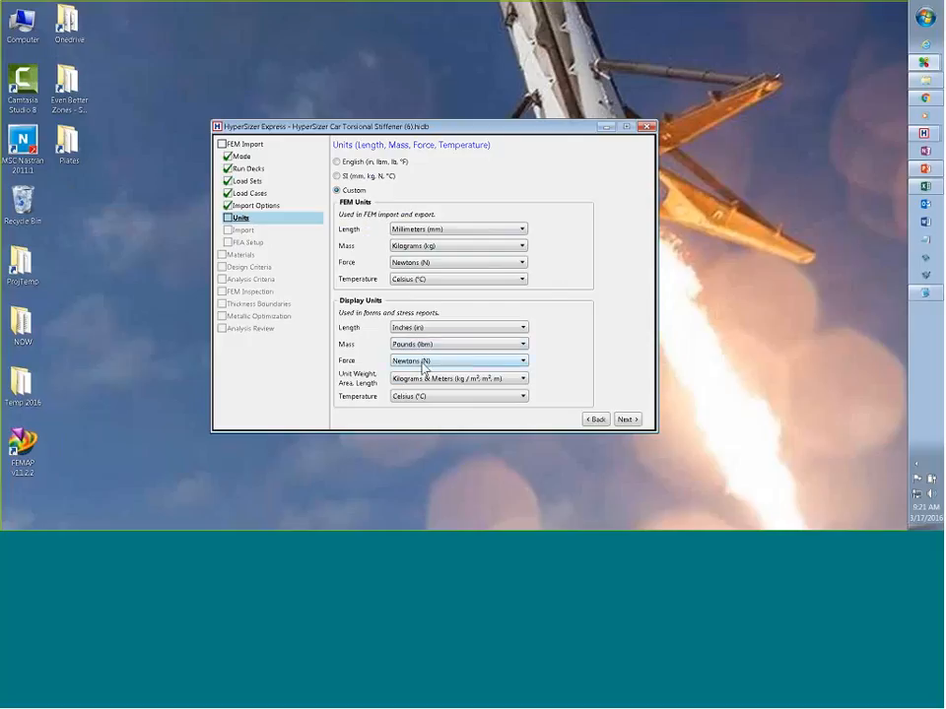
pyautogui.click(426, 361)
pyautogui.click(426, 380)
pyautogui.click(426, 380)
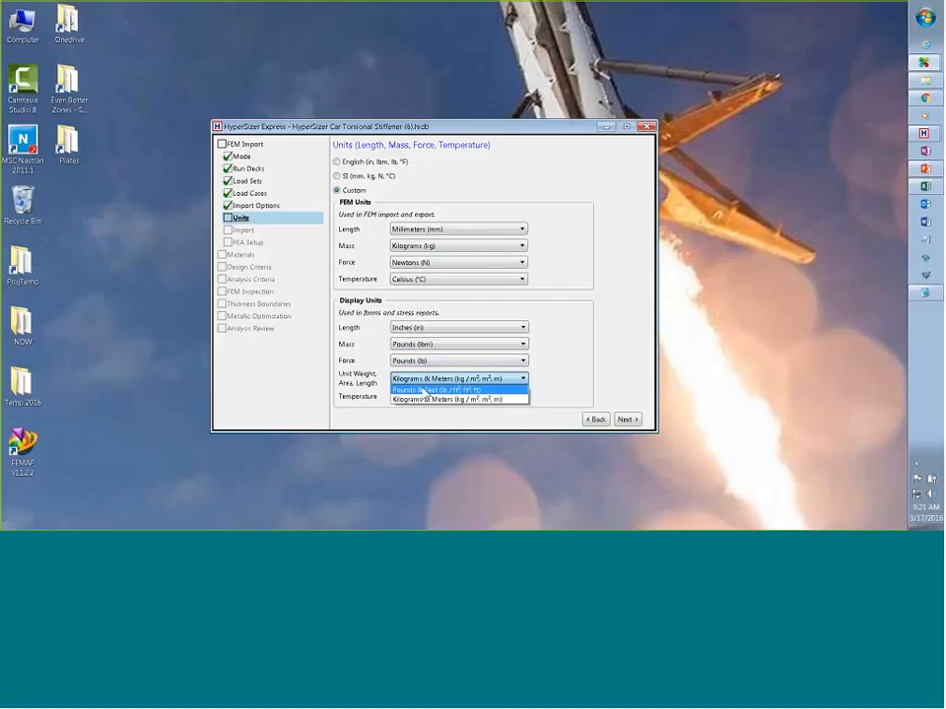
pyautogui.click(425, 400)
pyautogui.click(425, 395)
pyautogui.click(426, 405)
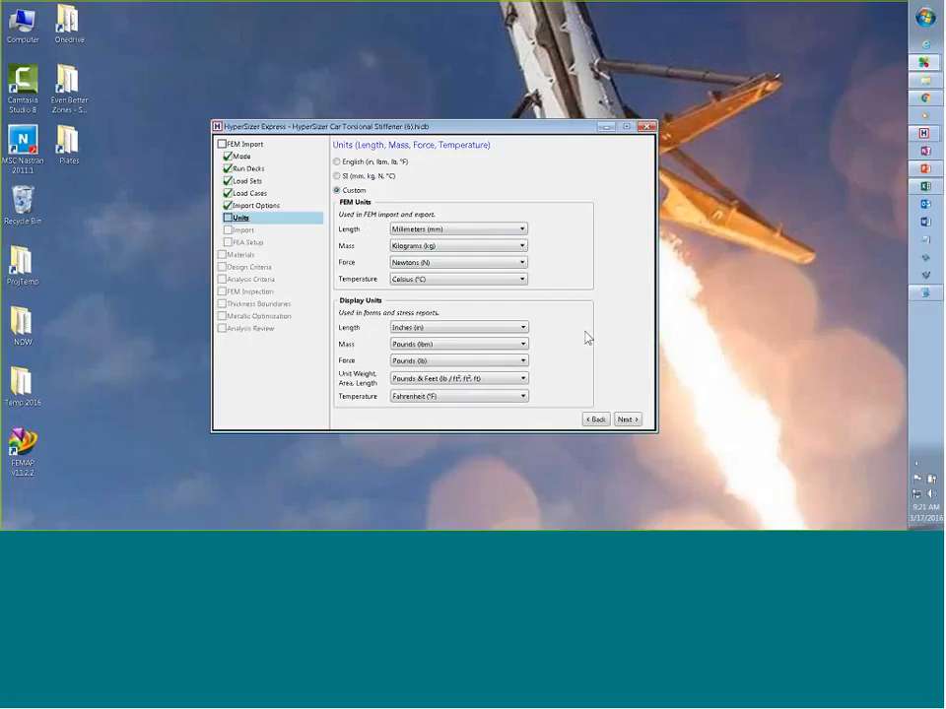
pyautogui.click(627, 420)
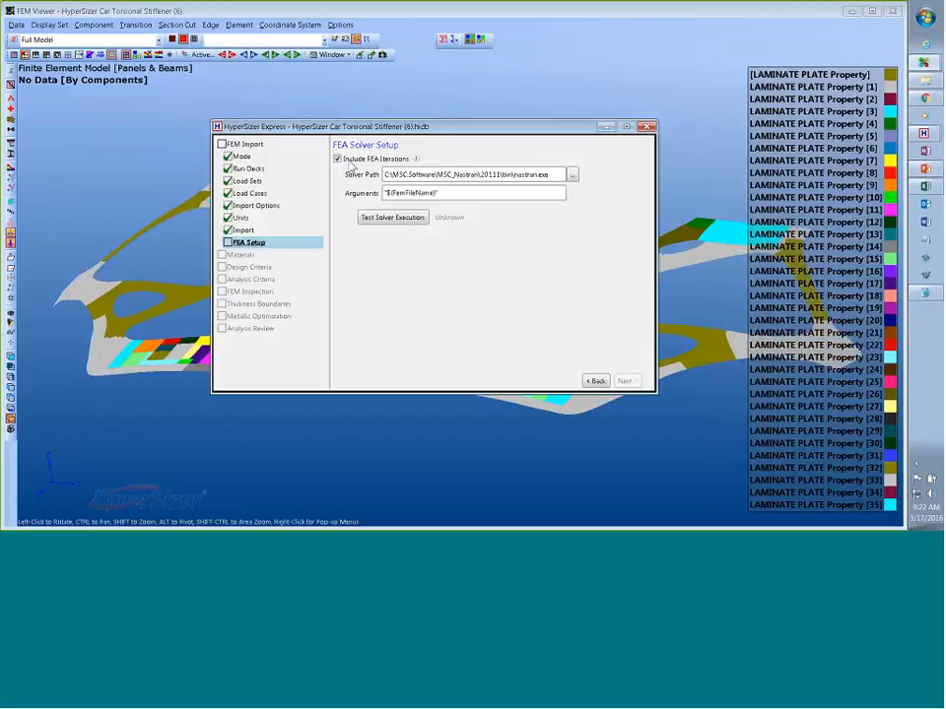
# - Exclude FEA iterations in the FEA solver setup and continue to the cross-sectional concepts
pyautogui.click(337, 159)
pyautogui.click(338, 159)
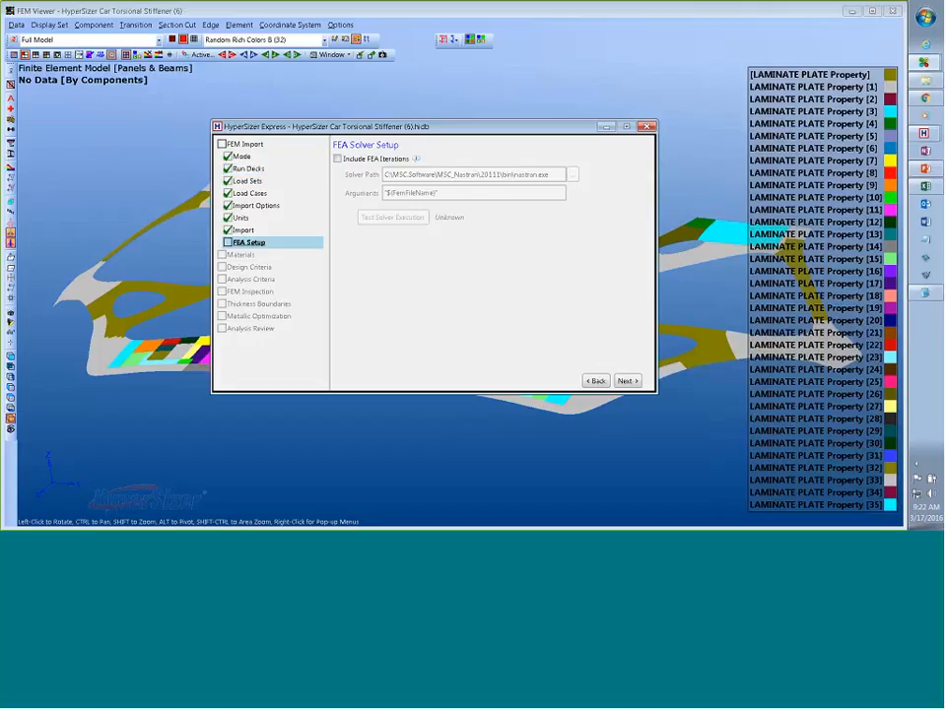
pyautogui.click(626, 381)
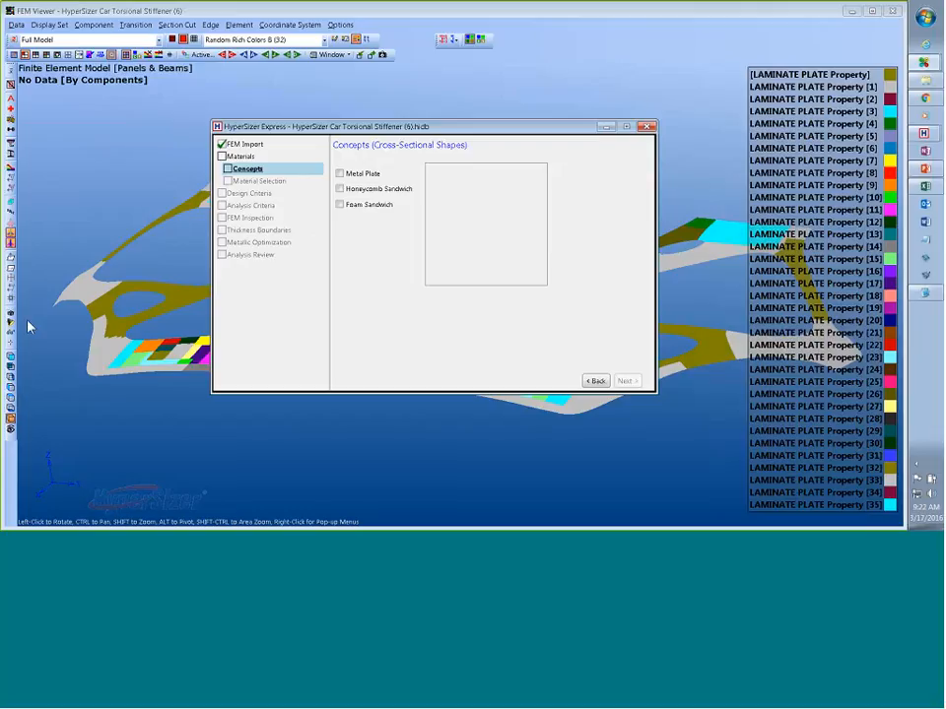
# - Orient the full stiffener model to a plan view and move the setup wizard window clear of it
pyautogui.click(12, 396)
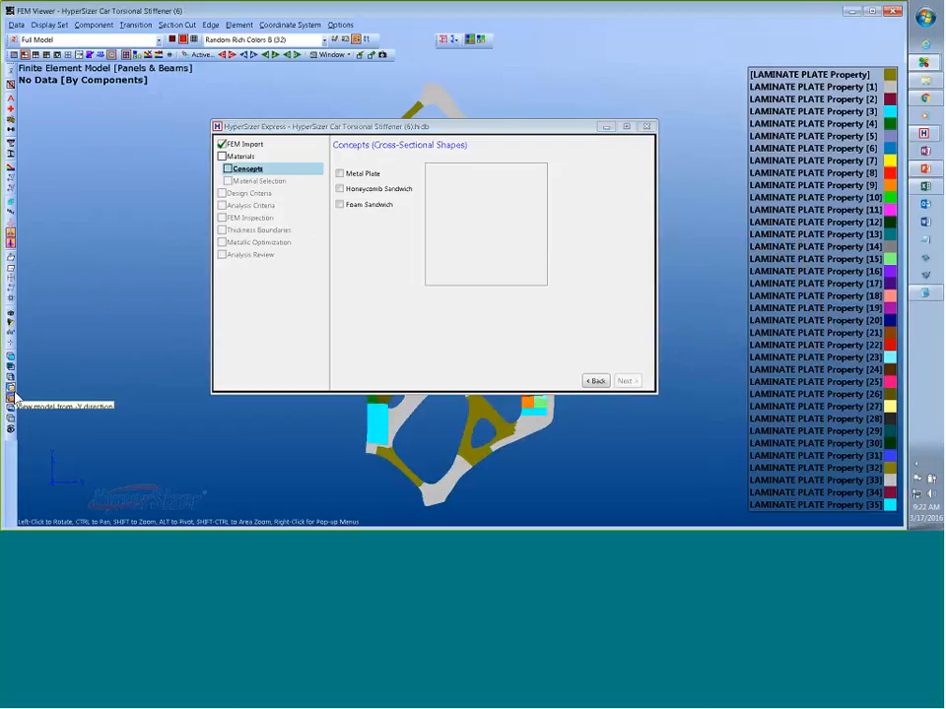
pyautogui.rightClick(33, 327)
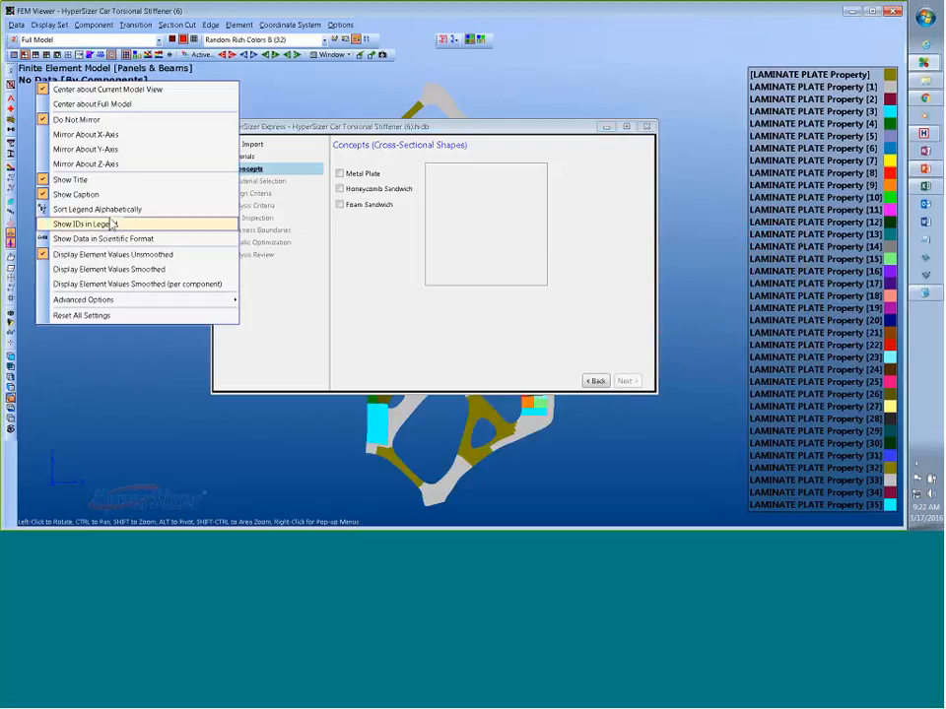
pyautogui.click(85, 194)
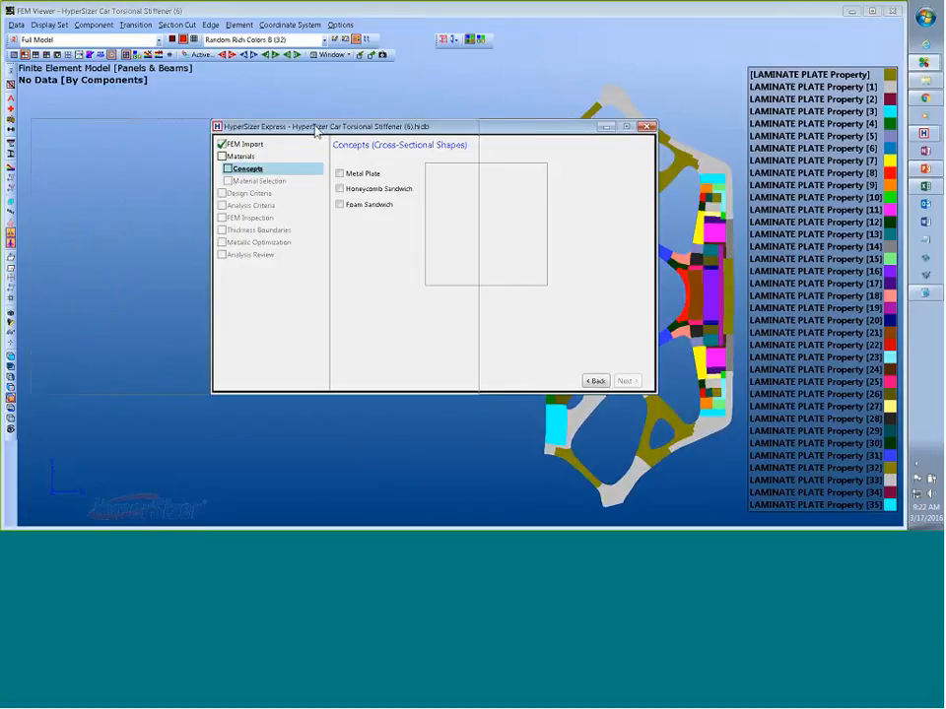
pyautogui.moveTo(495, 130); pyautogui.dragTo(304, 133)
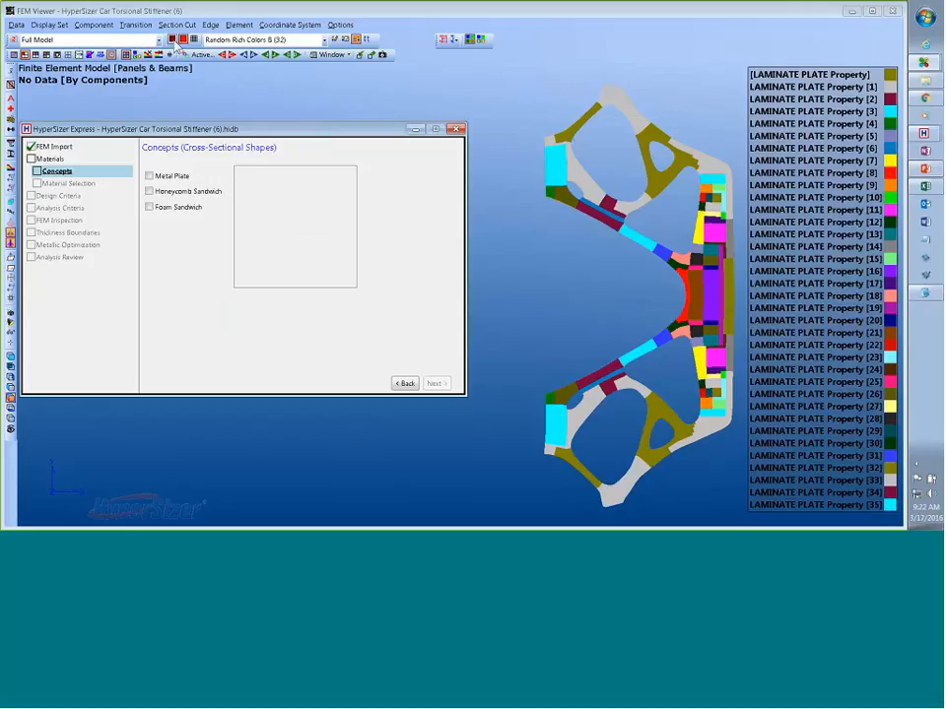
# - Inspect the element mesh within the property zones, and return to a shaded display with component boundaries
pyautogui.click(173, 40)
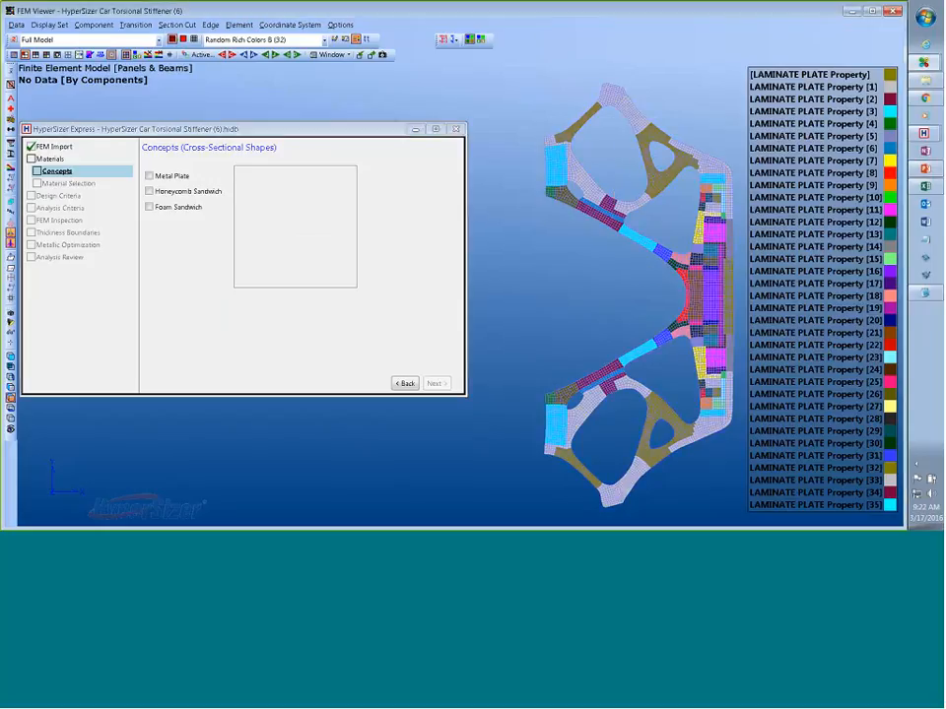
pyautogui.moveTo(565, 128); pyautogui.dragTo(682, 291)
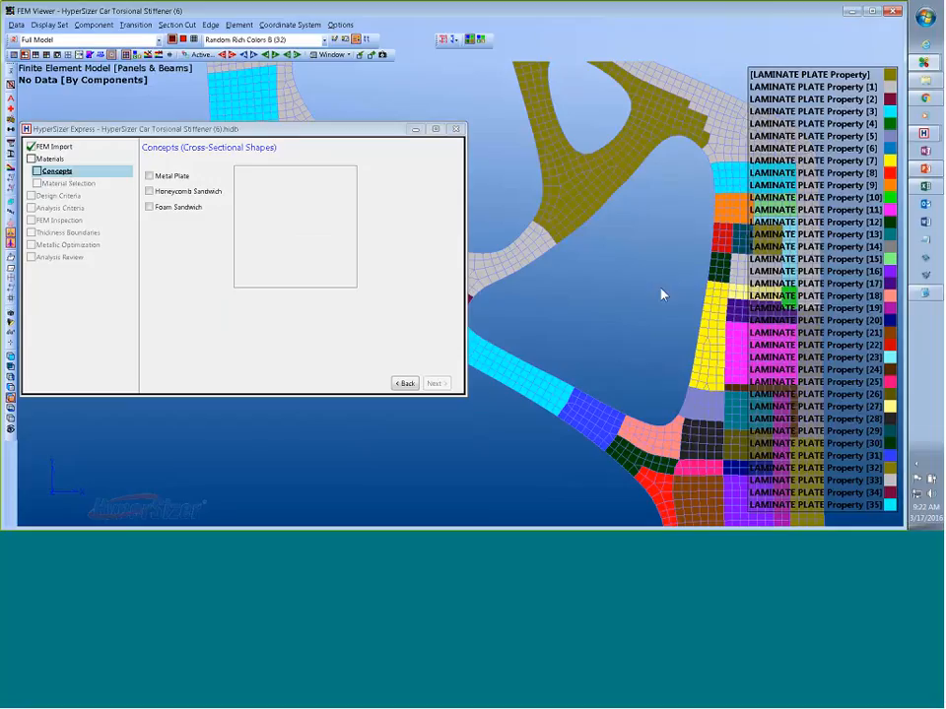
pyautogui.press('f')
pyautogui.moveTo(605, 313); pyautogui.dragTo(739, 295, button='middle')
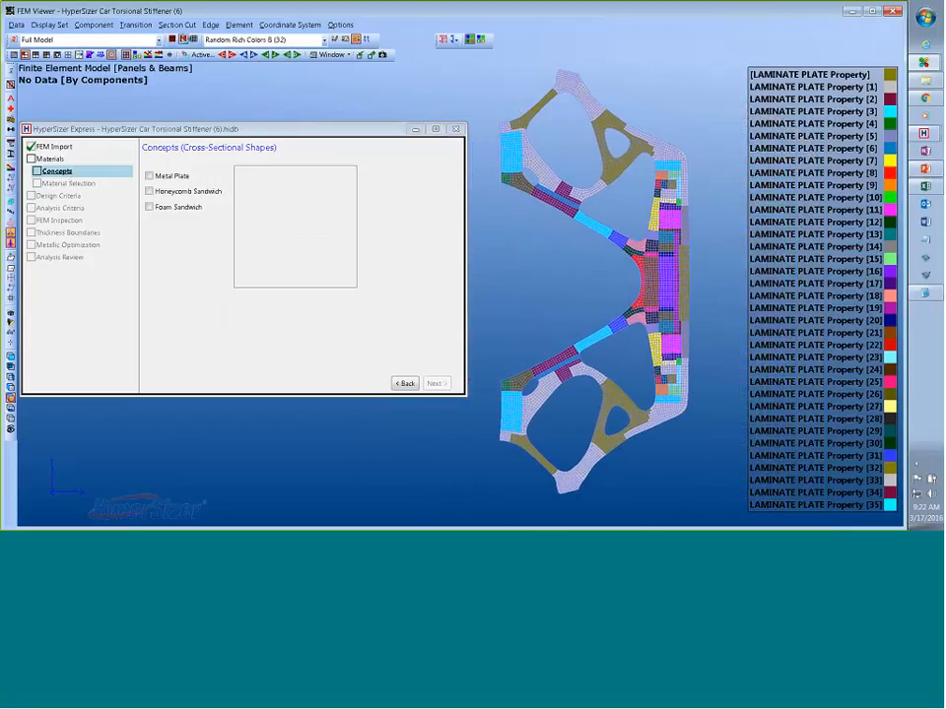
pyautogui.click(183, 39)
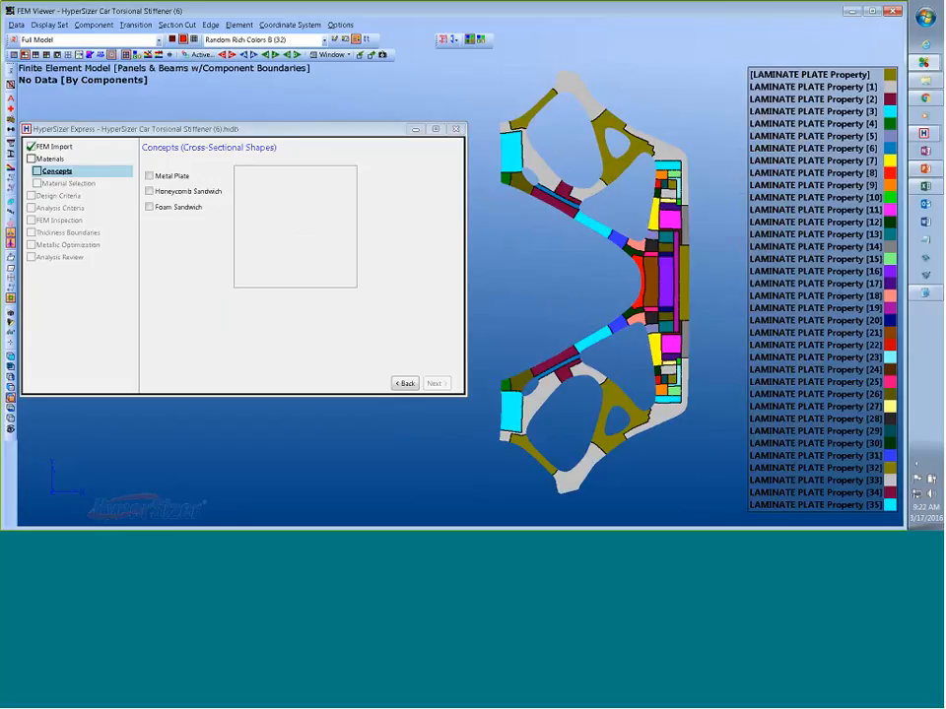
# - Choose Metal Plate as the cross-sectional concept and open the list of metals for material selection
pyautogui.click(169, 179)
pyautogui.click(437, 383)
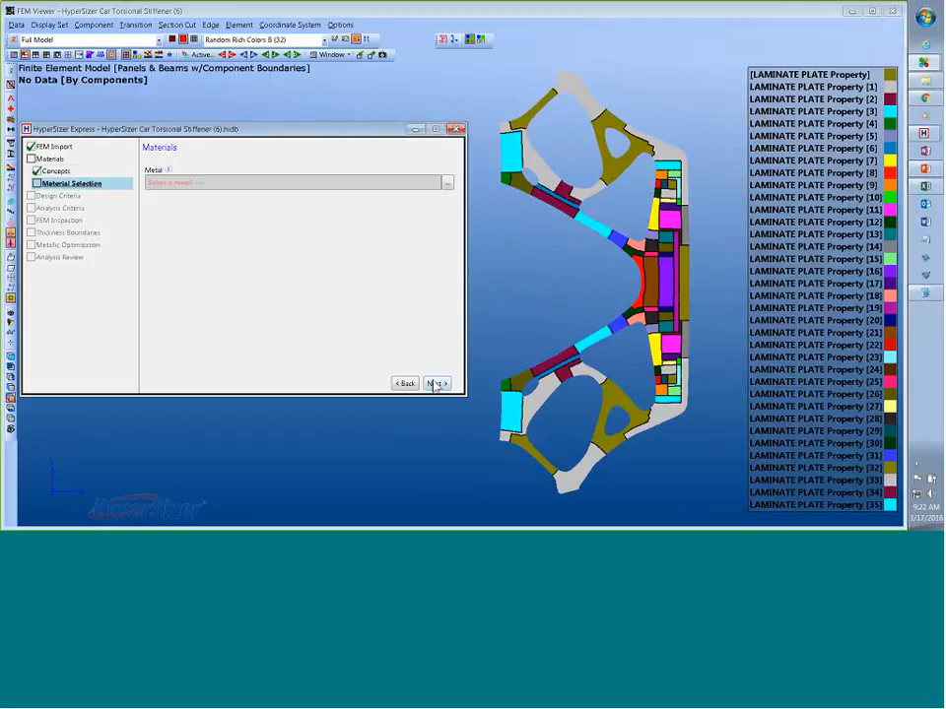
pyautogui.click(448, 184)
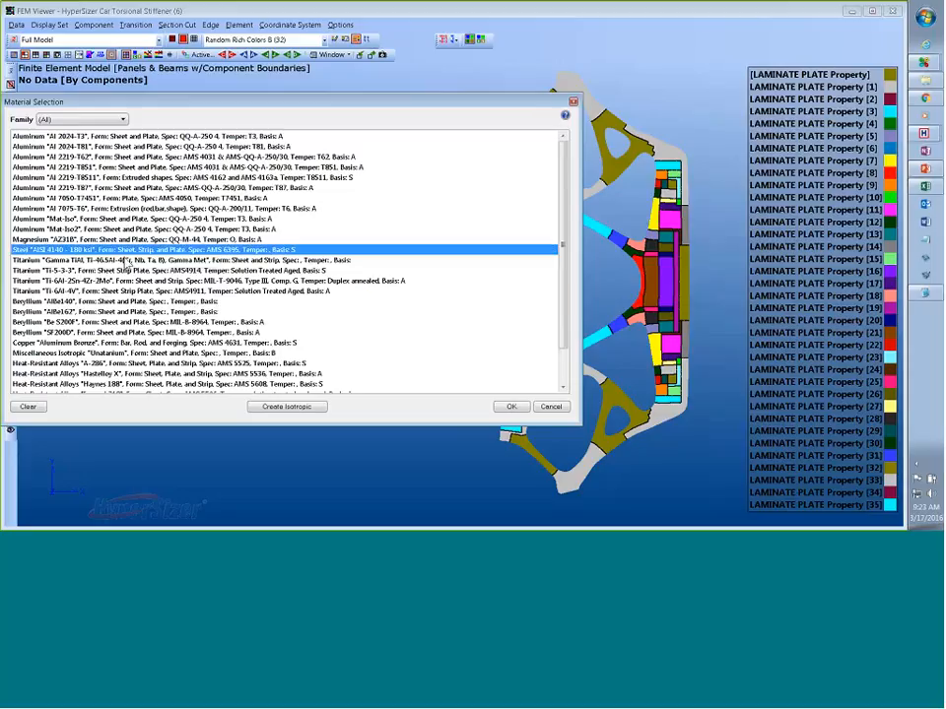
# - Review the stress allowables of the steel AISI 4140 - 180 ksi in SI units
pyautogui.doubleClick(93, 253)
pyautogui.moveTo(247, 164); pyautogui.dragTo(255, 107)
pyautogui.click(354, 264)
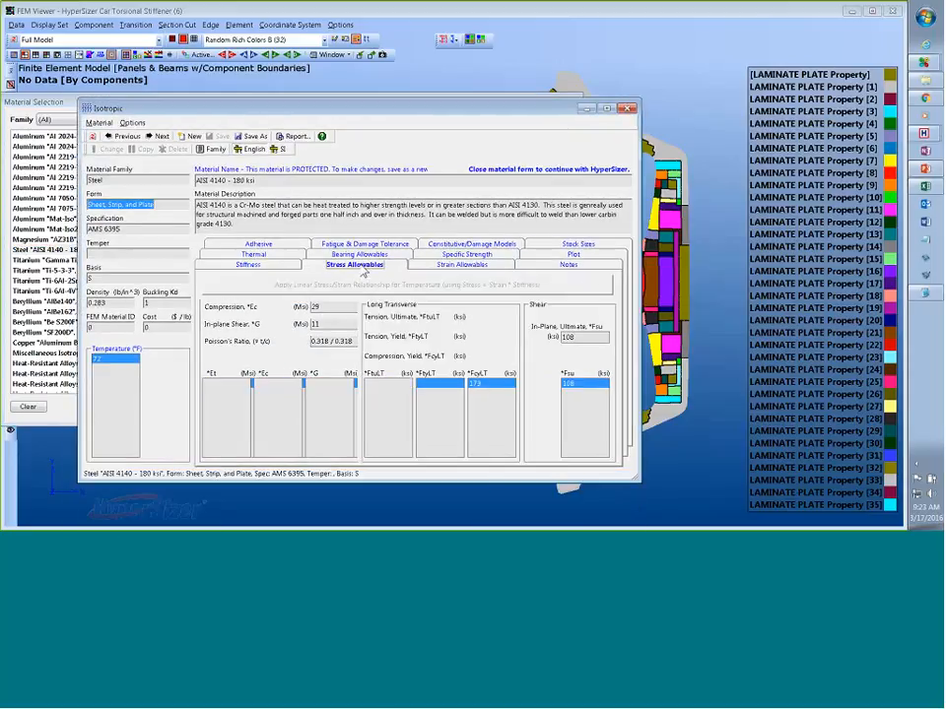
pyautogui.click(279, 148)
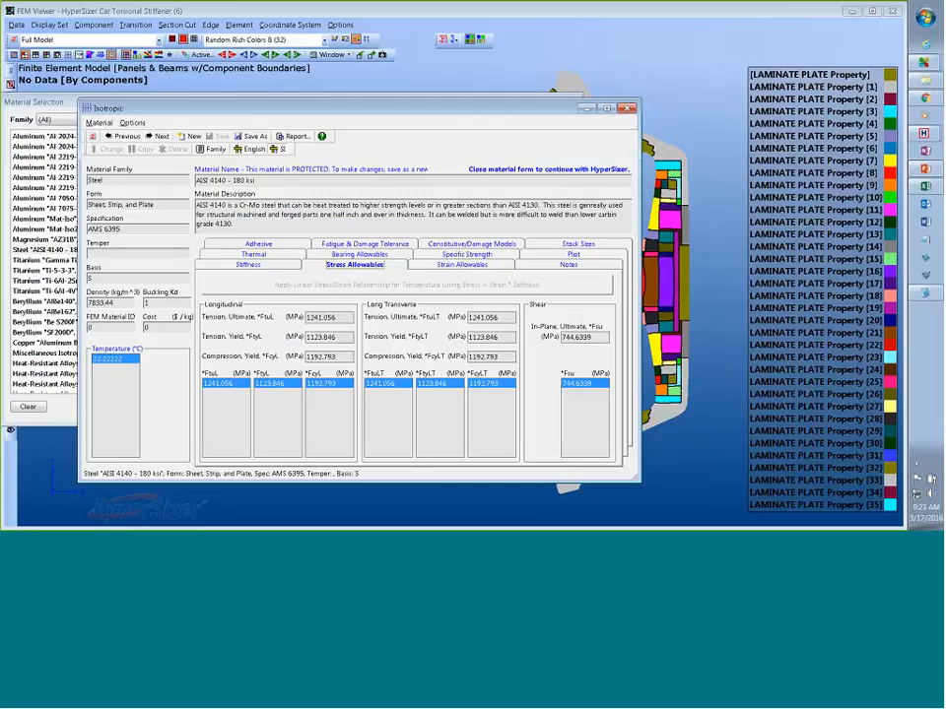
pyautogui.click(627, 108)
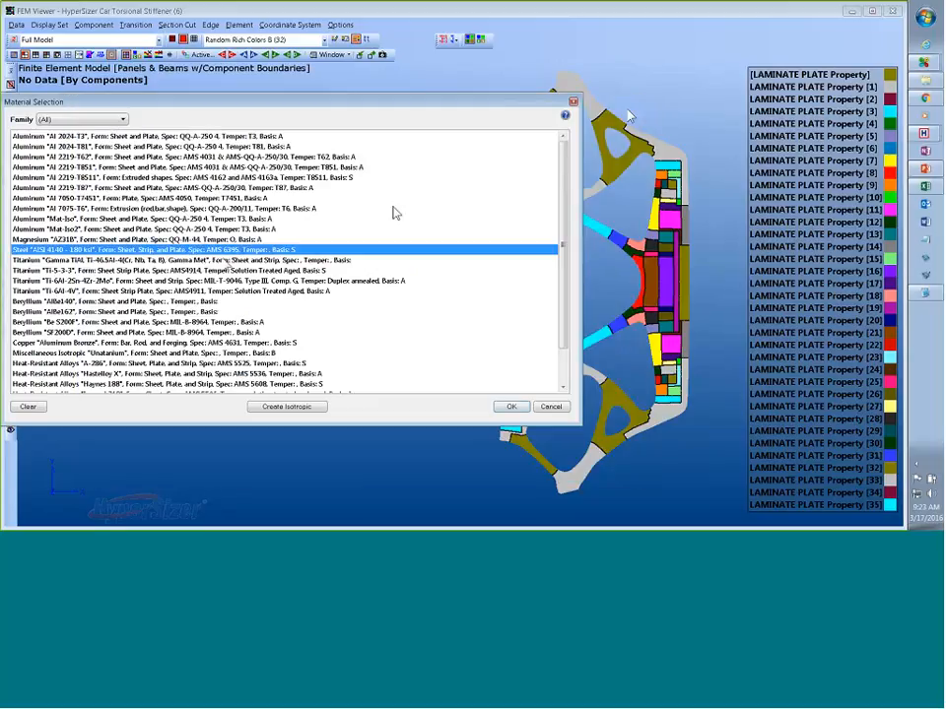
# - Review aluminum Mat-Iso2's stiffness and stress allowables in English units, and assign it as the metal
pyautogui.click(95, 230)
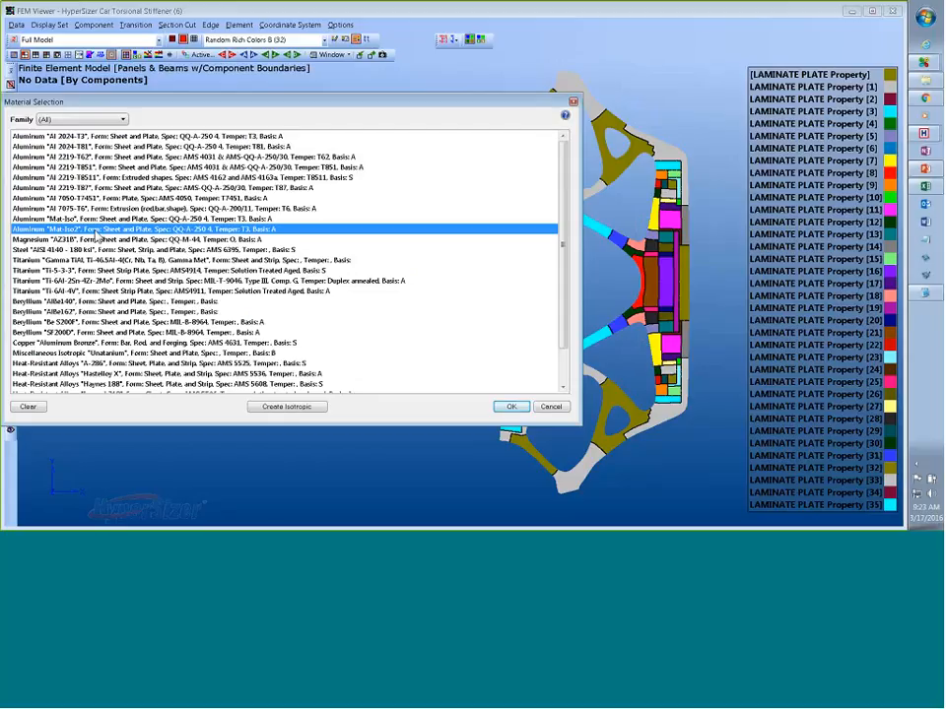
pyautogui.doubleClick(95, 230)
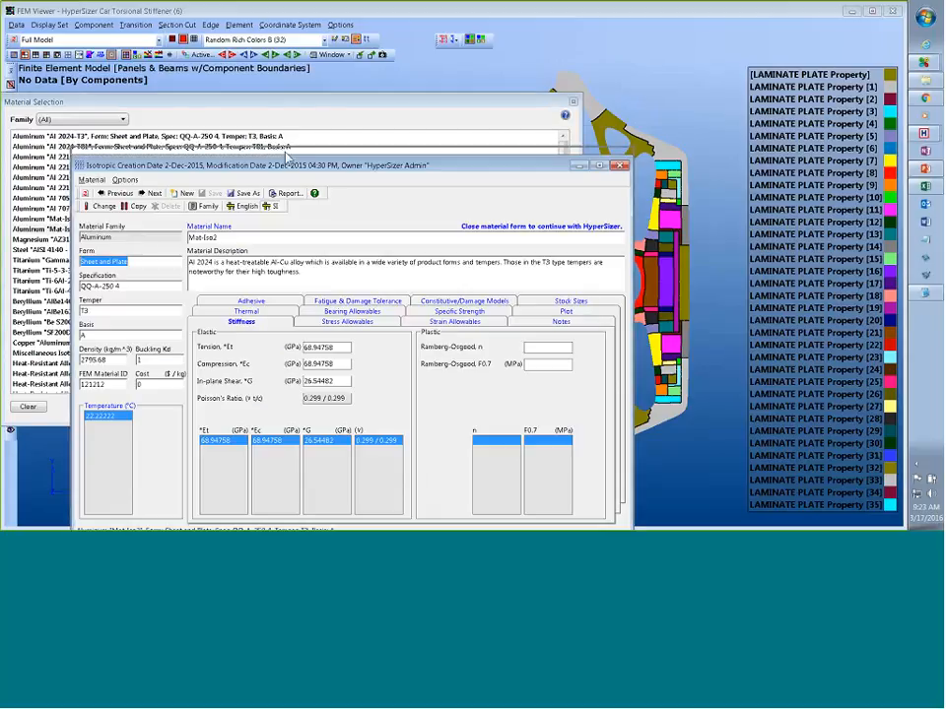
pyautogui.moveTo(286, 157); pyautogui.dragTo(292, 102)
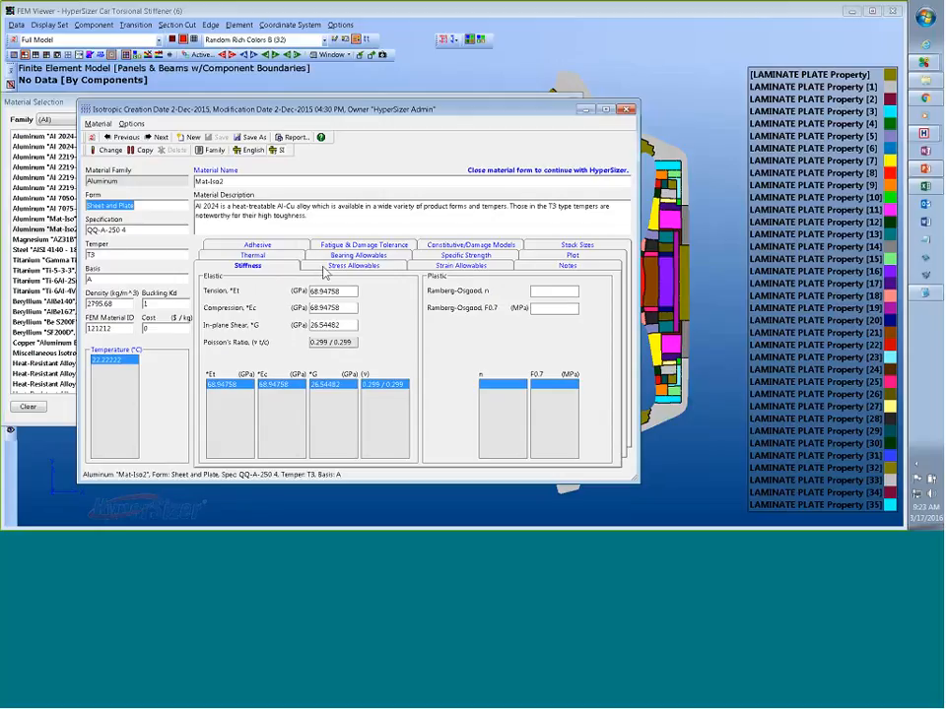
pyautogui.click(249, 150)
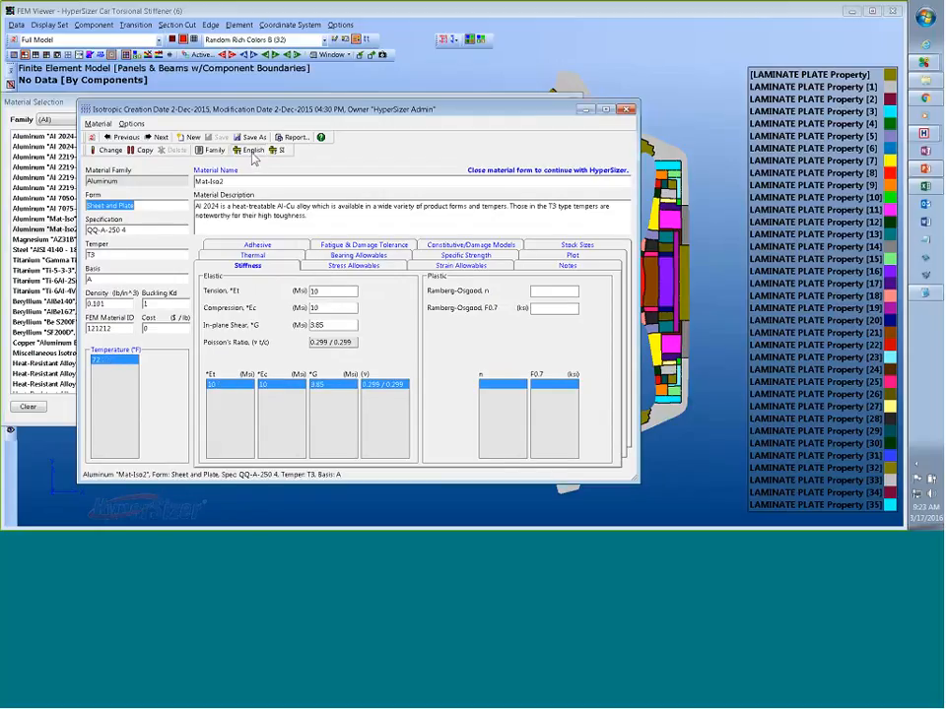
pyautogui.click(347, 266)
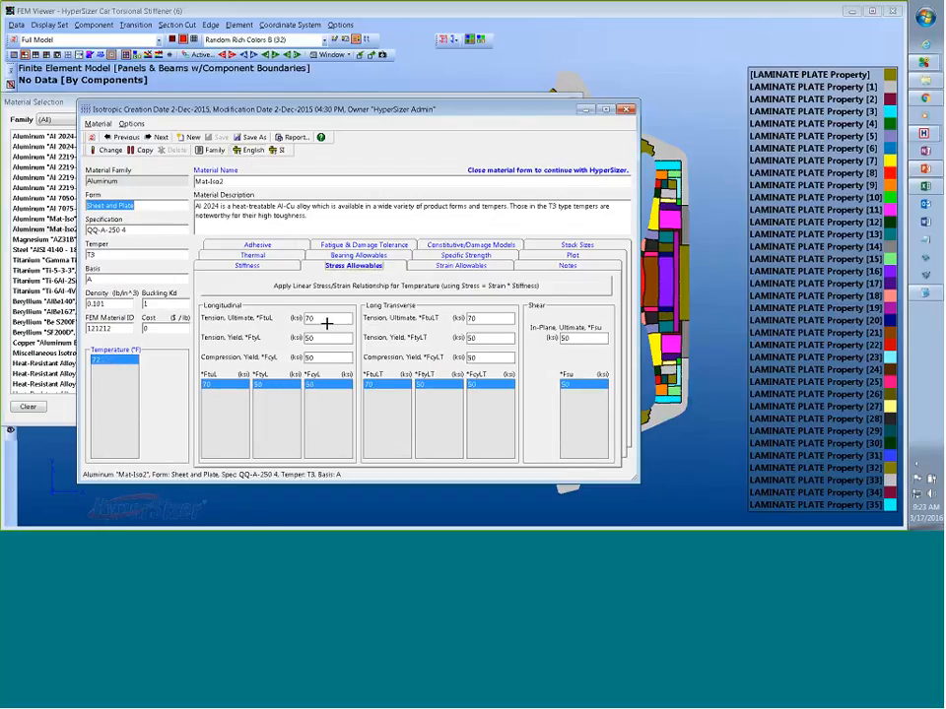
pyautogui.click(628, 111)
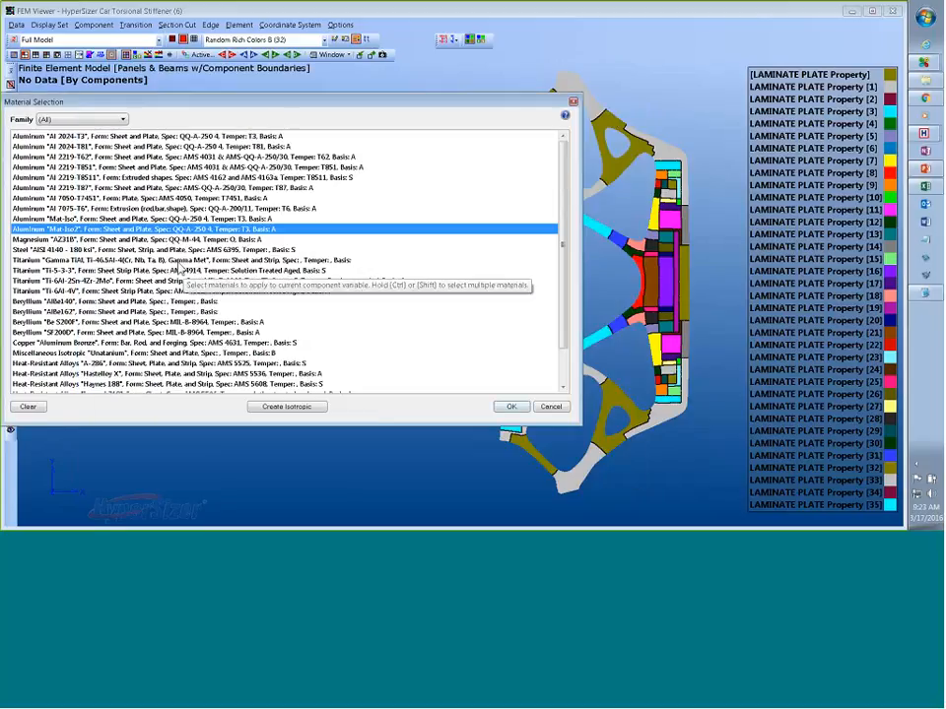
pyautogui.click(508, 407)
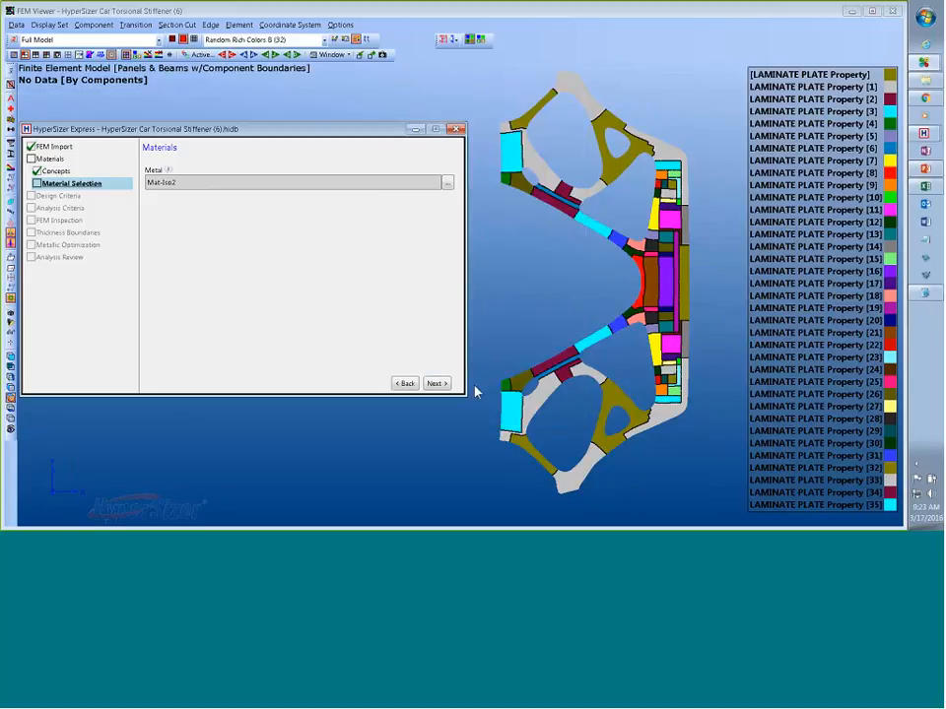
pyautogui.click(436, 384)
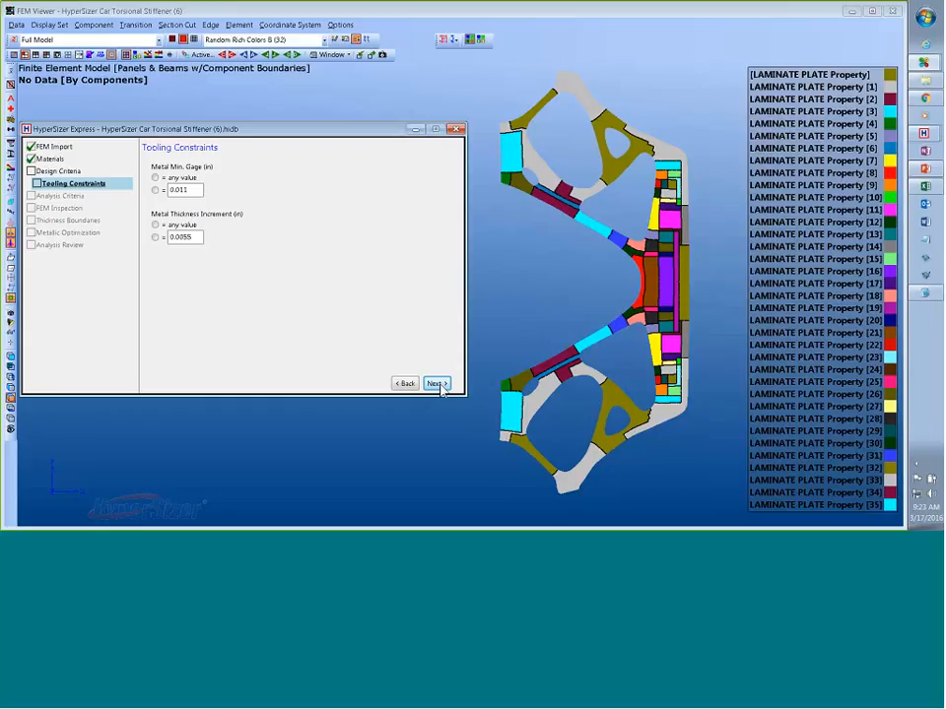
# - Constrain the metal minimum gage to 0.011 in and the thickness increment to 0.0055 in
pyautogui.doubleClick(191, 191)
pyautogui.doubleClick(198, 237)
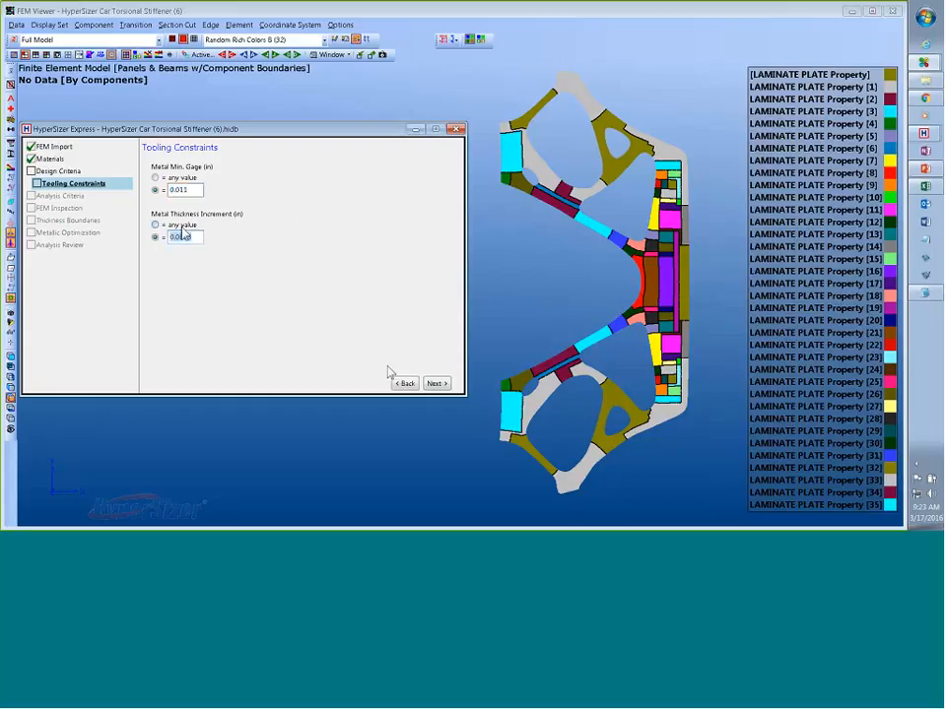
pyautogui.click(434, 383)
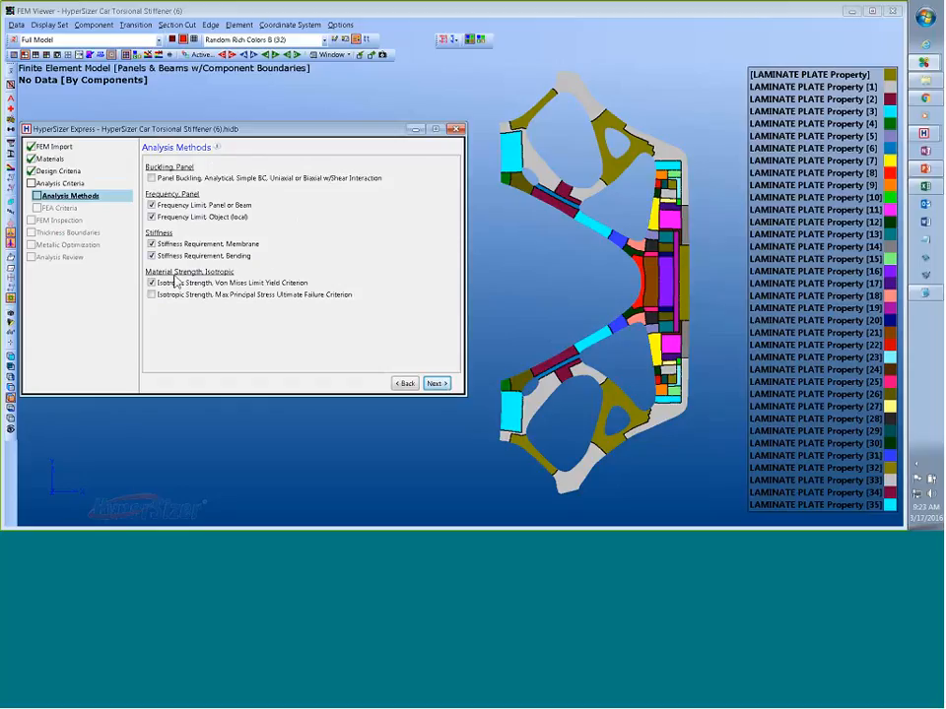
# - Accept the preset analysis methods and the FEA criteria with Zone-Based (Peak Element) load extraction, and continue to the element forces
pyautogui.click(438, 386)
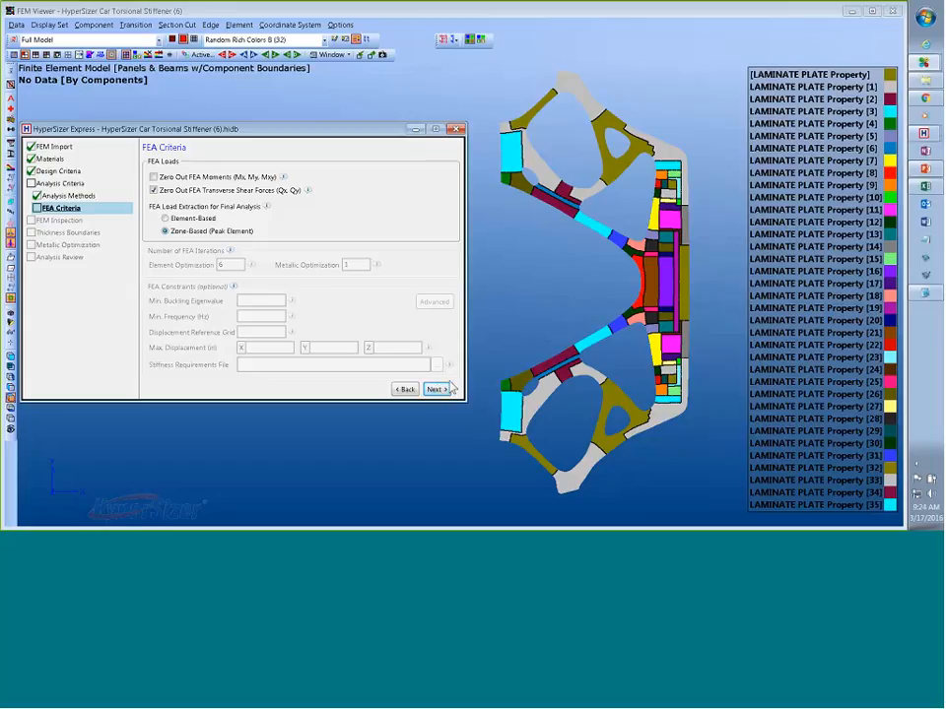
pyautogui.click(438, 390)
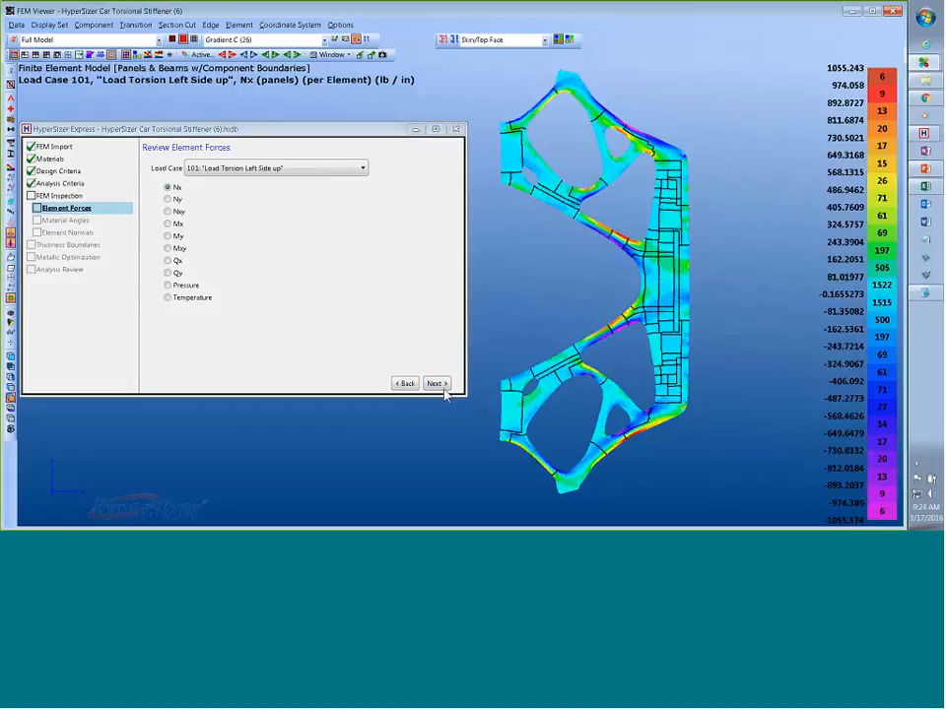
pyautogui.click(75, 199)
pyautogui.click(75, 208)
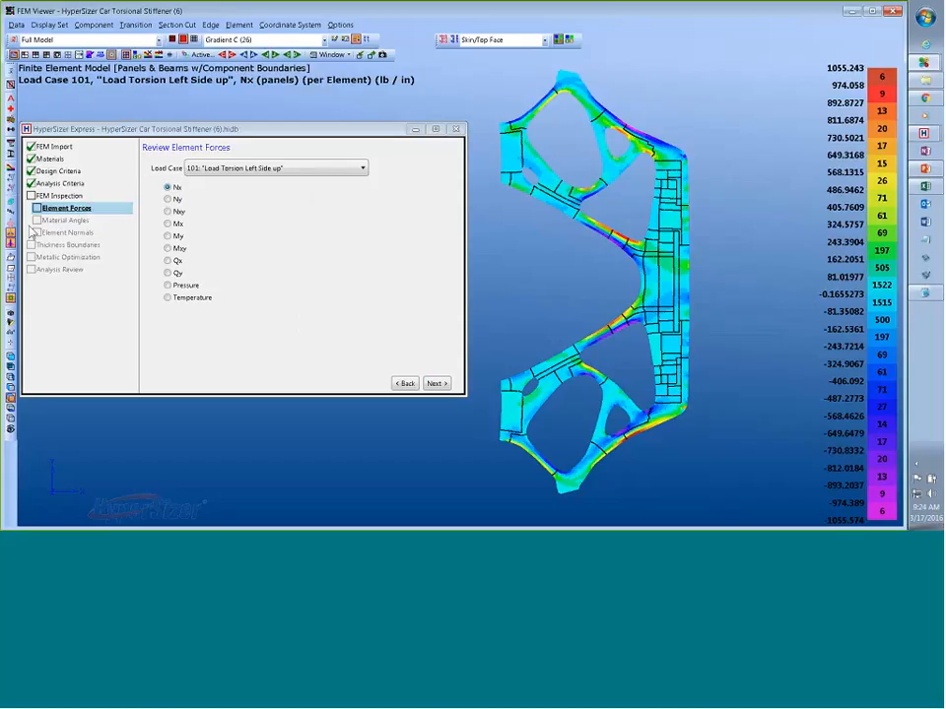
# - Hide the component boundaries and show the force legend values with two significant digits
pyautogui.click(11, 299)
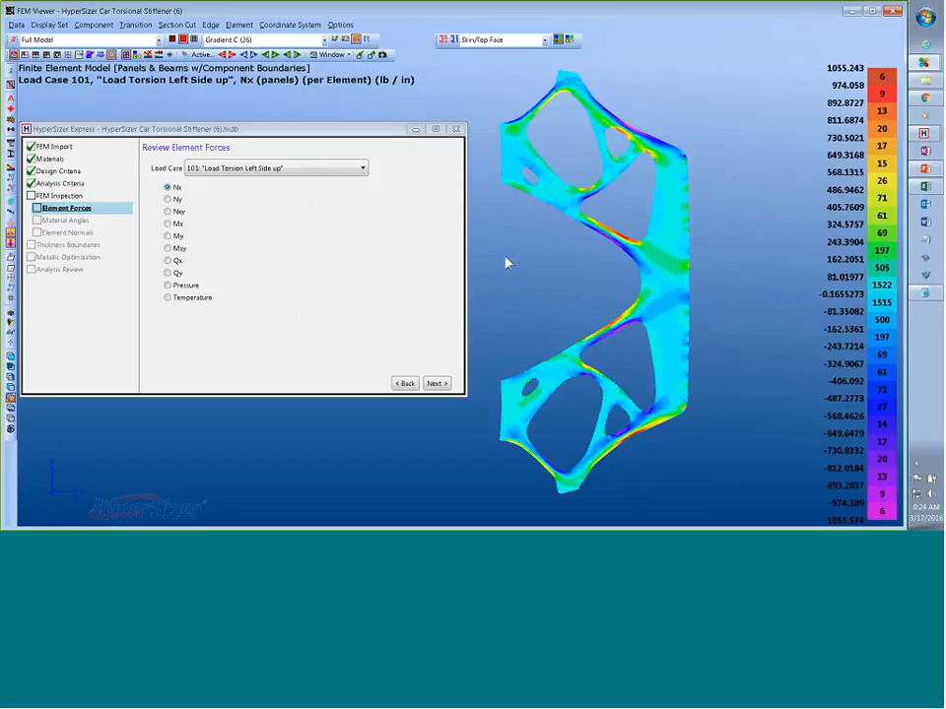
pyautogui.click(8, 71)
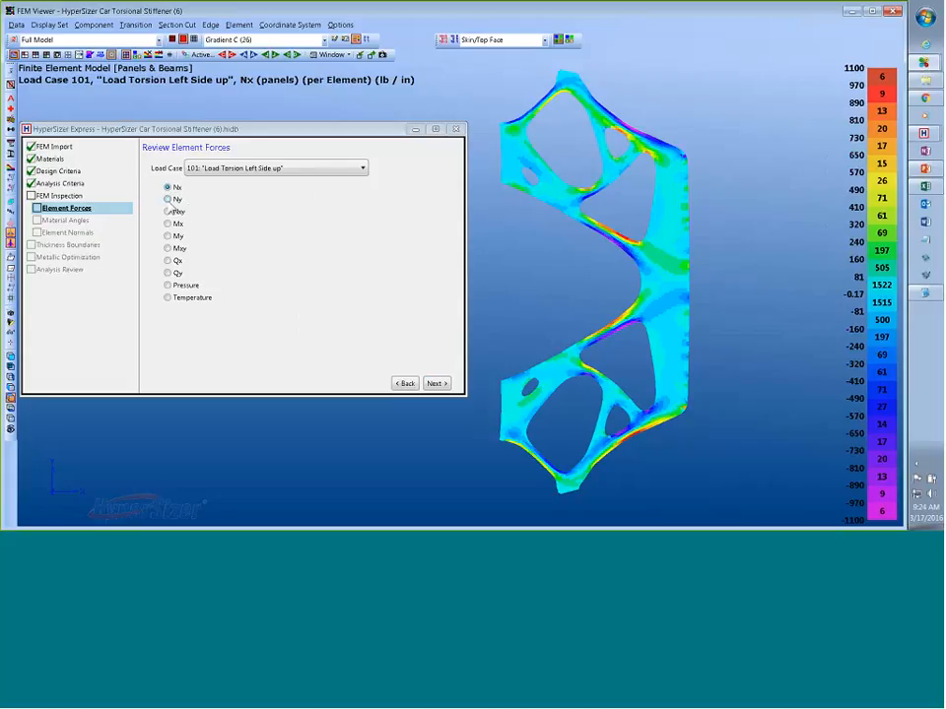
# - Review the Ny, Nxy, Mx, My and Mxy element force plots for load case 101, and return to Nx
pyautogui.click(170, 200)
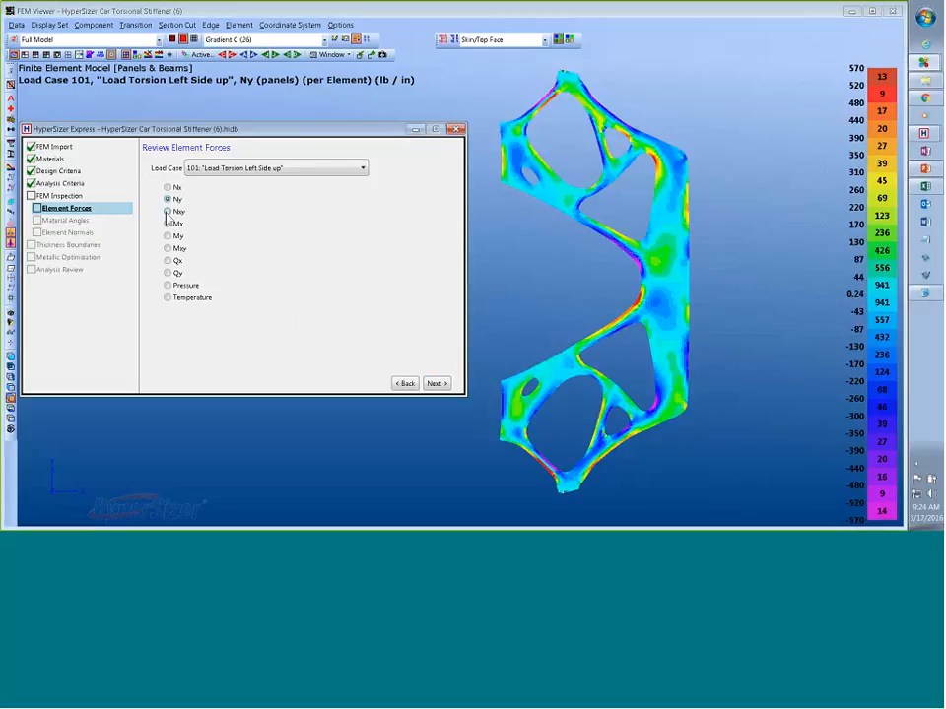
pyautogui.click(167, 212)
pyautogui.click(169, 225)
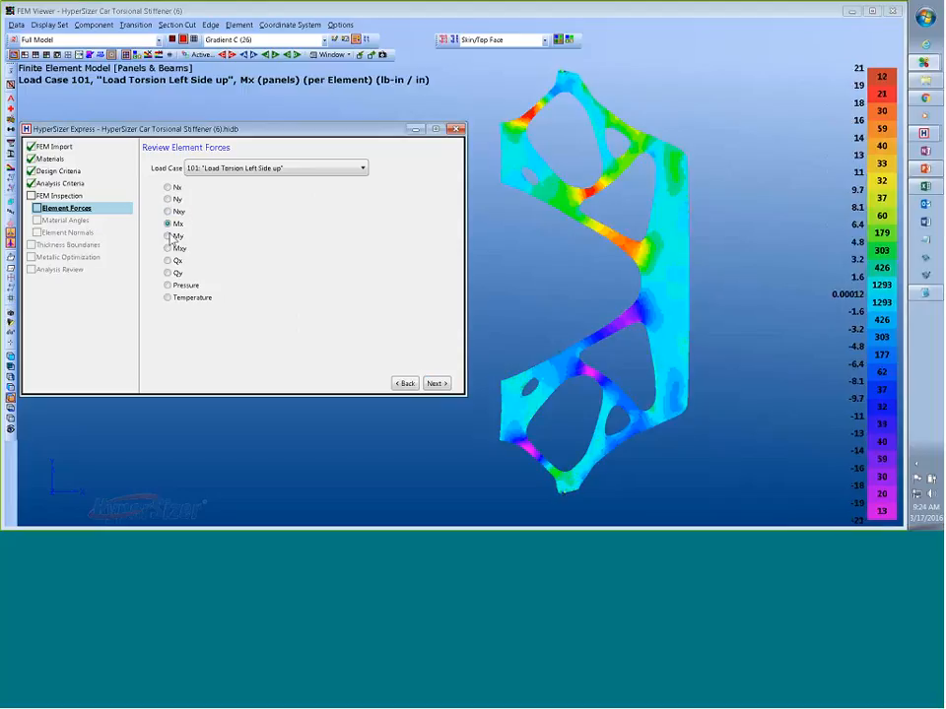
pyautogui.click(168, 236)
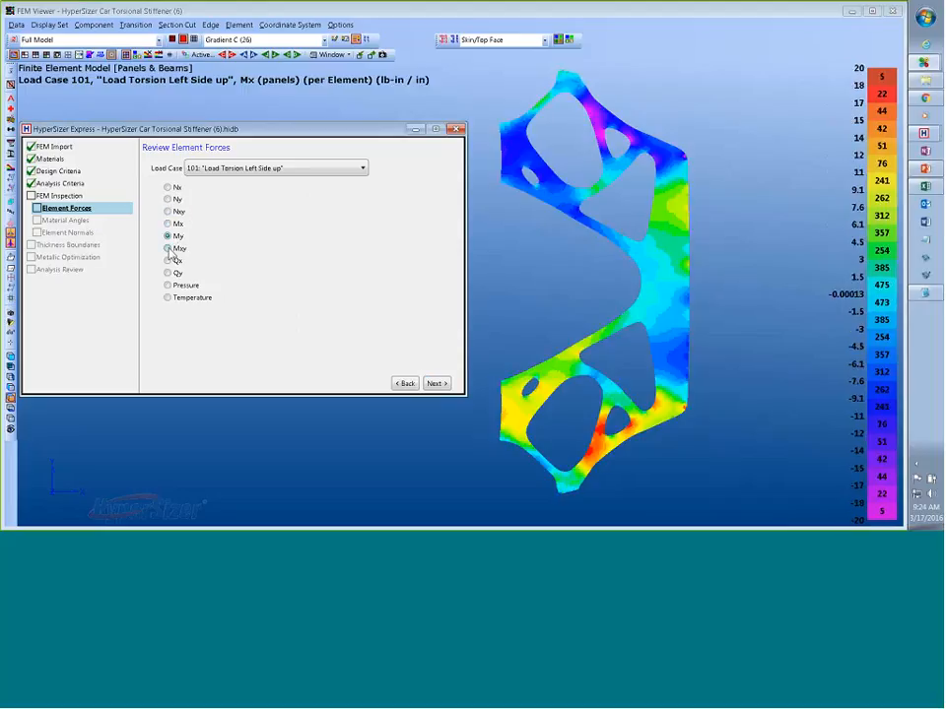
pyautogui.click(168, 248)
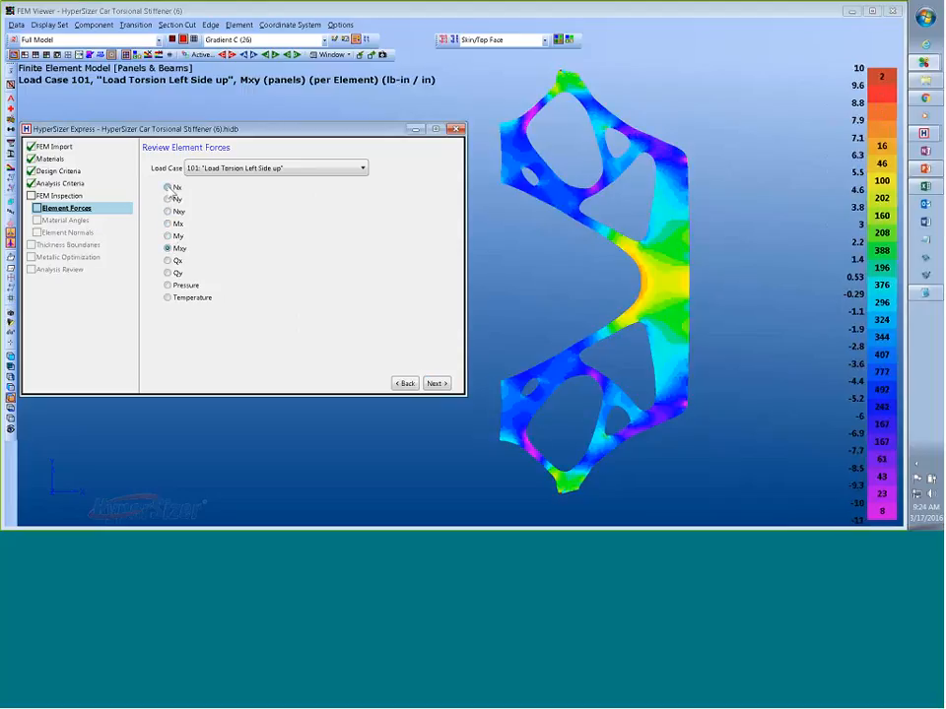
pyautogui.click(169, 188)
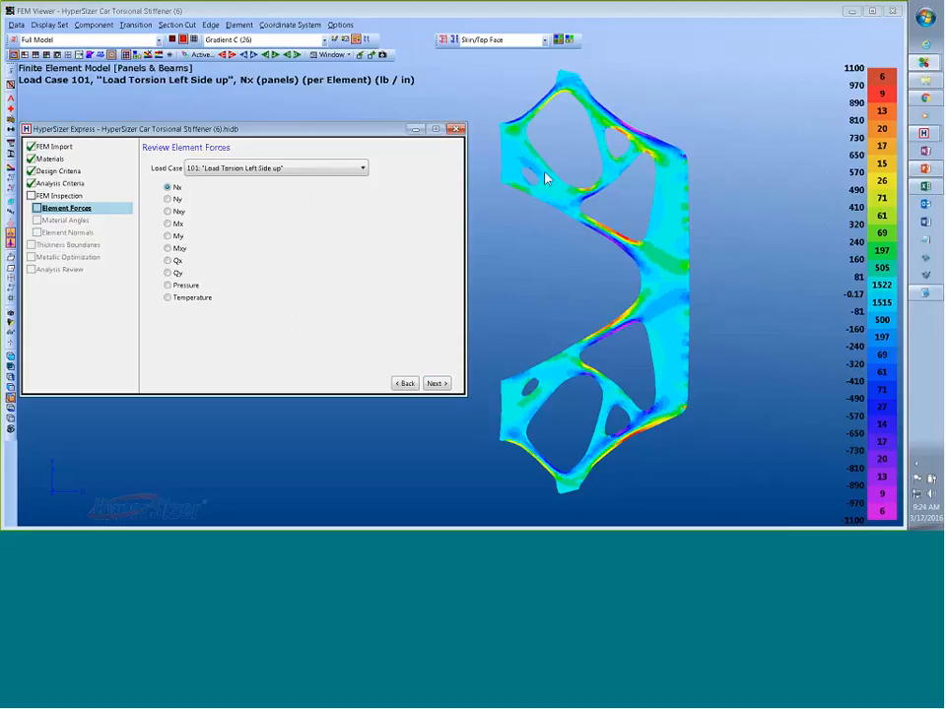
# - Examine the Nx forces up close around the central arms and compare them with load case 102, "Load Torsion Right Side up"
pyautogui.moveTo(537, 154); pyautogui.dragTo(700, 411)
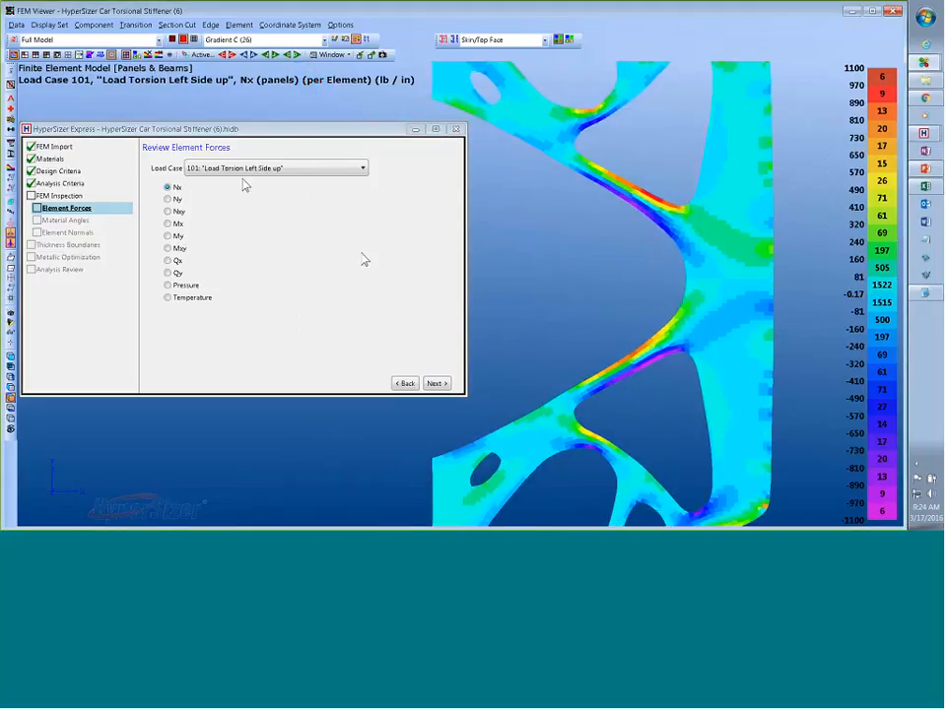
pyautogui.click(352, 172)
pyautogui.click(309, 191)
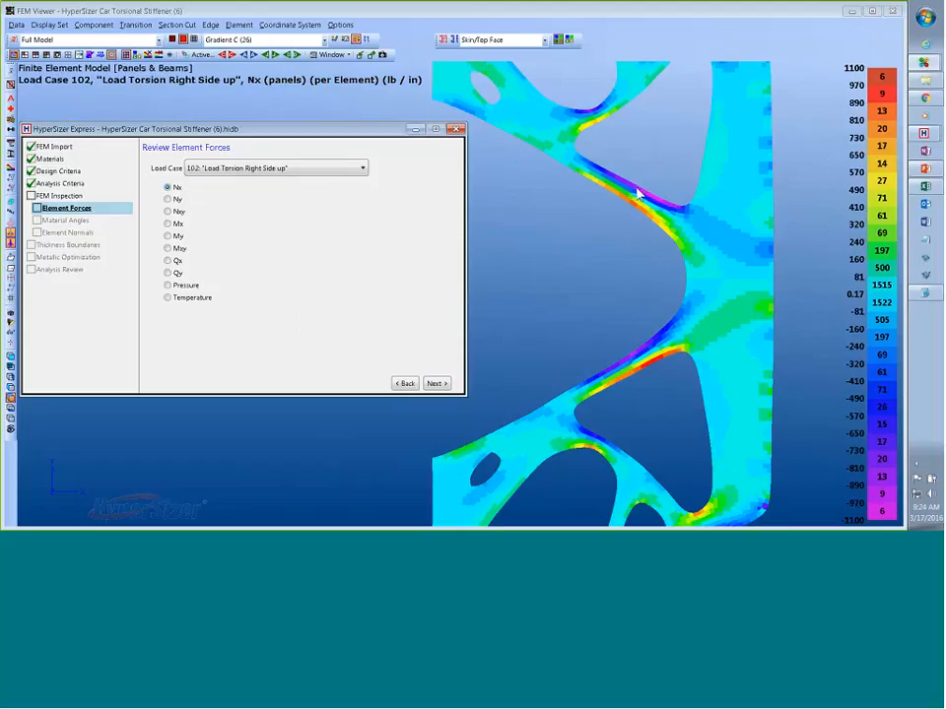
# - Switch the Nx force plot back to load case 101, "Load Torsion Left Side up", and continue to the material angles review
pyautogui.click(363, 171)
pyautogui.click(307, 183)
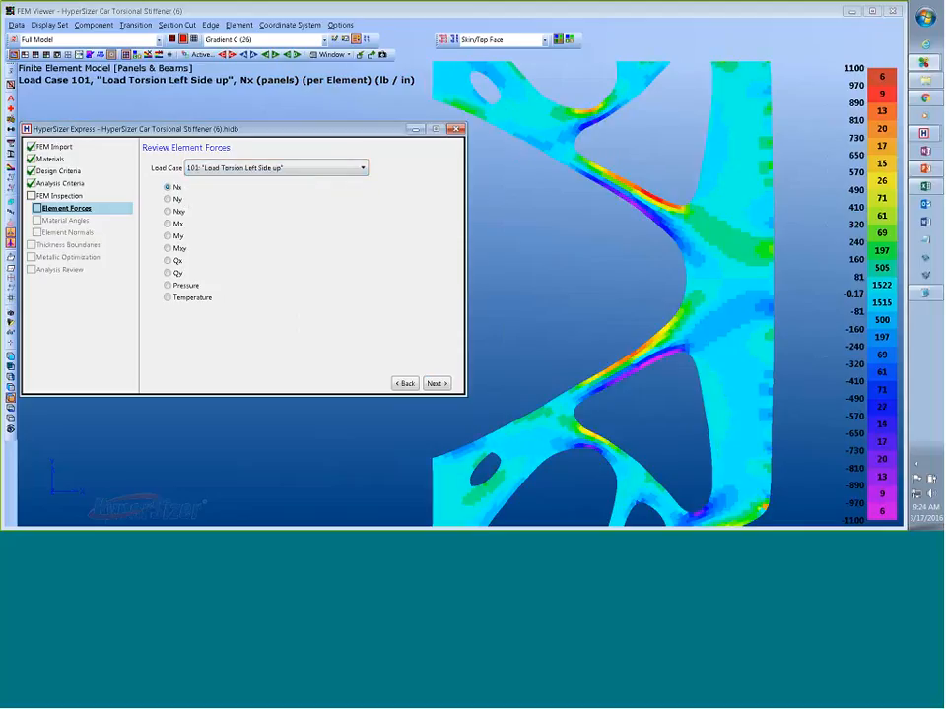
pyautogui.click(440, 385)
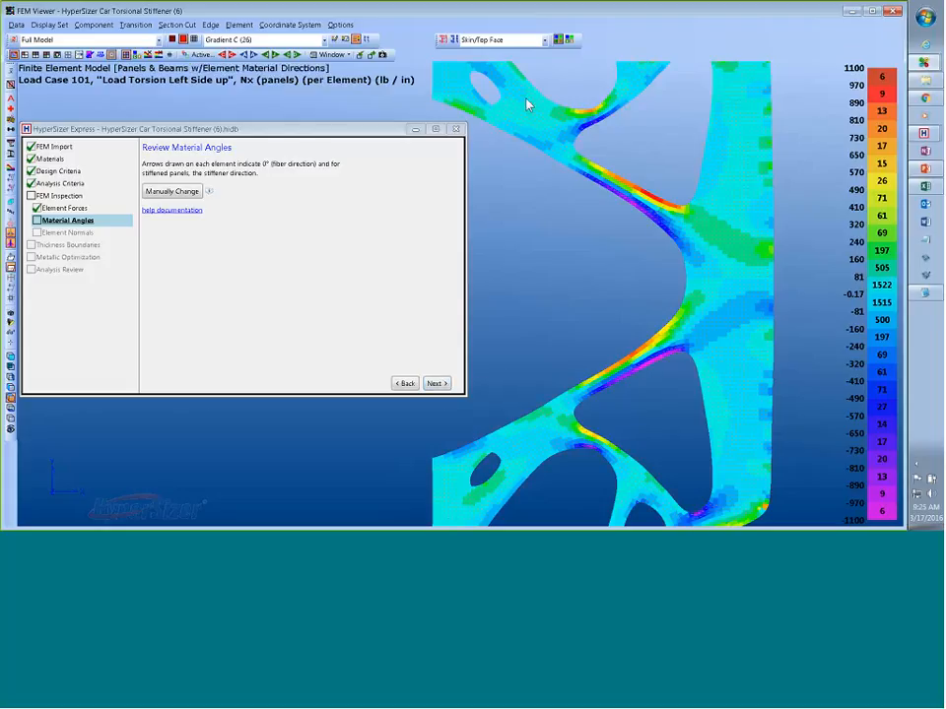
# - Examine the material direction arrows up close along the upper central arm with the element edges displayed
pyautogui.moveTo(527, 103); pyautogui.dragTo(800, 325)
pyautogui.moveTo(584, 388); pyautogui.dragTo(765, 383, button='middle')
pyautogui.scroll(3, 589, 328)
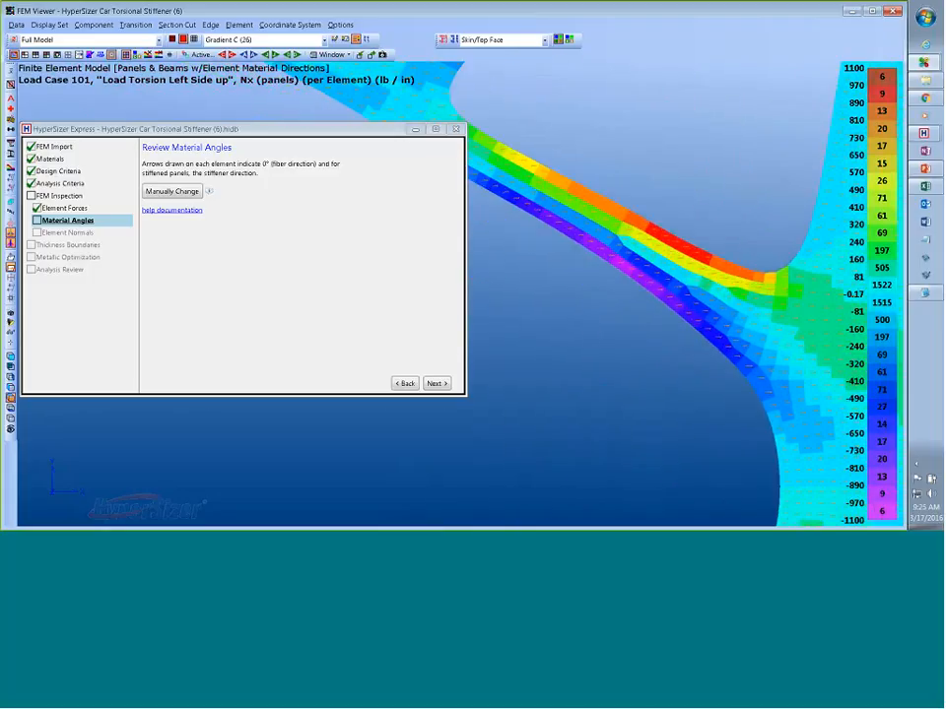
pyautogui.click(172, 39)
pyautogui.moveTo(640, 341); pyautogui.dragTo(618, 319, button='middle')
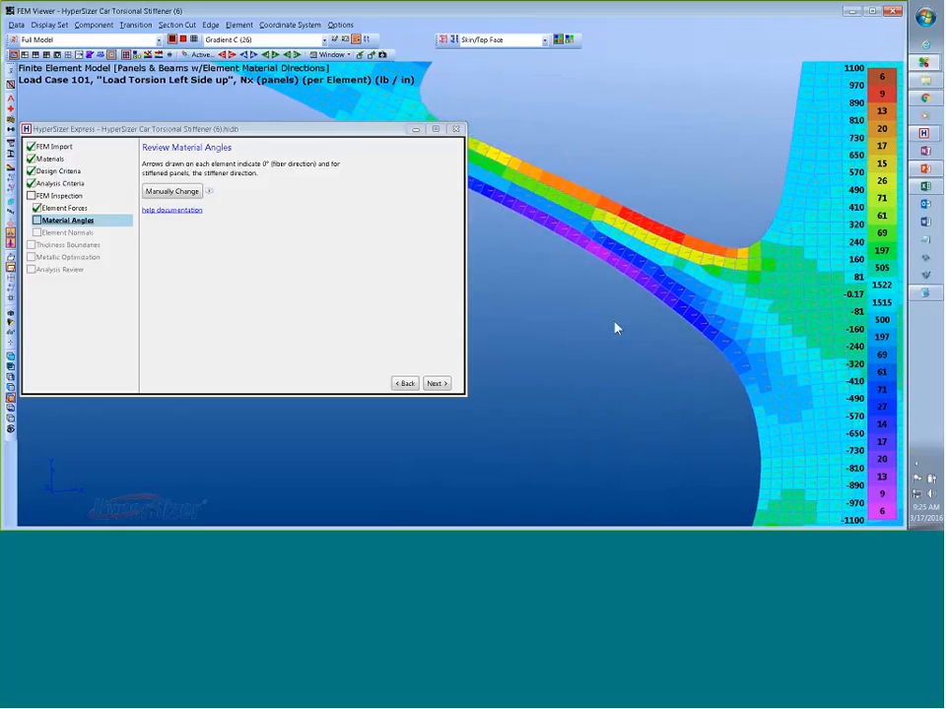
pyautogui.moveTo(608, 322); pyautogui.dragTo(623, 318, button='middle')
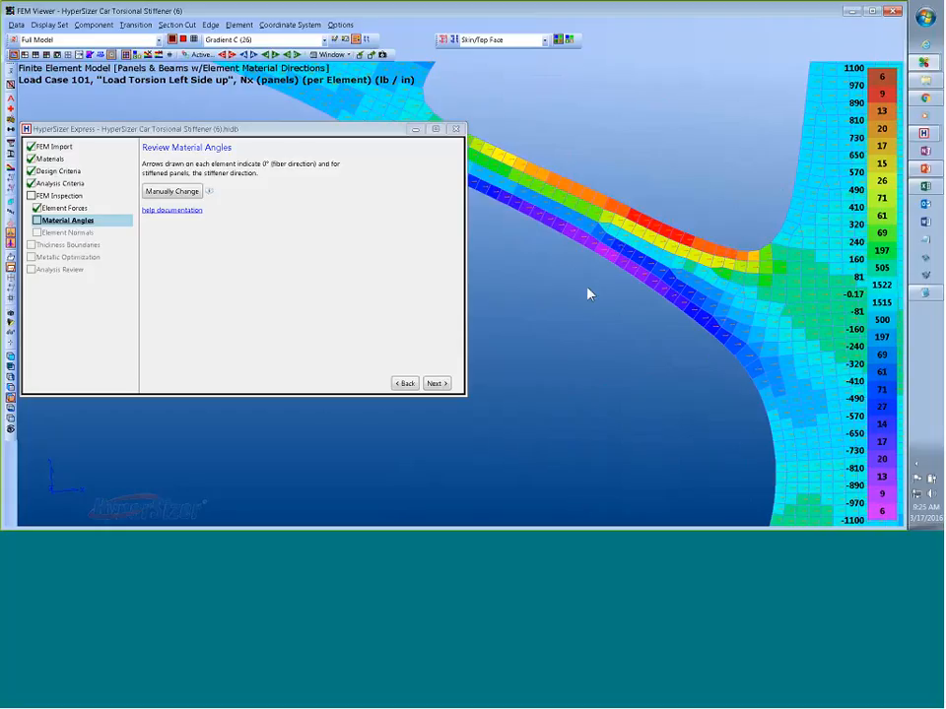
# - Hide the element edges with the whole stiffener in view, and accept the material angles to continue to the element normals
pyautogui.press('f')
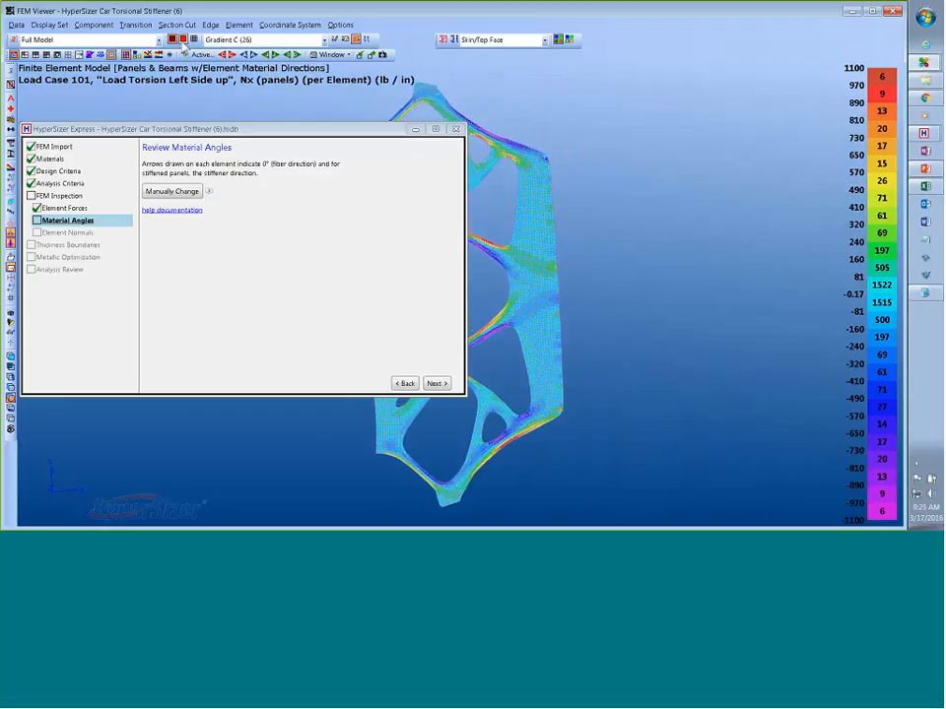
pyautogui.click(182, 41)
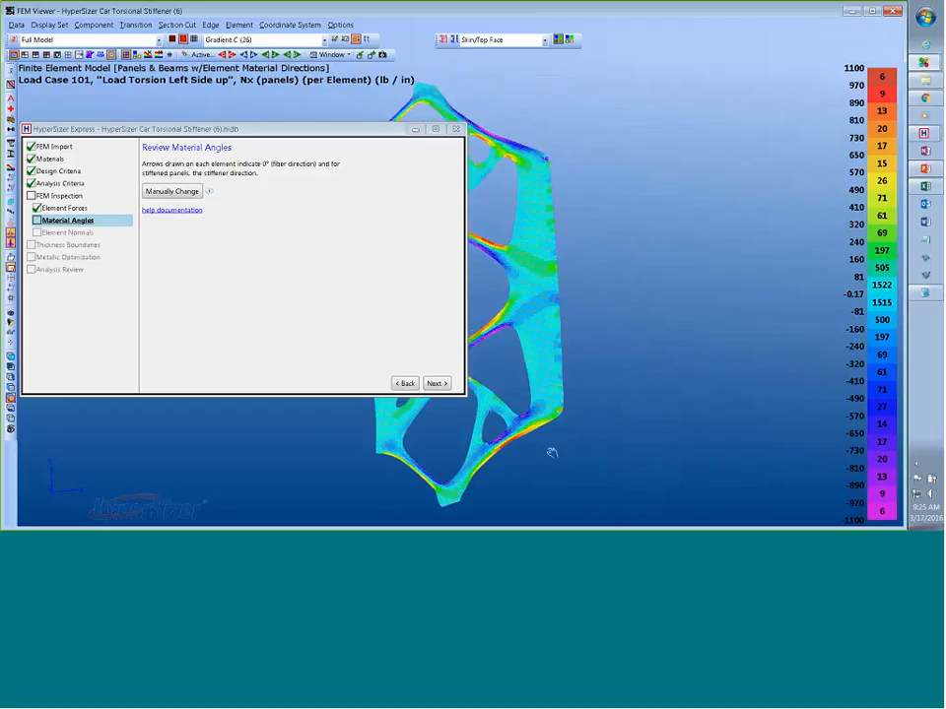
pyautogui.moveTo(552, 453); pyautogui.dragTo(743, 464)
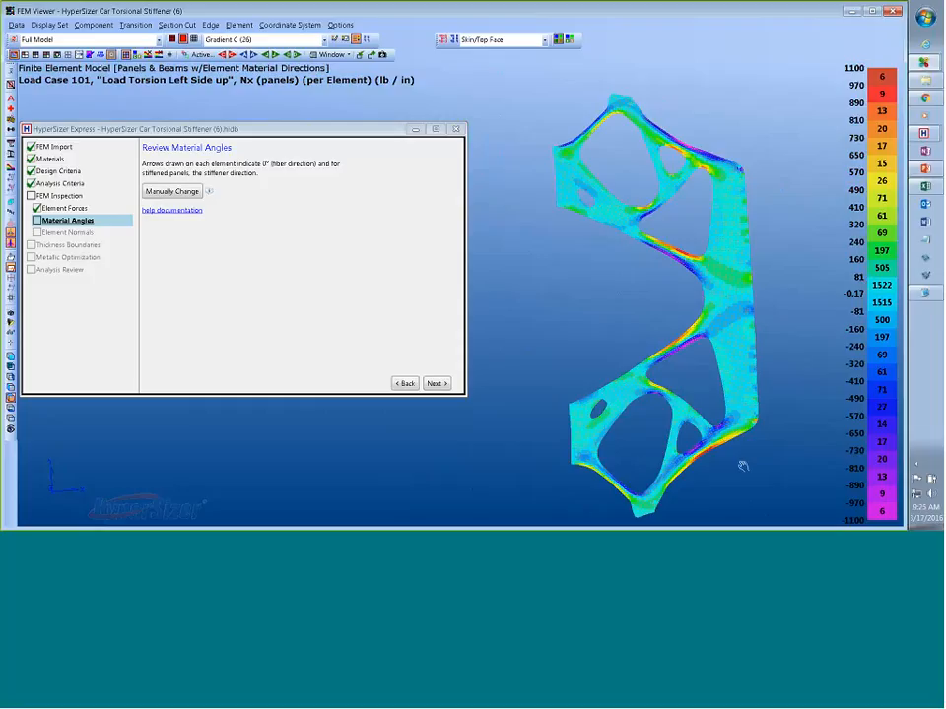
pyautogui.click(436, 384)
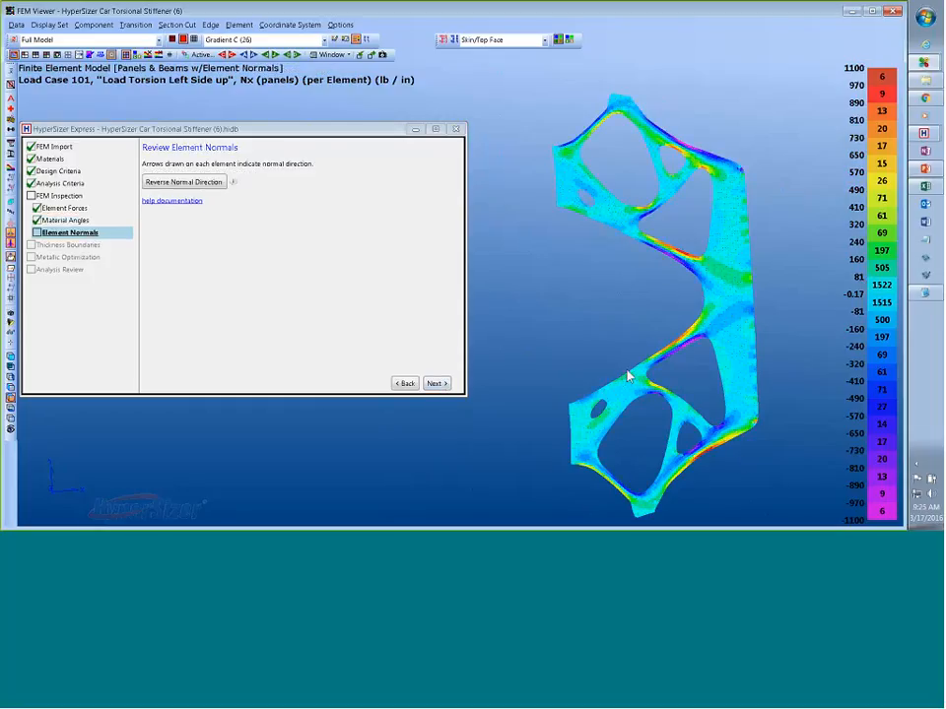
# - Inspect the element normal arrows from an oblique angle and accept them to continue to the FEM property zones
pyautogui.moveTo(627, 373); pyautogui.dragTo(635, 310)
pyautogui.moveTo(635, 311); pyautogui.dragTo(655, 300, button='middle')
pyautogui.moveTo(528, 206); pyautogui.dragTo(628, 304)
pyautogui.moveTo(617, 343); pyautogui.dragTo(576, 335, button='middle')
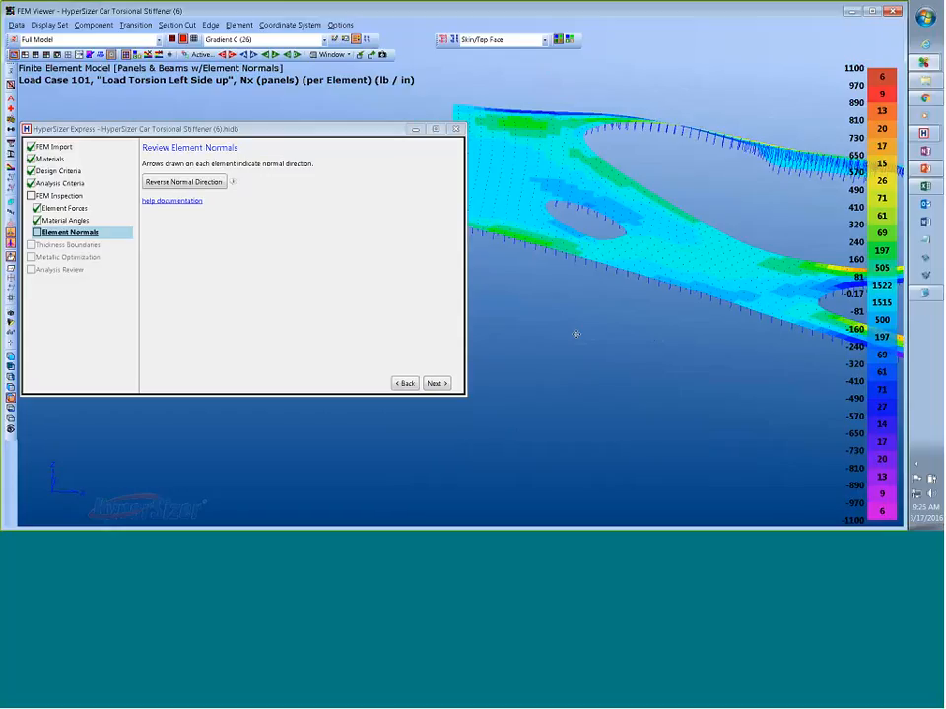
pyautogui.click(437, 383)
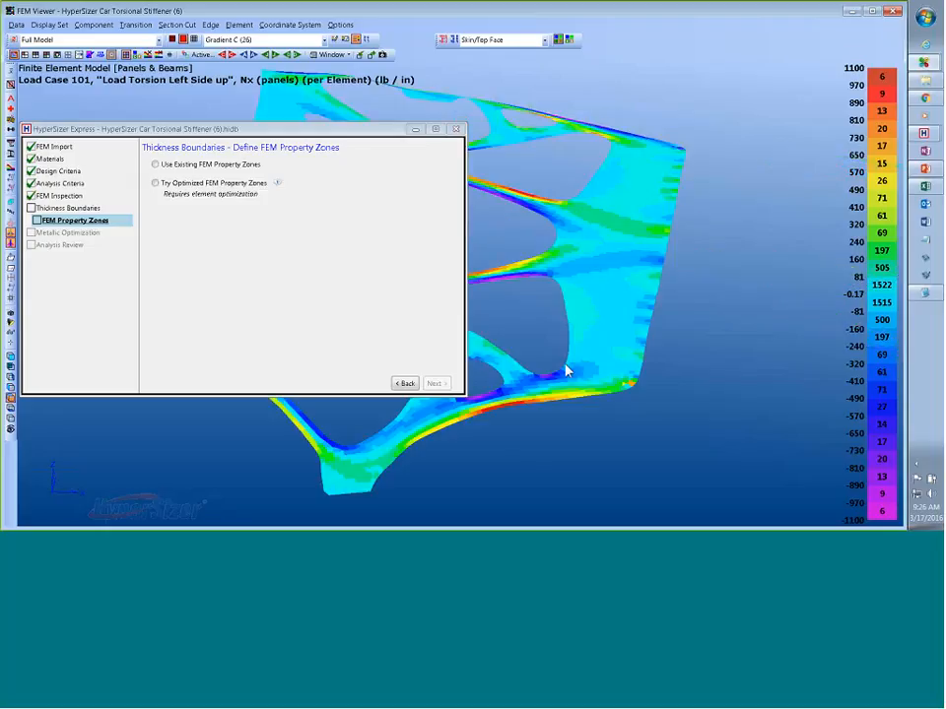
# - Choose Try Optimized FEM Property Zones with the Custom element optimization option and run the element optimization
pyautogui.click(11, 405)
pyautogui.moveTo(620, 417); pyautogui.dragTo(868, 410, button='middle')
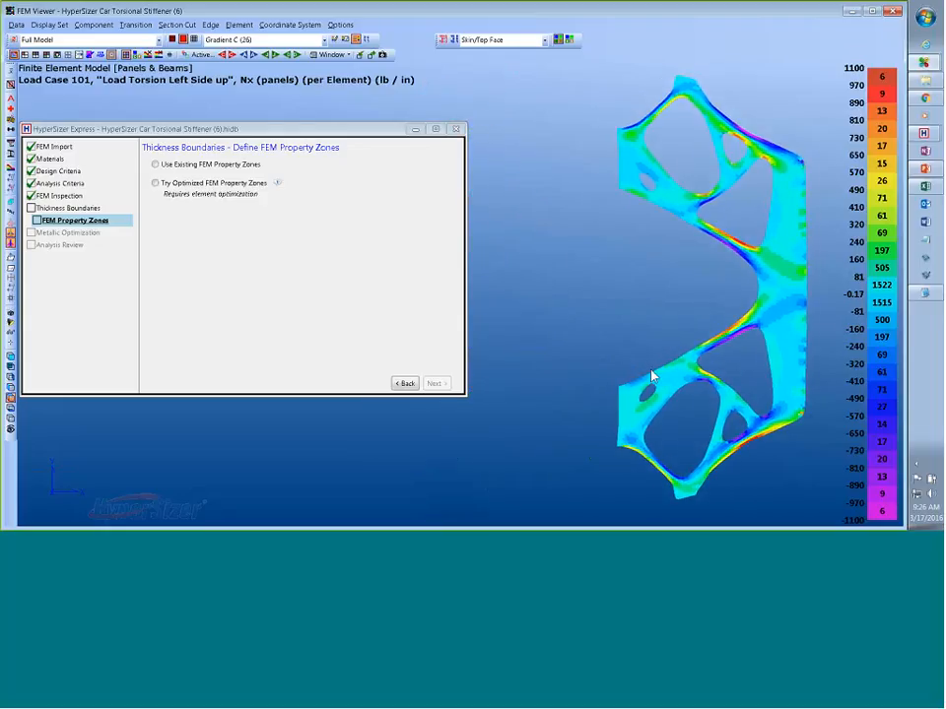
pyautogui.press('ctrl')
pyautogui.click(154, 183)
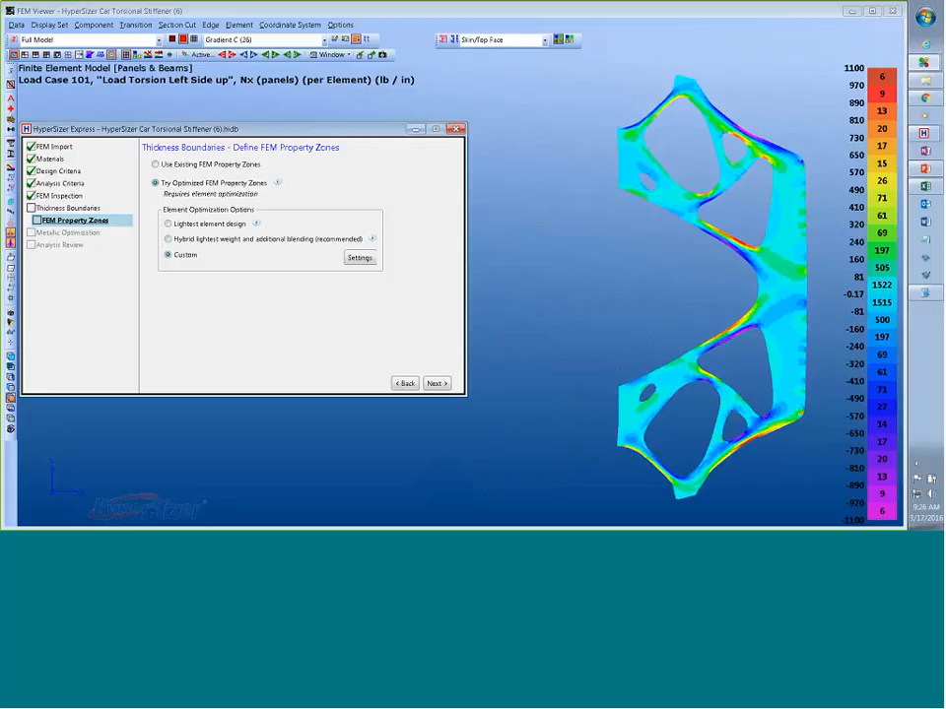
pyautogui.click(437, 384)
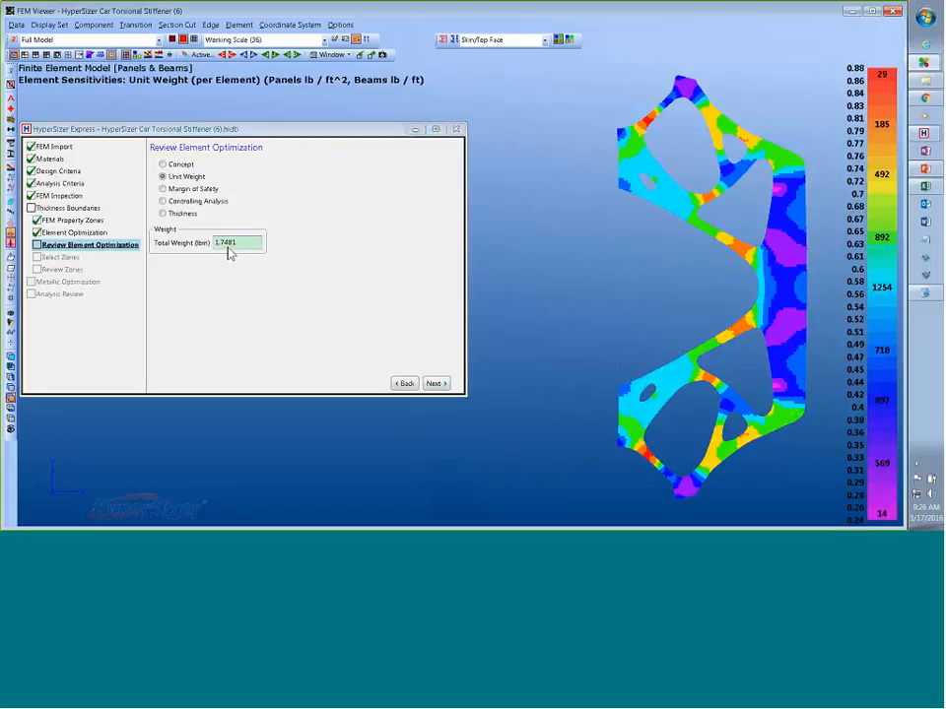
# - Plot the optimized element thickness, and optimize the proposed non-continuous zones at the Minimize Weight extreme
pyautogui.click(163, 213)
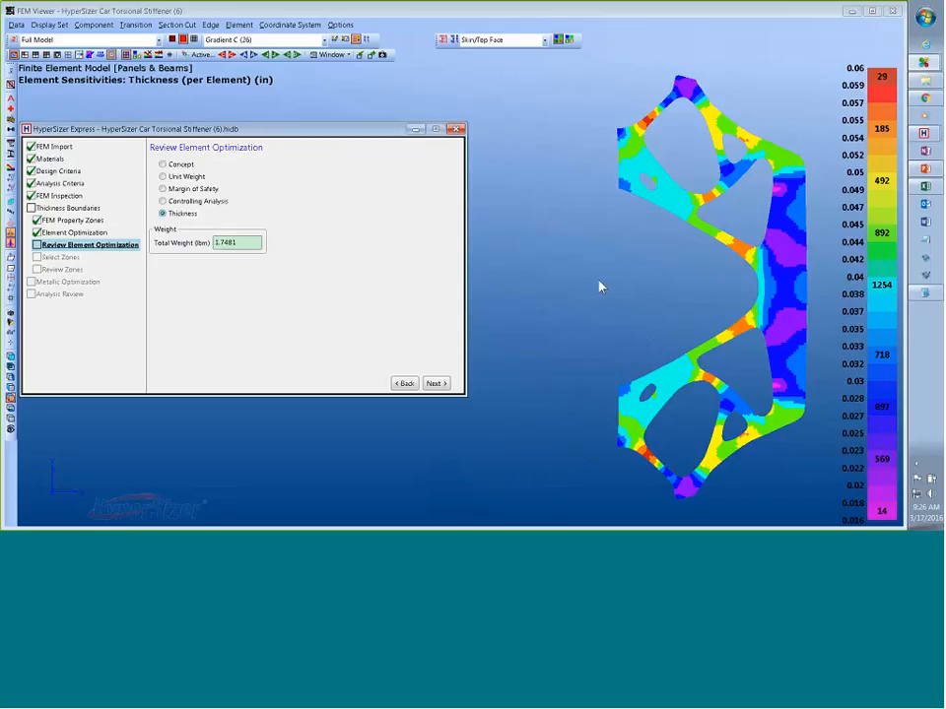
pyautogui.click(435, 383)
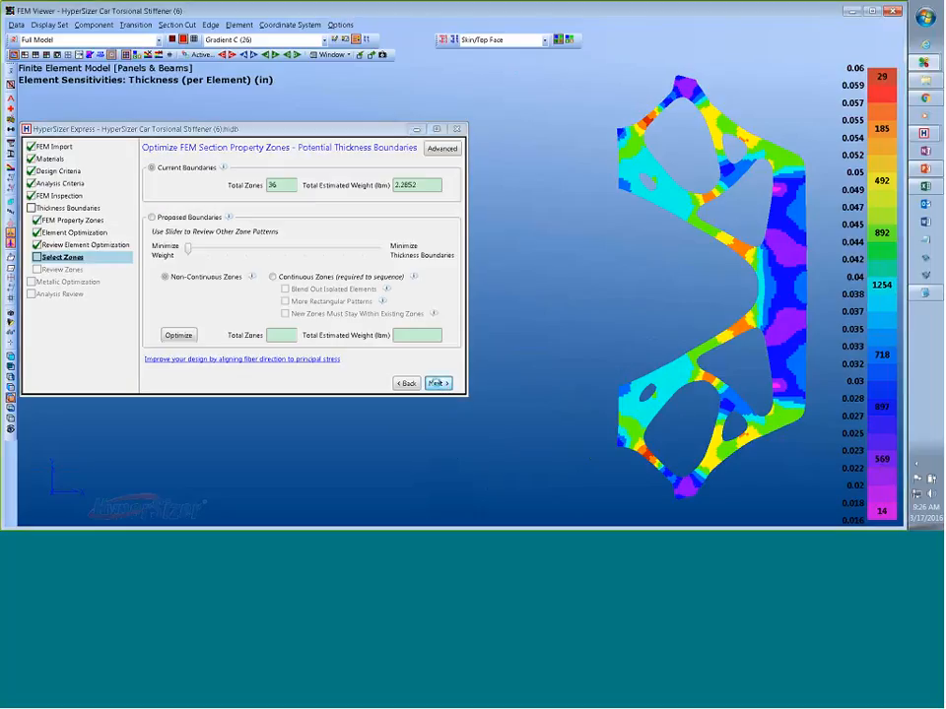
pyautogui.click(178, 336)
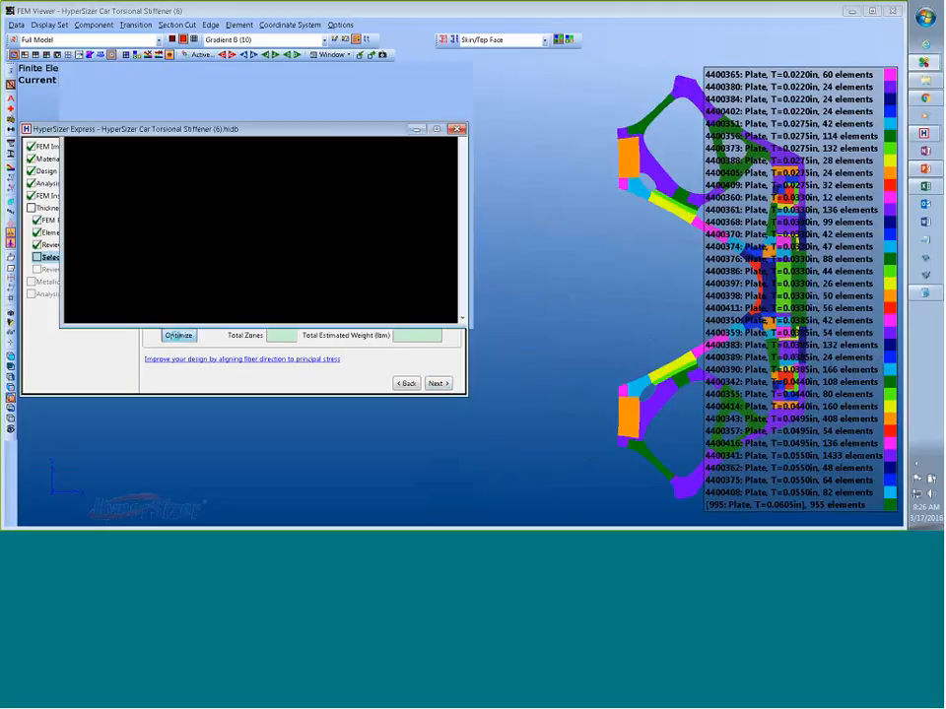
pyautogui.moveTo(568, 284)
pyautogui.mouseDown(button='middle')
pyautogui.moveTo(509, 283)
pyautogui.moveTo(560, 276)
pyautogui.moveTo(537, 275)
pyautogui.mouseUp(button='middle')
pyautogui.scroll(1, 544, 275)
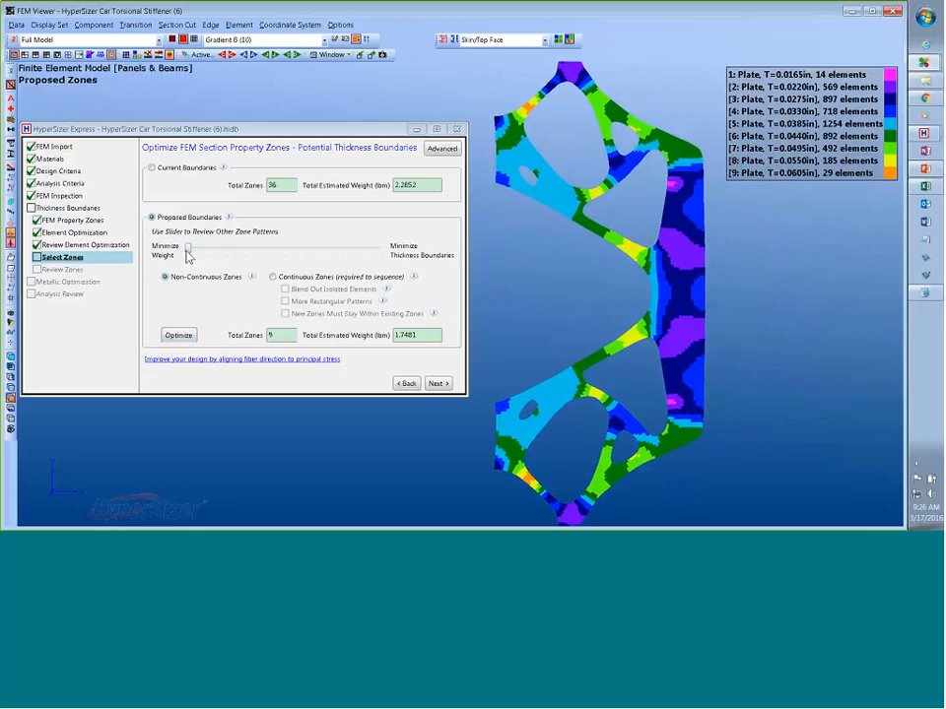
# - Re-optimize the non-continuous zones at two settings progressively closer to Minimize Thickness Boundaries
pyautogui.moveTo(188, 251); pyautogui.dragTo(228, 252)
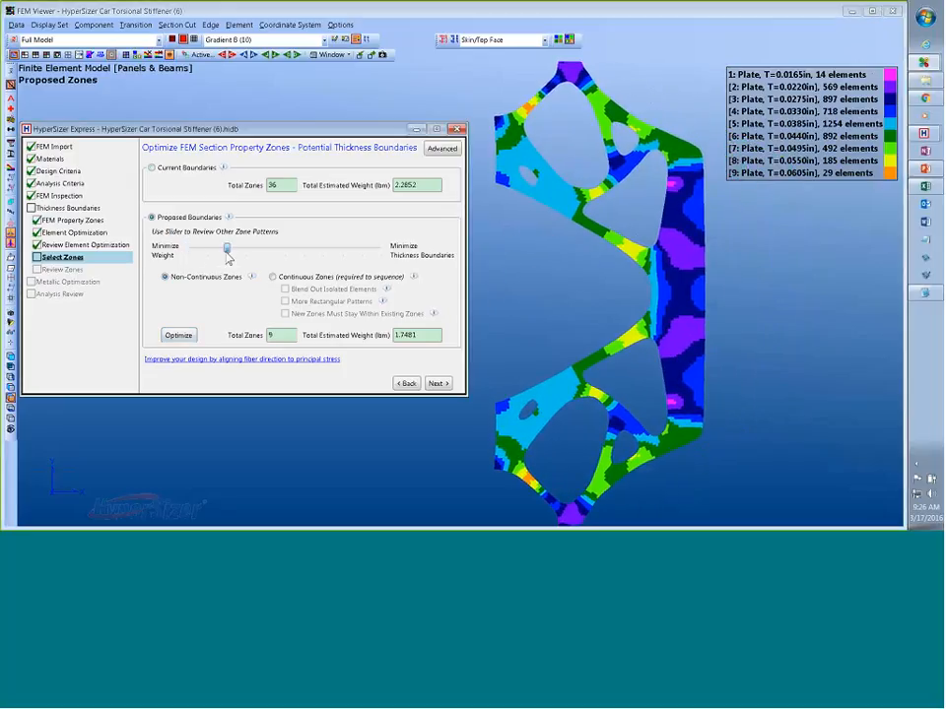
pyautogui.click(178, 335)
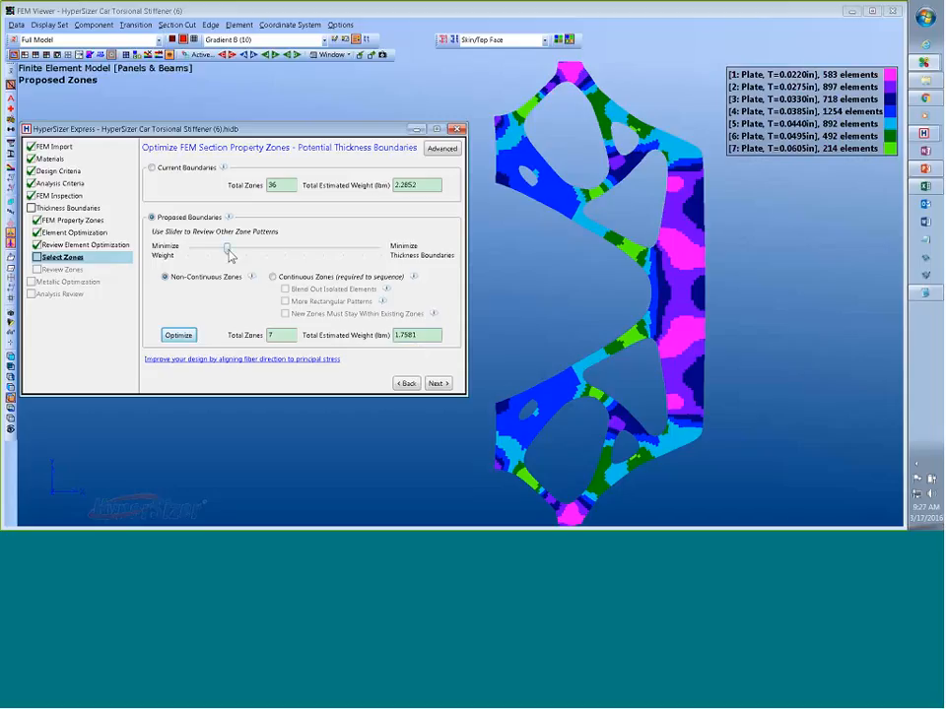
pyautogui.moveTo(227, 249); pyautogui.dragTo(321, 251)
pyautogui.click(181, 338)
pyautogui.click(181, 340)
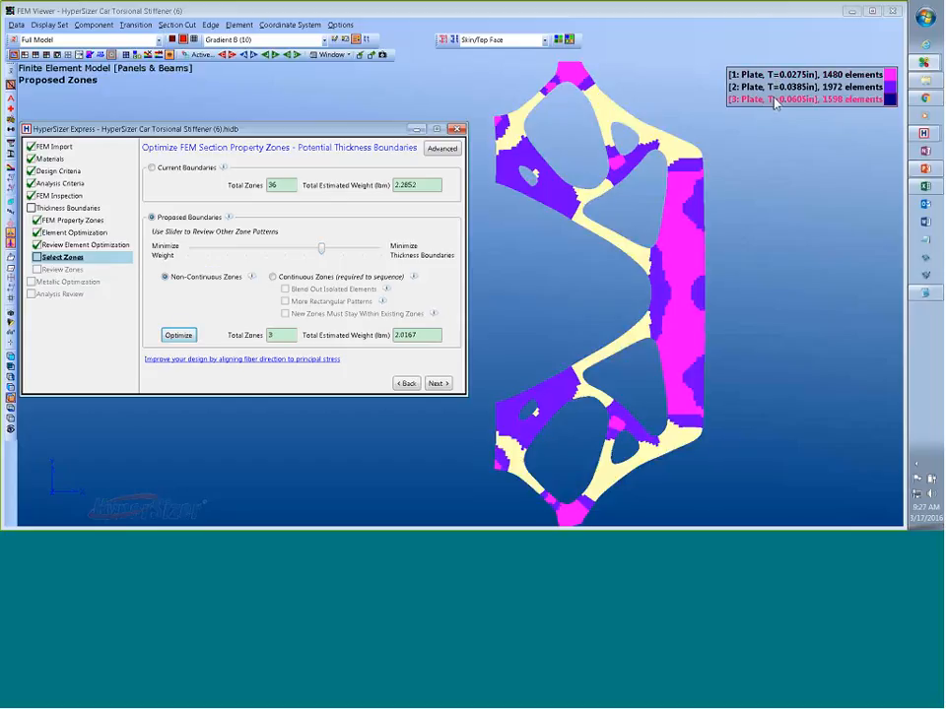
# - Optimize the proposed boundaries as Continuous Zones, first without and again with Blend Out Isolated Elements
pyautogui.click(326, 279)
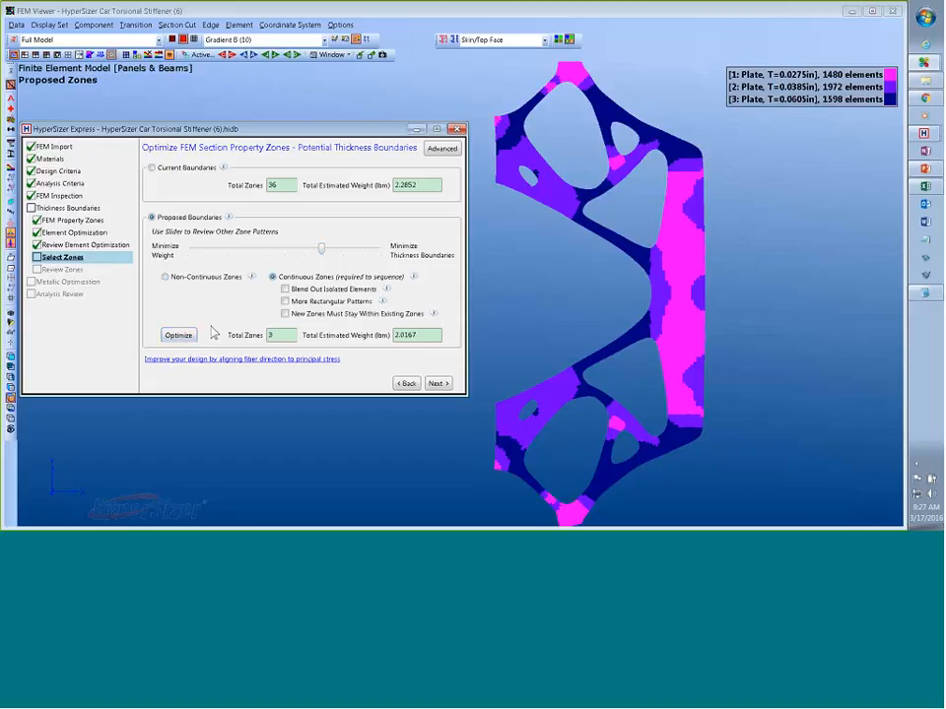
pyautogui.click(179, 335)
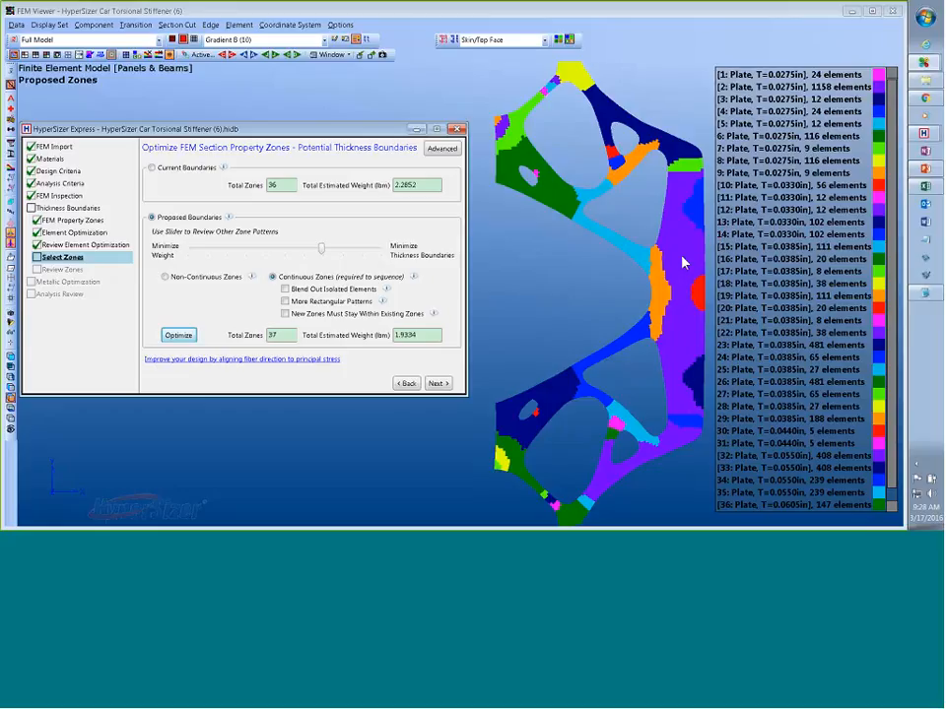
pyautogui.click(286, 290)
pyautogui.click(182, 336)
# - Compare blended continuous zones nearer to Minimize Thickness Boundaries, then ease the setting slightly back toward Minimize Weight and re-optimize
pyautogui.moveTo(322, 250); pyautogui.dragTo(346, 250)
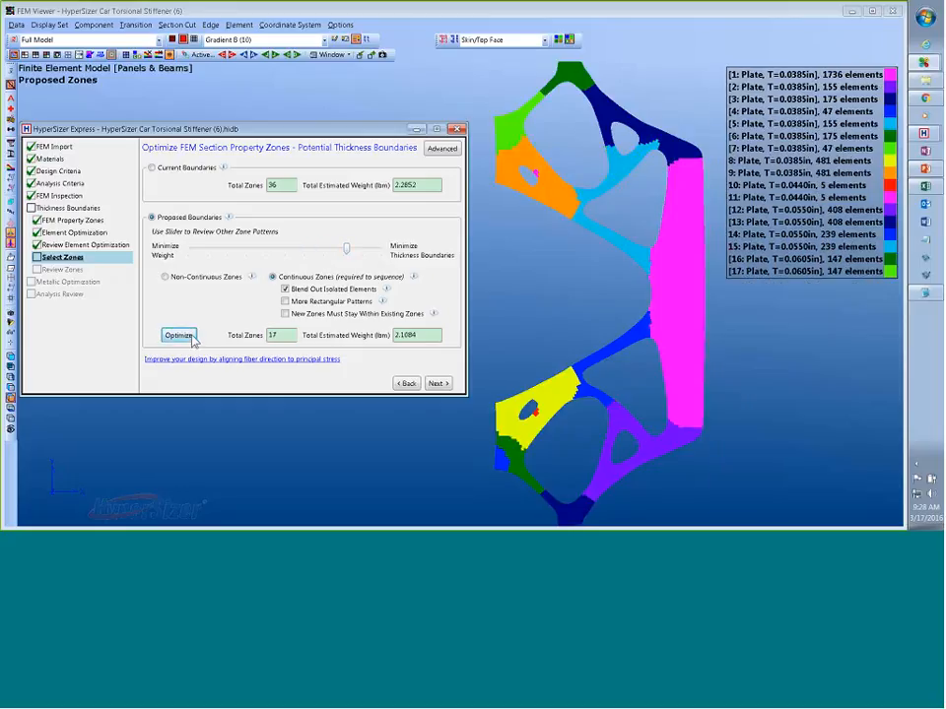
pyautogui.moveTo(347, 248); pyautogui.dragTo(364, 249)
pyautogui.moveTo(364, 250); pyautogui.dragTo(338, 250)
pyautogui.click(177, 334)
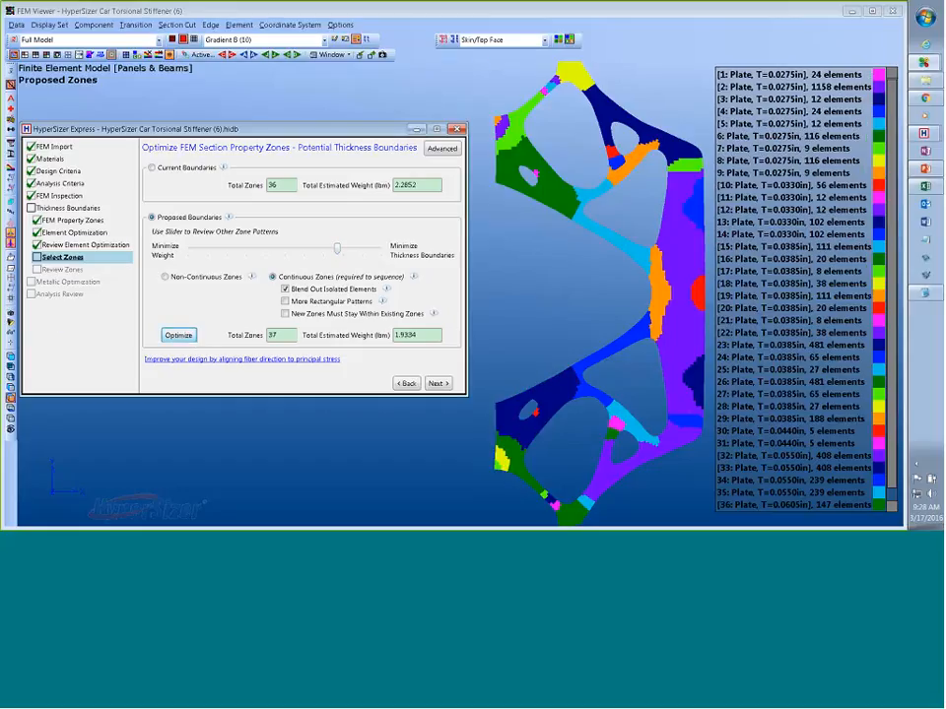
# - Change the FEM import material system to Composite and accept the existing run deck, load, import, unit and FEA solver settings
pyautogui.click(51, 148)
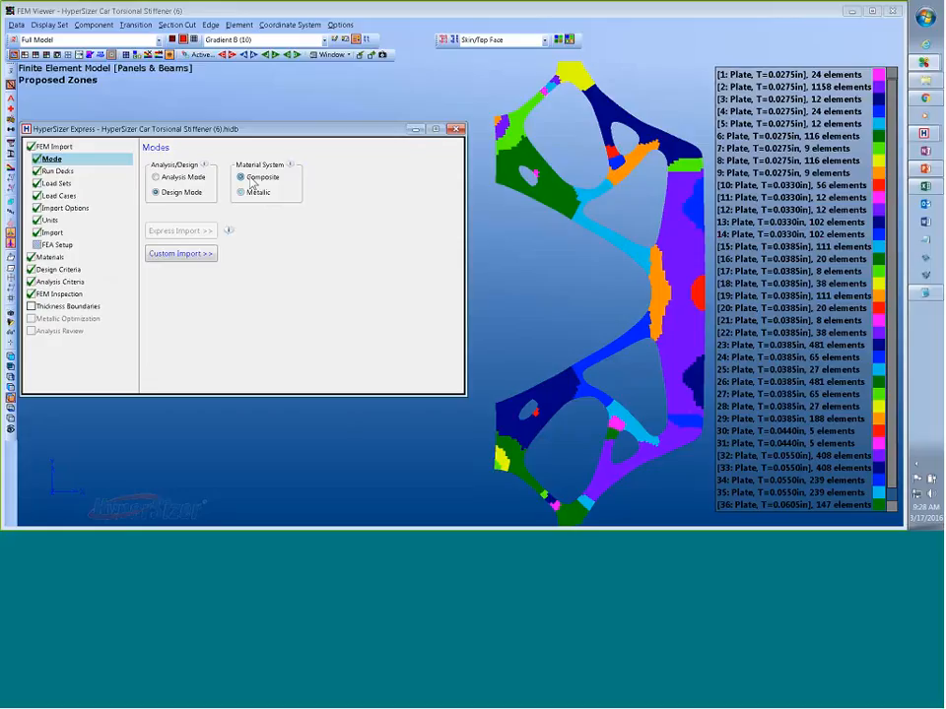
pyautogui.click(196, 260)
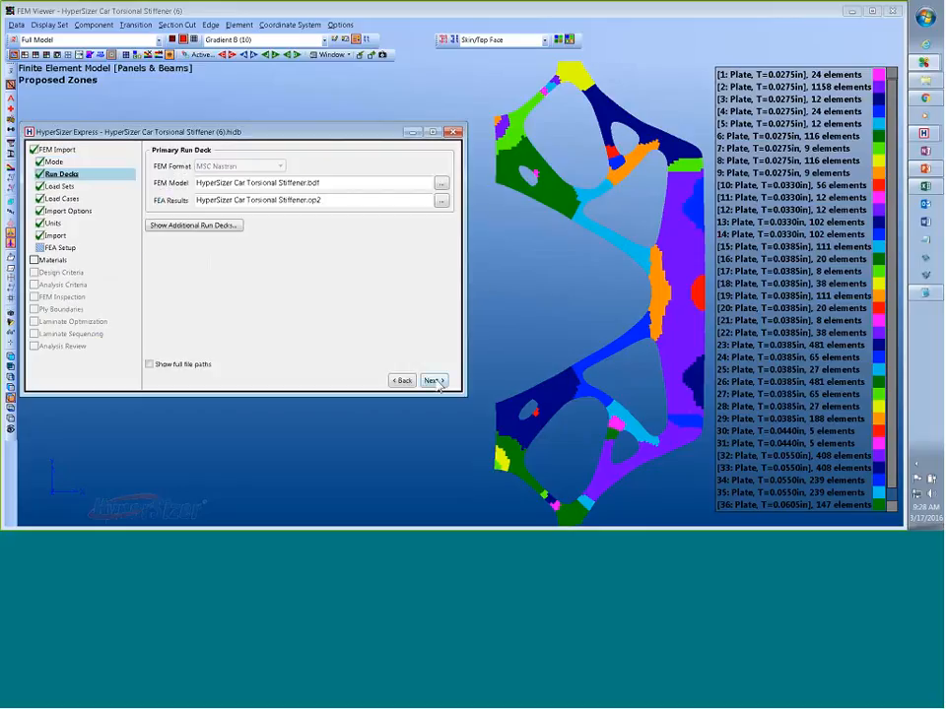
pyautogui.click(434, 381)
pyautogui.click(434, 382)
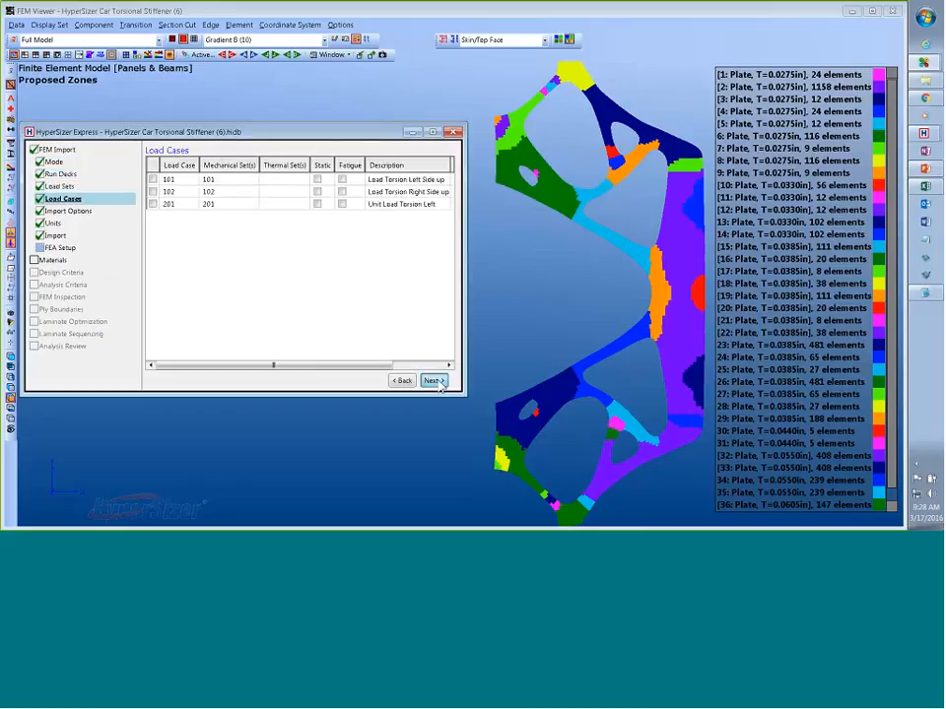
pyautogui.click(439, 384)
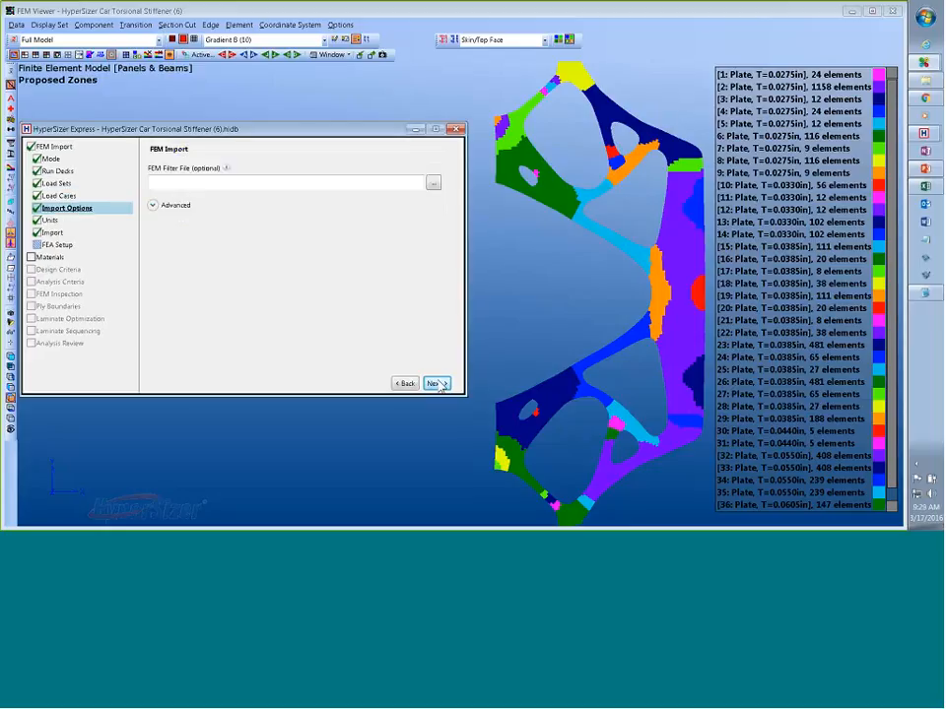
pyautogui.click(437, 383)
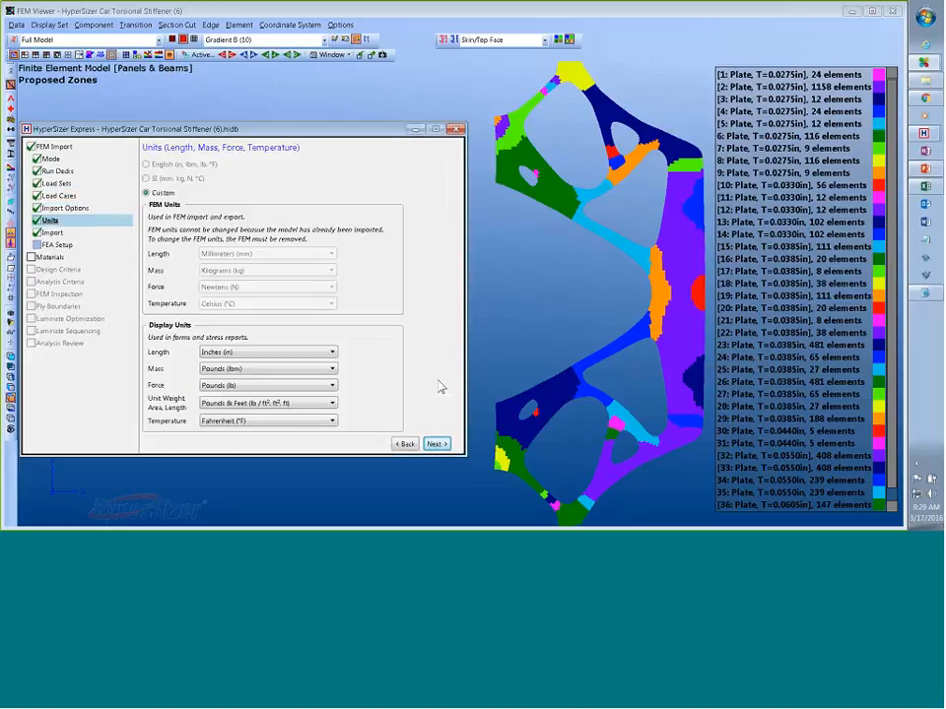
pyautogui.click(437, 444)
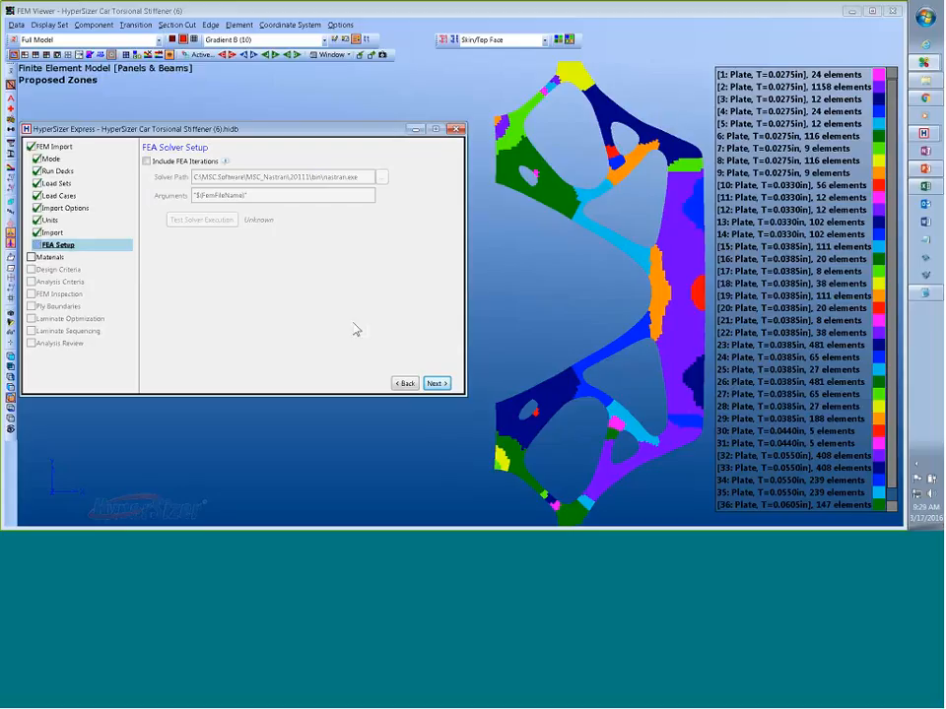
pyautogui.click(436, 384)
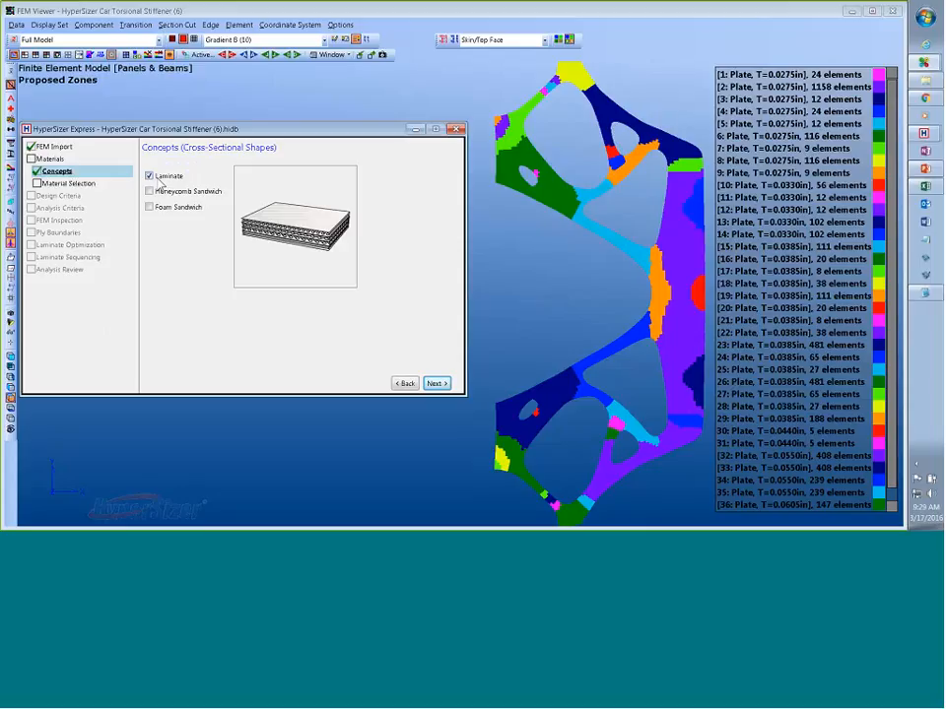
# - Accept the Laminate concept and open the properties of the Graphite/Epoxy AS4/3502 Tape DT ply material
pyautogui.click(436, 384)
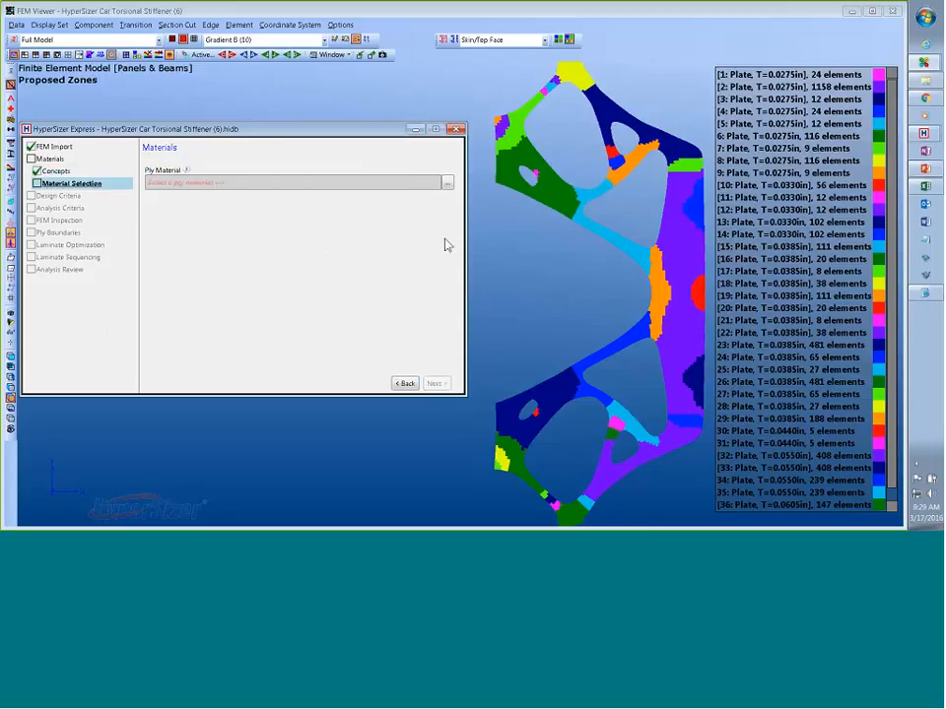
pyautogui.click(446, 183)
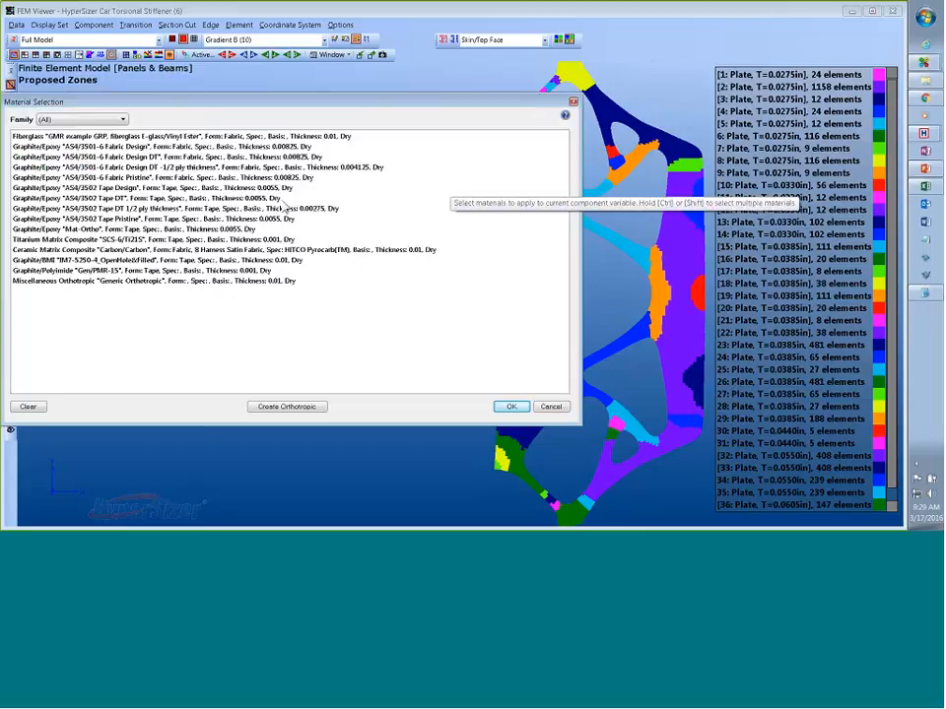
pyautogui.click(115, 199)
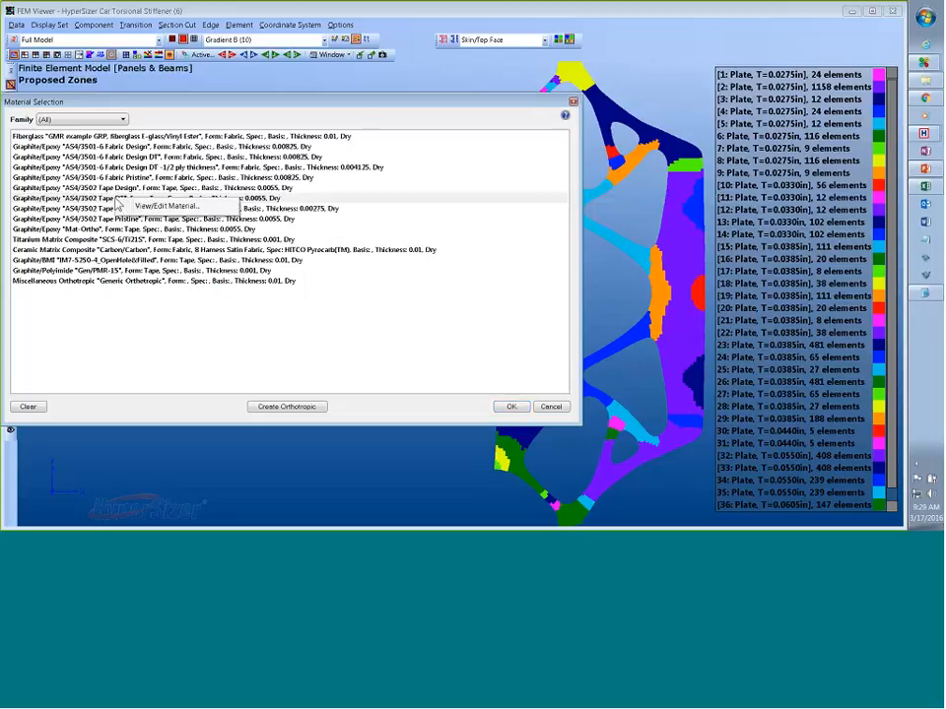
pyautogui.doubleClick(115, 200)
pyautogui.moveTo(371, 157); pyautogui.dragTo(295, 89)
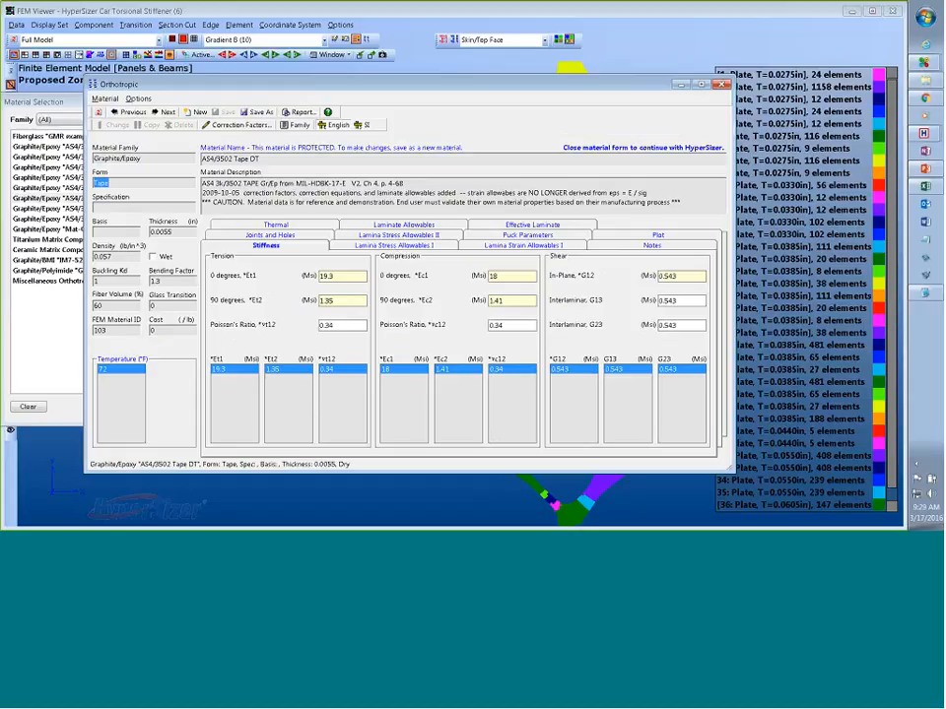
# - Examine the material's lamina stress allowables, correction factors, and its laminate strain allowables for compression after impact and open hole compression
pyautogui.click(394, 245)
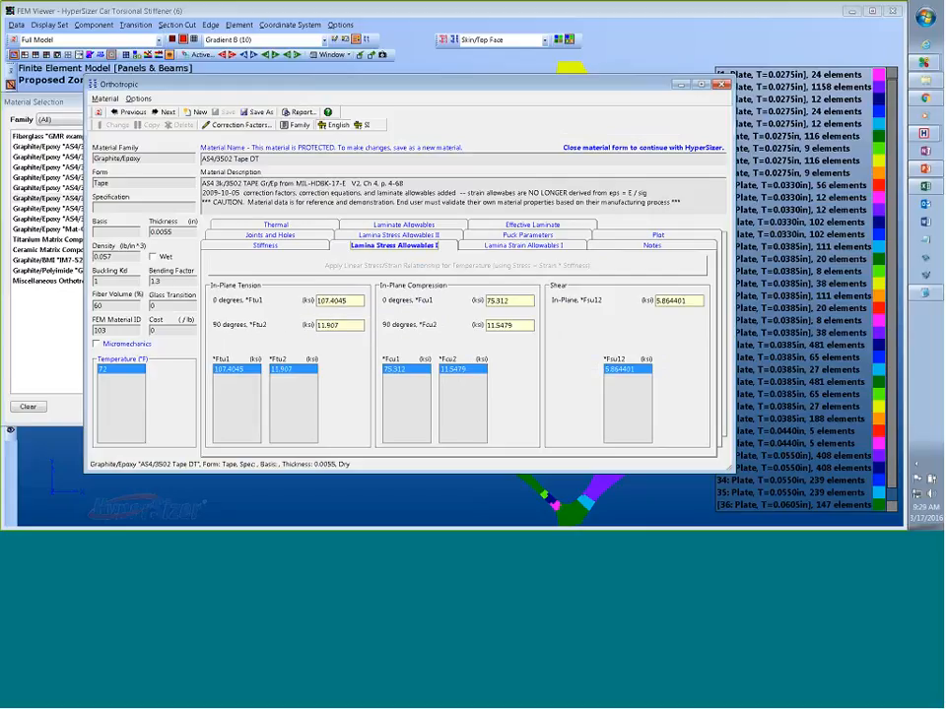
pyautogui.click(242, 125)
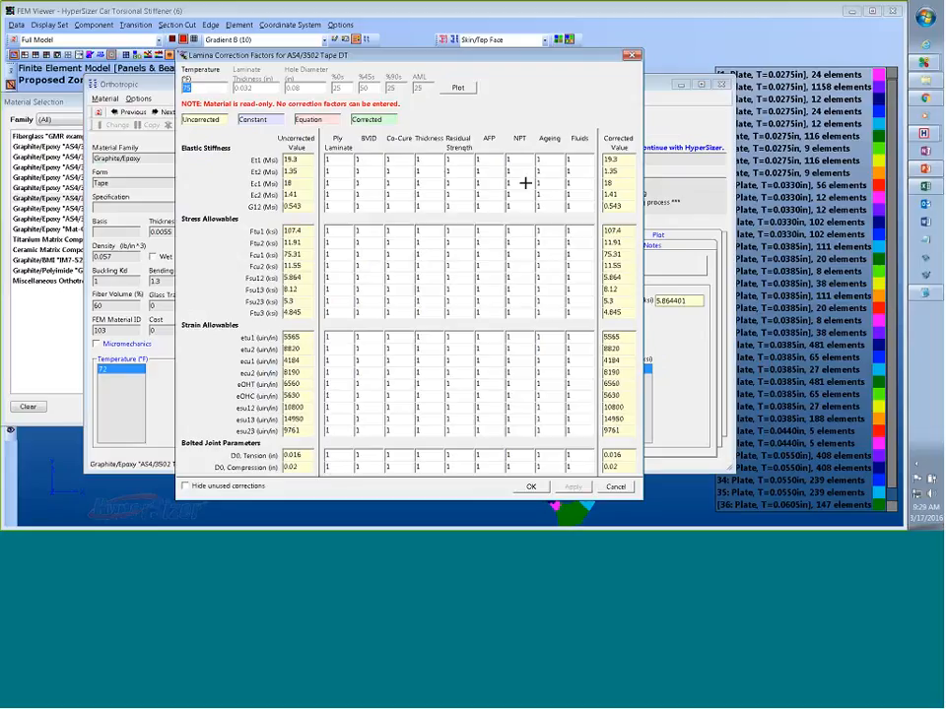
pyautogui.click(631, 57)
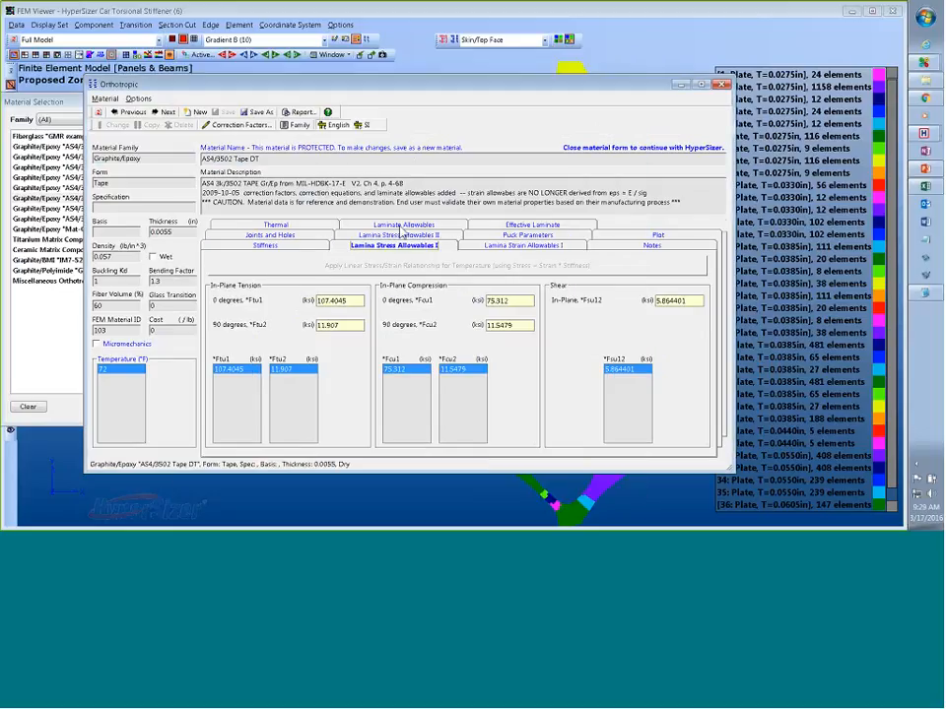
pyautogui.click(403, 226)
pyautogui.click(315, 279)
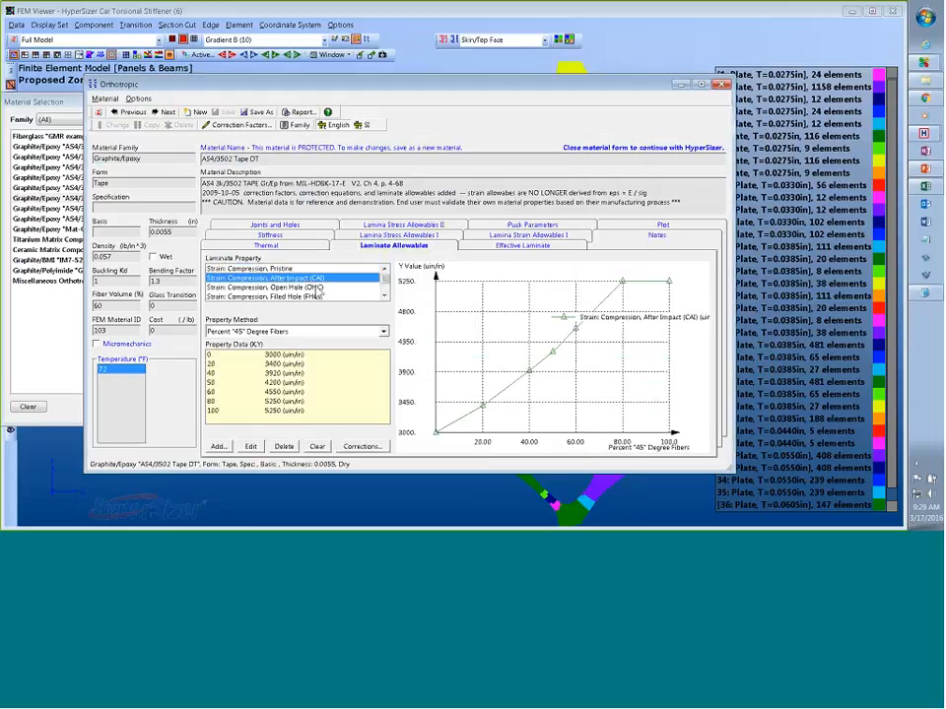
pyautogui.click(317, 288)
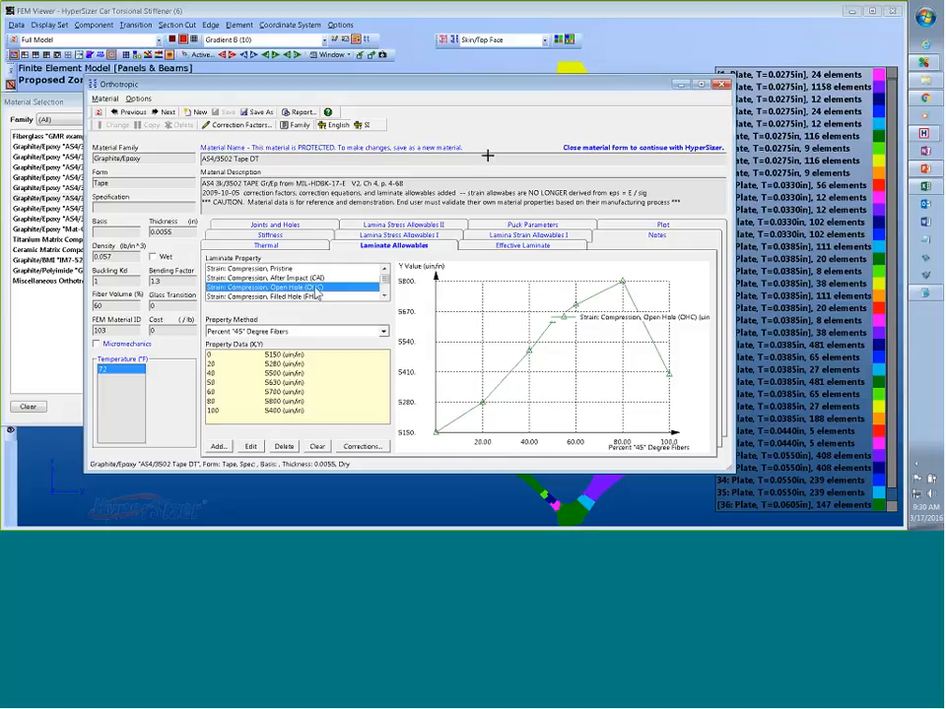
# - Close the material form and assign Graphite/Epoxy AS4/3502 Tape DT as the ply material
pyautogui.click(723, 86)
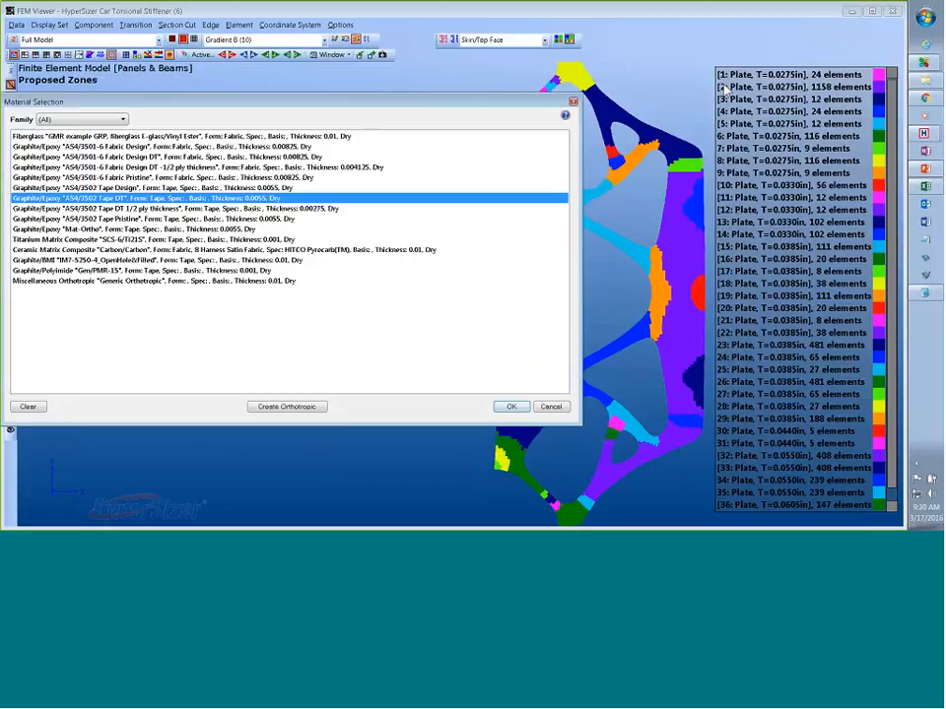
pyautogui.click(512, 406)
pyautogui.click(437, 383)
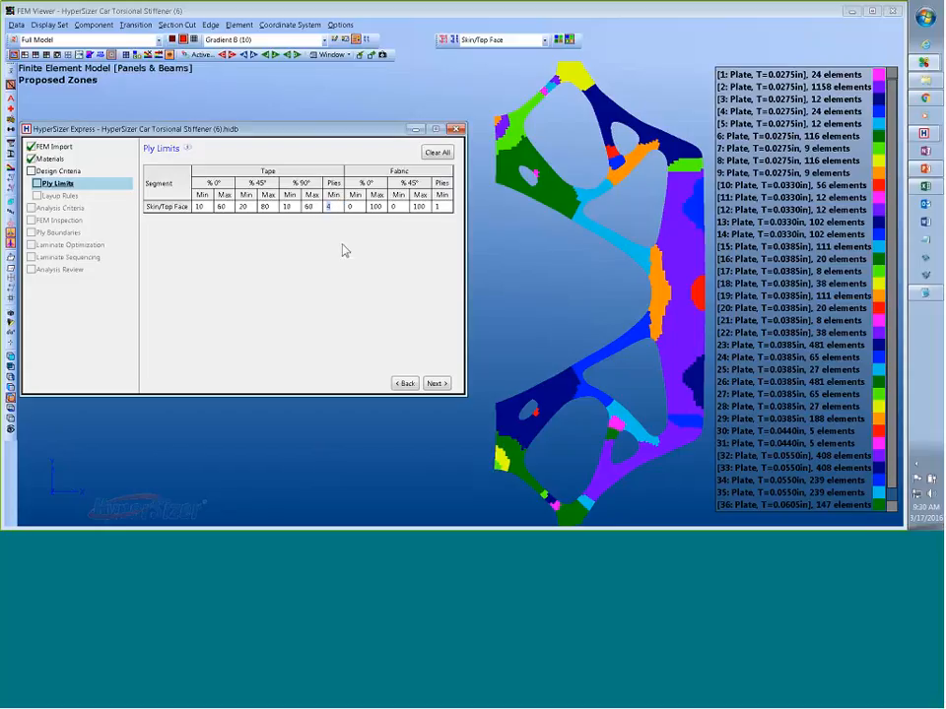
# - Accept the existing ply limits and layup rules, checking the first full assembly plies definition without changing it
pyautogui.click(434, 384)
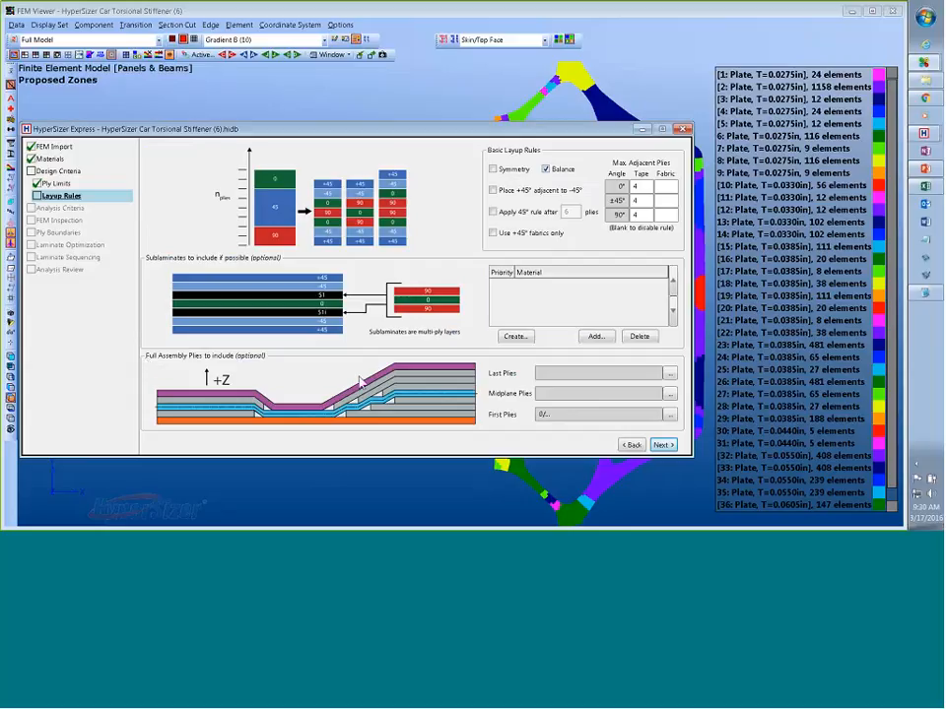
pyautogui.click(670, 414)
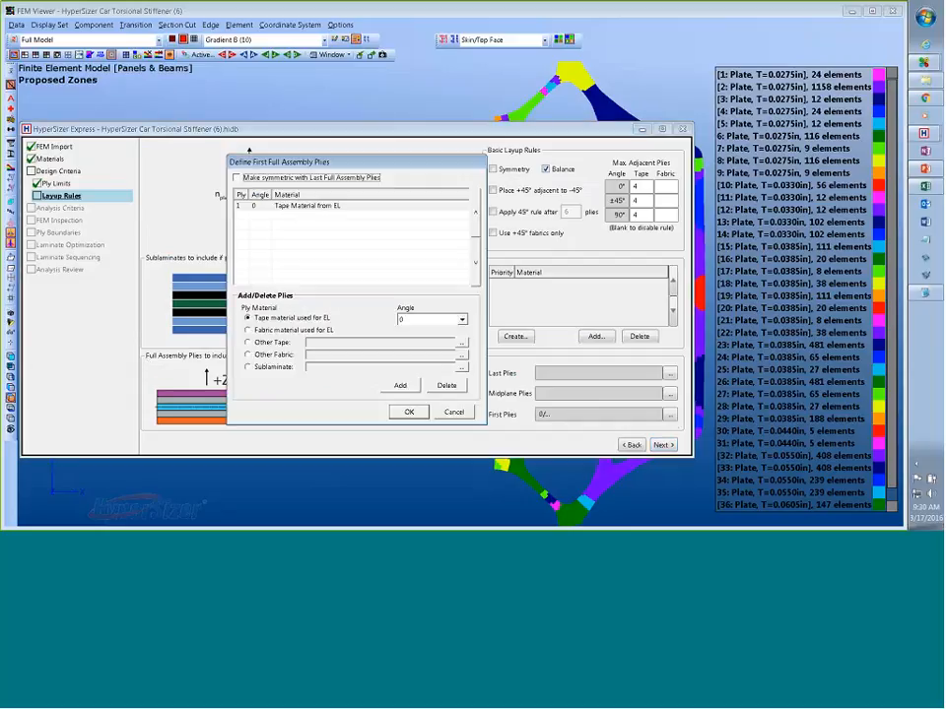
pyautogui.click(453, 413)
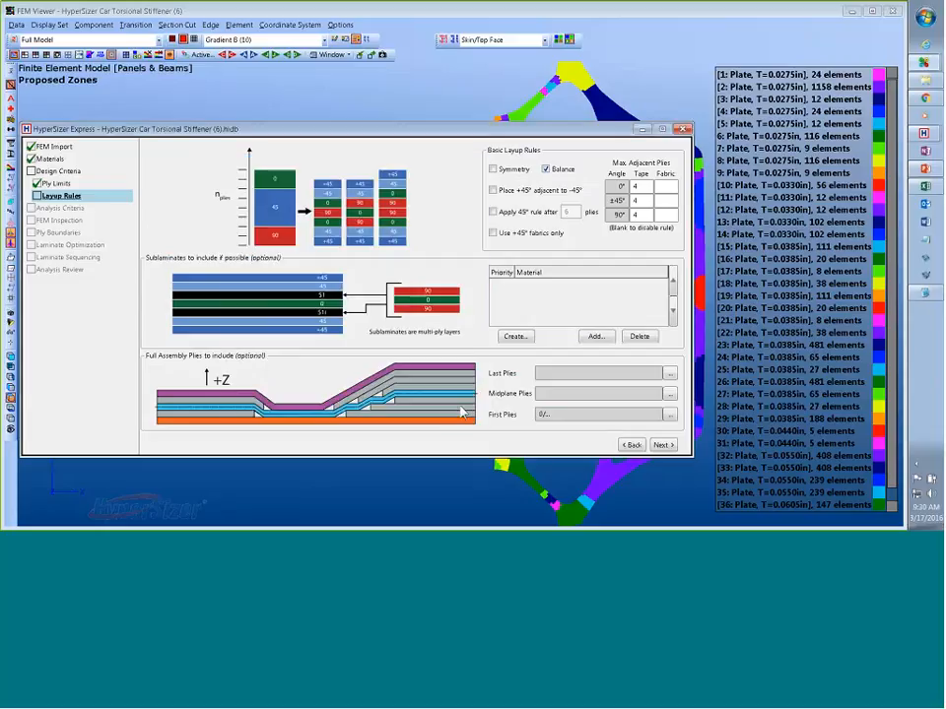
pyautogui.click(665, 445)
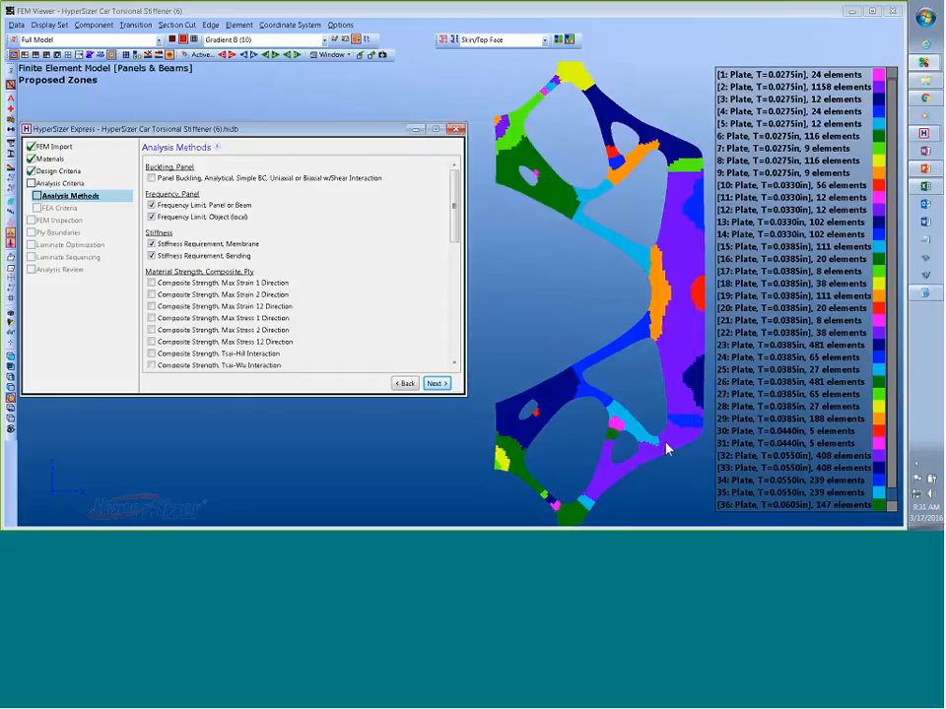
# - Review the composite analysis methods, keep Tsai-Hahn Interaction and laminate Open Hole Compression enabled, and accept the FEA criteria
pyautogui.moveTo(453, 195); pyautogui.dragTo(457, 246)
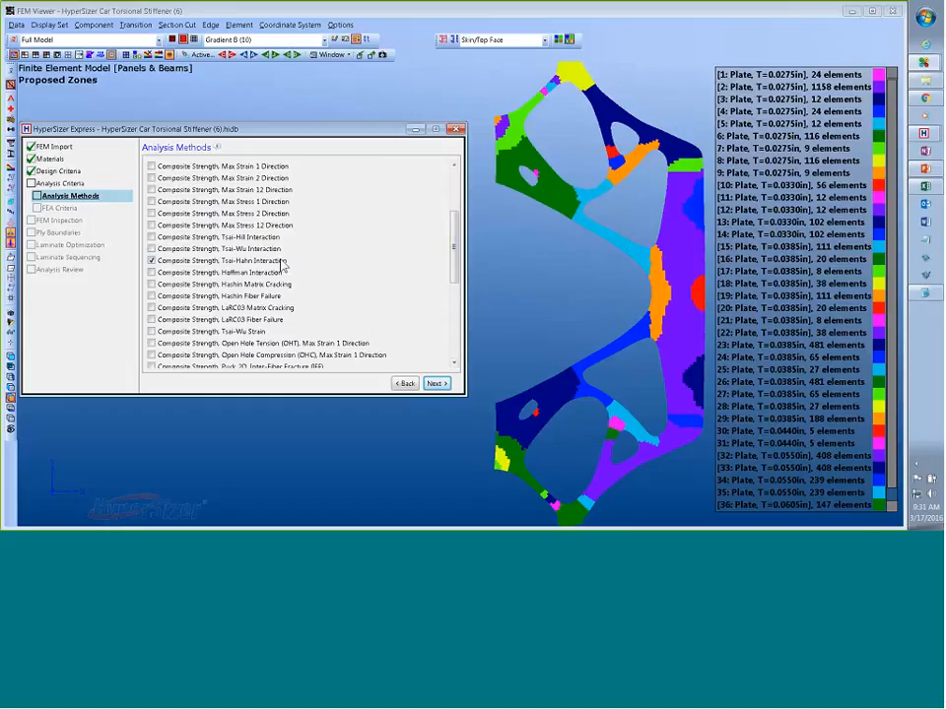
pyautogui.moveTo(453, 244); pyautogui.dragTo(453, 335)
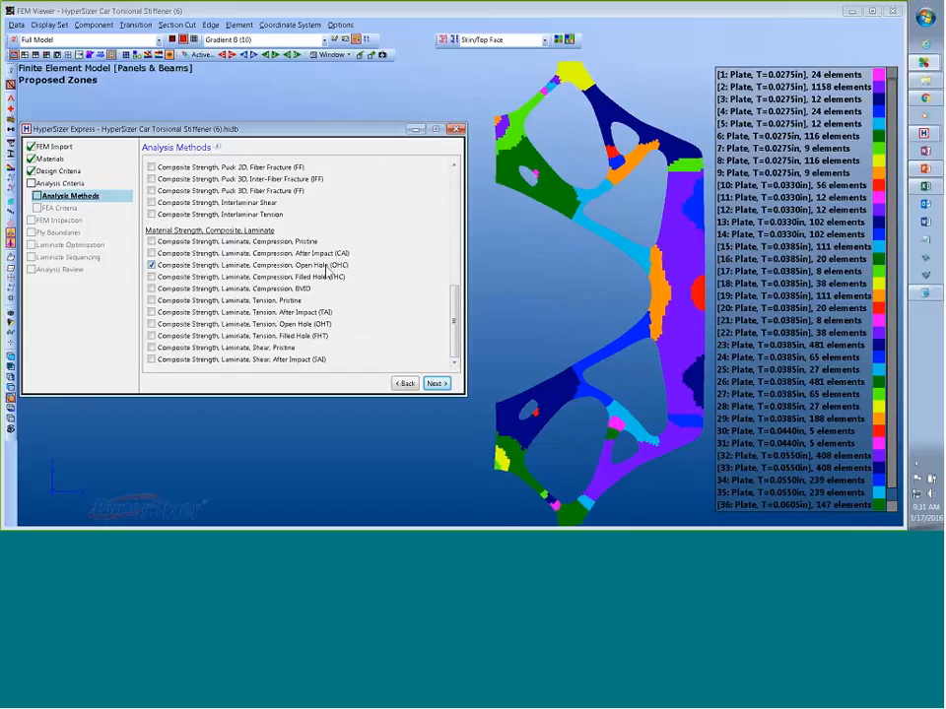
pyautogui.click(437, 387)
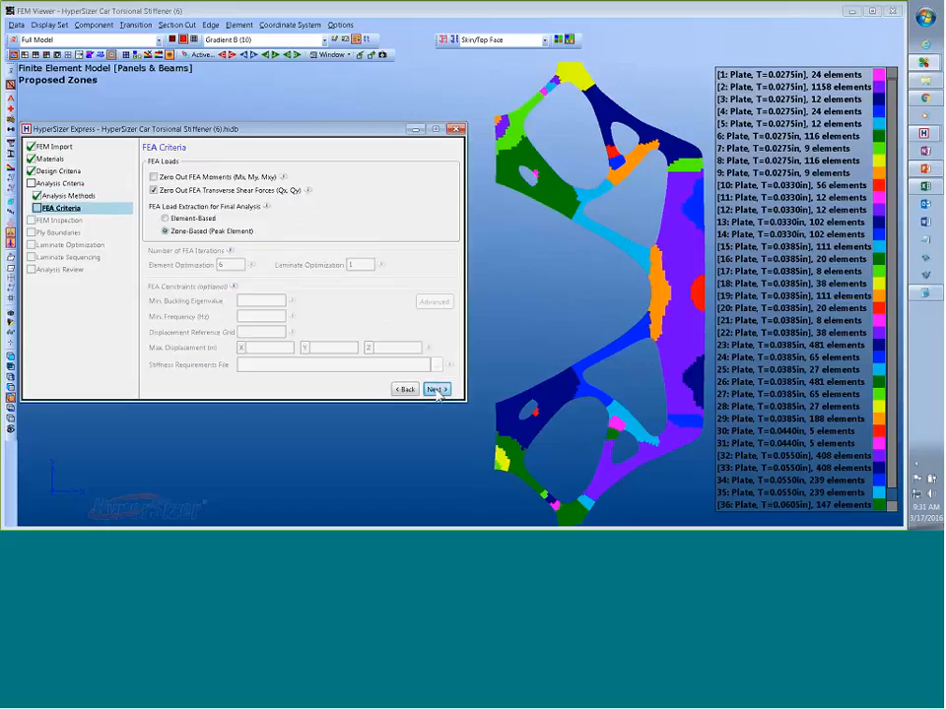
pyautogui.click(436, 389)
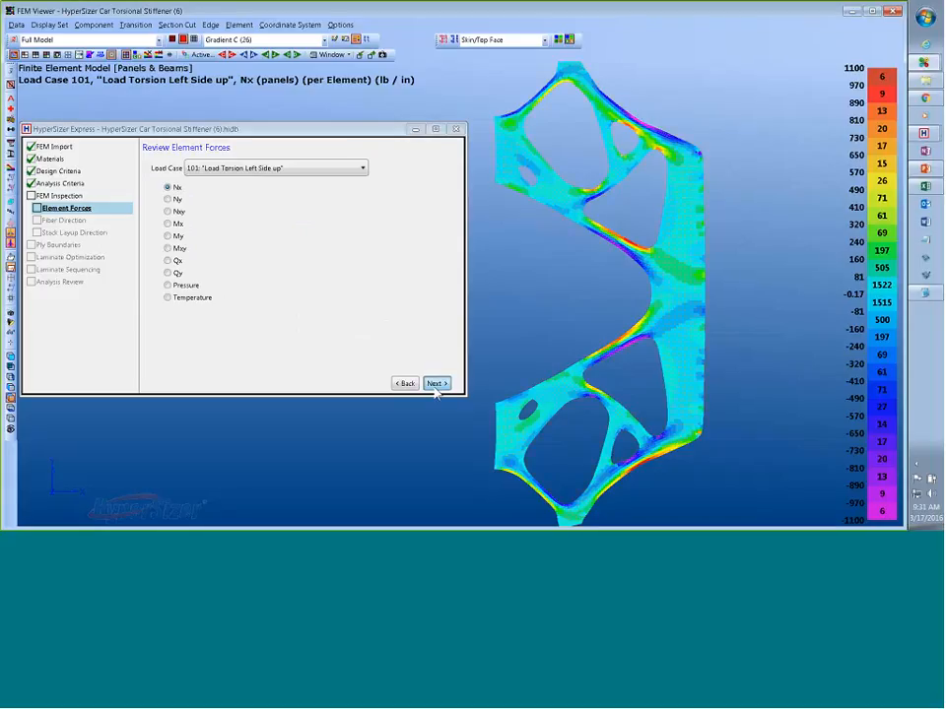
# - Accept the element forces, fiber directions and stack layup direction, and run the Custom element optimization for optimized FEM property zones
pyautogui.click(436, 386)
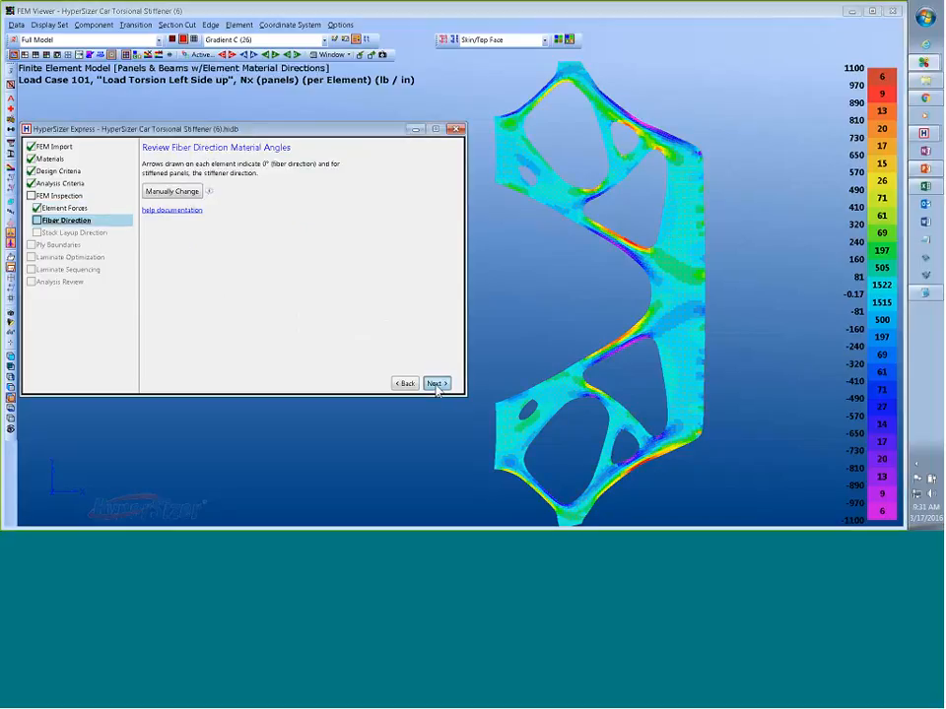
pyautogui.click(436, 386)
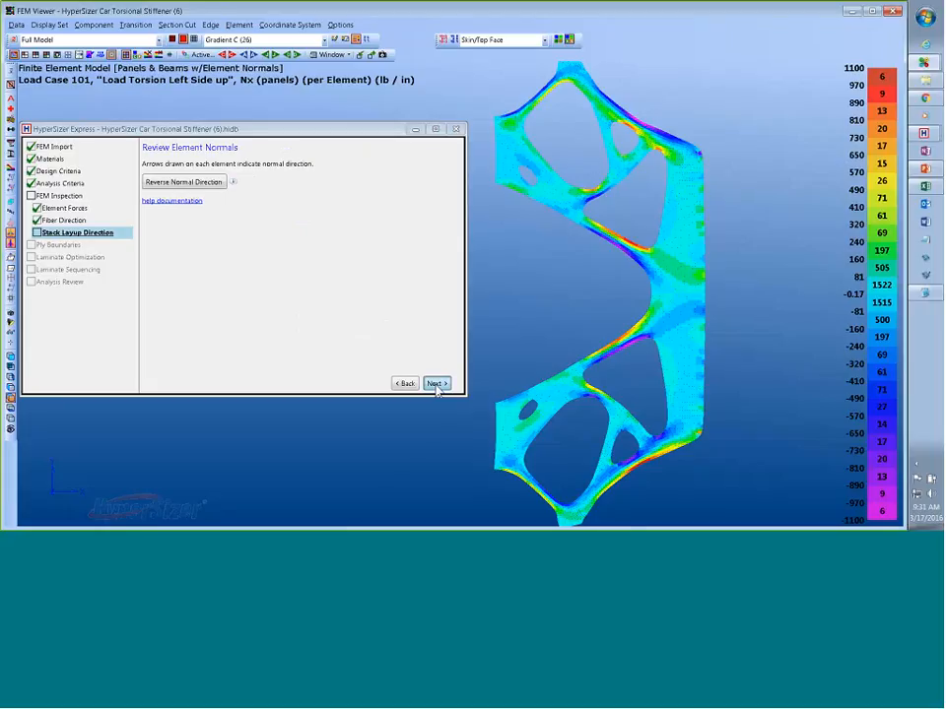
pyautogui.click(436, 384)
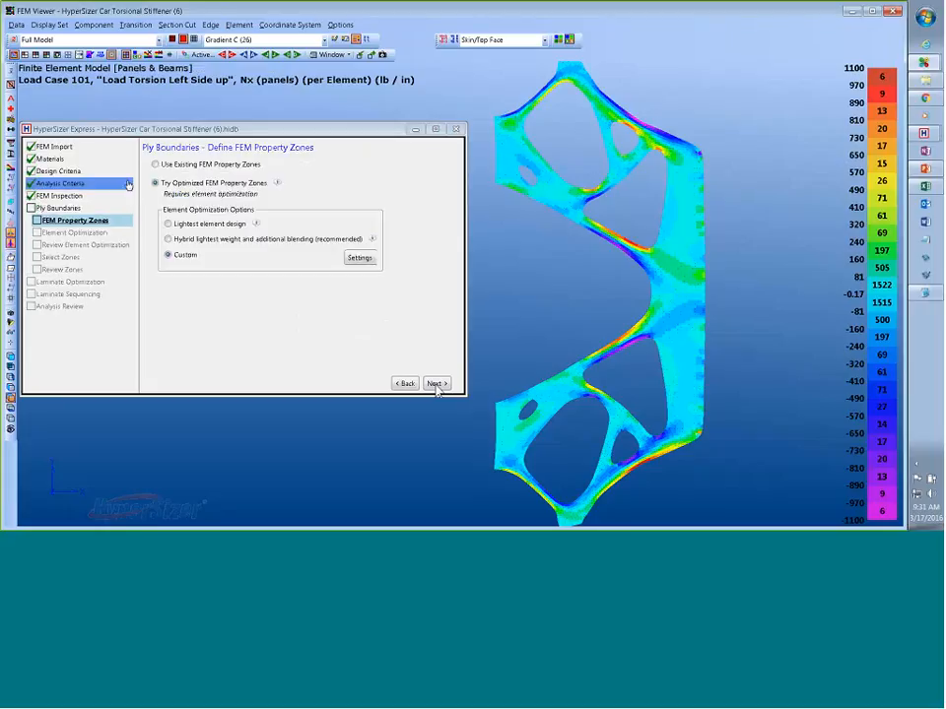
pyautogui.click(438, 385)
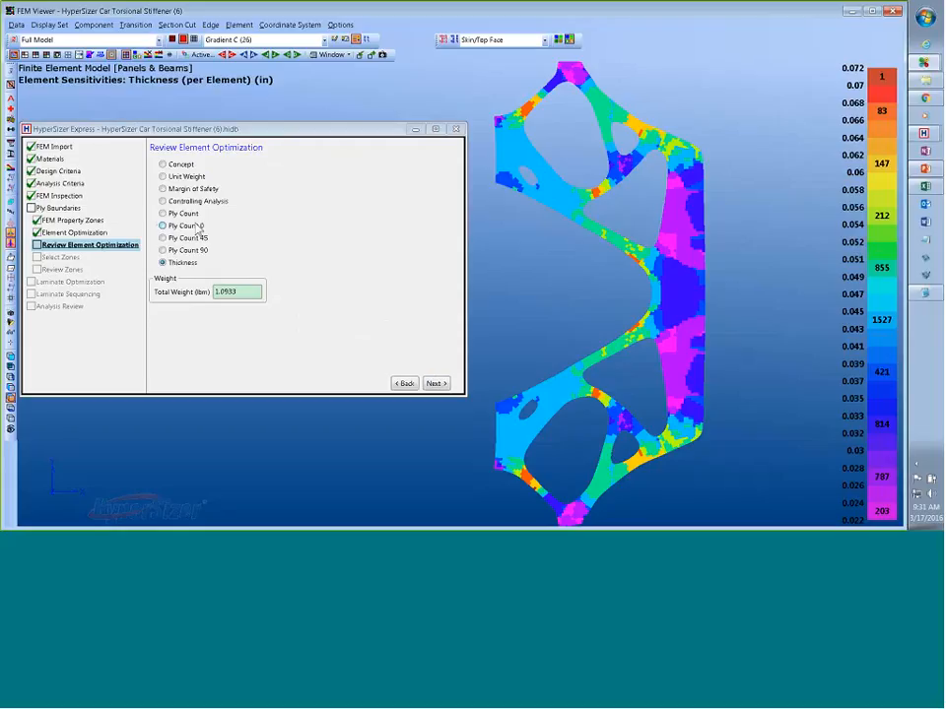
# - Review the element optimization plots of 0, 45 and 90 degree ply counts
pyautogui.click(164, 226)
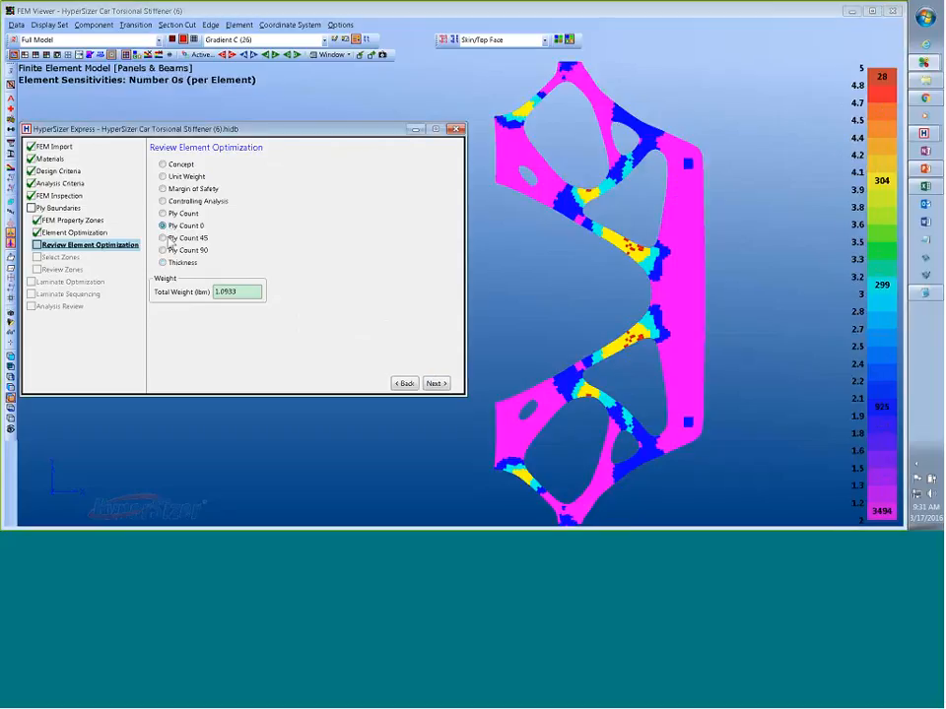
pyautogui.click(164, 238)
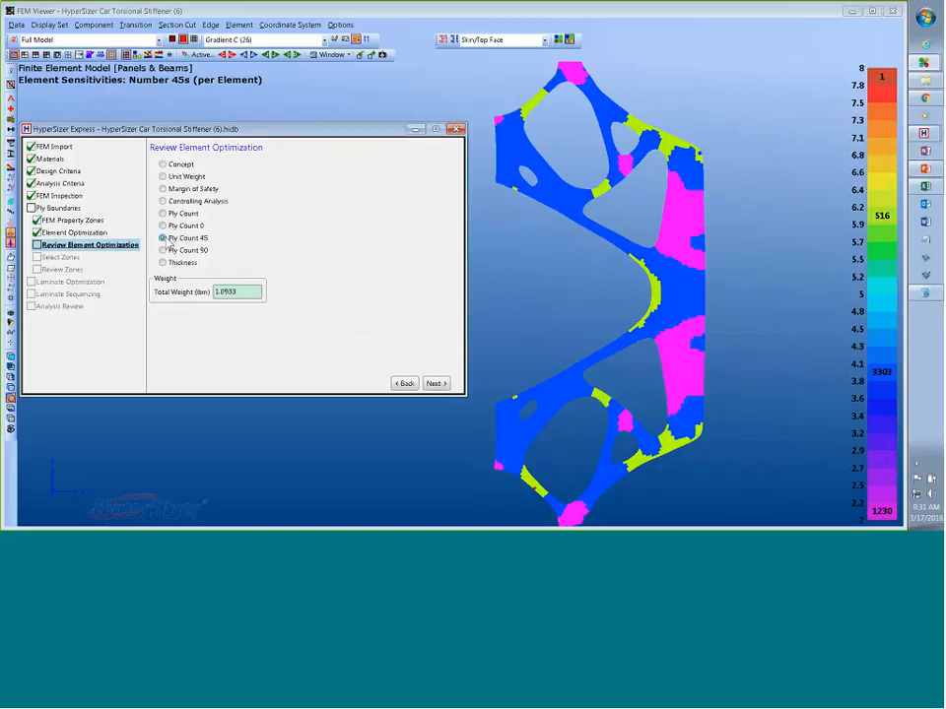
pyautogui.click(164, 250)
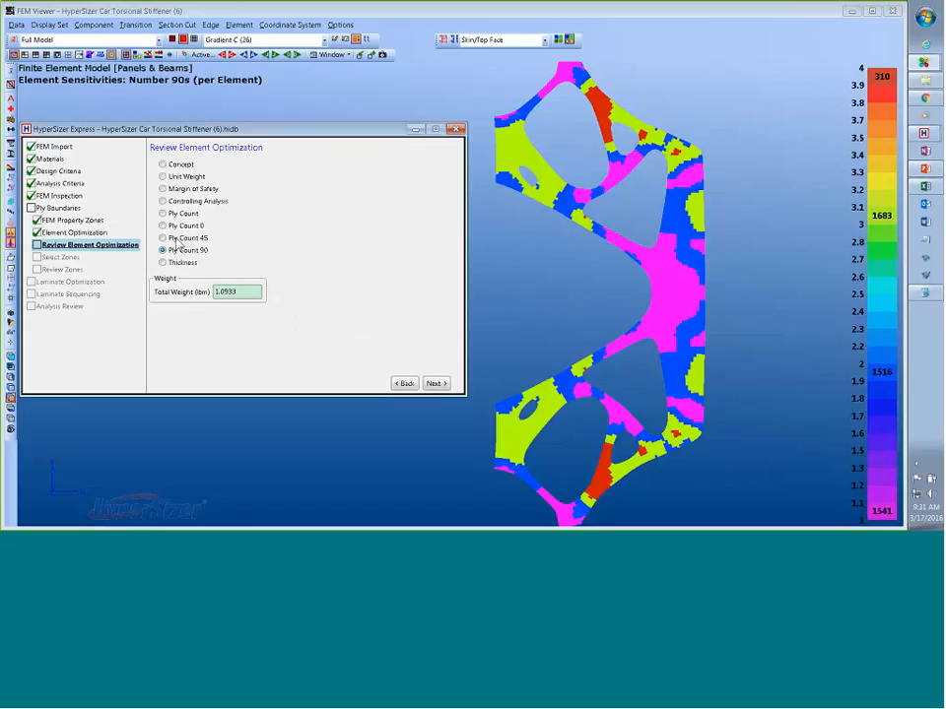
# - Set the Custom element optimization's maximum consistency iterations to 5 and rerun the element optimization
pyautogui.click(90, 219)
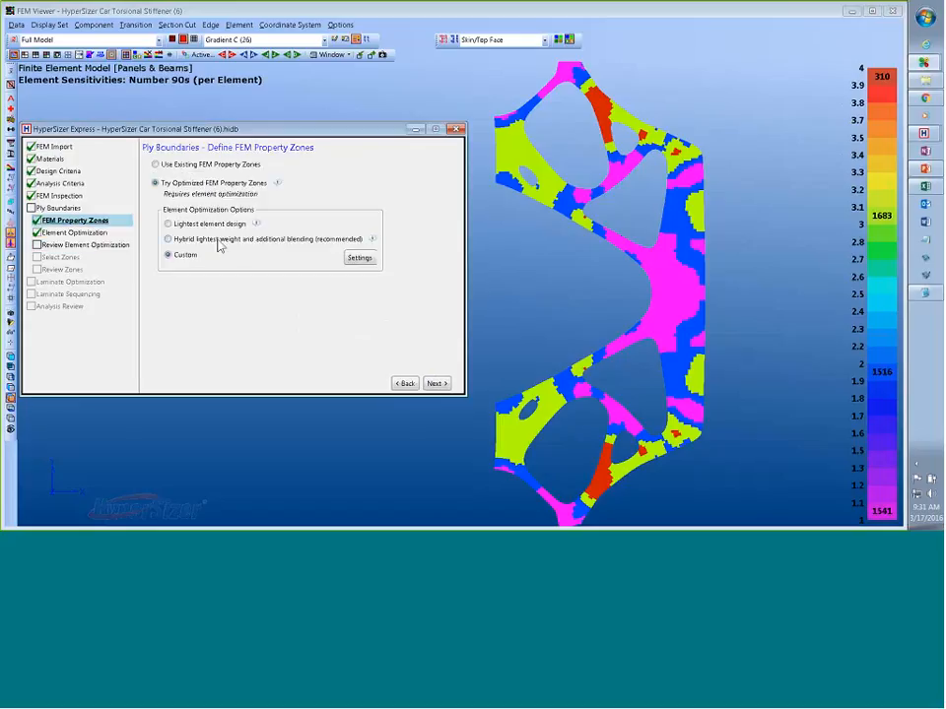
pyautogui.click(358, 257)
pyautogui.click(294, 214)
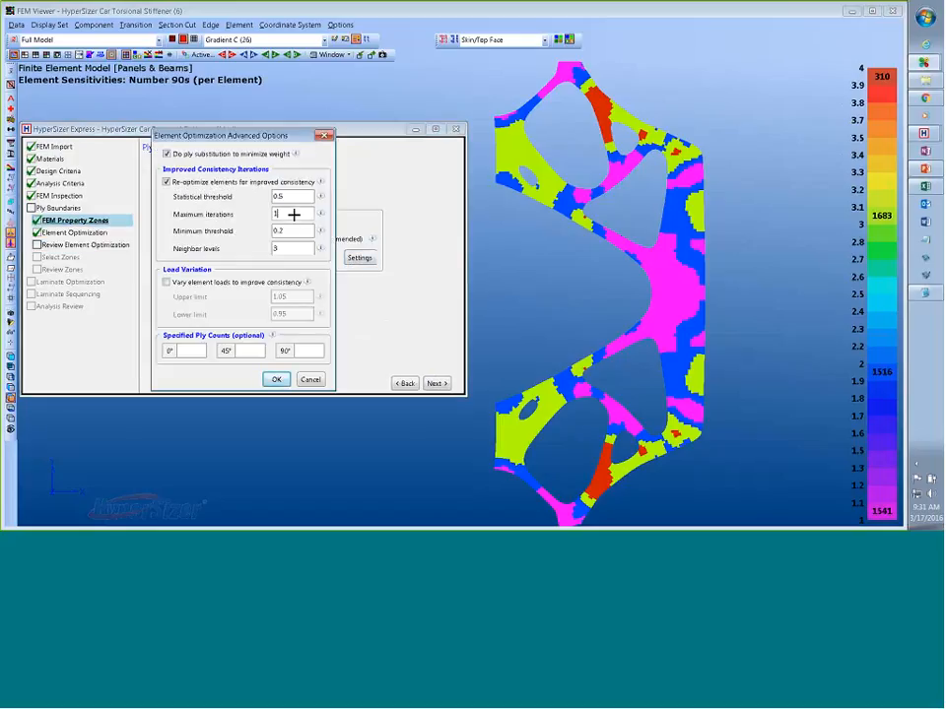
pyautogui.moveTo(294, 214); pyautogui.dragTo(220, 226)
pyautogui.write('5')
pyautogui.click(277, 380)
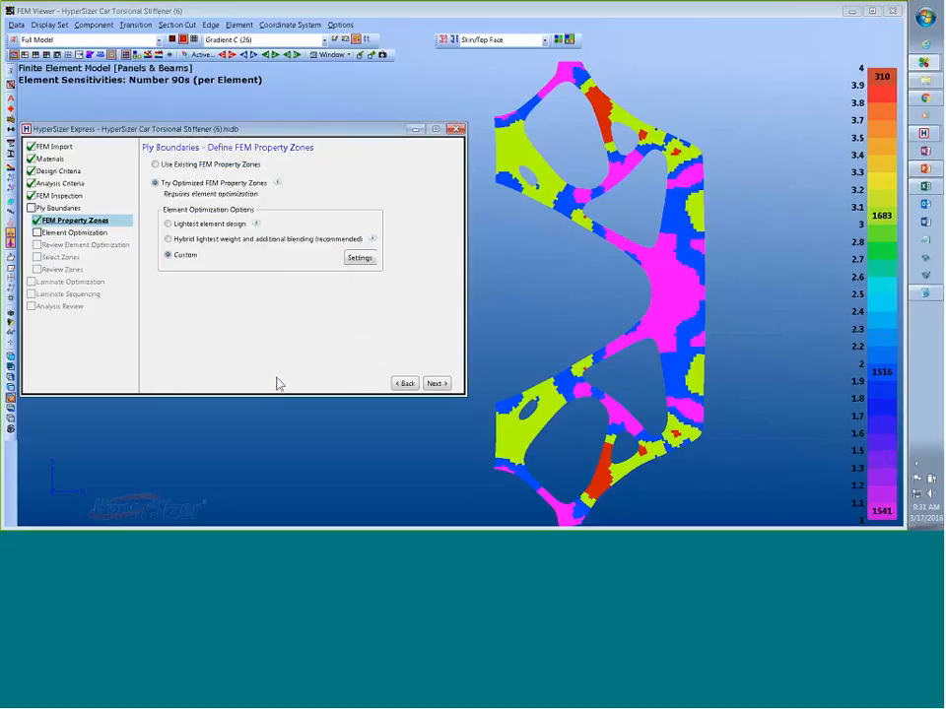
pyautogui.click(437, 385)
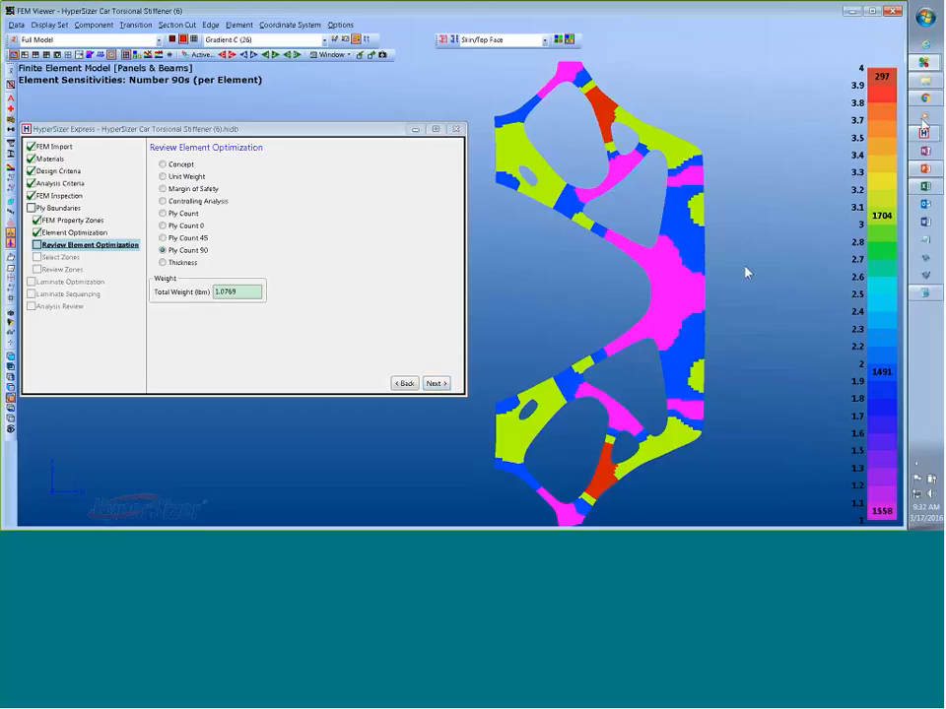
# - Highlight the 90 degree ply count bands on the model, and view the 45 degree, 0 degree and total ply count plots
pyautogui.moveTo(884, 78)
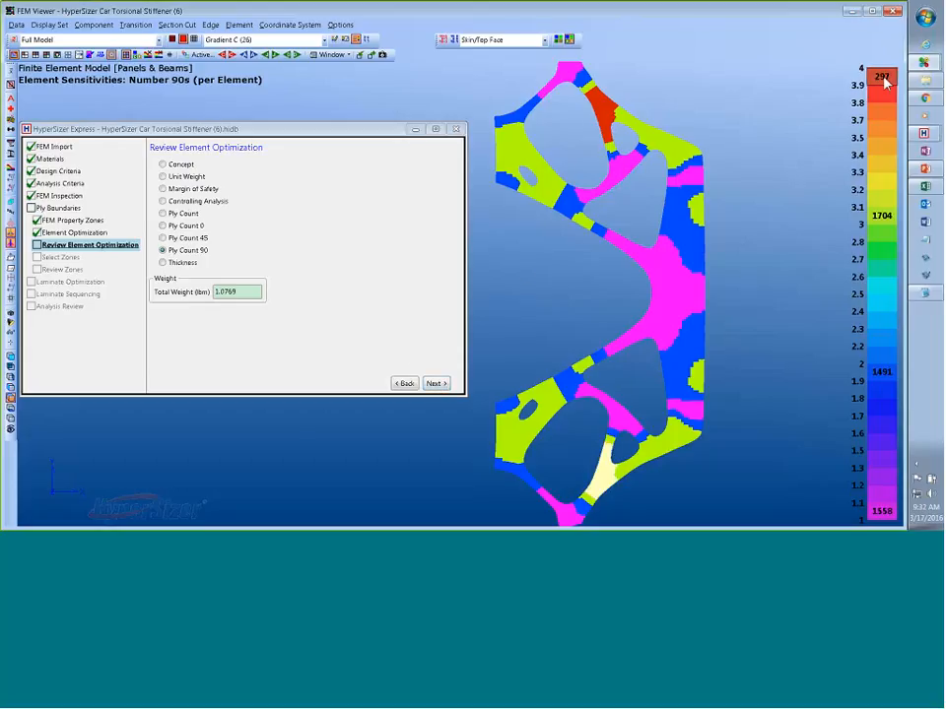
pyautogui.moveTo(876, 217)
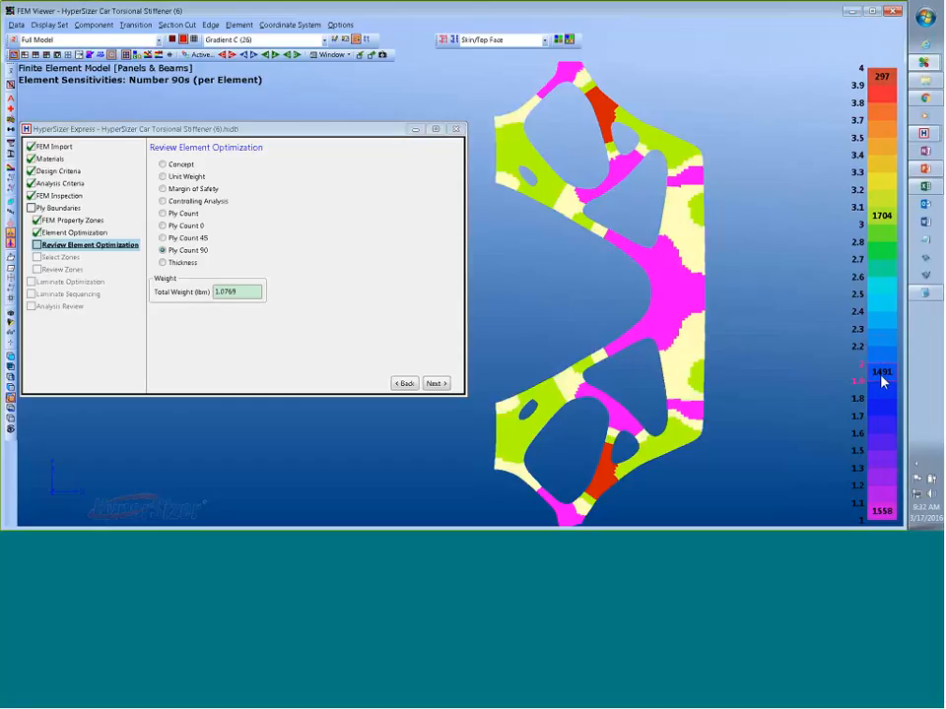
pyautogui.click(191, 238)
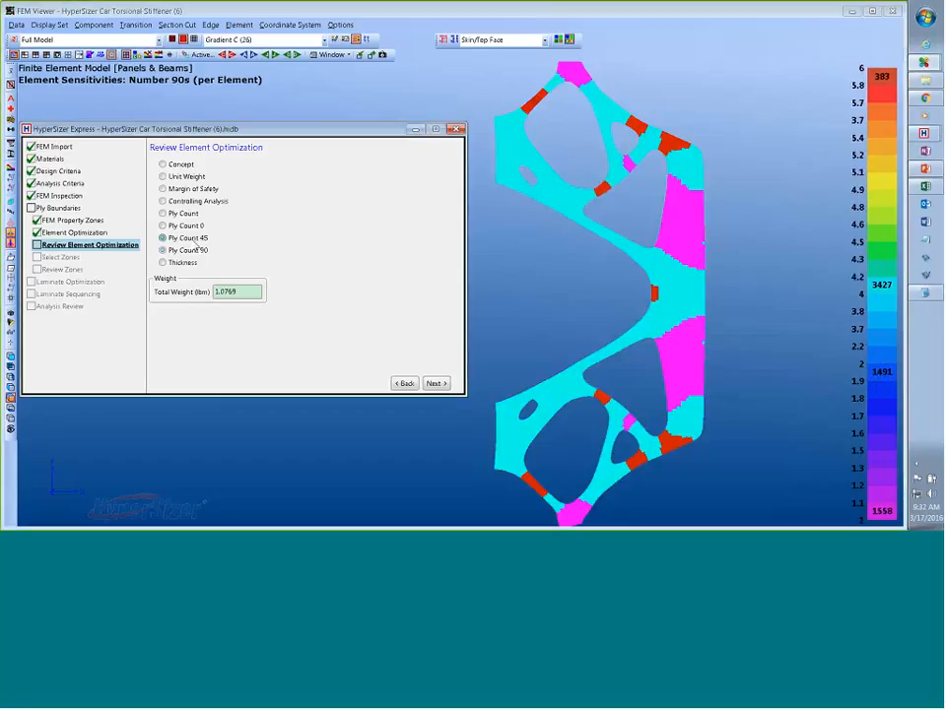
pyautogui.click(195, 227)
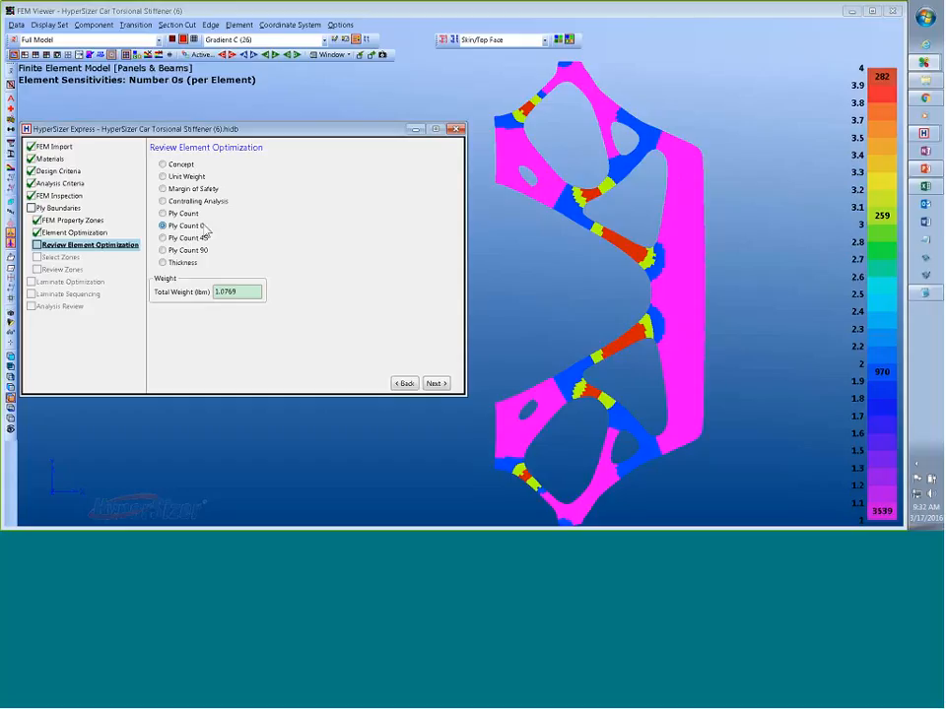
pyautogui.click(178, 213)
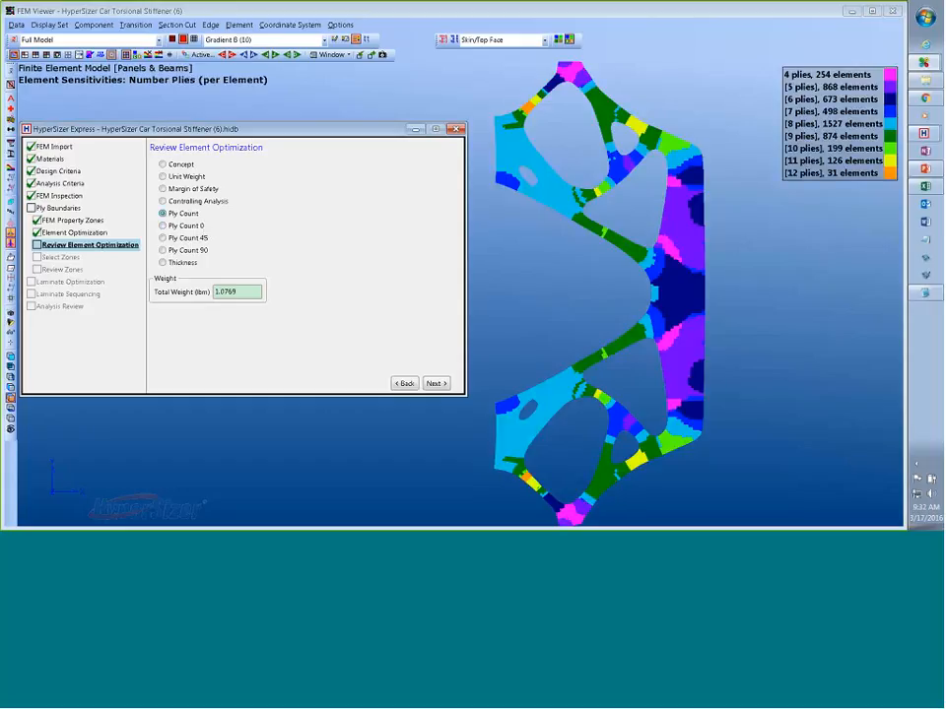
# - Recolor the plot with the Gradient C (26) palette and view the 0, 45 and 90 degree ply count plots
pyautogui.click(324, 39)
pyautogui.click(187, 51)
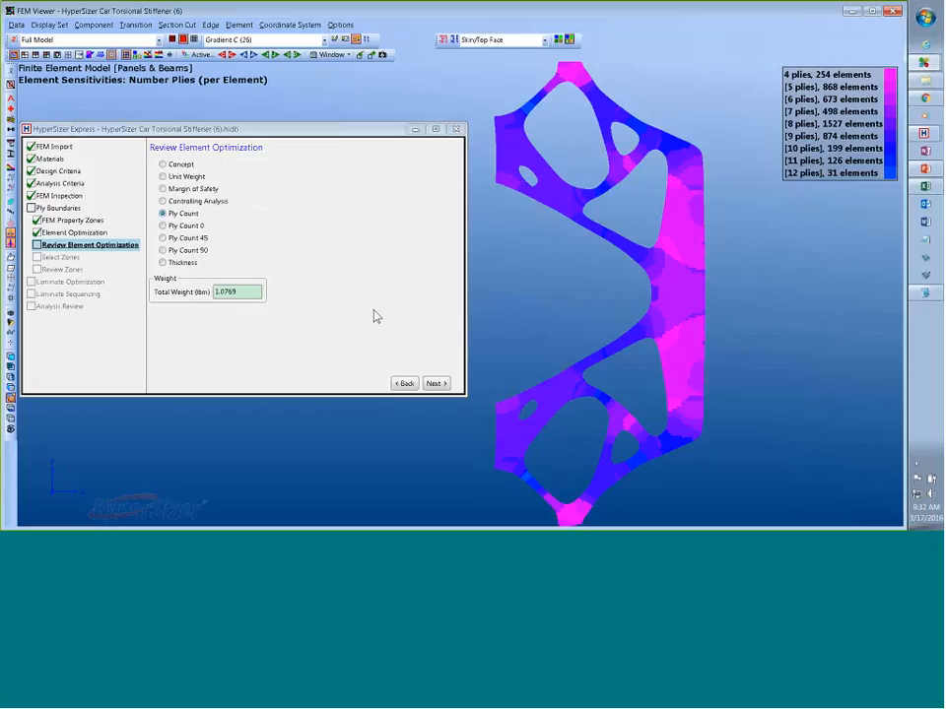
pyautogui.click(189, 228)
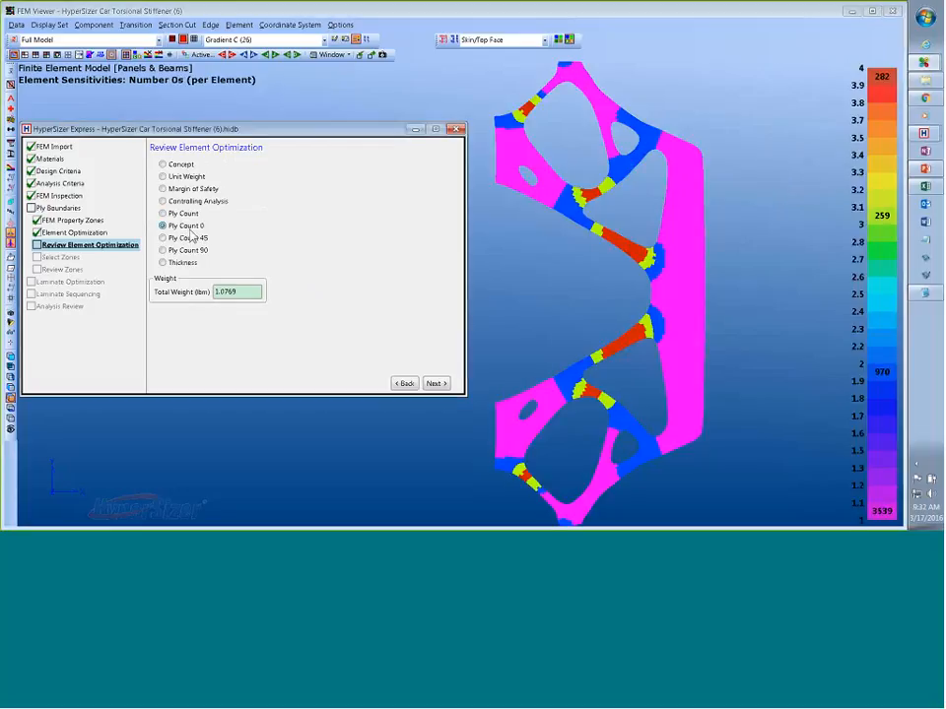
pyautogui.click(189, 237)
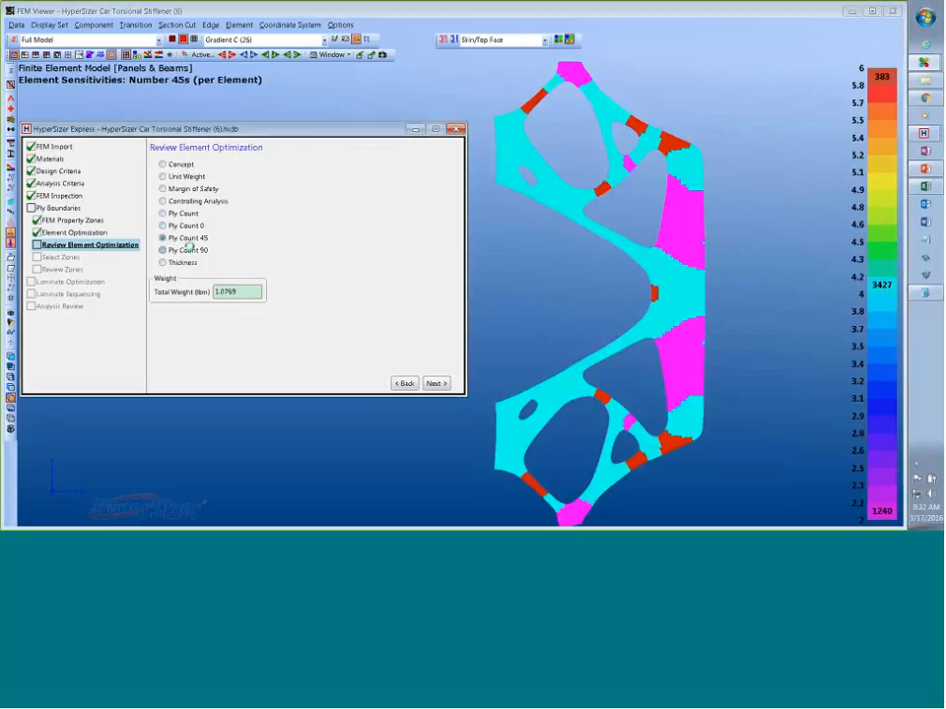
pyautogui.click(189, 250)
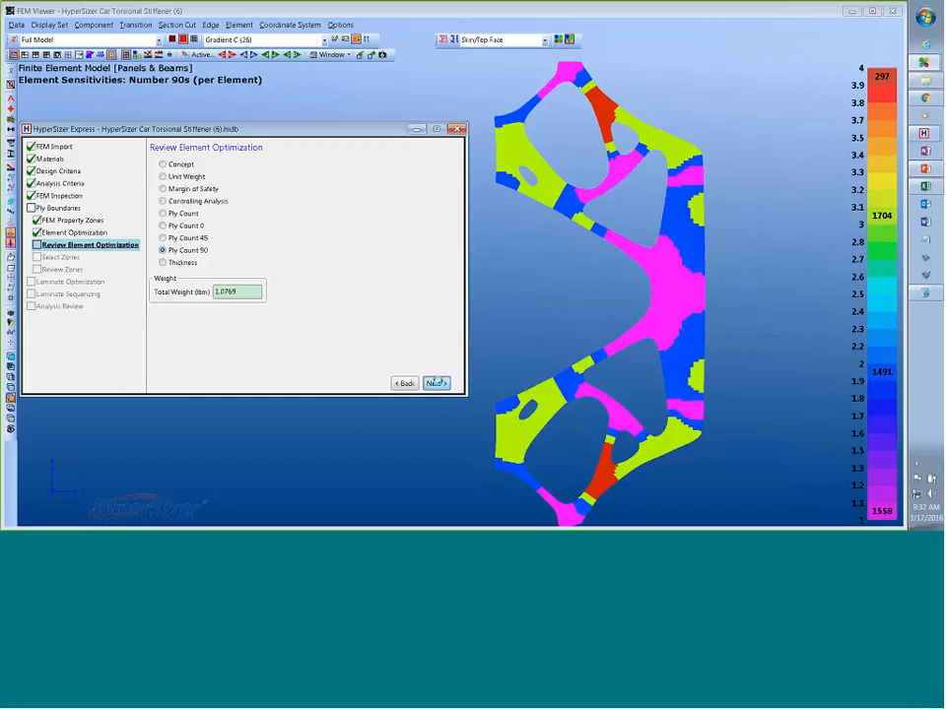
# - Proceed to zone selection and optimize proposed boundaries as non-continuous zones with the zone pattern set near minimum weight
pyautogui.click(436, 382)
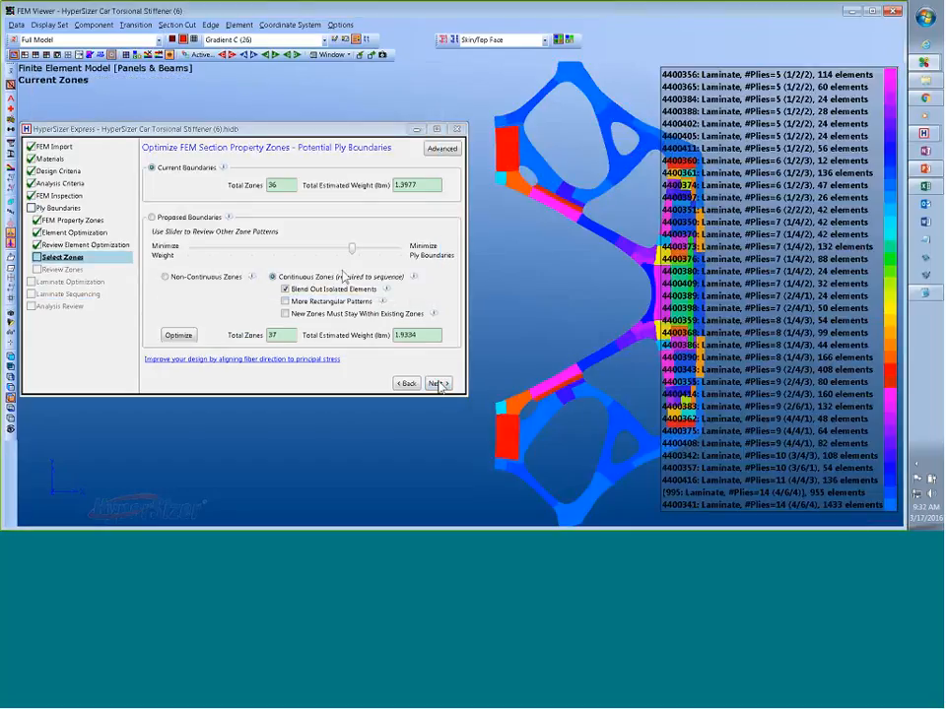
pyautogui.moveTo(353, 250); pyautogui.dragTo(205, 252)
pyautogui.click(165, 276)
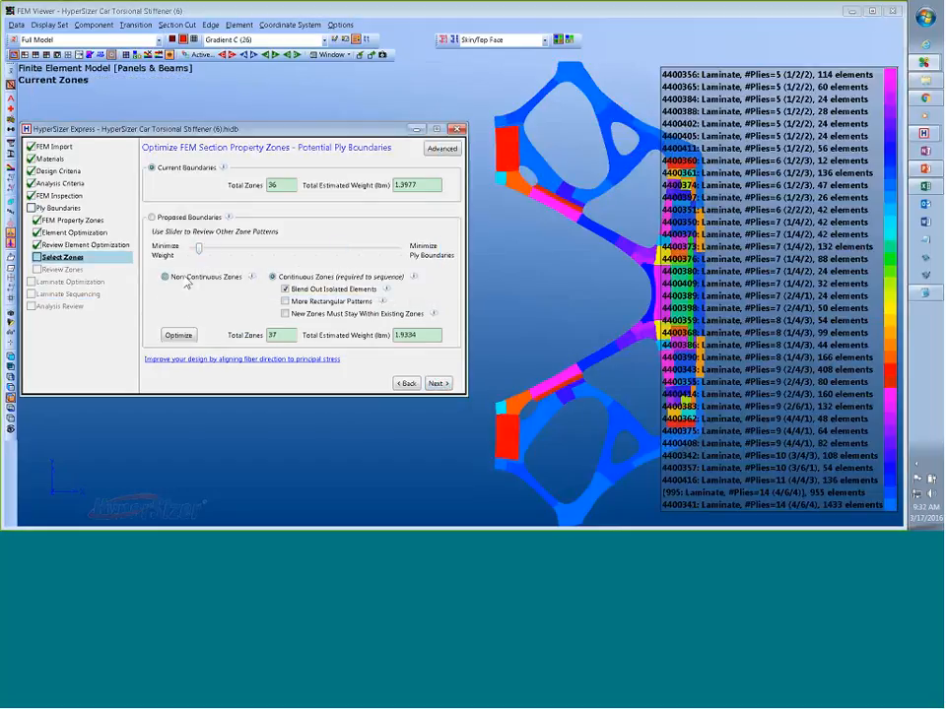
pyautogui.click(178, 335)
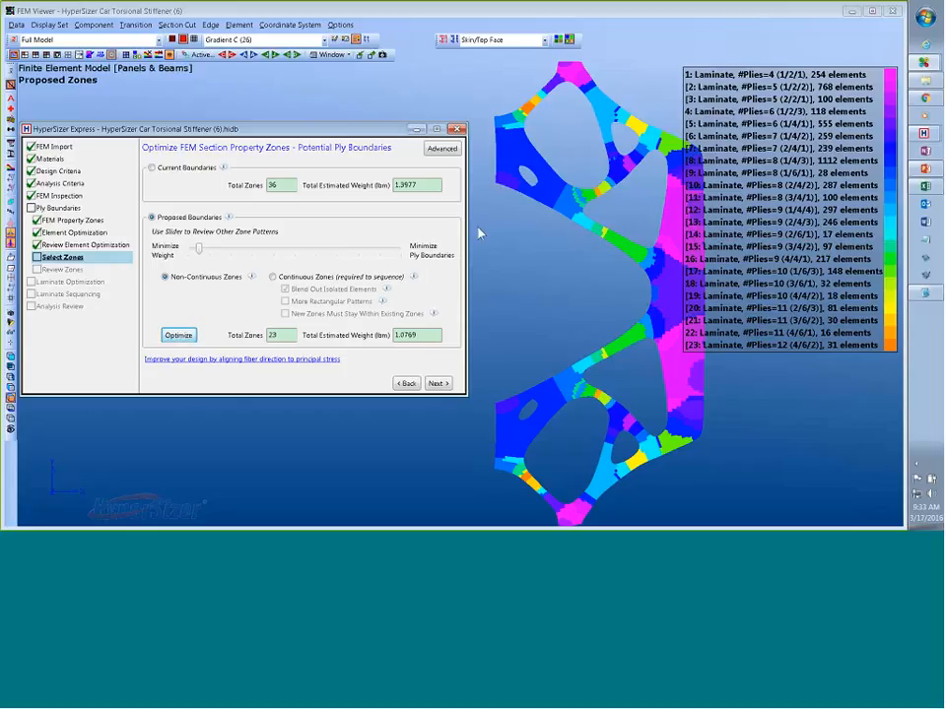
# - Re-optimize the non-continuous zones at two successive zone pattern settings closer to minimum ply boundaries
pyautogui.moveTo(200, 249); pyautogui.dragTo(322, 249)
pyautogui.click(178, 336)
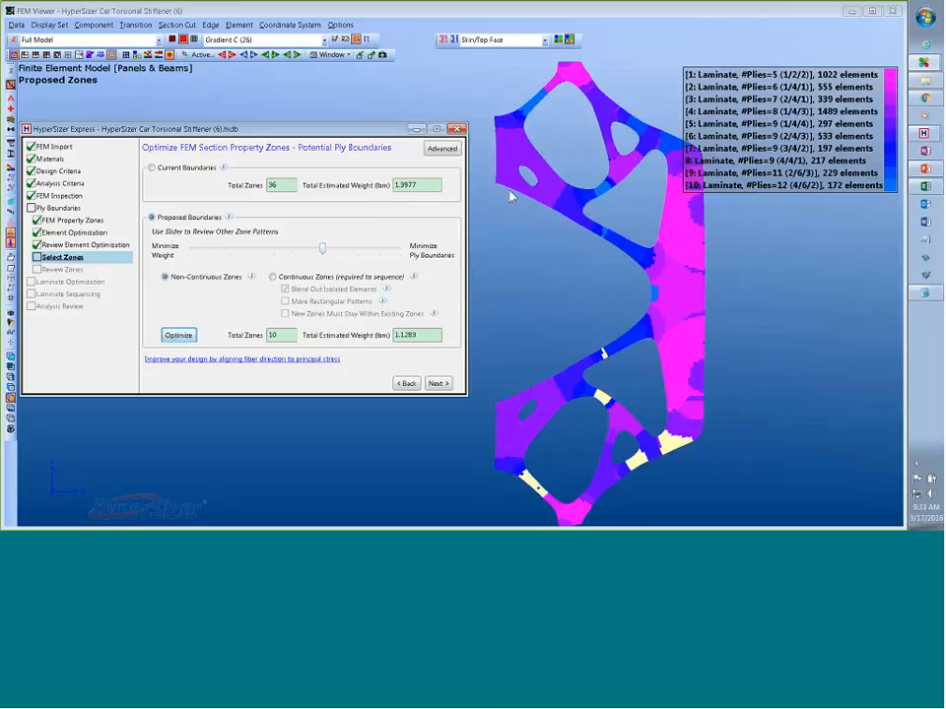
pyautogui.click(333, 248)
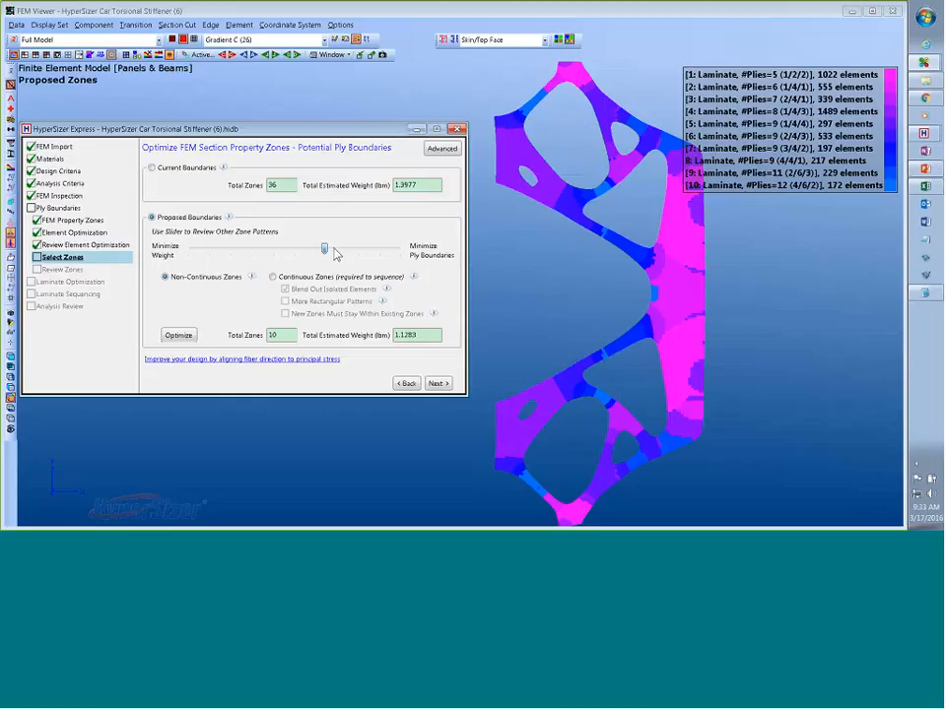
pyautogui.click(176, 336)
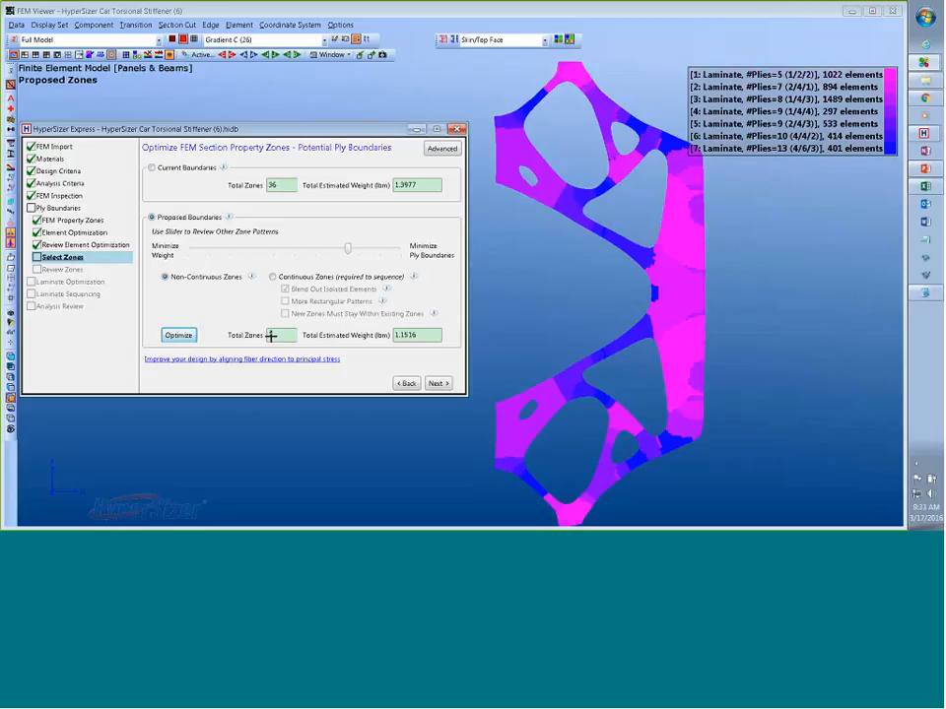
# - Change the proposed boundaries to continuous zones and re-optimize, shifting the zone pattern in stages to nearly minimum ply boundaries
pyautogui.click(273, 277)
pyautogui.click(180, 335)
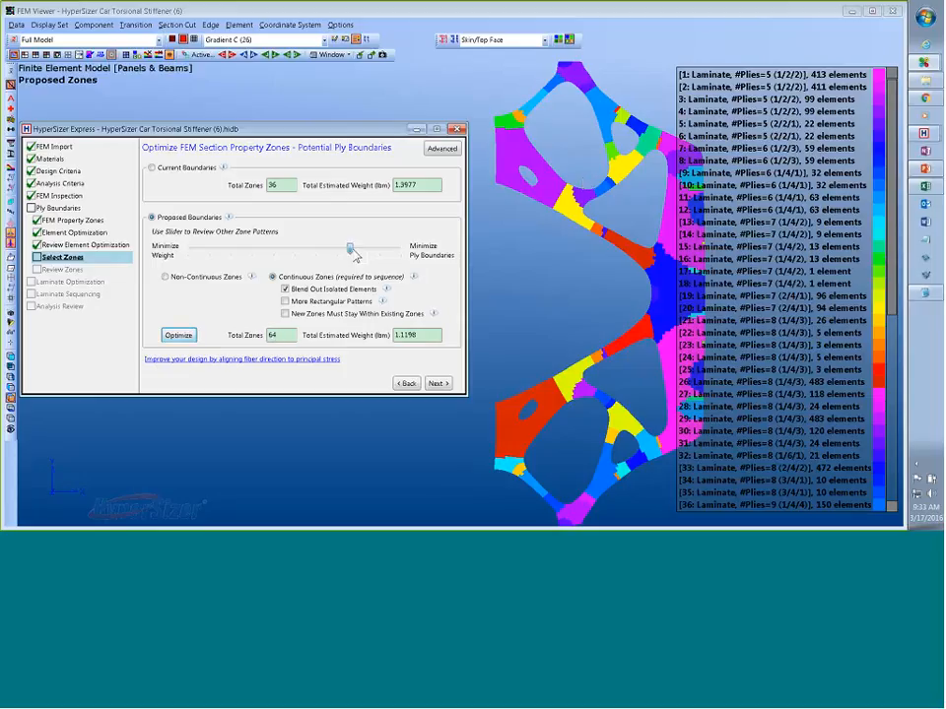
pyautogui.moveTo(351, 250); pyautogui.dragTo(375, 250)
pyautogui.click(184, 336)
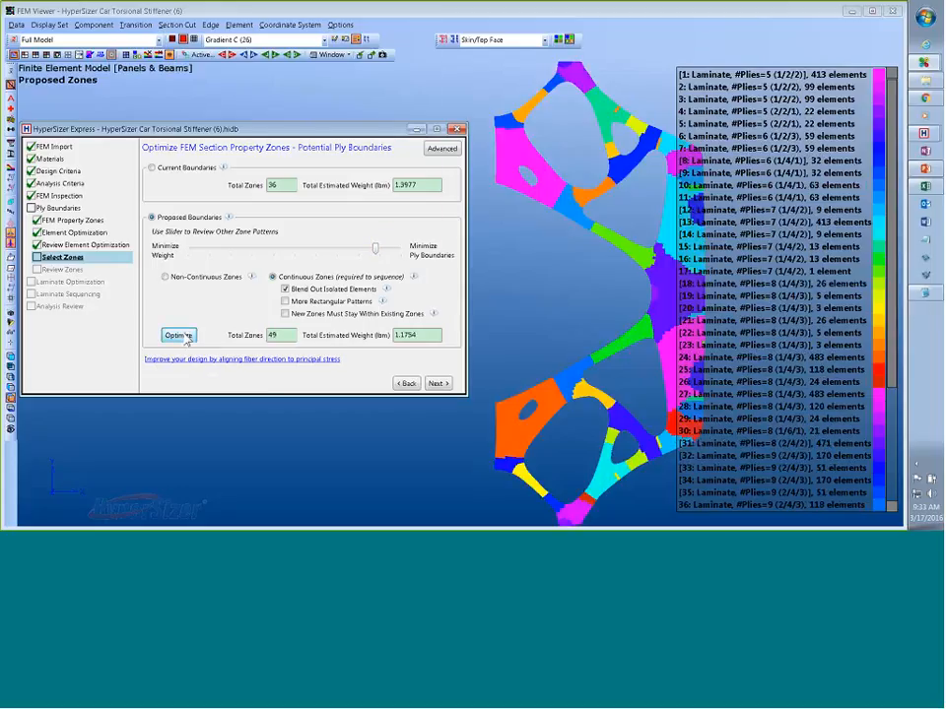
pyautogui.moveTo(377, 251); pyautogui.dragTo(390, 249)
pyautogui.click(188, 338)
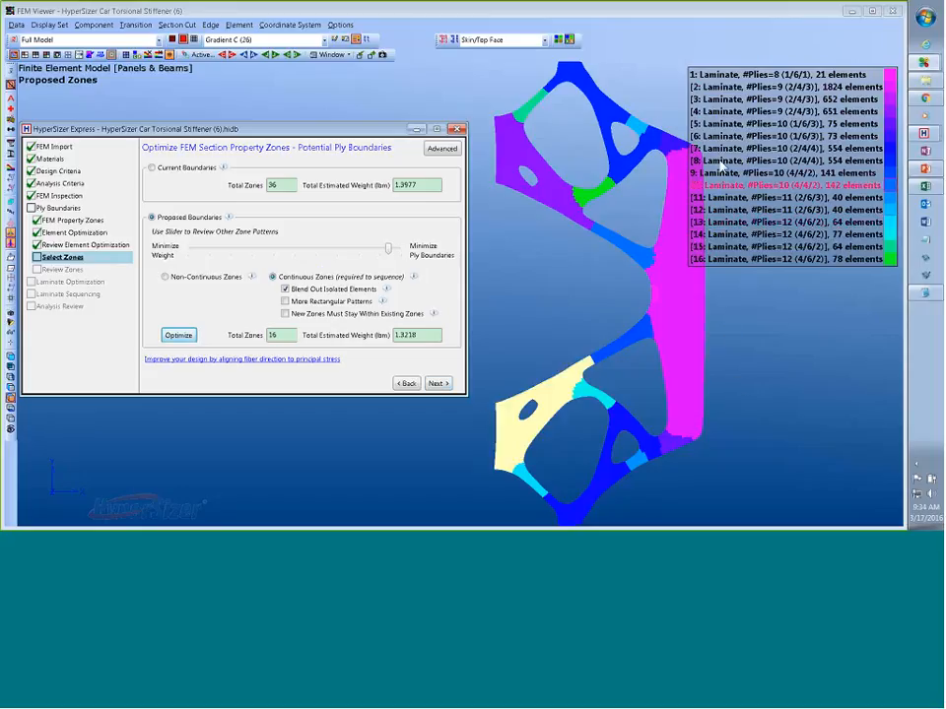
# - Apply the proposed continuous zones as the current FEM property zones and close the resulting dialogs
pyautogui.click(436, 384)
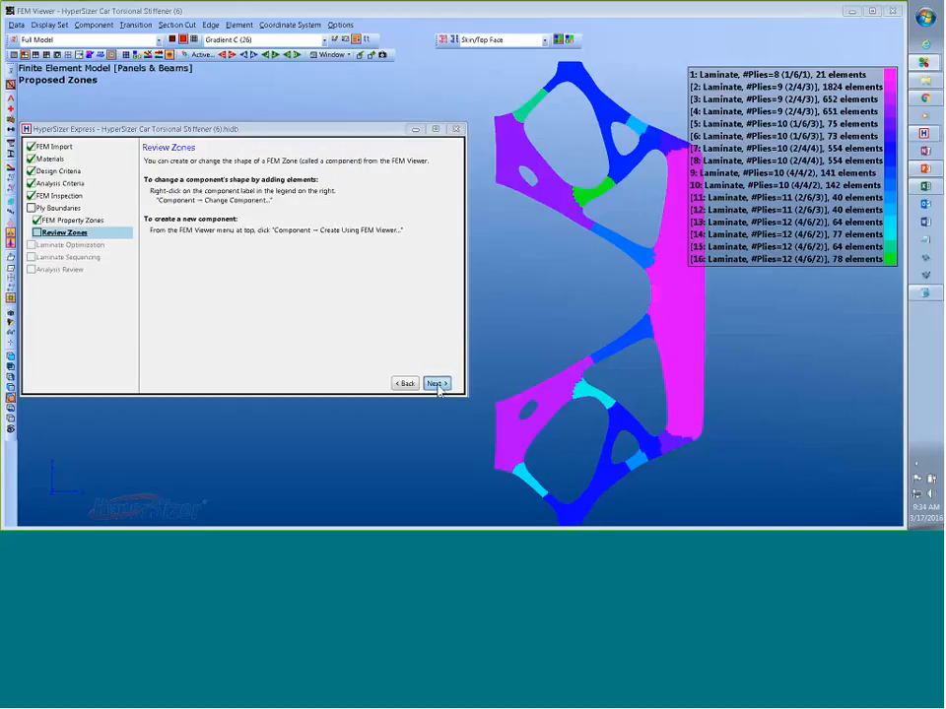
pyautogui.click(557, 327)
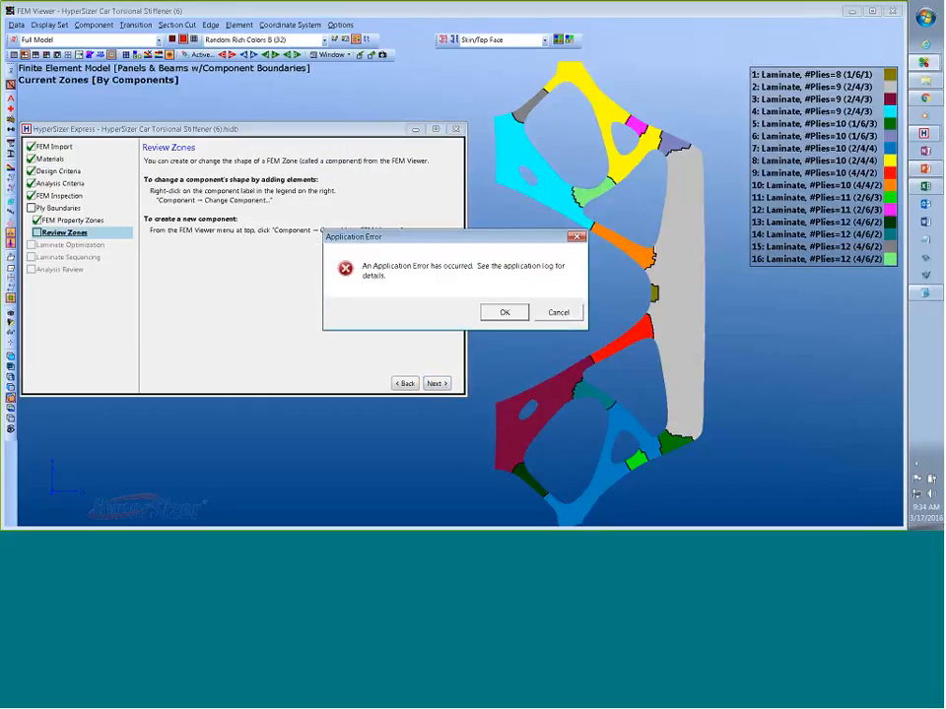
pyautogui.click(578, 237)
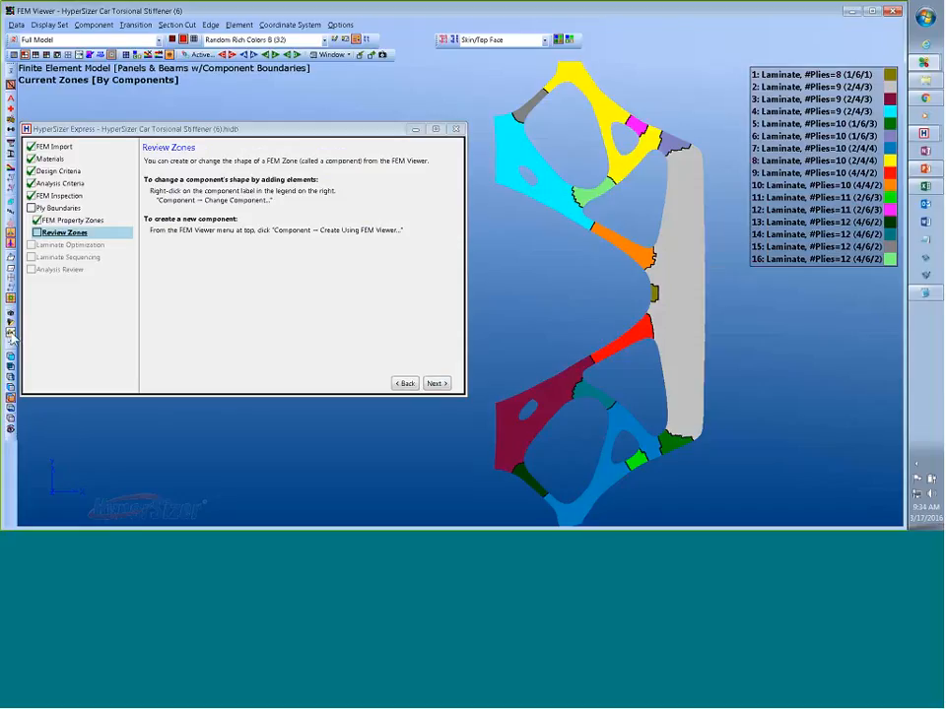
# - Inspect the new zones with the model temporarily transparent and the element mesh lines shown
pyautogui.click(9, 252)
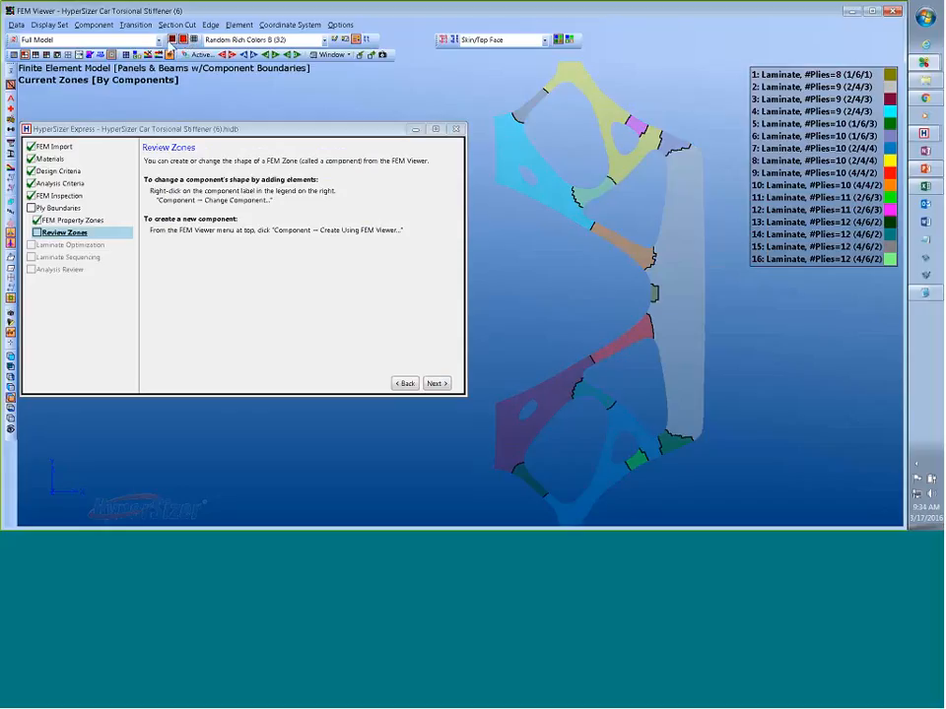
pyautogui.click(184, 40)
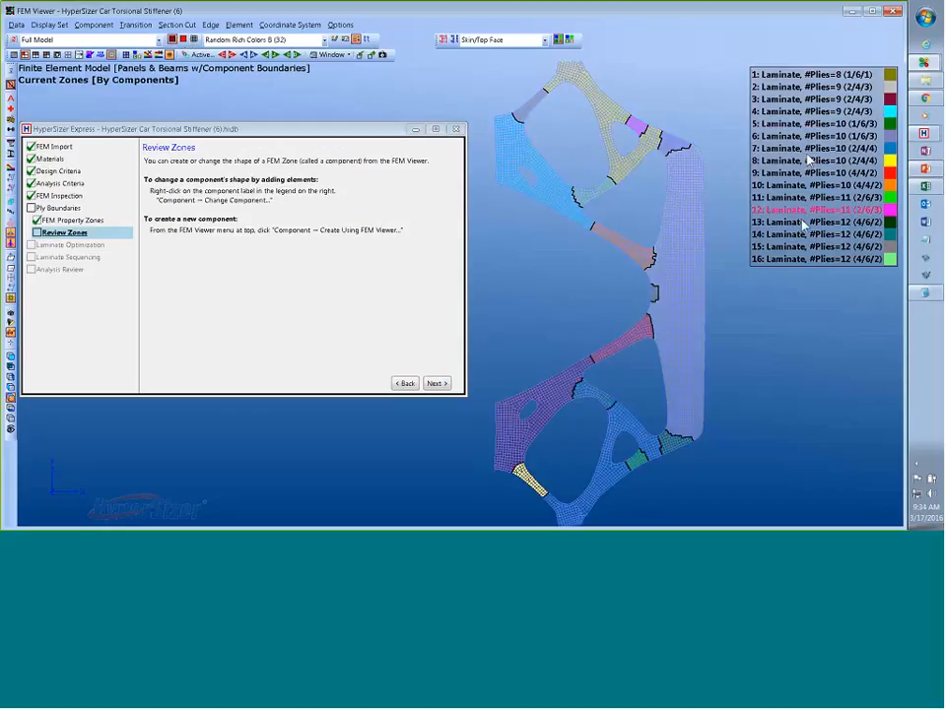
pyautogui.click(10, 337)
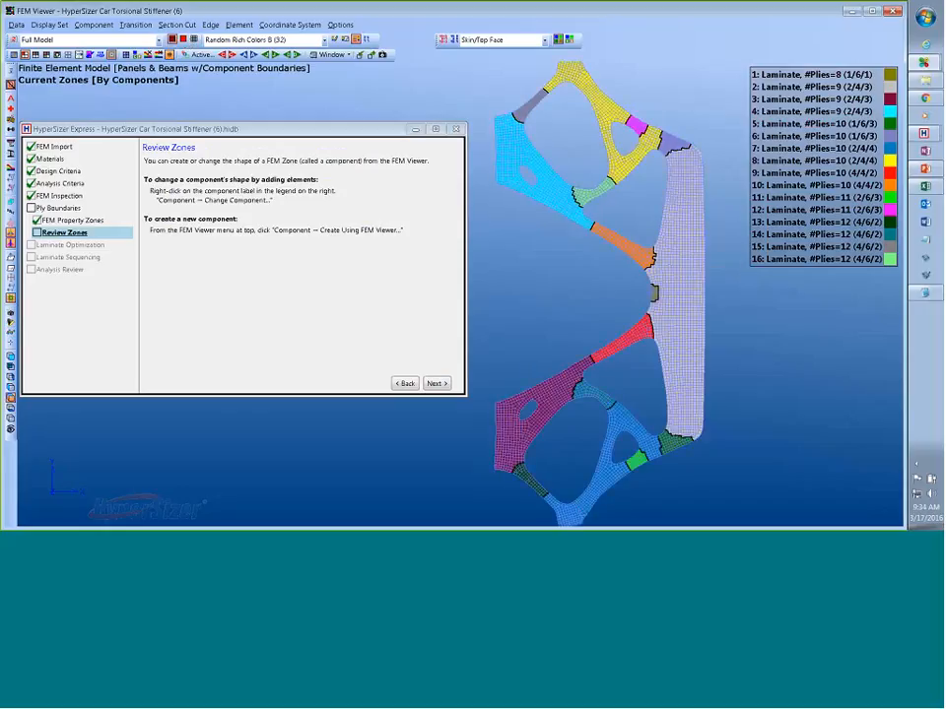
# - Proceed through to laminate sequencing and run Quick Sequencing to generate the global plies
pyautogui.click(434, 384)
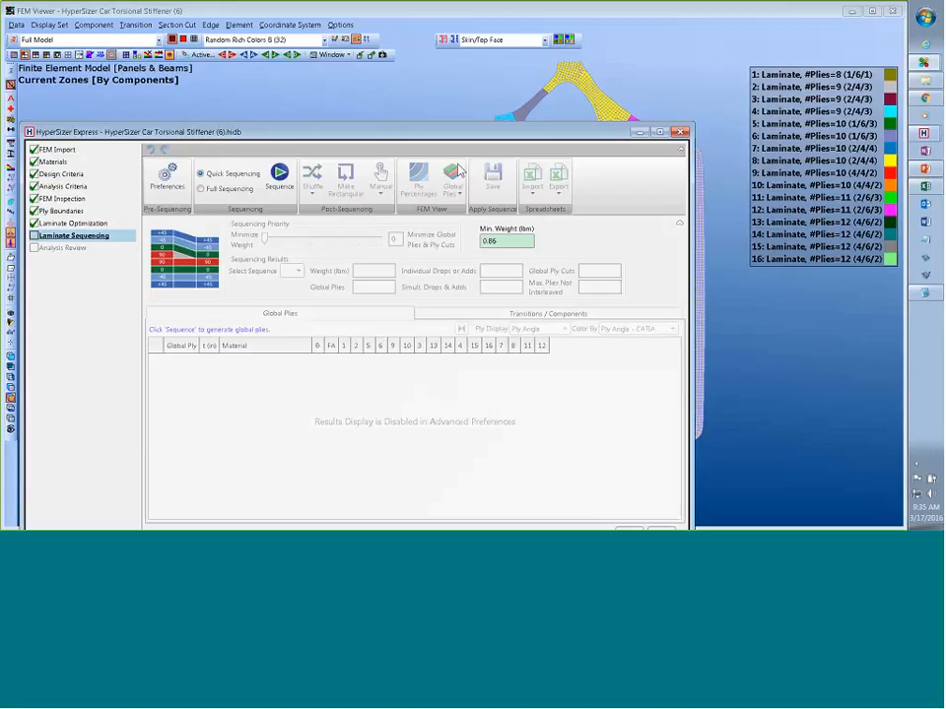
pyautogui.moveTo(453, 132); pyautogui.dragTo(486, 89)
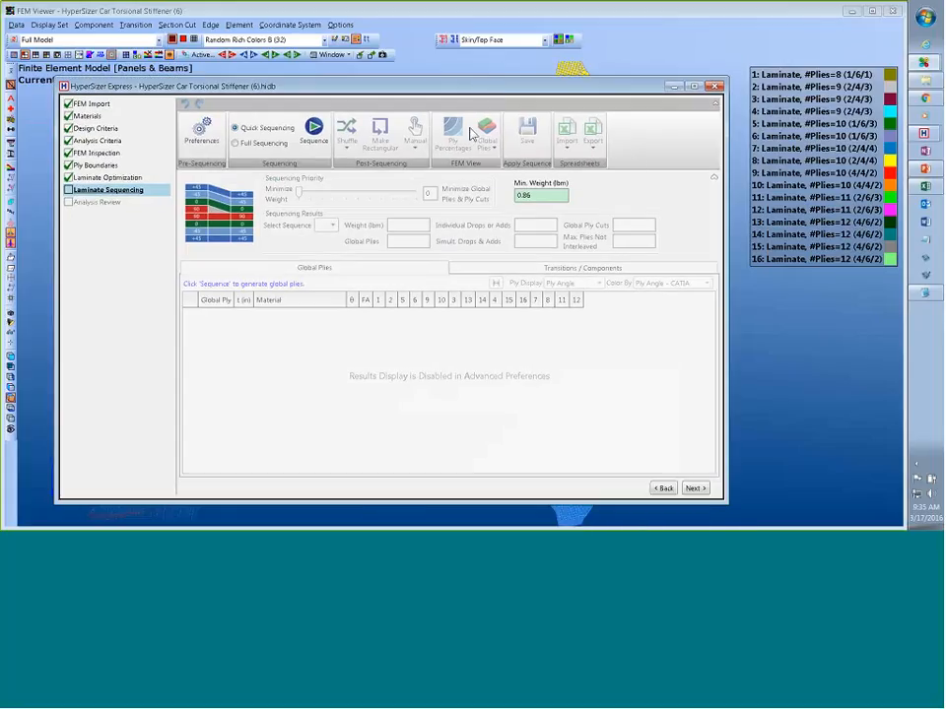
pyautogui.click(314, 136)
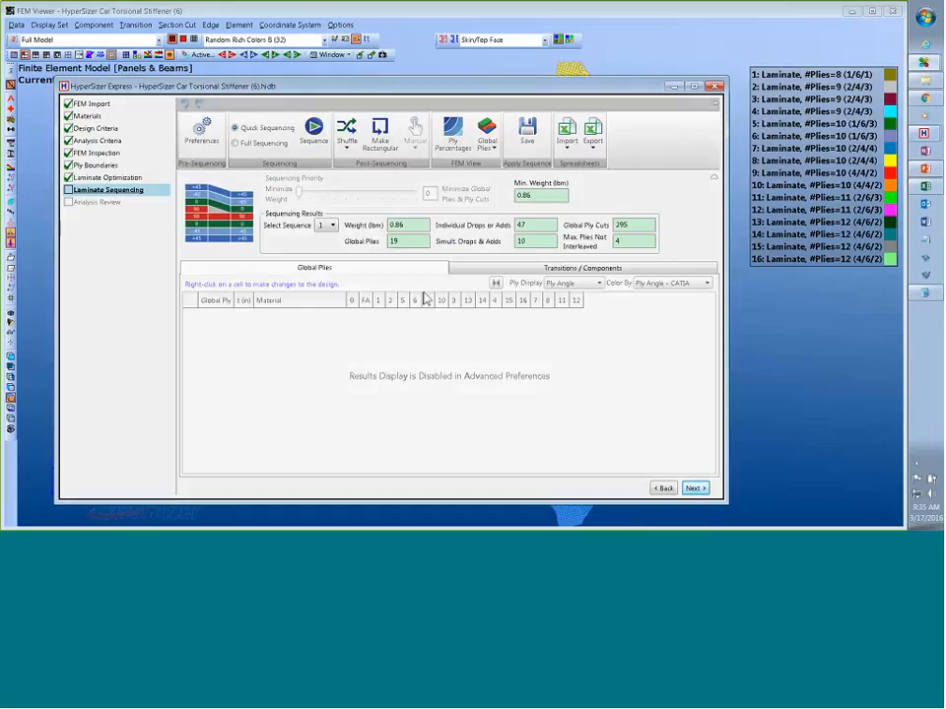
# - Turn off Disable Results Display in the advanced sequencer preferences so the global ply table is populated
pyautogui.click(201, 128)
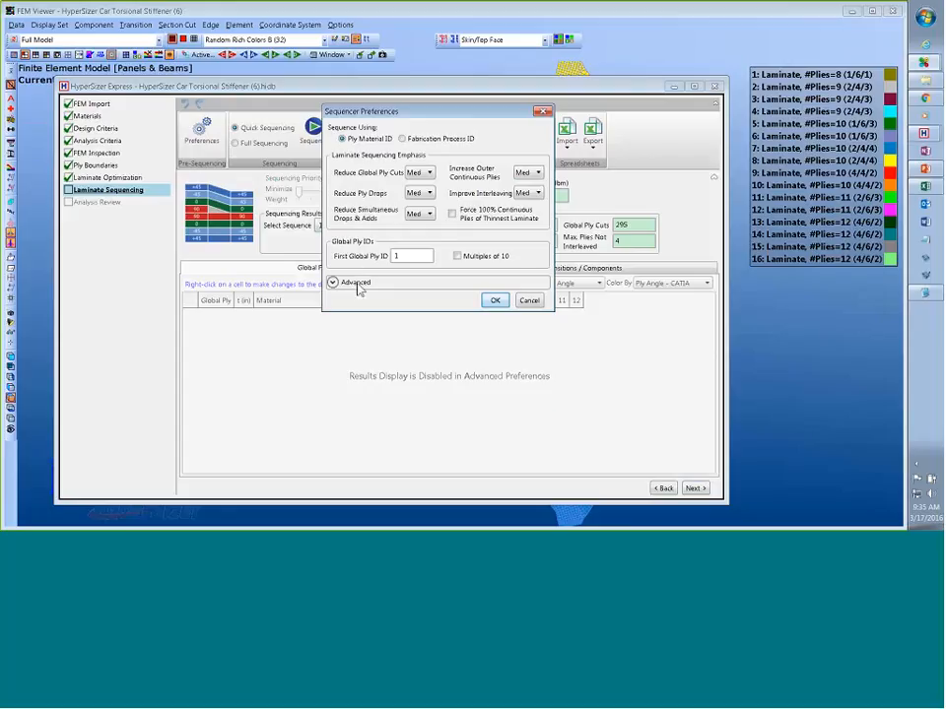
pyautogui.click(355, 284)
pyautogui.click(387, 378)
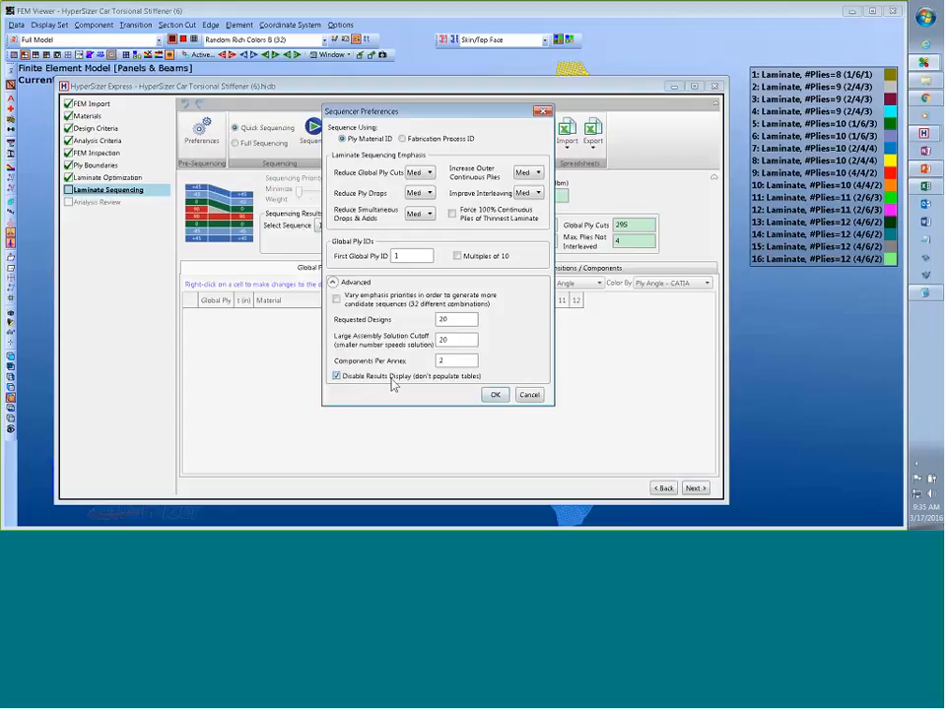
pyautogui.click(495, 395)
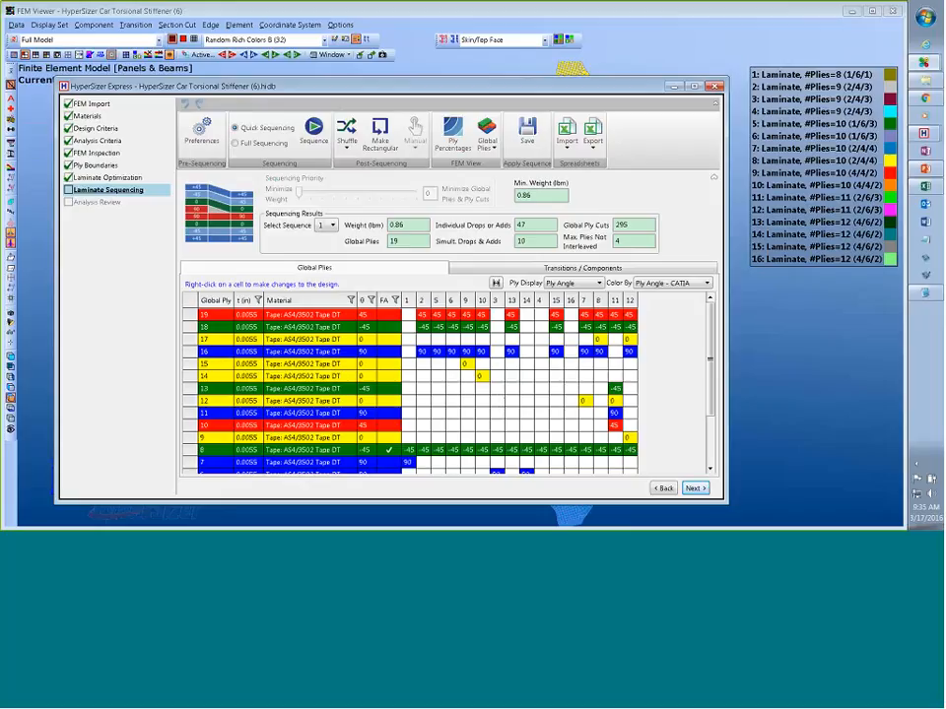
# - Sort the global ply table by component 15 and by component 9 to examine which plies each contains
pyautogui.click(556, 301)
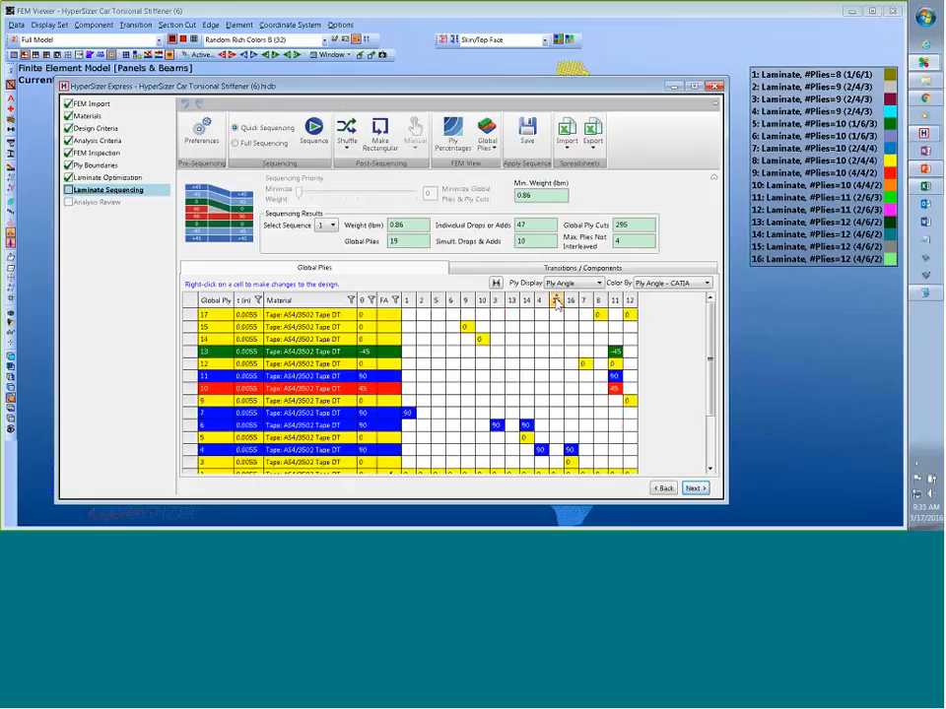
pyautogui.click(557, 301)
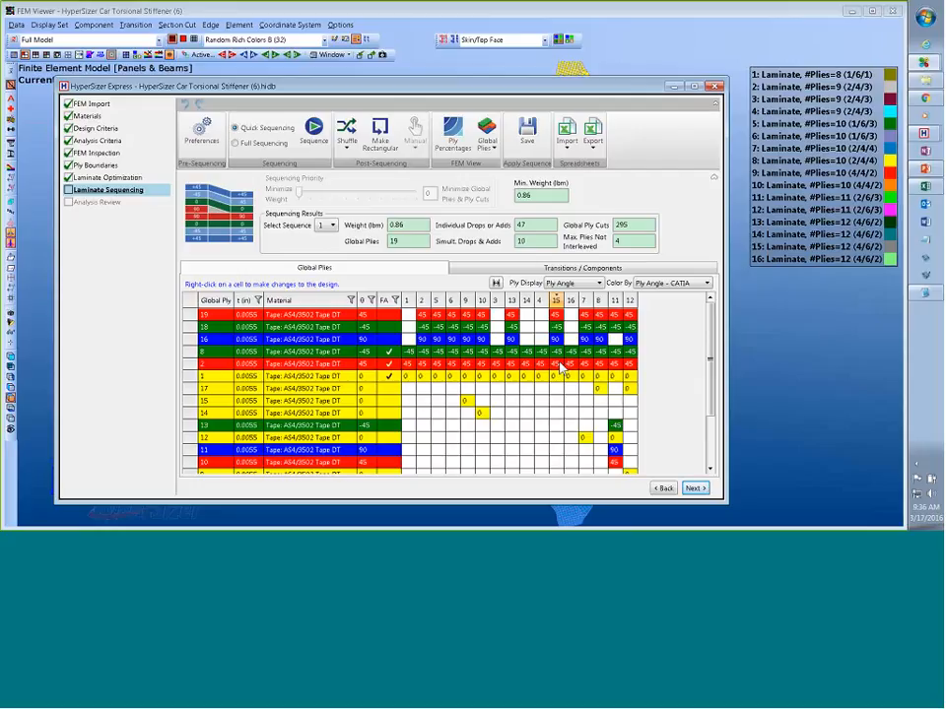
pyautogui.click(465, 301)
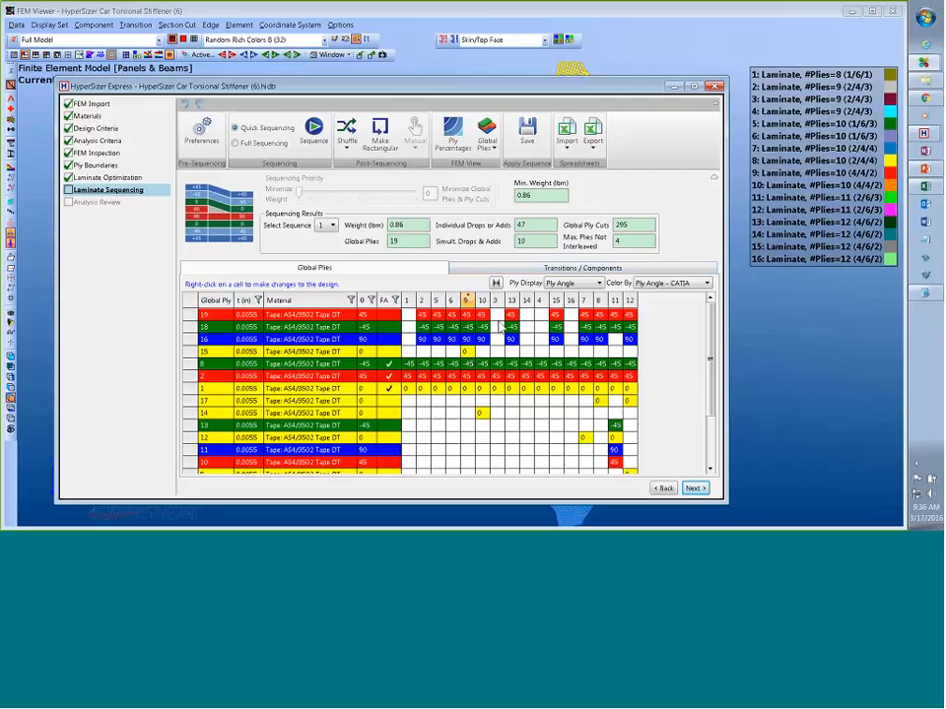
# - Plot the sequenced global plies on the finite element model and minimize the HyperSizer Express window to uncover it
pyautogui.click(487, 138)
pyautogui.click(518, 173)
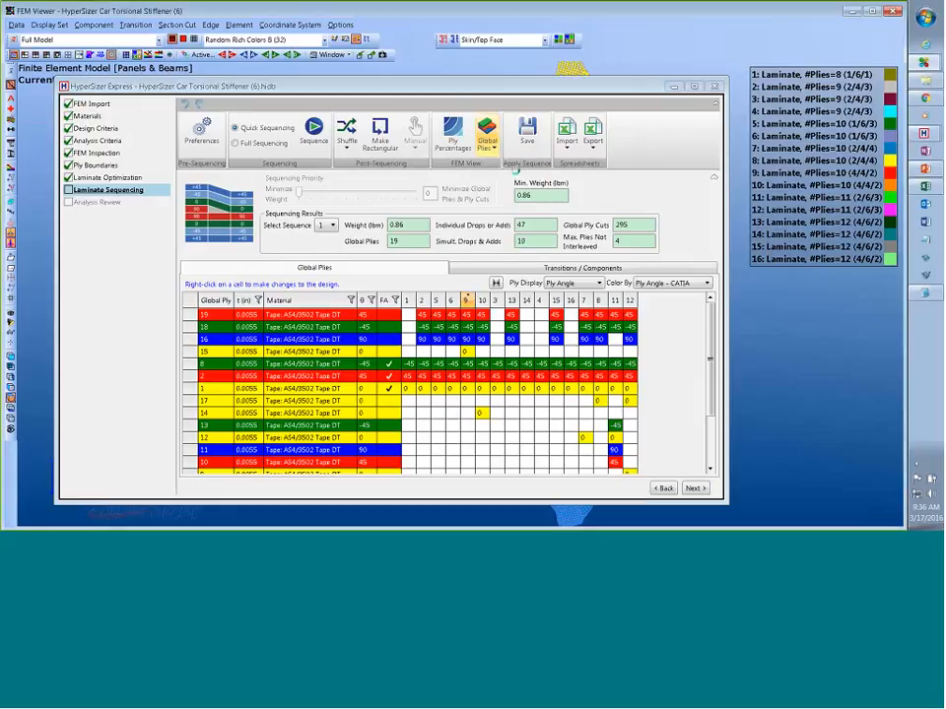
pyautogui.click(674, 87)
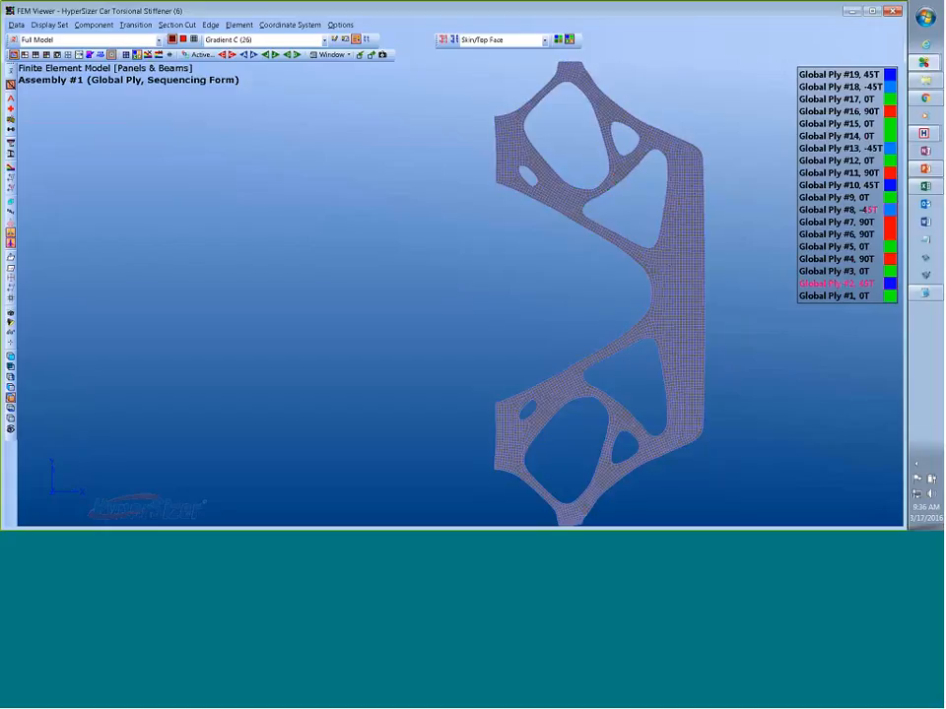
# - Turn off Color by Angle in the expanded global ply setup, keeping the layer spacing at 0.6
pyautogui.rightClick(810, 100)
pyautogui.click(689, 126)
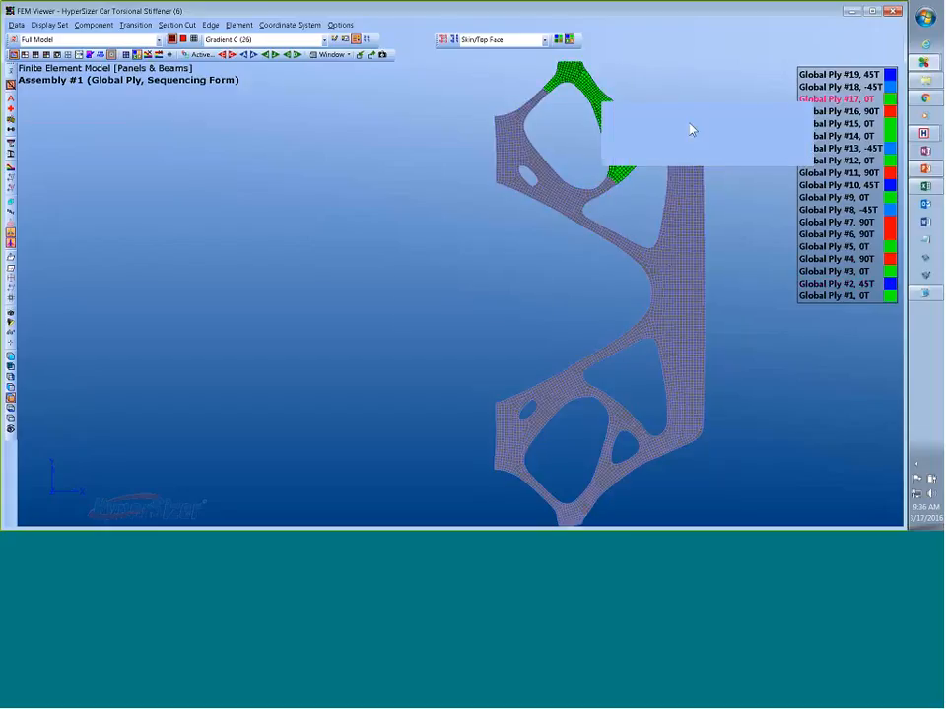
pyautogui.click(473, 260)
pyautogui.click(444, 277)
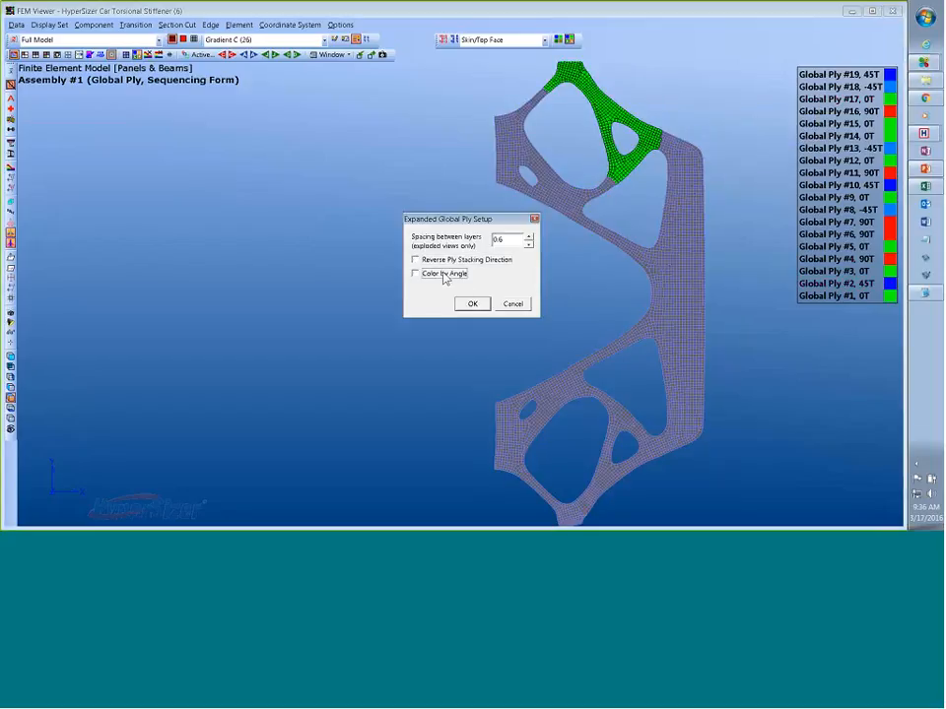
pyautogui.click(472, 305)
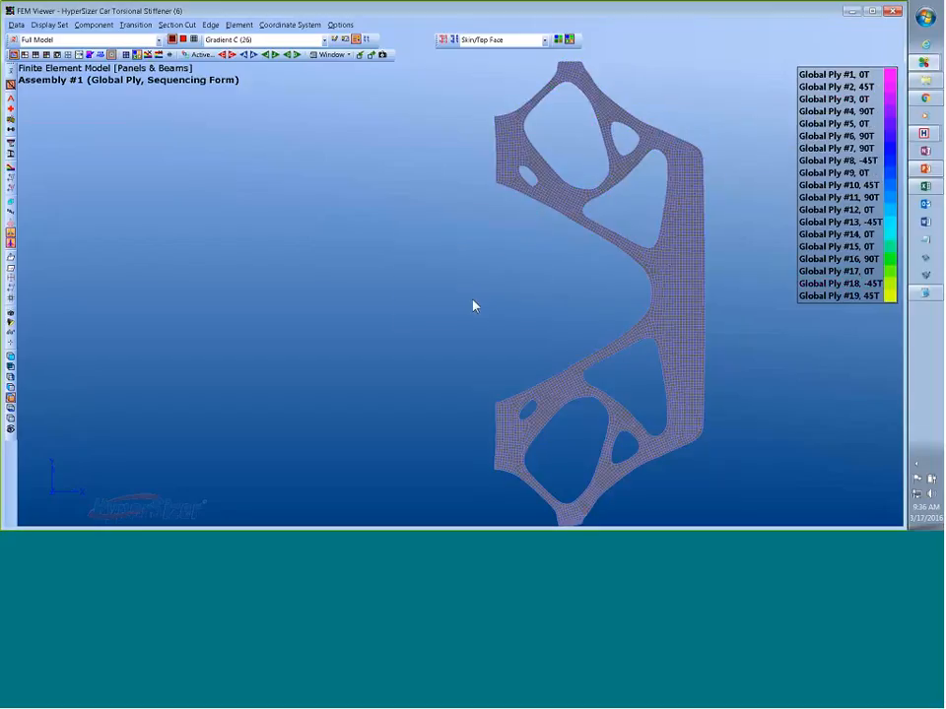
# - Hide the mesh lines on the stiffener model and color the global plies with the Random Rich Colors B (32) scale
pyautogui.click(193, 41)
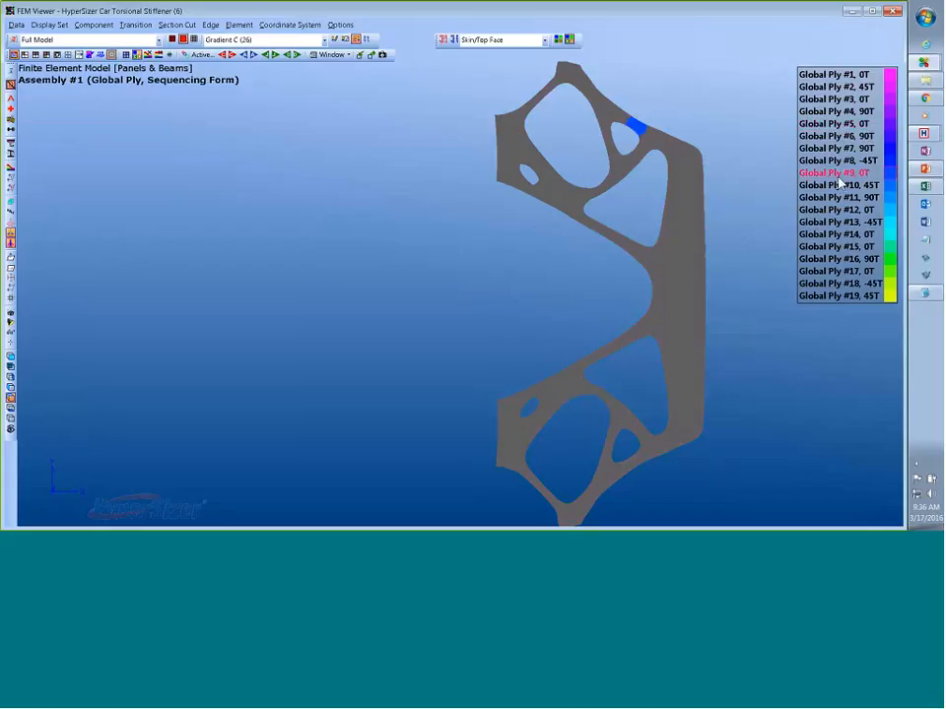
pyautogui.click(323, 39)
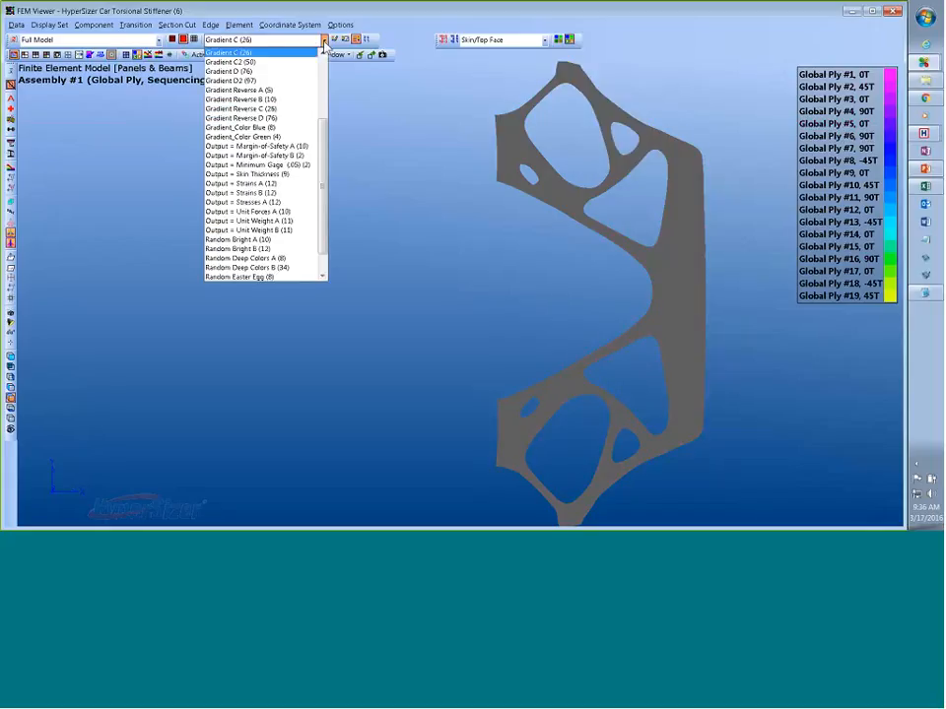
pyautogui.scroll(-1, 297, 226)
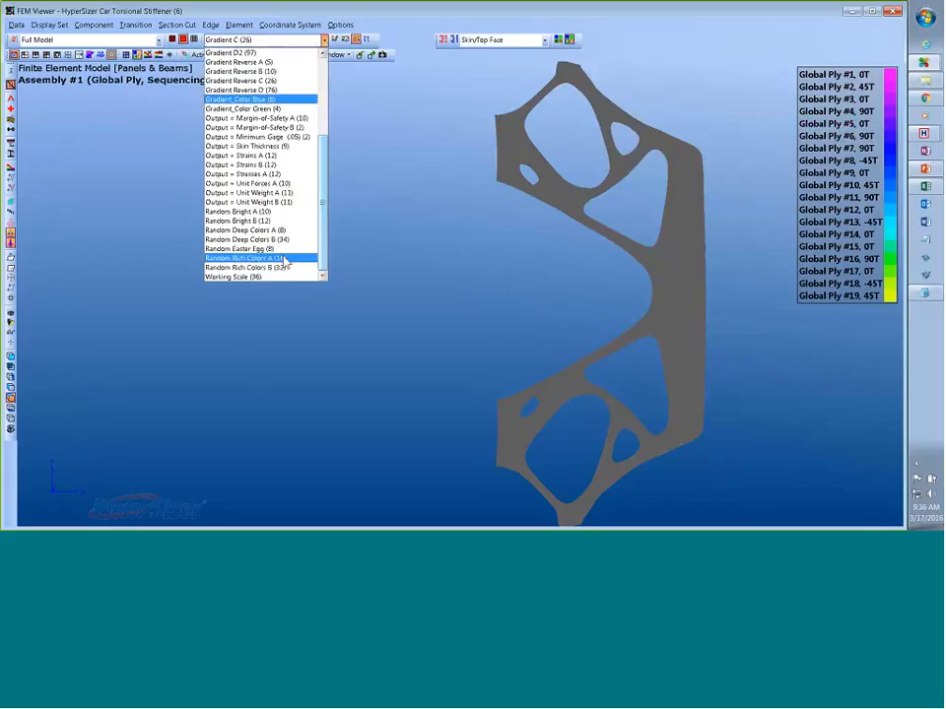
pyautogui.click(285, 264)
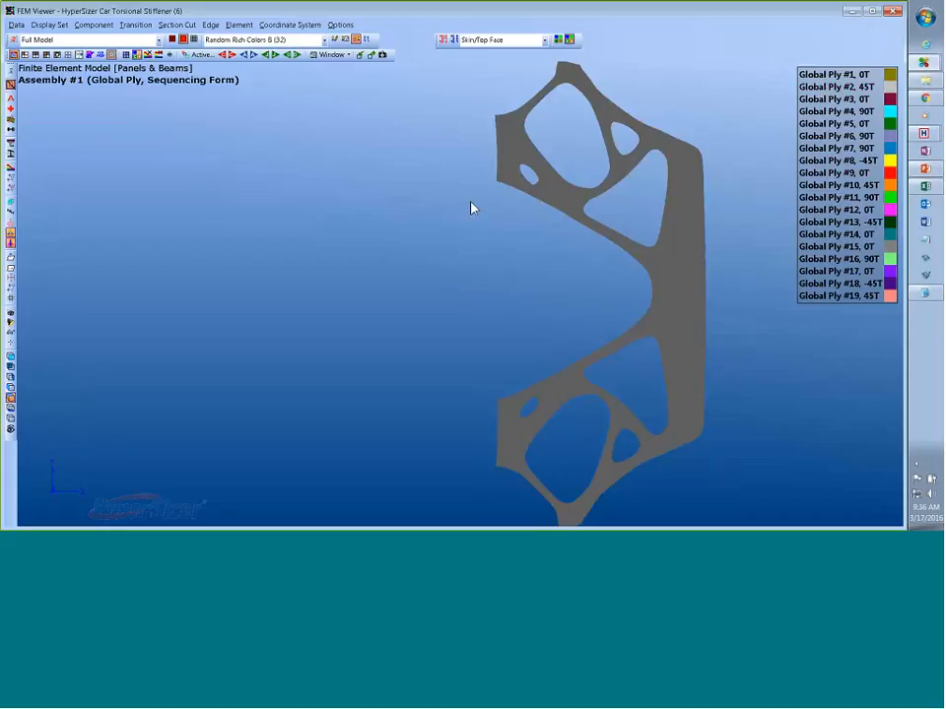
# - Display all global plies together as an expanded stack and examine the ply shapes from above, below and close up
pyautogui.moveTo(338, 144); pyautogui.dragTo(449, 218, button='middle')
pyautogui.click(159, 56)
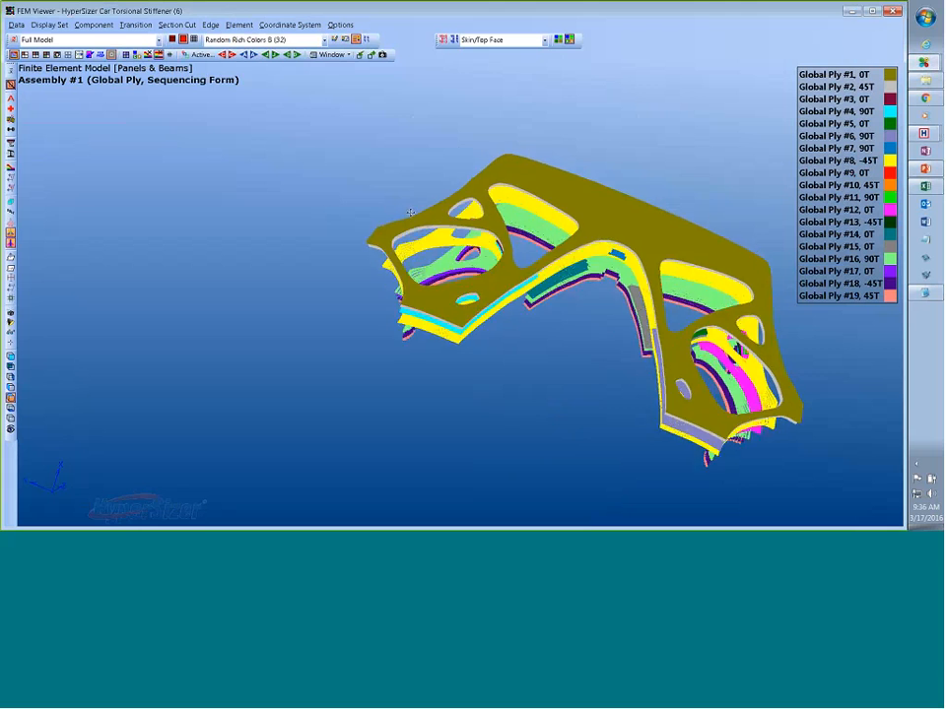
pyautogui.moveTo(395, 173); pyautogui.dragTo(579, 221, button='middle')
pyautogui.scroll(3, 580, 224)
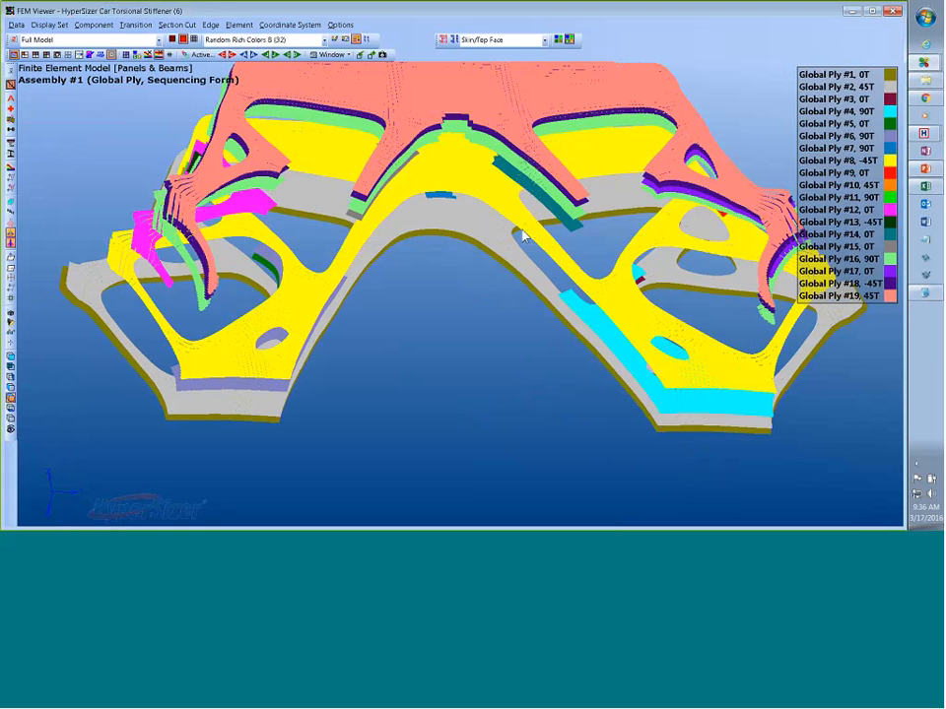
pyautogui.moveTo(523, 230); pyautogui.dragTo(433, 207, button='middle')
pyautogui.scroll(-4, 505, 246)
# - Reduce the display to the first global ply and build up the expanded stack ply by ply through Global Ply #14
pyautogui.press('Home')
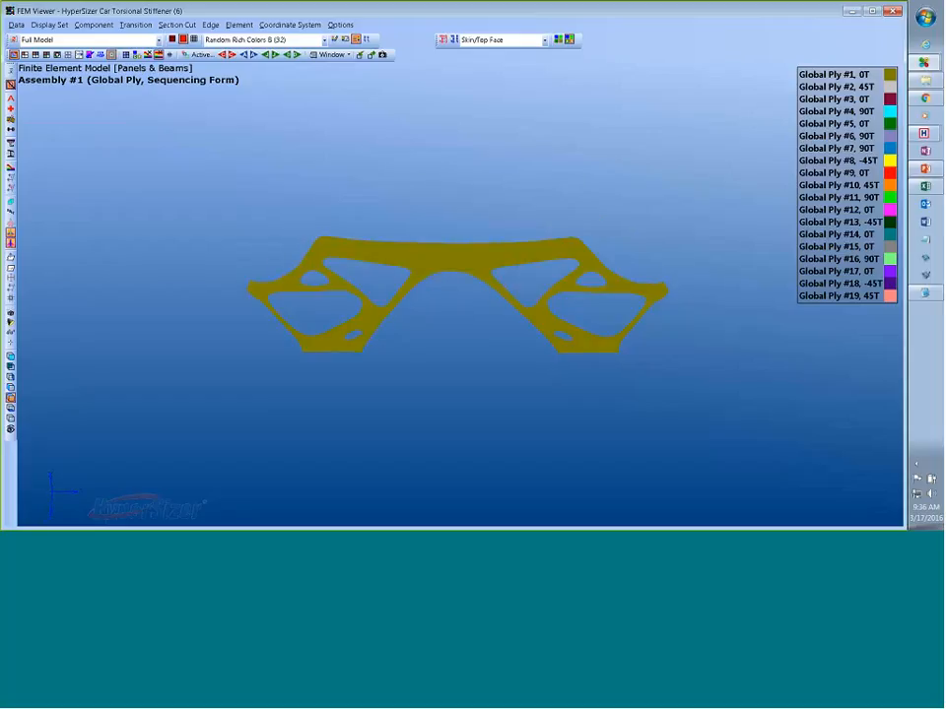
pyautogui.click(825, 78)
pyautogui.click(826, 87)
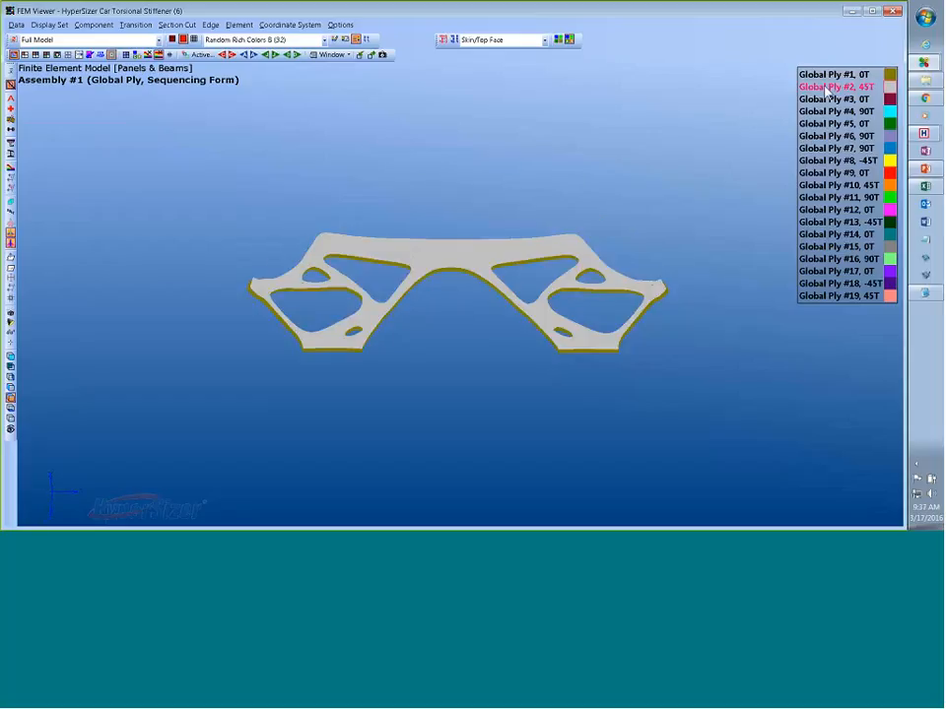
pyautogui.click(824, 99)
pyautogui.click(825, 112)
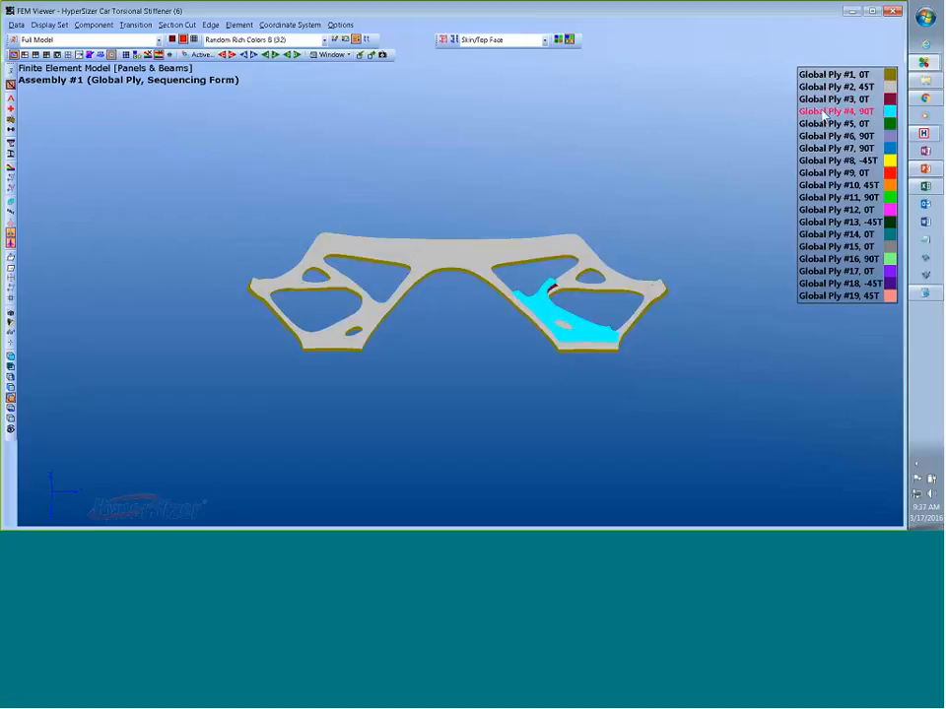
pyautogui.click(823, 124)
pyautogui.click(821, 136)
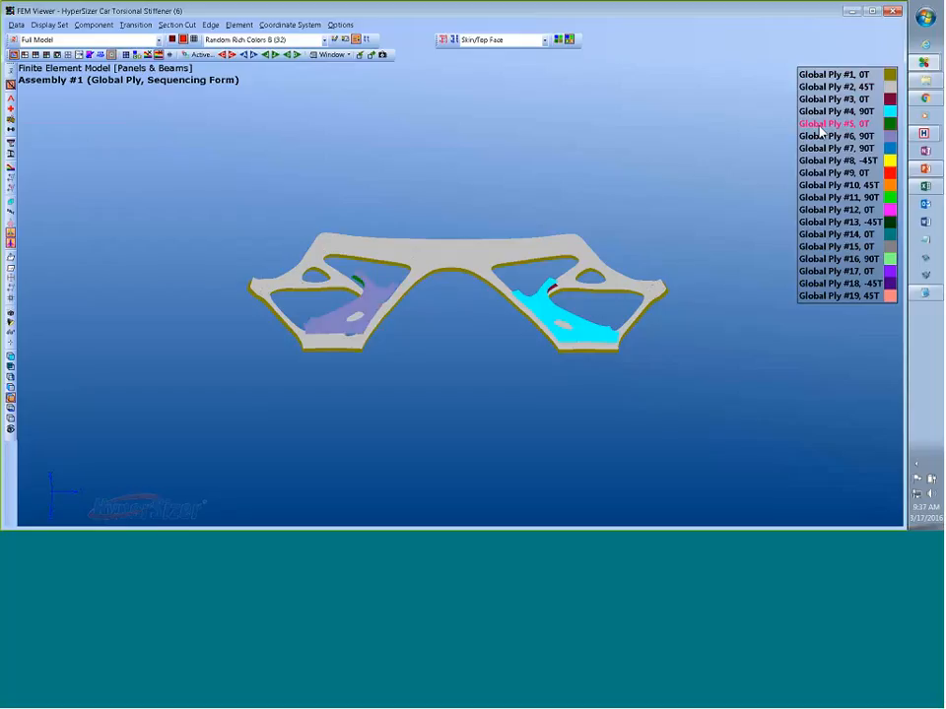
pyautogui.click(819, 149)
pyautogui.click(815, 161)
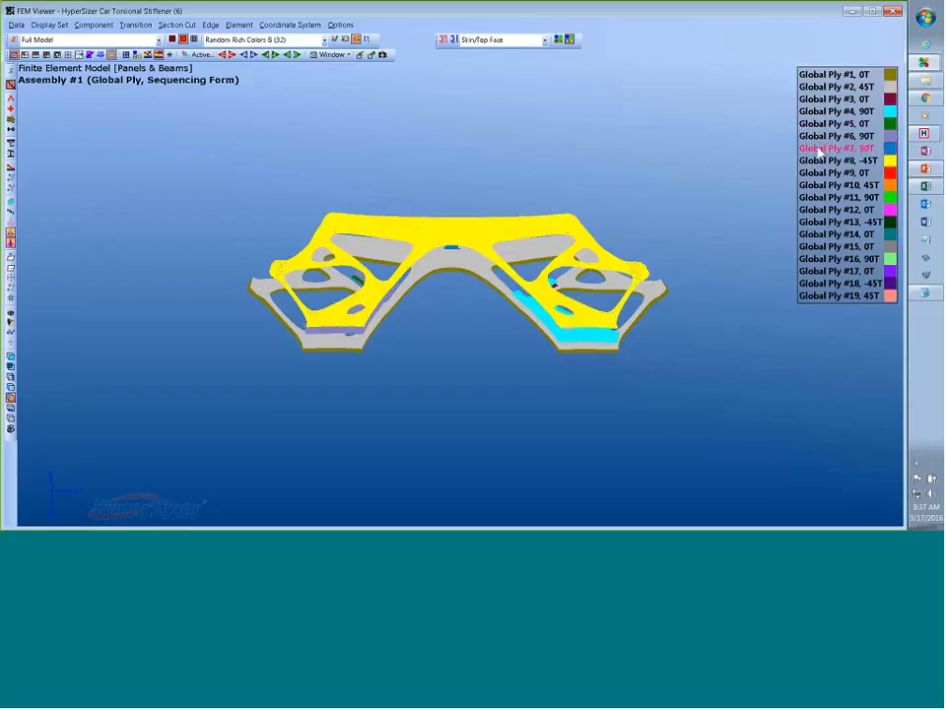
pyautogui.click(813, 174)
pyautogui.click(817, 185)
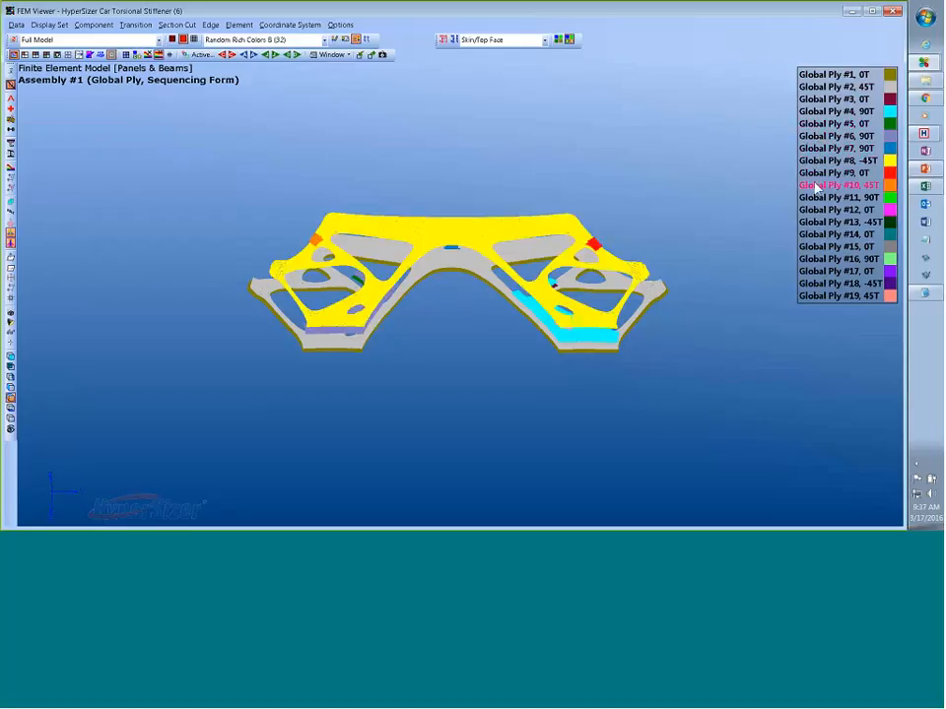
pyautogui.click(818, 198)
pyautogui.click(818, 210)
pyautogui.click(817, 222)
pyautogui.click(815, 234)
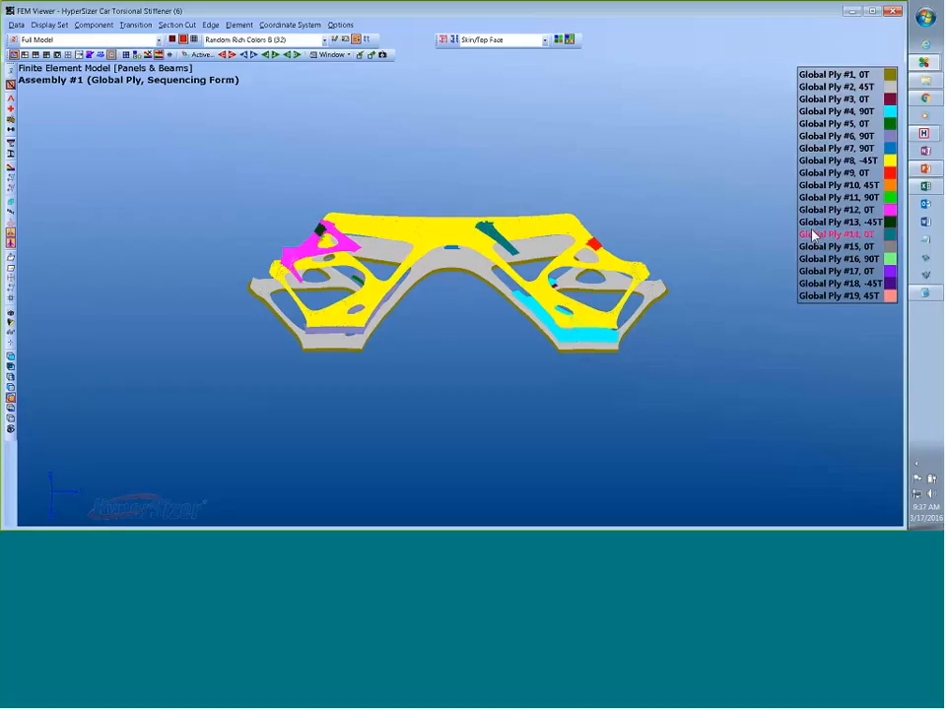
# - Display global plies #15 to #19 on the stiffener and reduce the spacing of the exploded ply stack
pyautogui.click(817, 246)
pyautogui.click(816, 259)
pyautogui.click(816, 271)
pyautogui.click(815, 283)
pyautogui.click(812, 295)
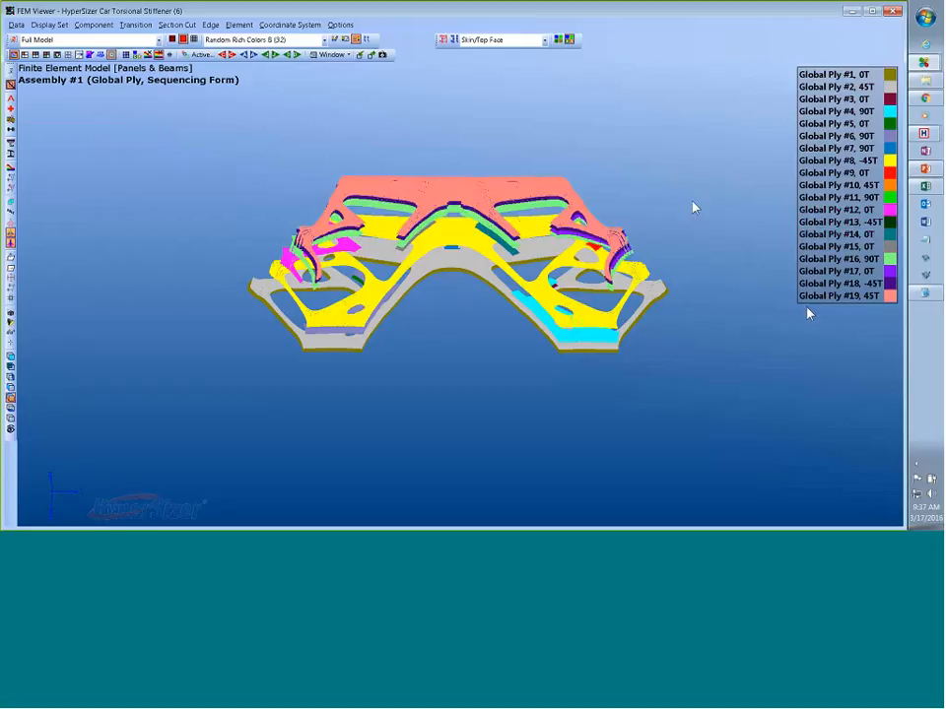
pyautogui.moveTo(623, 154); pyautogui.dragTo(622, 183)
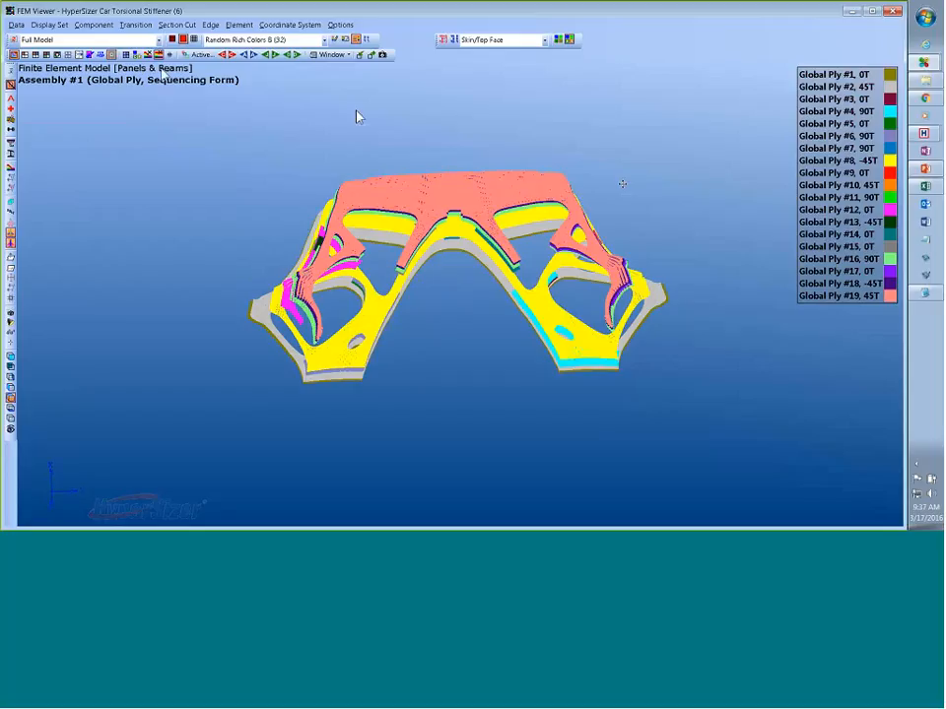
pyautogui.click(148, 55)
pyautogui.moveTo(458, 141); pyautogui.dragTo(479, 152)
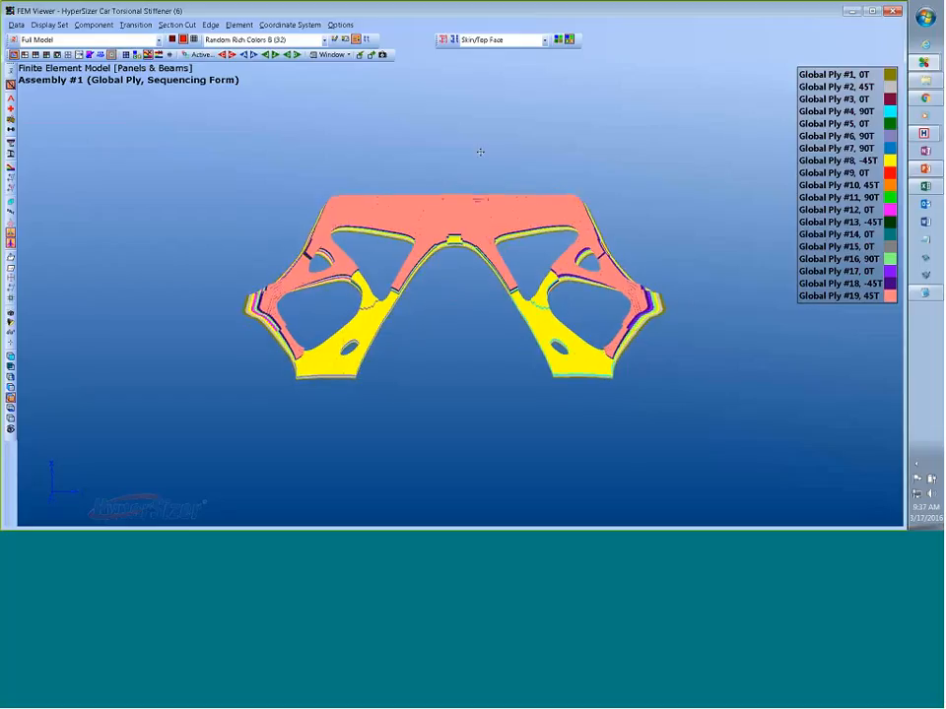
# - Create Section Cut 1 by drawing a diagonal cut line across the stiffener's left leg
pyautogui.scroll(5, 469, 139)
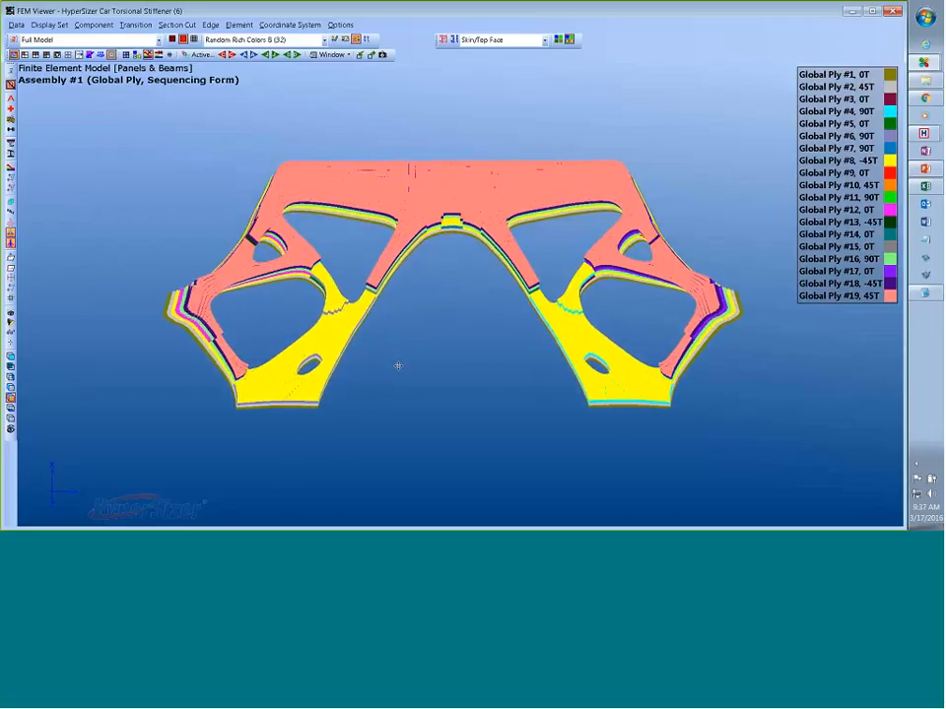
pyautogui.moveTo(397, 365); pyautogui.dragTo(389, 376, button='middle')
pyautogui.click(177, 24)
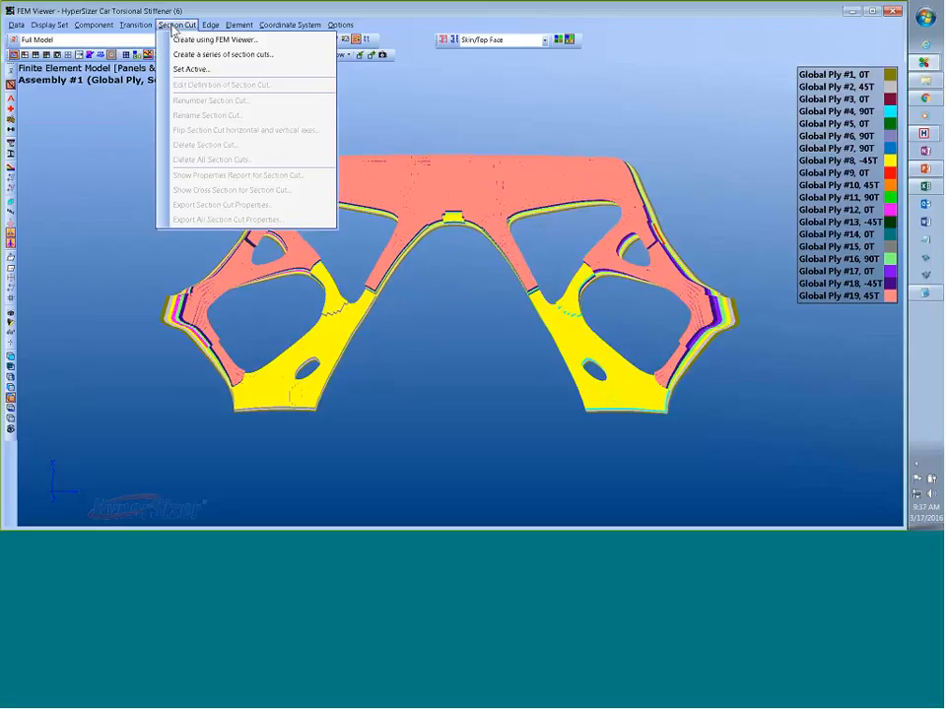
pyautogui.click(213, 39)
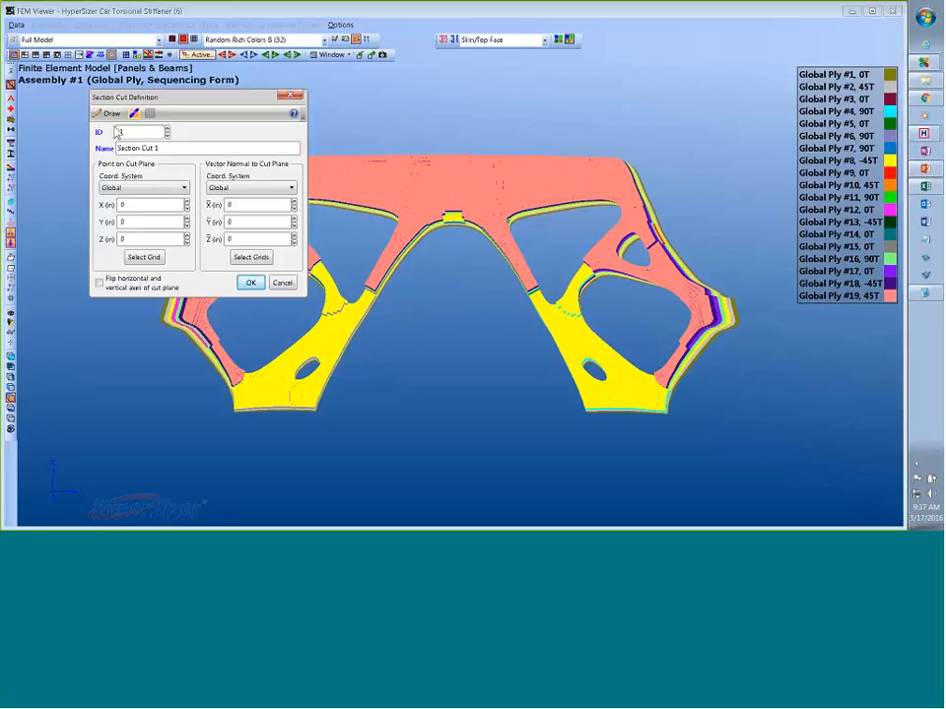
pyautogui.click(101, 119)
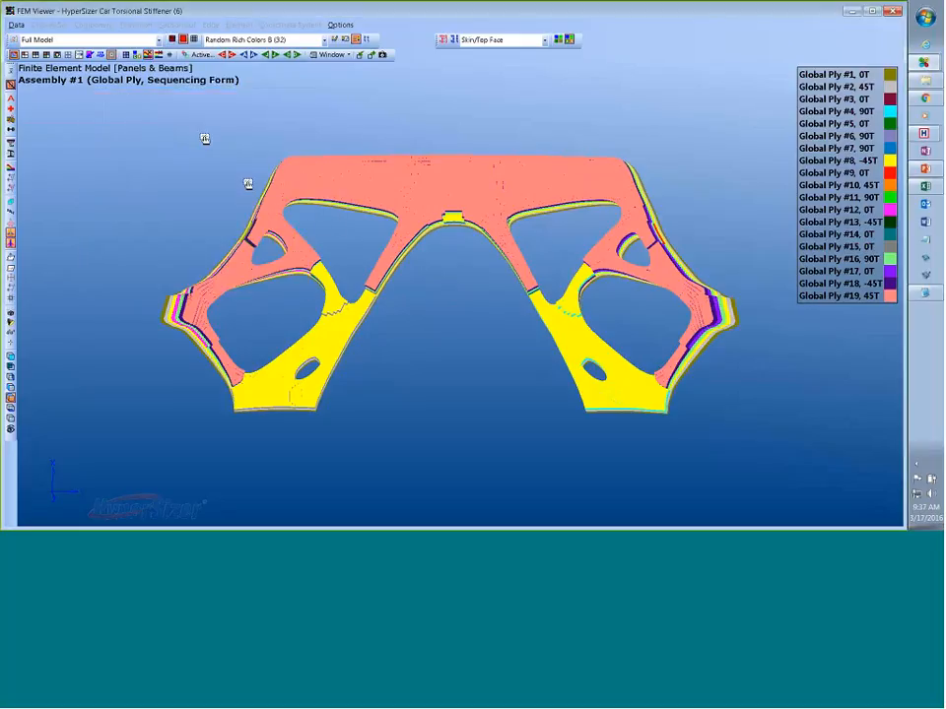
pyautogui.moveTo(248, 184); pyautogui.dragTo(393, 370)
pyautogui.click(194, 225)
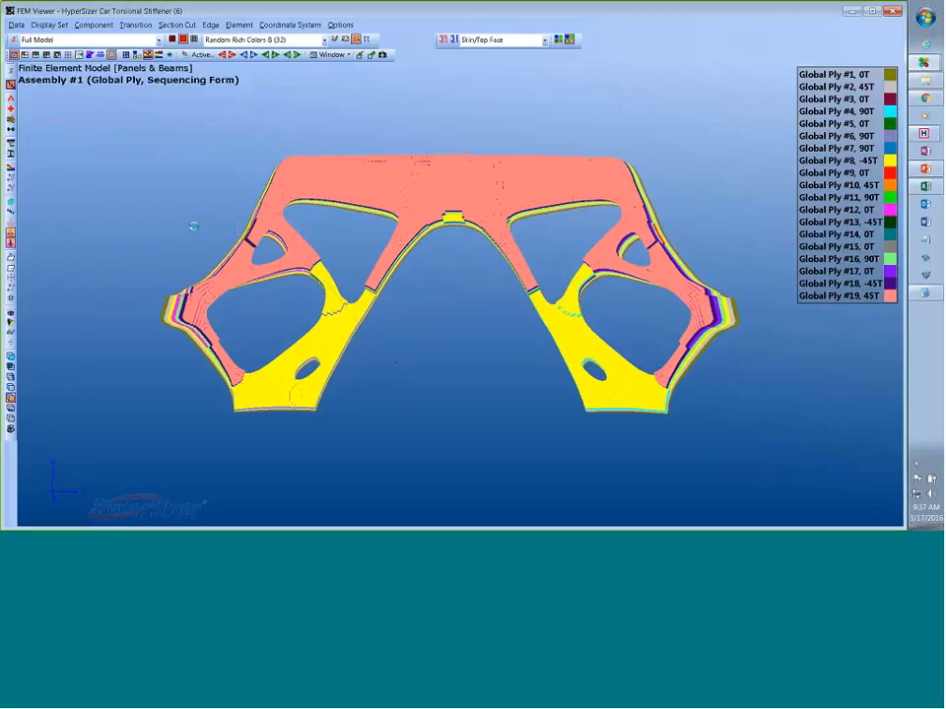
# - Show the cross section for Section Cut #1 and examine where its plies drop off
pyautogui.click(178, 25)
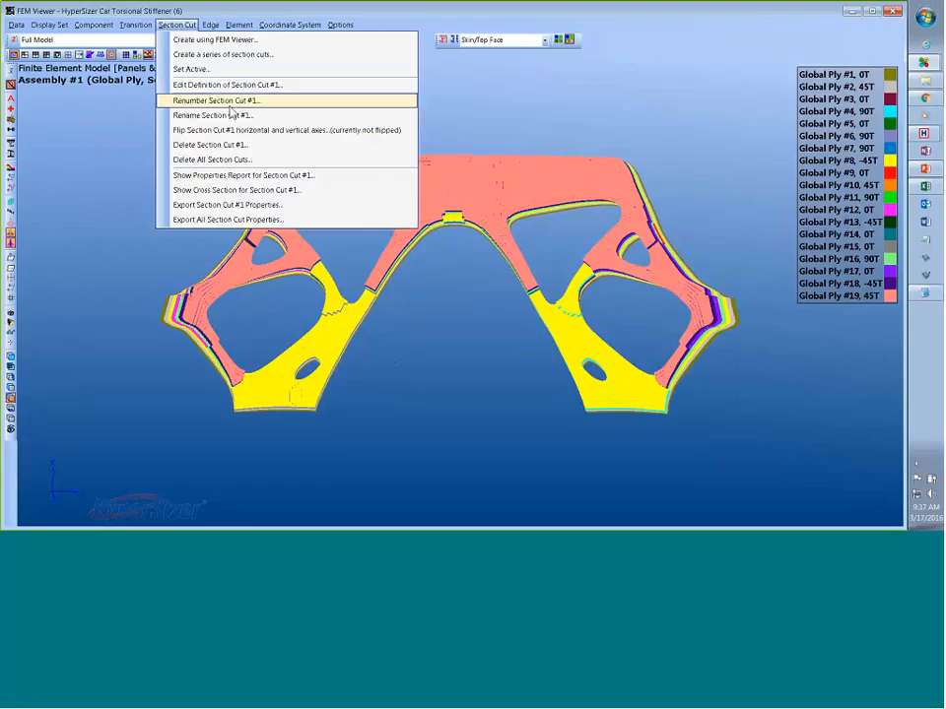
pyautogui.click(250, 191)
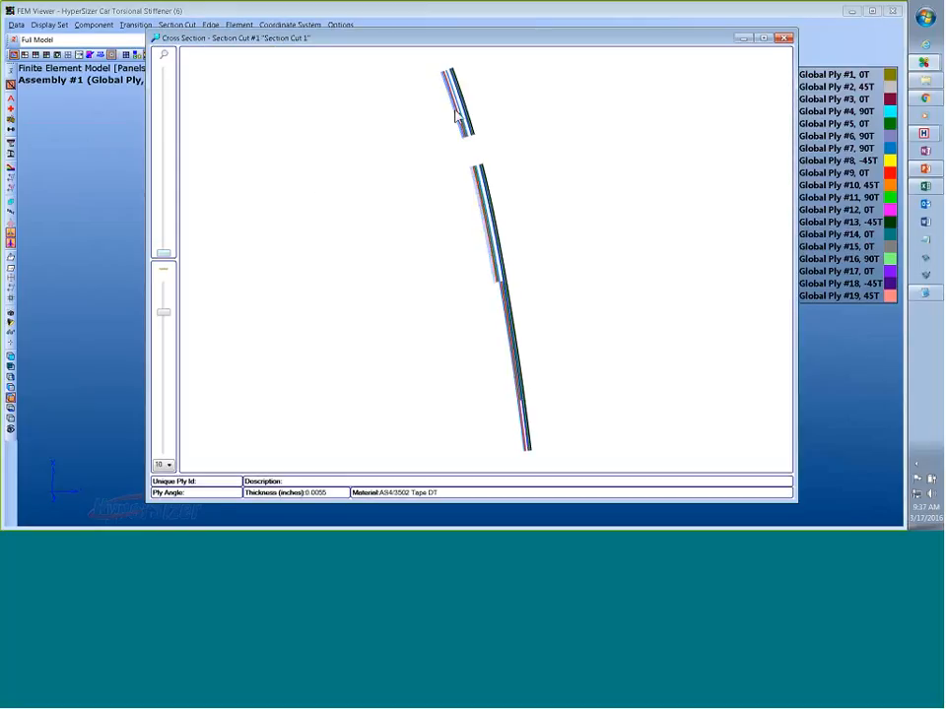
pyautogui.scroll(5, 455, 128)
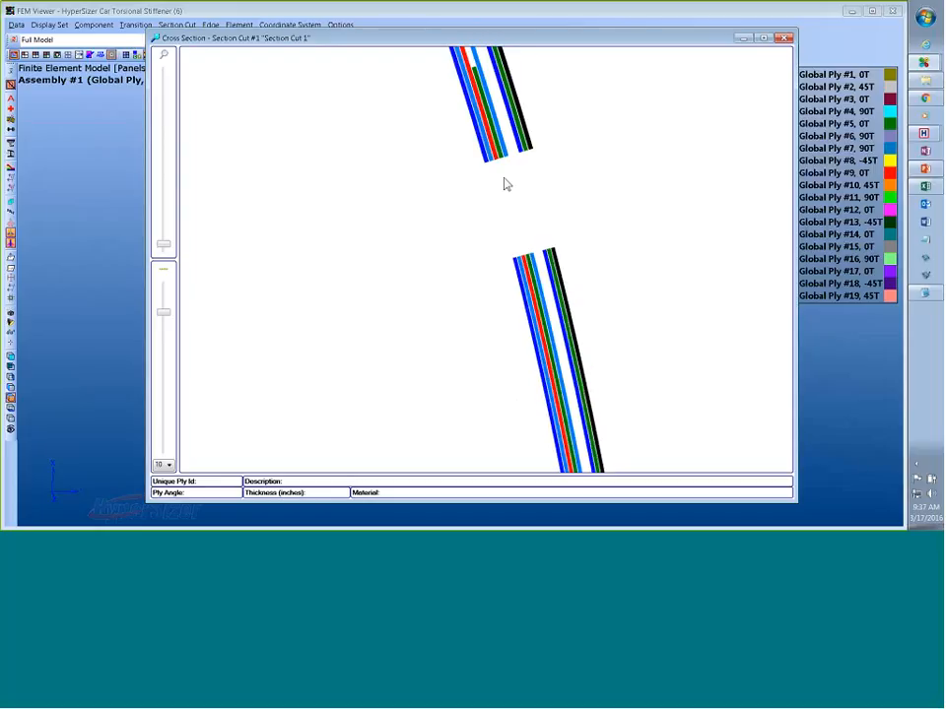
pyautogui.scroll(-5, 503, 184)
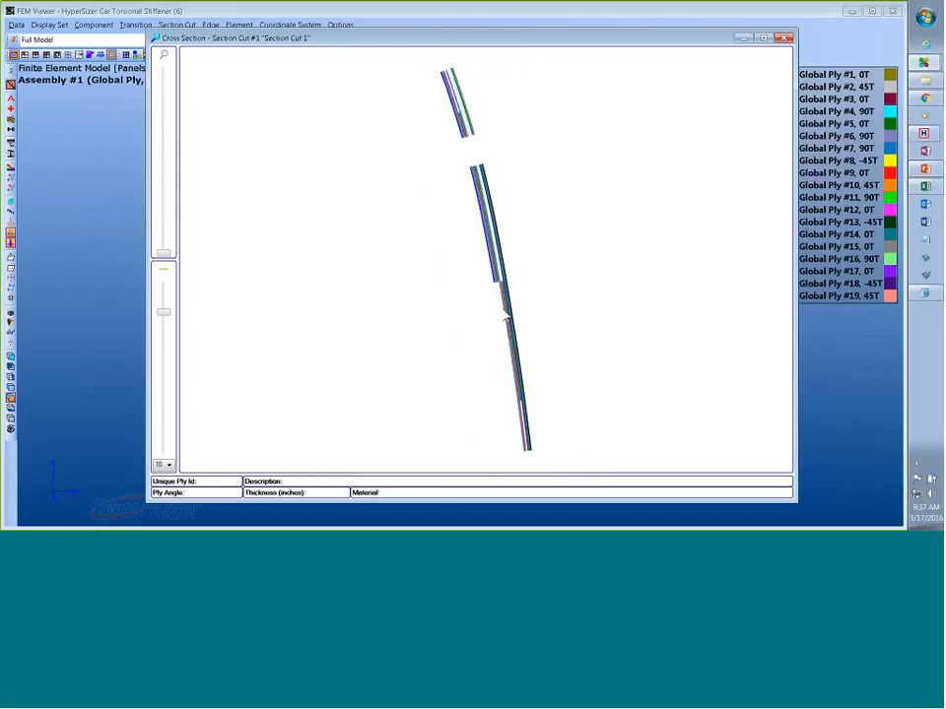
pyautogui.scroll(3, 523, 412)
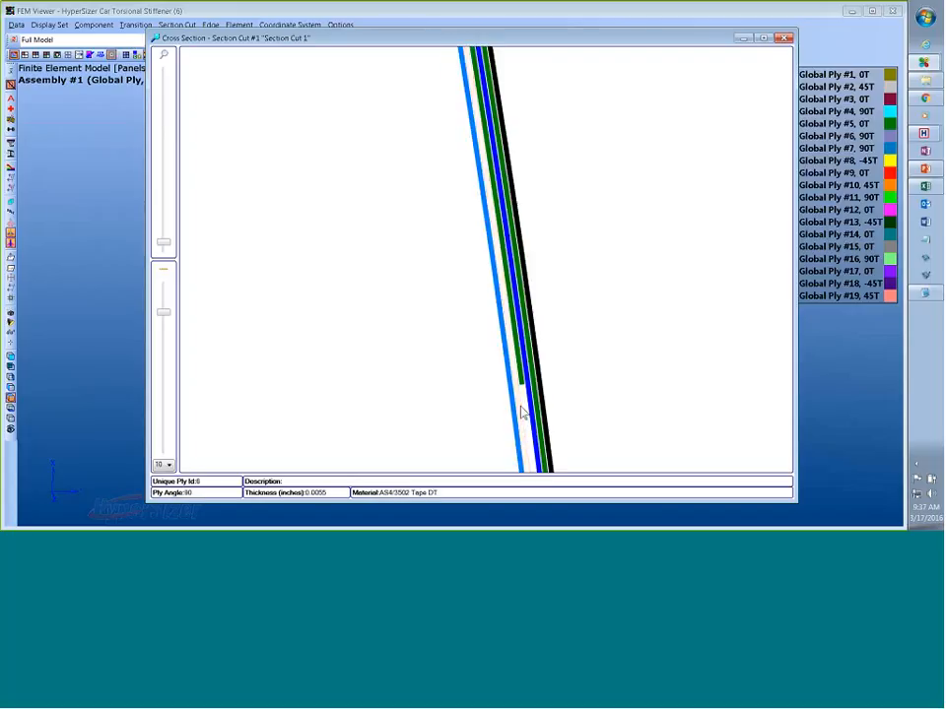
pyautogui.scroll(-2, 523, 412)
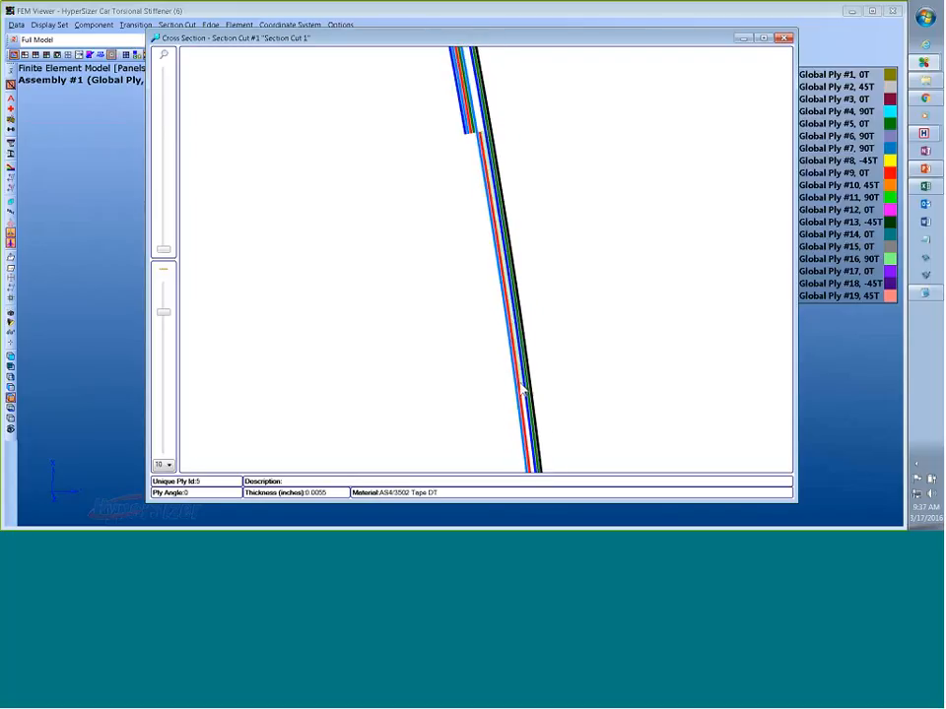
pyautogui.scroll(-2, 523, 391)
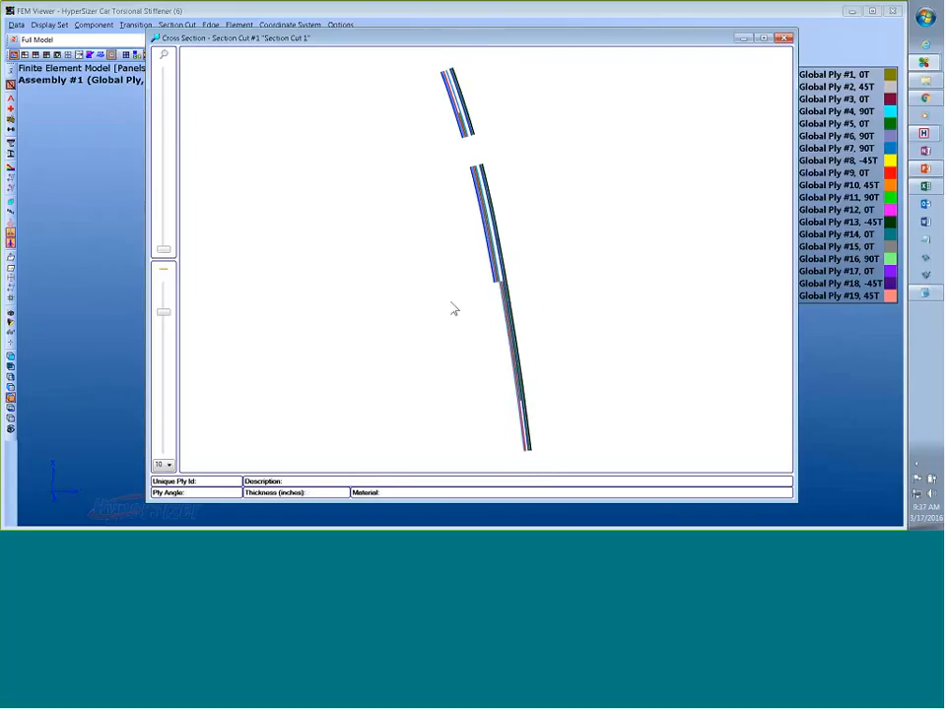
pyautogui.click(744, 38)
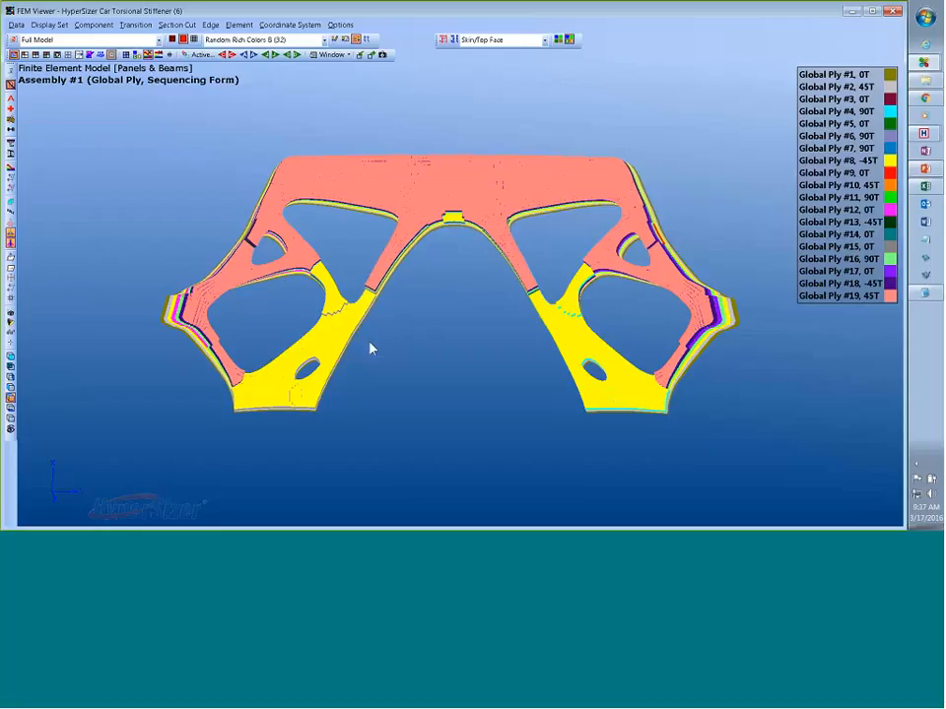
# - Switch to the HyperSizer Express laminate sequencing window and capture a screenshot of the quick sequencing results
pyautogui.click(851, 12)
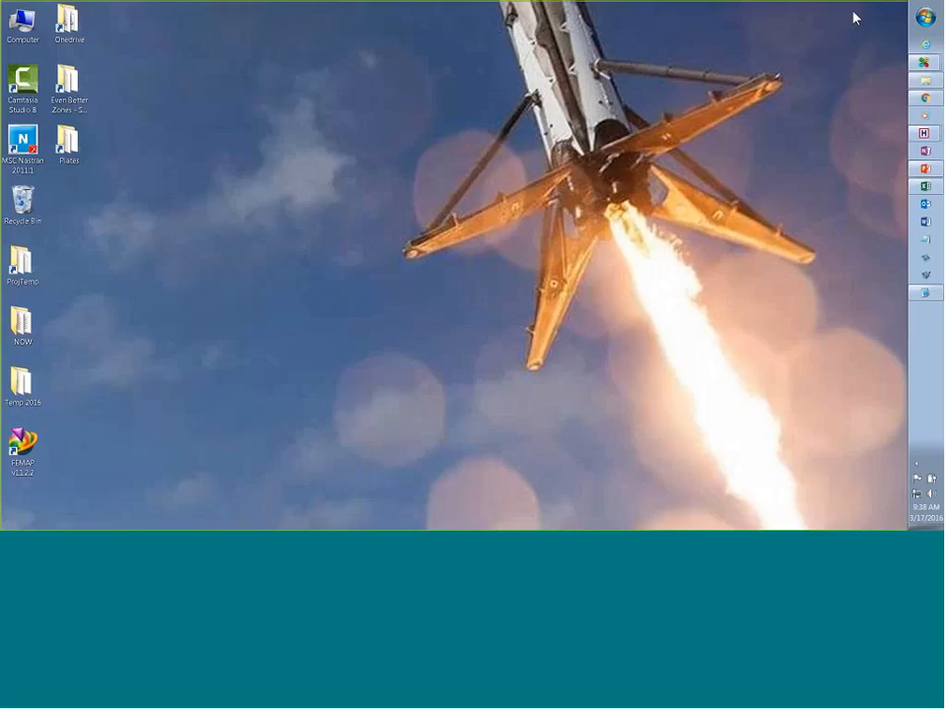
pyautogui.moveTo(930, 67)
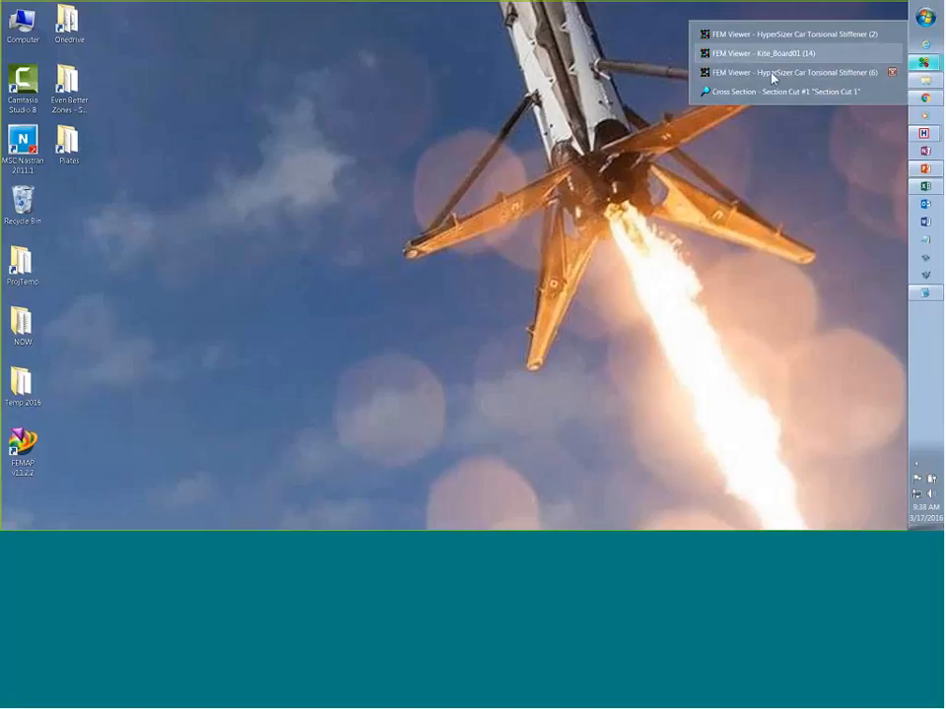
pyautogui.click(768, 72)
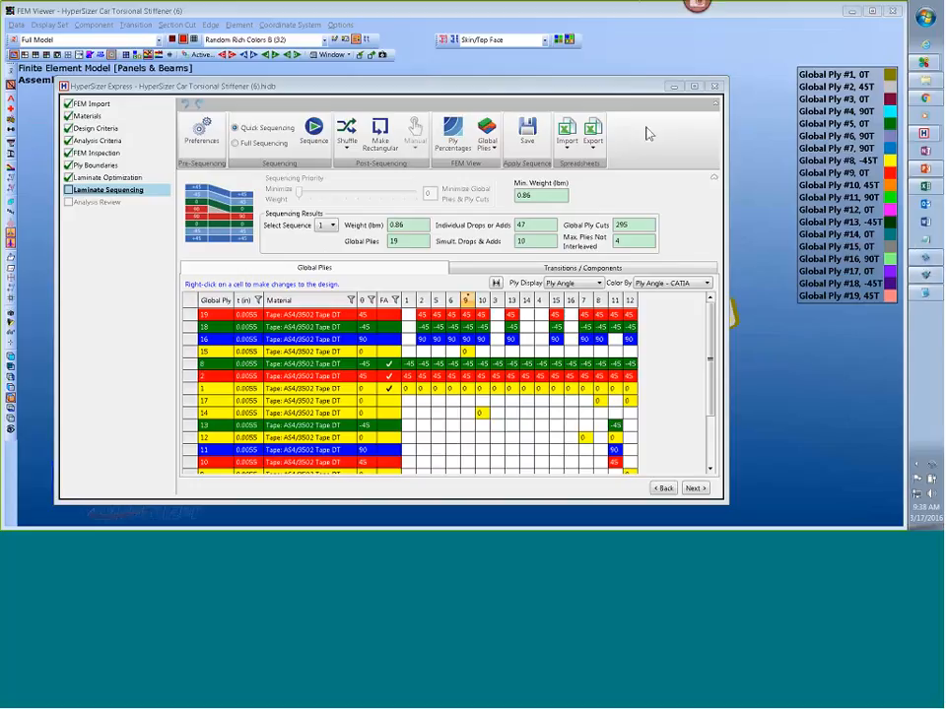
pyautogui.press('Print')
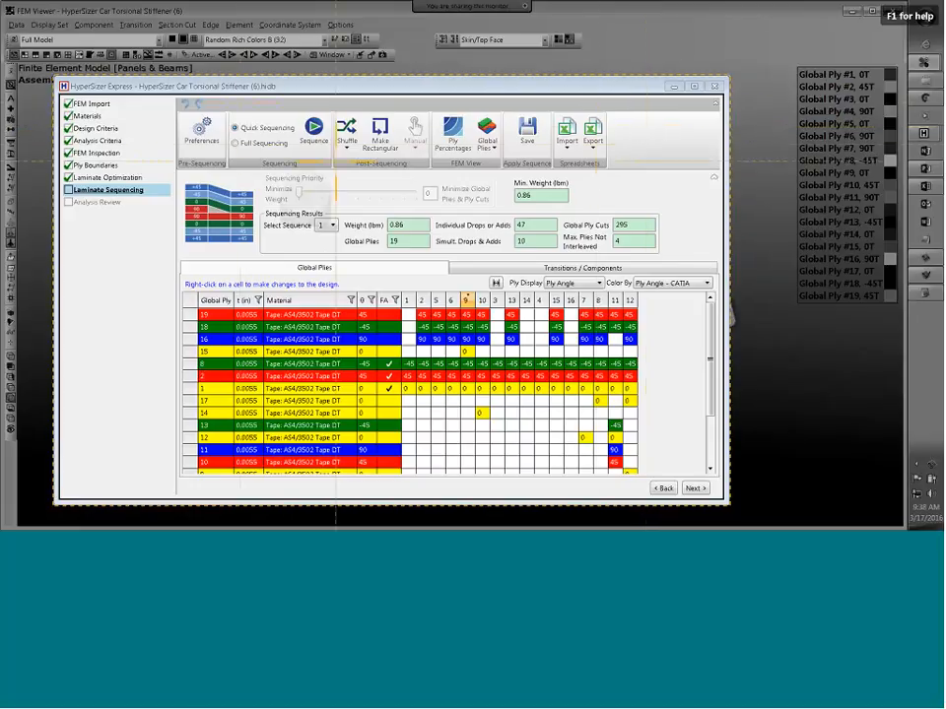
pyautogui.moveTo(152, 92); pyautogui.dragTo(730, 497)
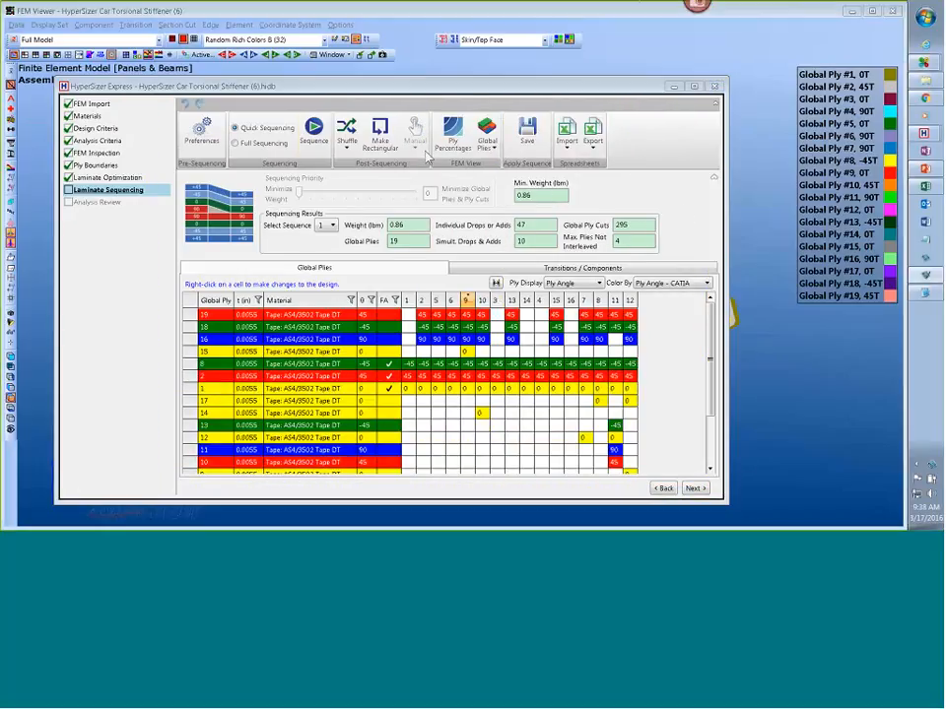
# - Run full sequencing with the sequencing priority set to 10, minimizing global plies and ply cuts
pyautogui.click(236, 142)
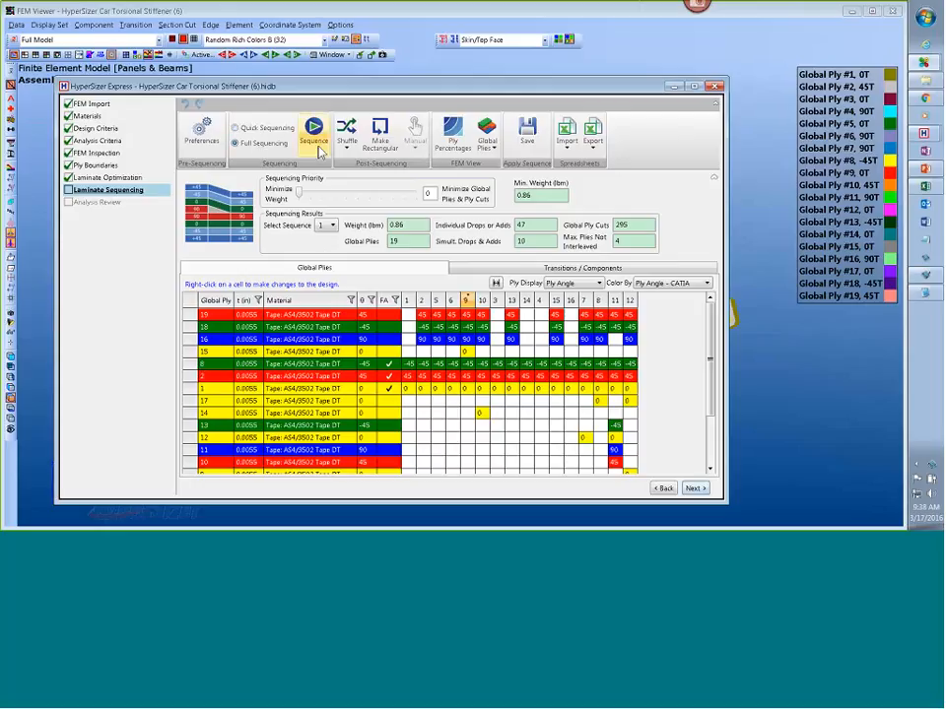
pyautogui.moveTo(321, 194); pyautogui.dragTo(421, 204)
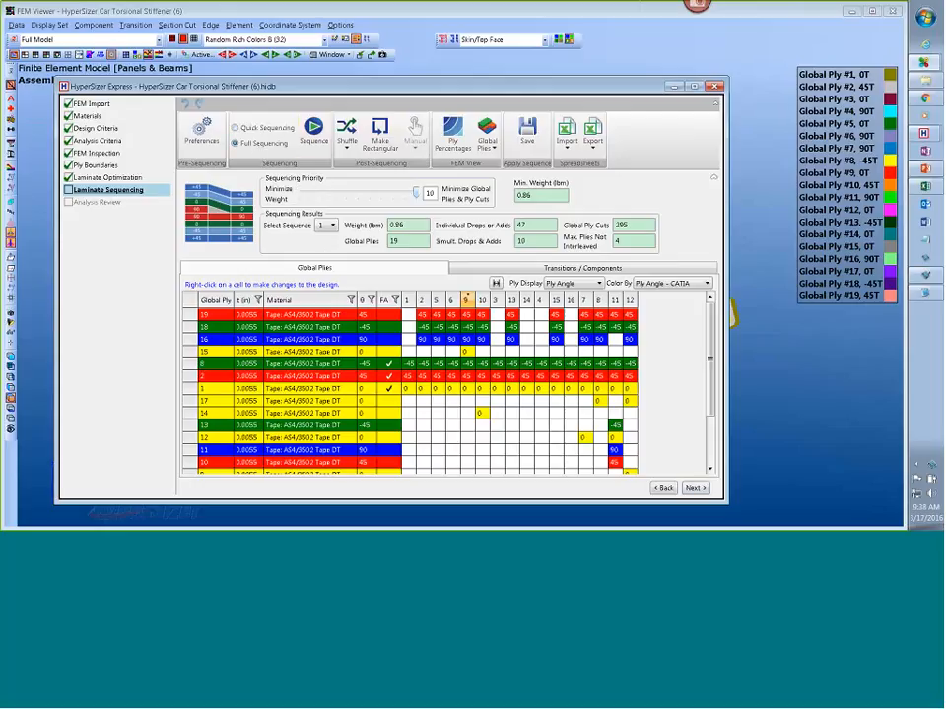
pyautogui.click(313, 133)
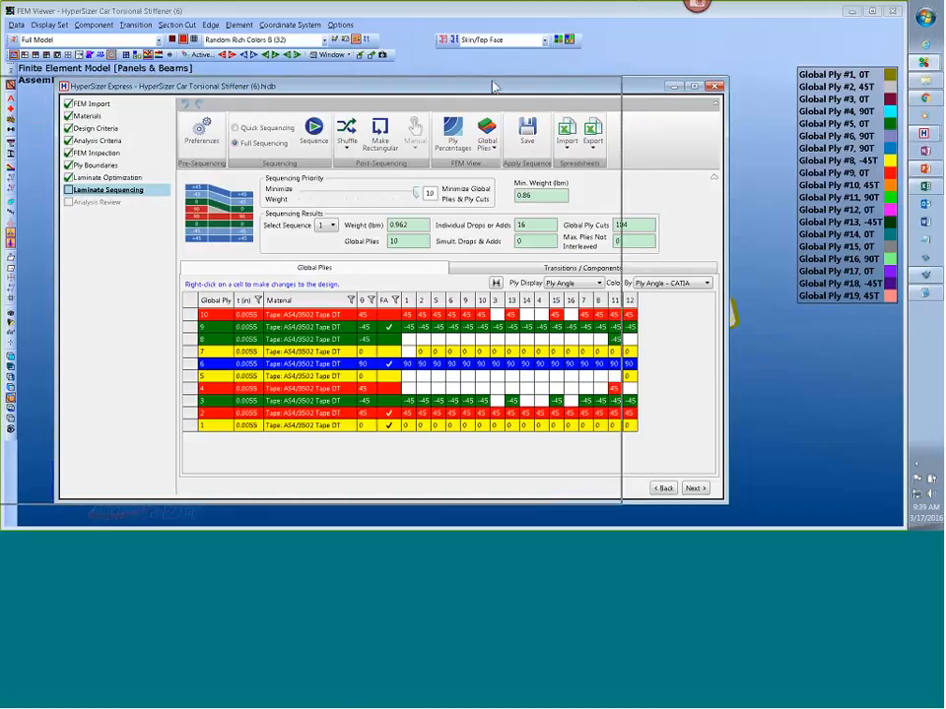
# - Place the full sequencing results beside the Snagit capture of the quick sequencing results and compare them
pyautogui.moveTo(567, 81); pyautogui.dragTo(398, 79)
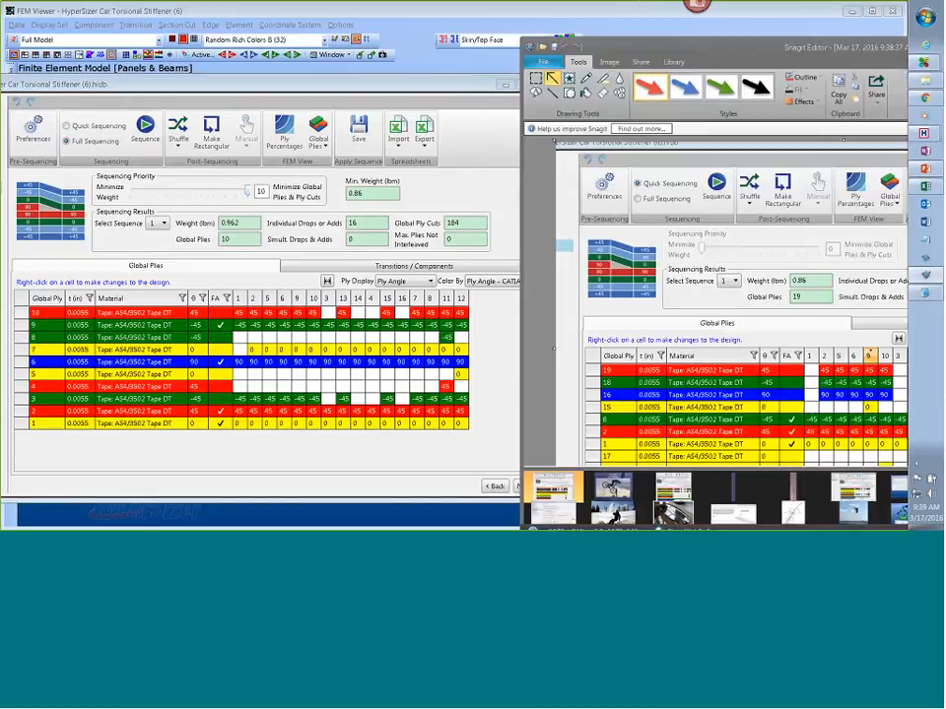
pyautogui.moveTo(760, 49); pyautogui.dragTo(717, 51)
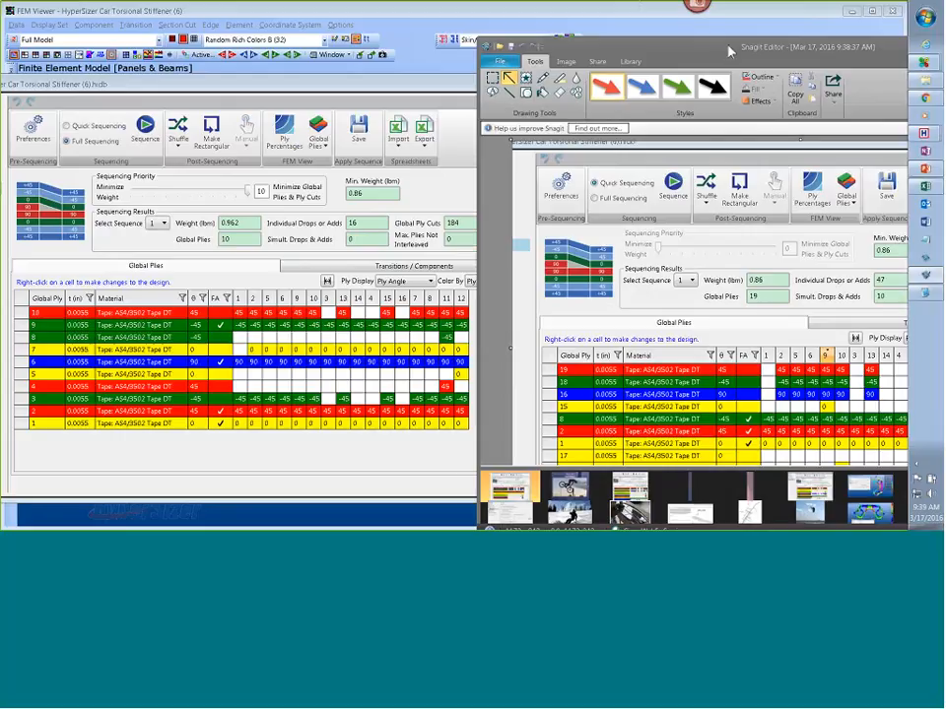
pyautogui.moveTo(729, 51); pyautogui.dragTo(689, 51)
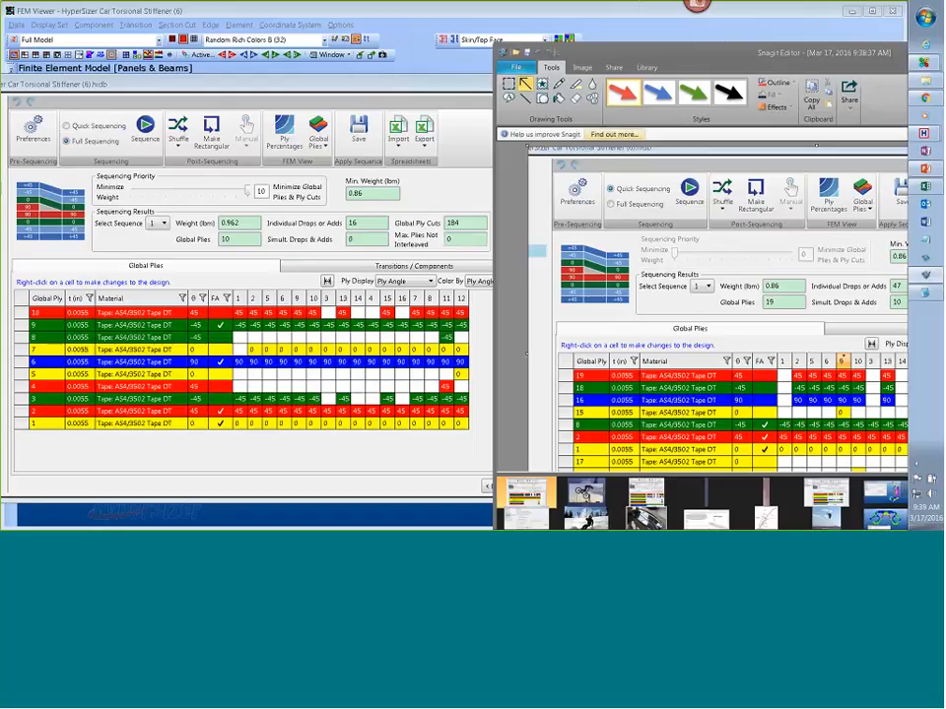
pyautogui.moveTo(705, 62); pyautogui.dragTo(563, 75)
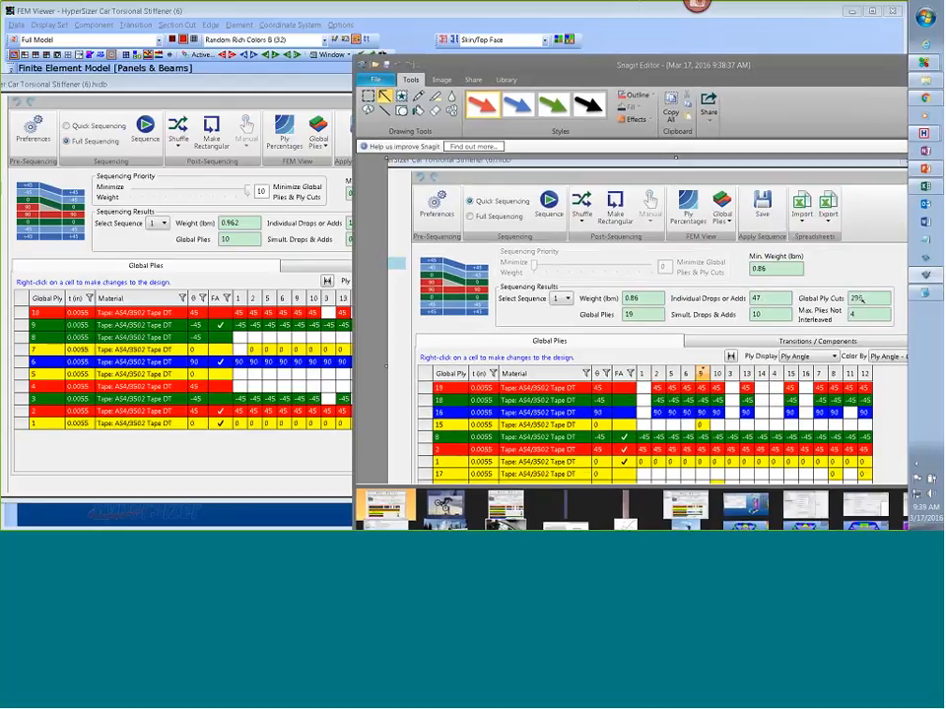
pyautogui.moveTo(544, 65); pyautogui.dragTo(754, 88)
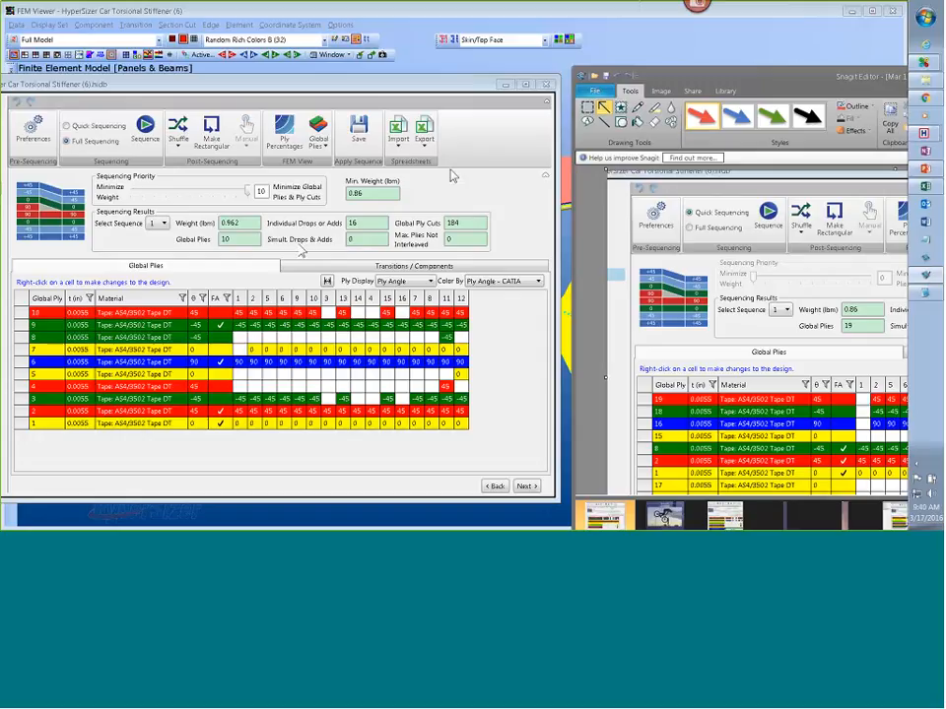
# - Bring the HyperSizer Express window back over the FEM Viewer and select sequence 7 from the sequencing results
pyautogui.click(503, 86)
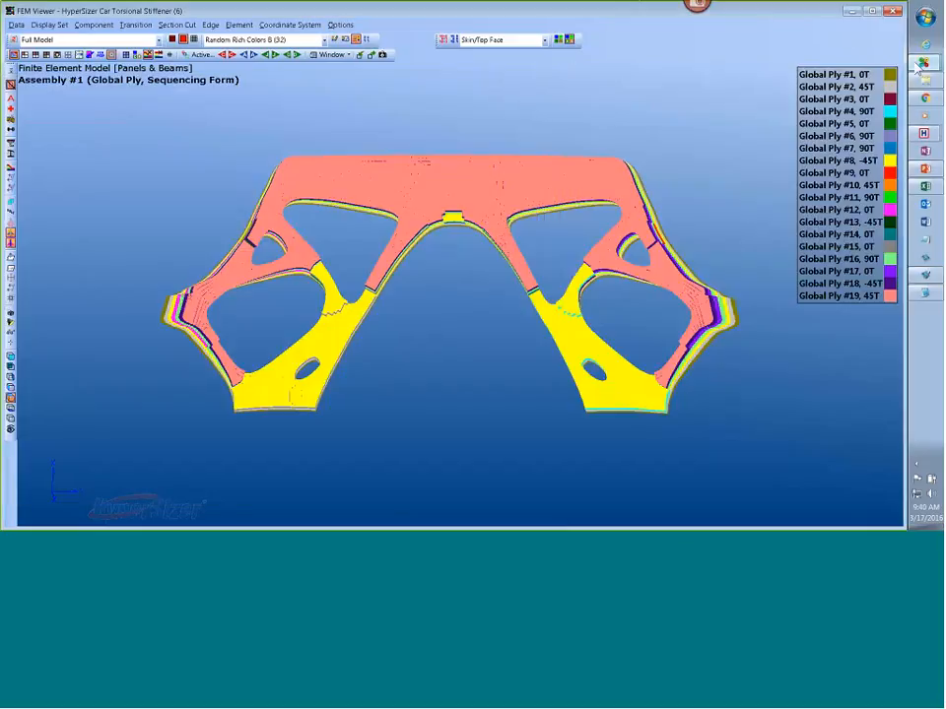
pyautogui.moveTo(922, 65)
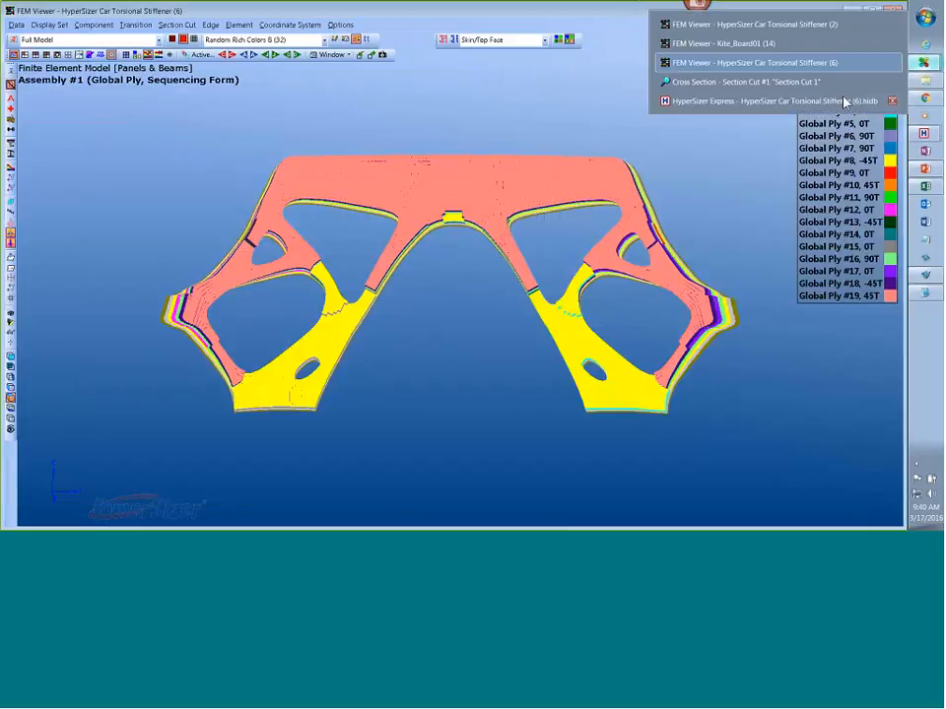
pyautogui.click(780, 103)
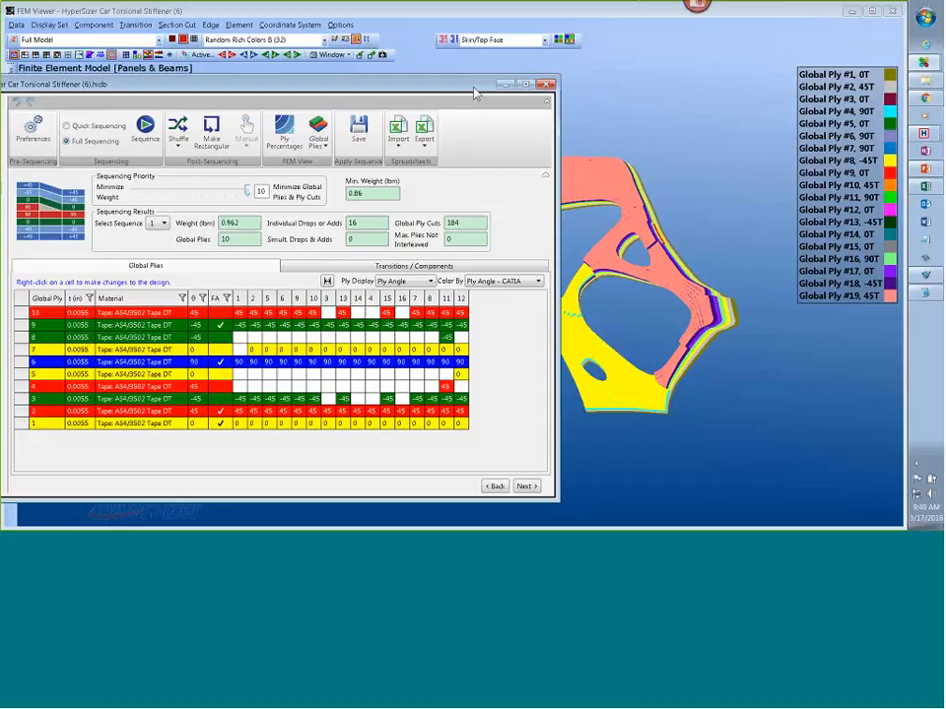
pyautogui.moveTo(426, 95); pyautogui.dragTo(493, 77)
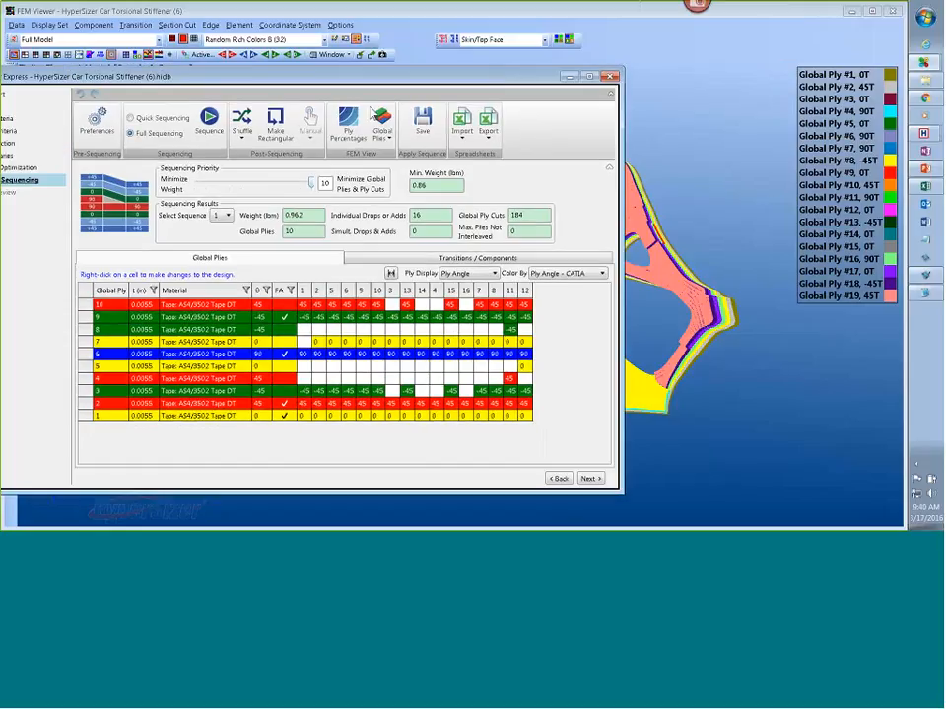
pyautogui.click(221, 215)
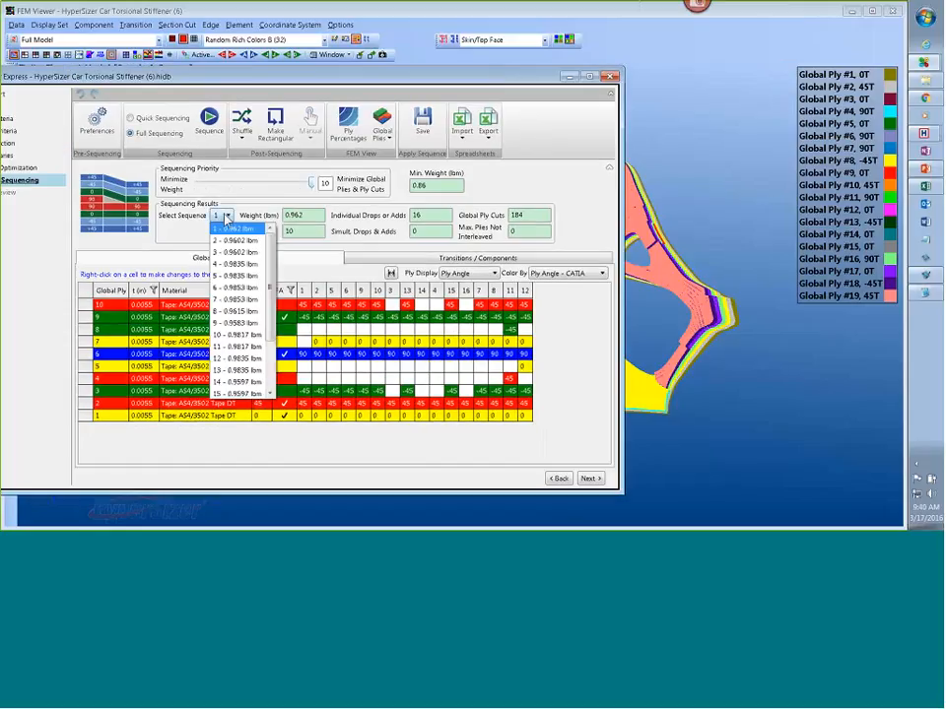
pyautogui.click(234, 301)
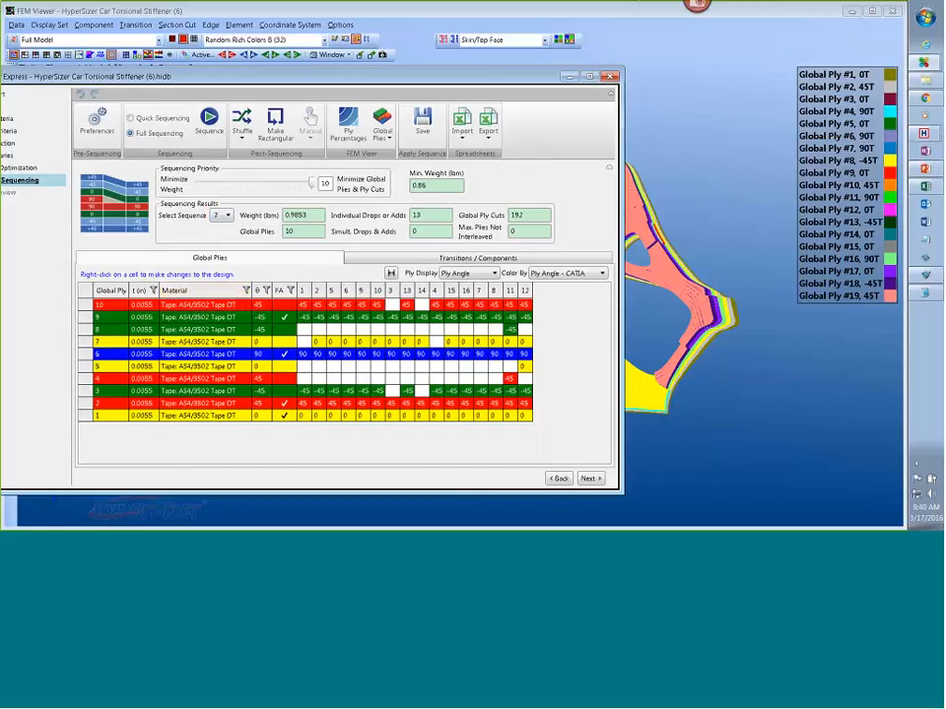
# - Preview sequence 19 in the sequencing results and switch to sequence 1 as the chosen laminate sequence
pyautogui.click(227, 215)
pyautogui.click(237, 370)
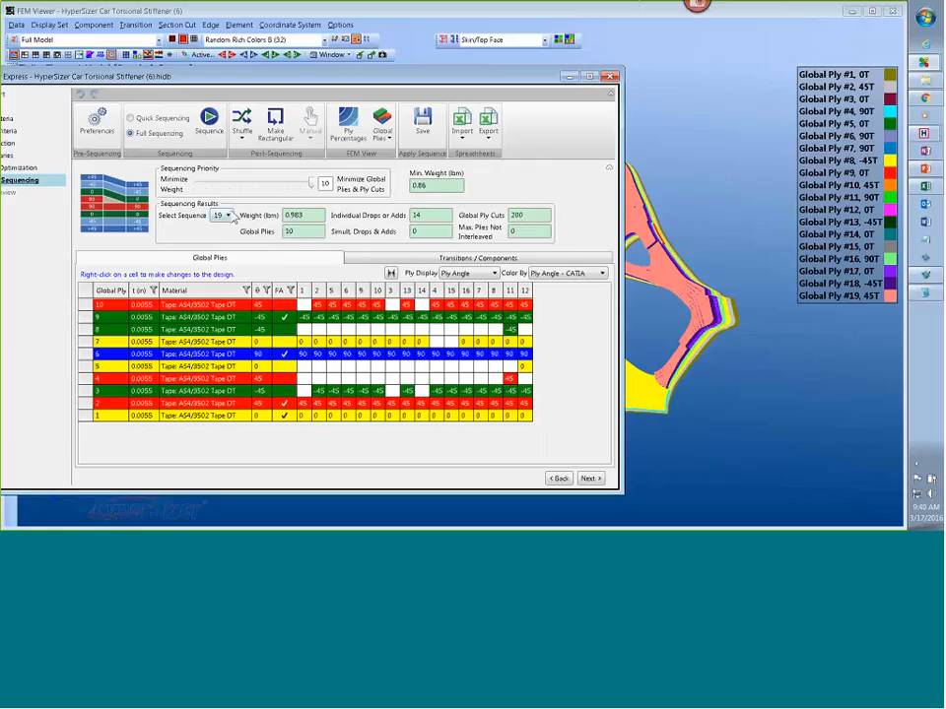
pyautogui.click(227, 215)
pyautogui.scroll(2, 247, 295)
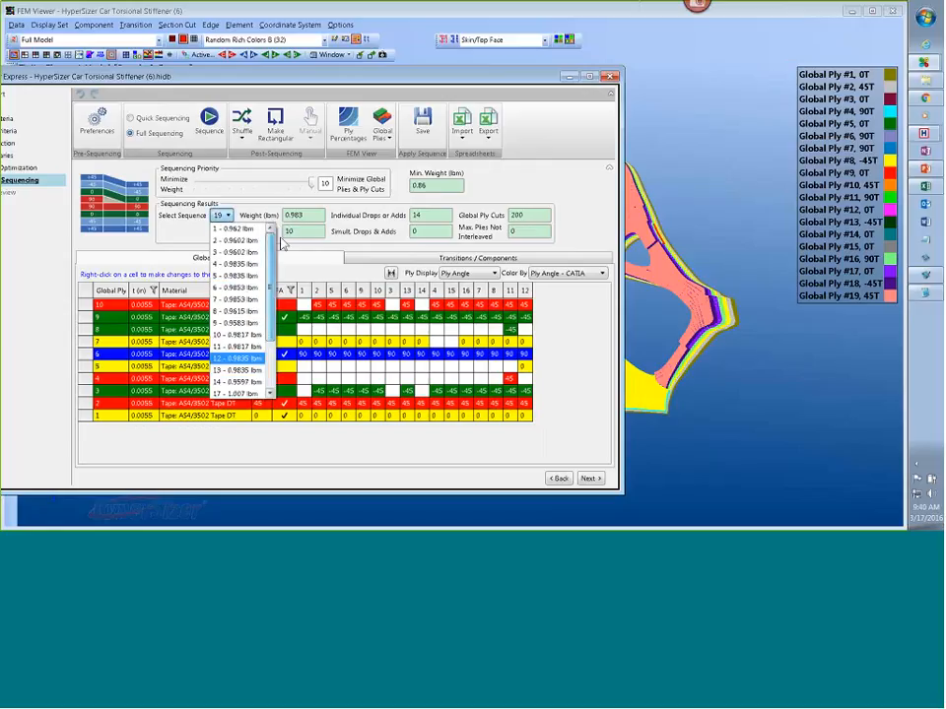
pyautogui.click(237, 228)
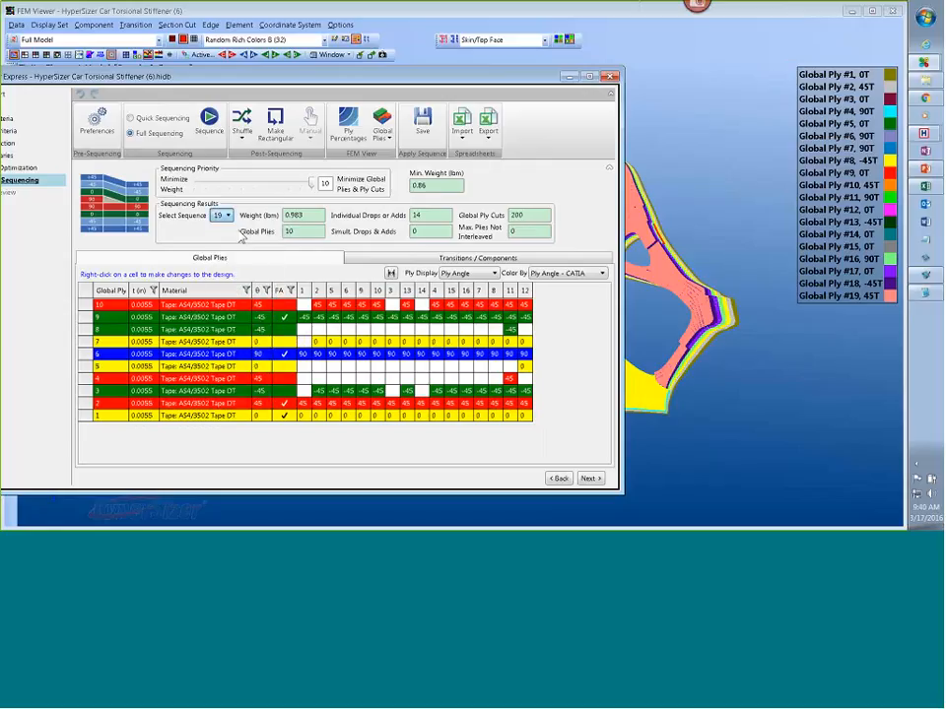
# - Leave laminate sequencing, saving sequence 1 and committing the laminate changes to the components
pyautogui.click(591, 479)
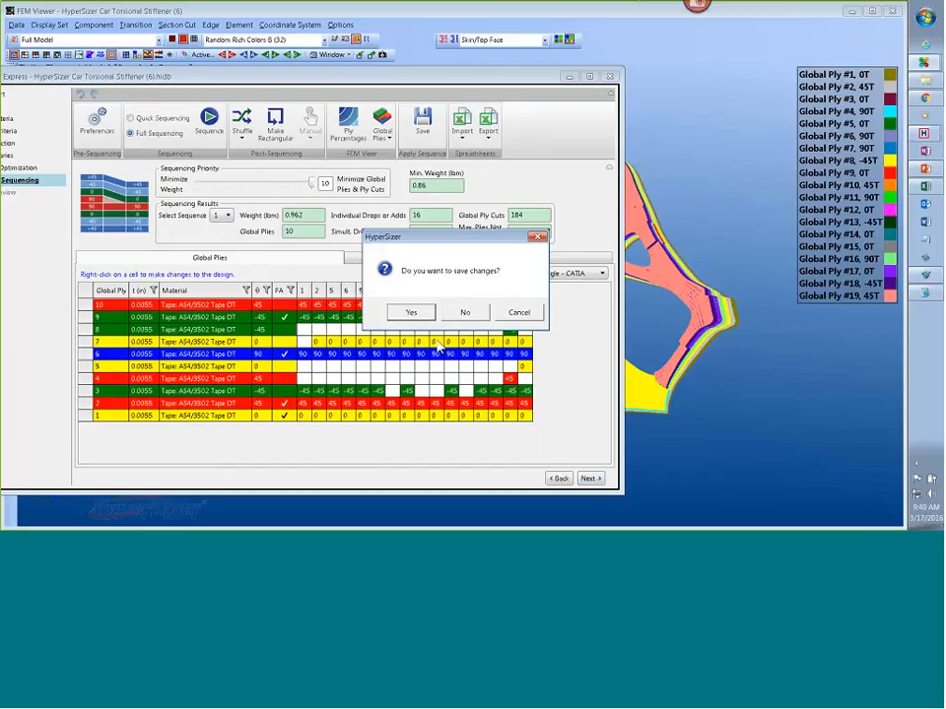
pyautogui.click(418, 314)
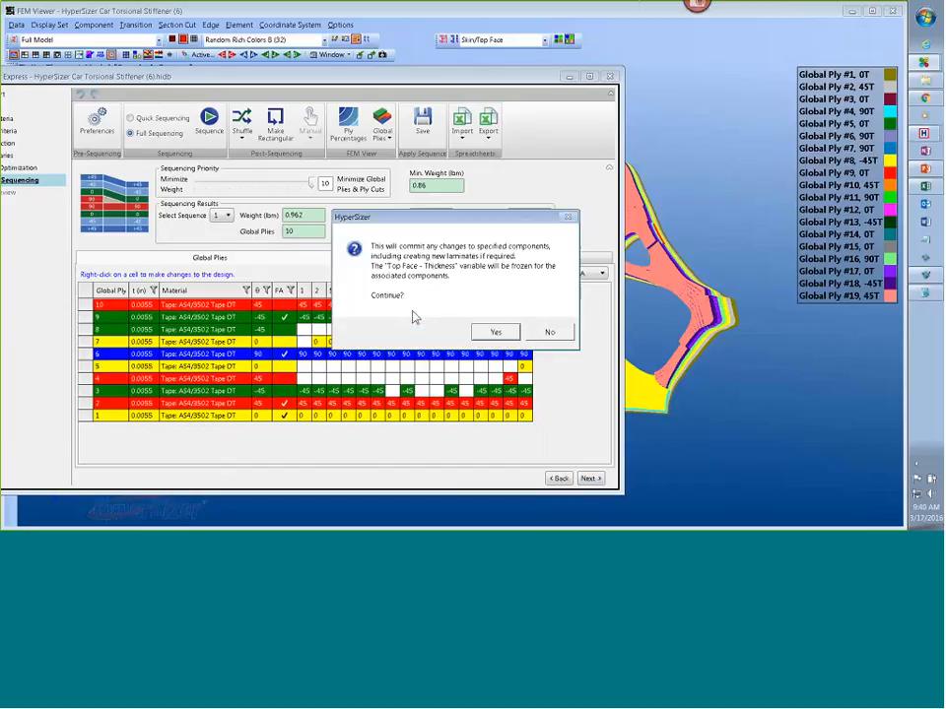
pyautogui.click(495, 332)
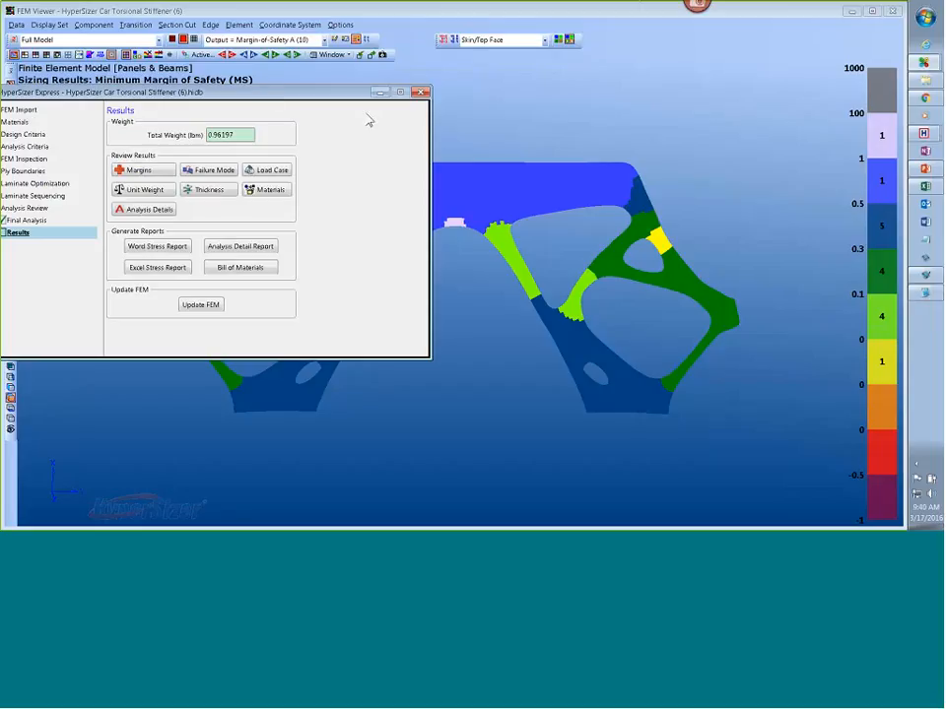
# - Rotate the stiffener upright beside the results window and plot the laminate material result for each component
pyautogui.moveTo(503, 205); pyautogui.dragTo(614, 209, button='middle')
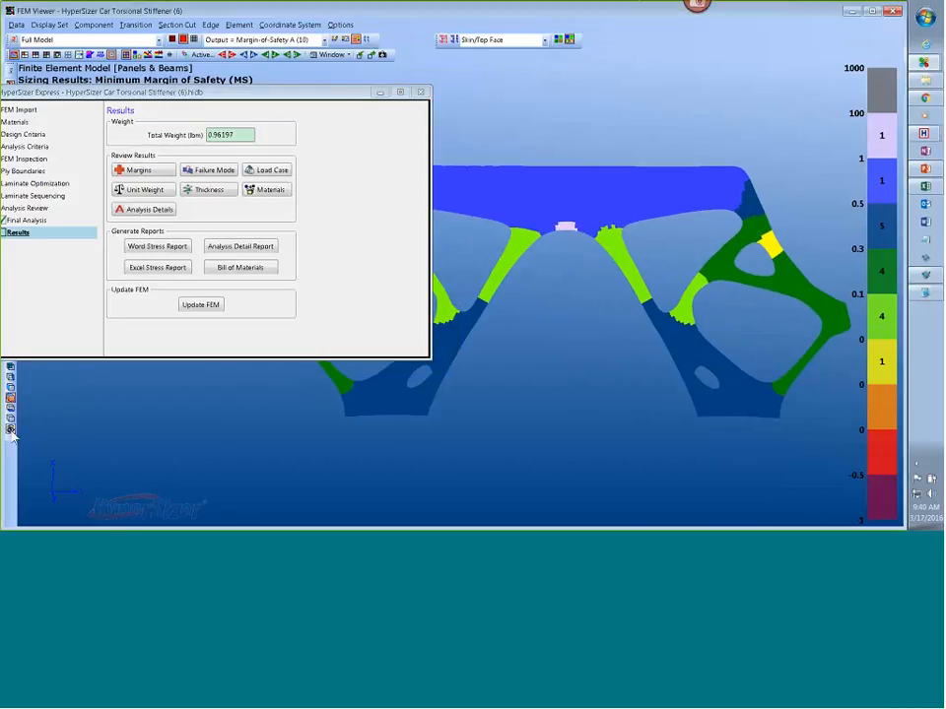
pyautogui.click(11, 398)
pyautogui.moveTo(601, 352); pyautogui.dragTo(722, 333, button='middle')
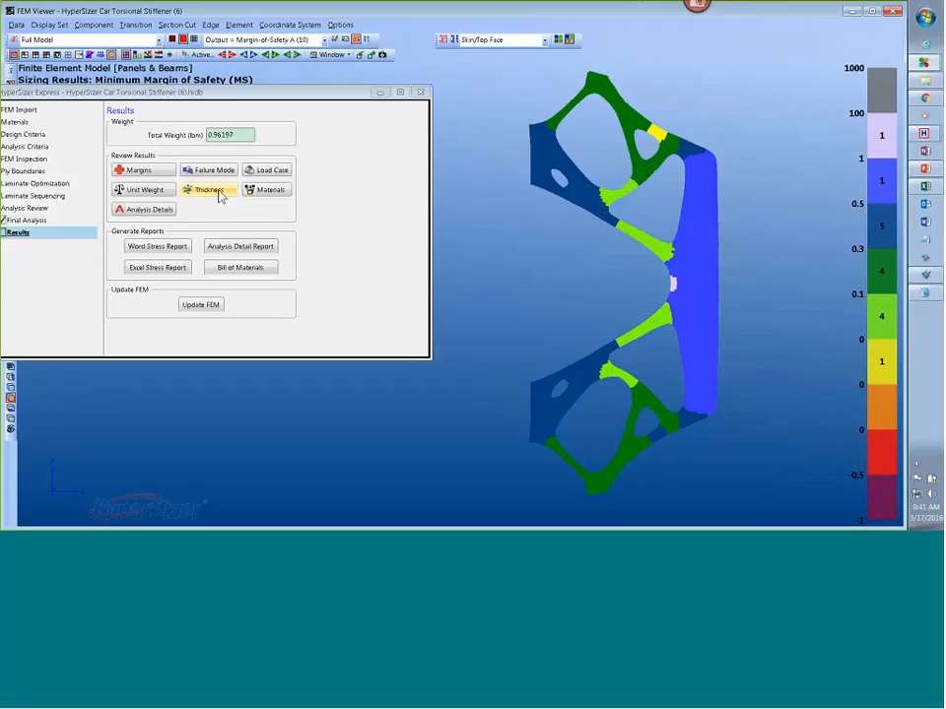
pyautogui.click(268, 189)
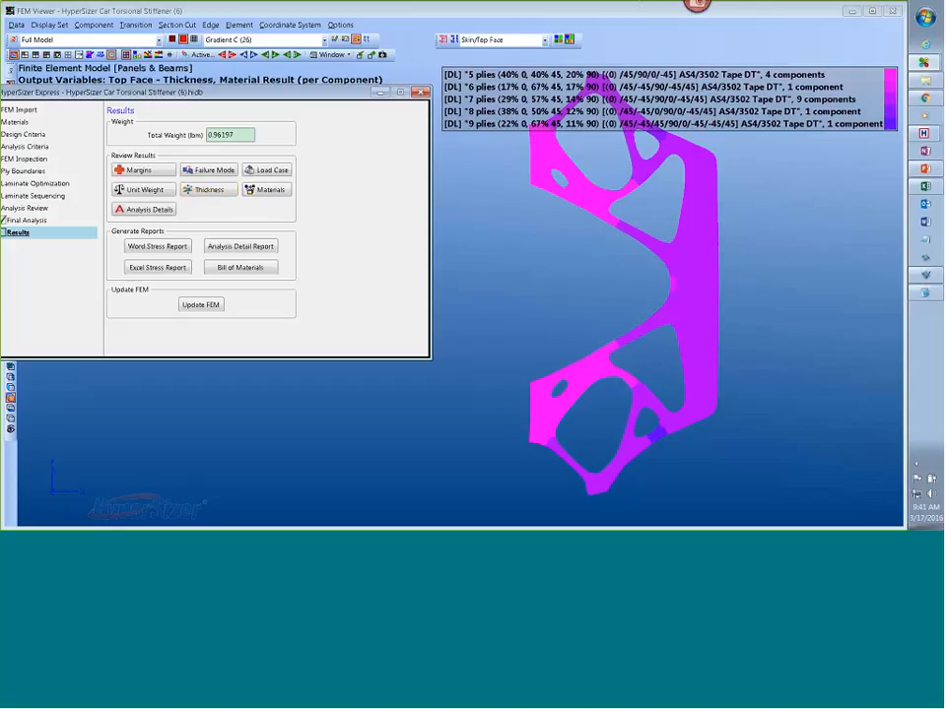
pyautogui.moveTo(343, 97); pyautogui.dragTo(378, 109)
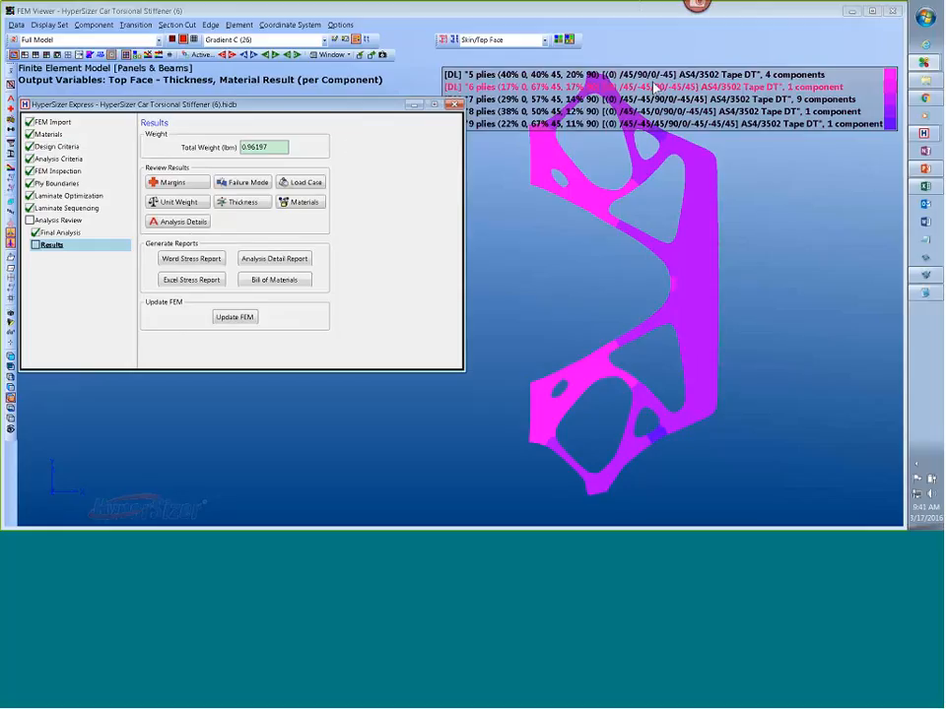
# - Include FEA iterations in the FEA solver setup and test the Nastran solver execution
pyautogui.click(66, 159)
pyautogui.click(55, 122)
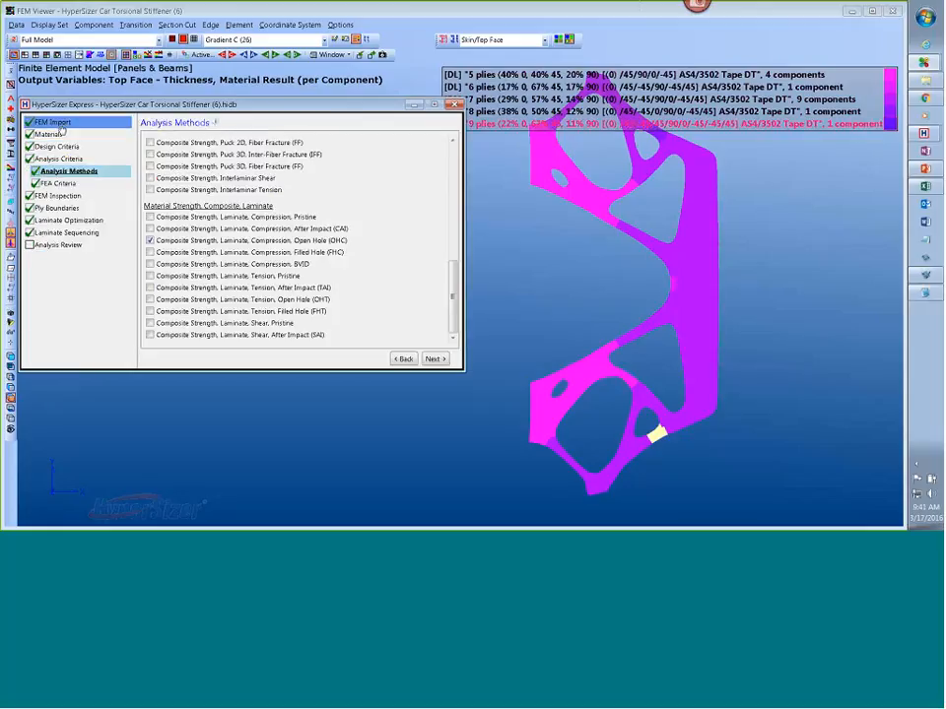
pyautogui.click(56, 220)
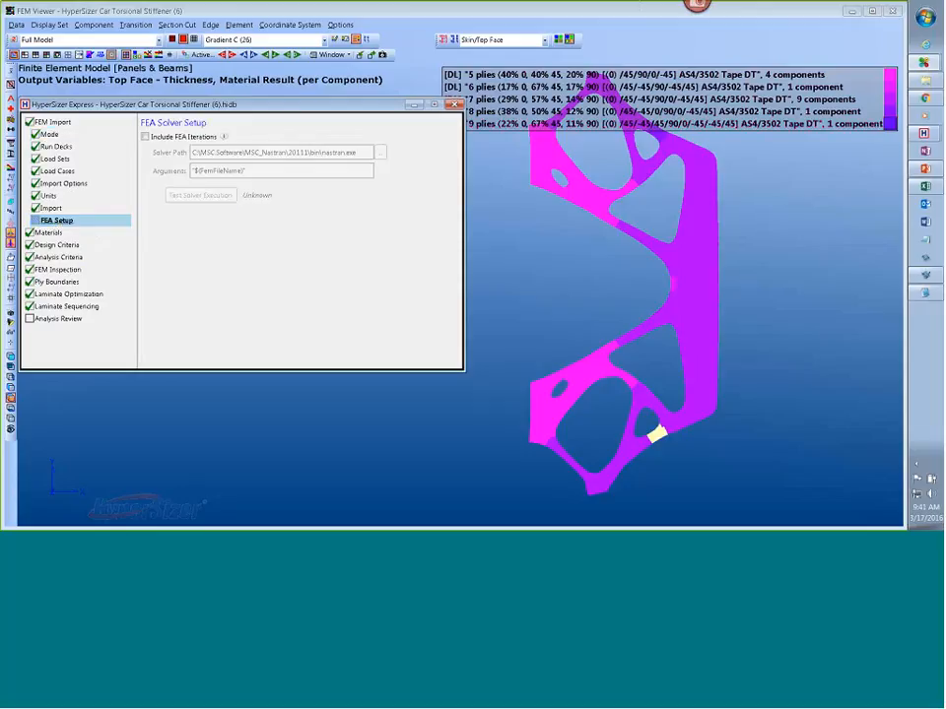
pyautogui.click(145, 136)
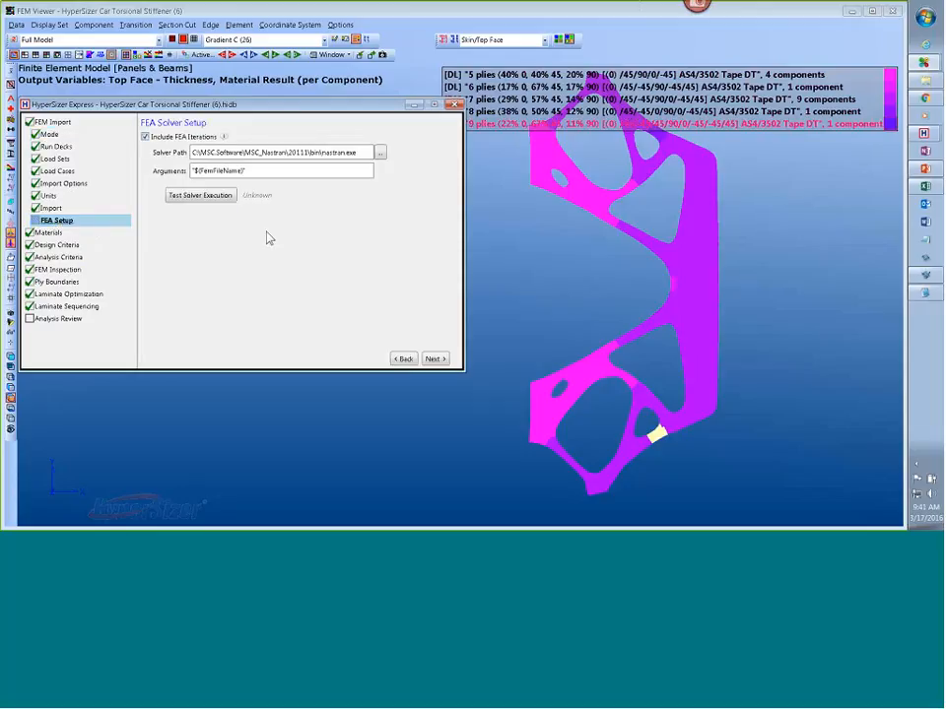
pyautogui.click(206, 196)
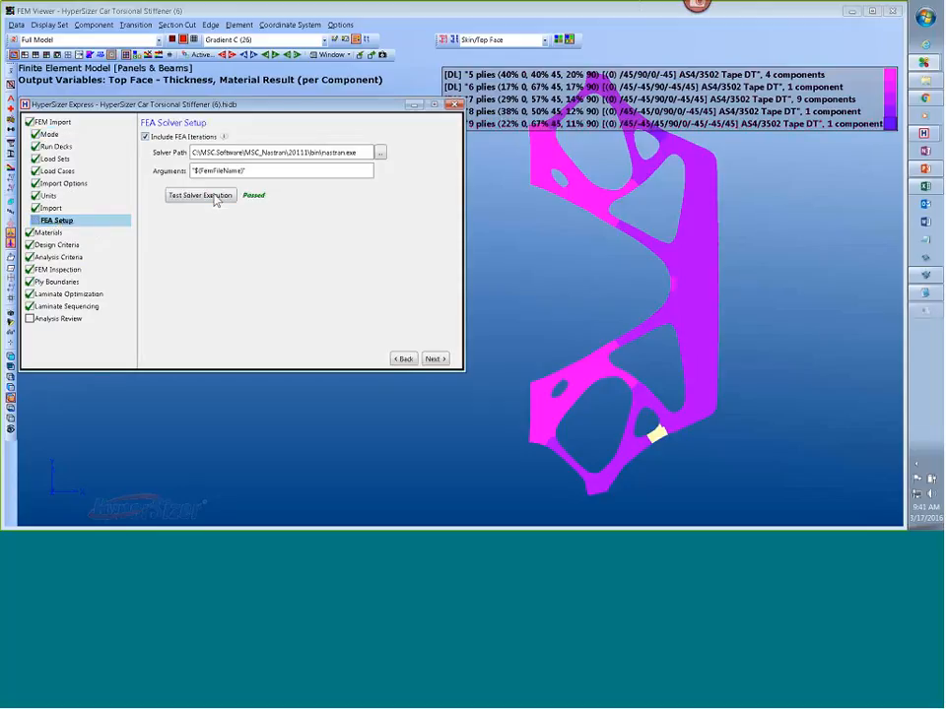
# - Turn off the laminate open hole compression (OHC) analysis method and open the FEA criteria
pyautogui.click(67, 259)
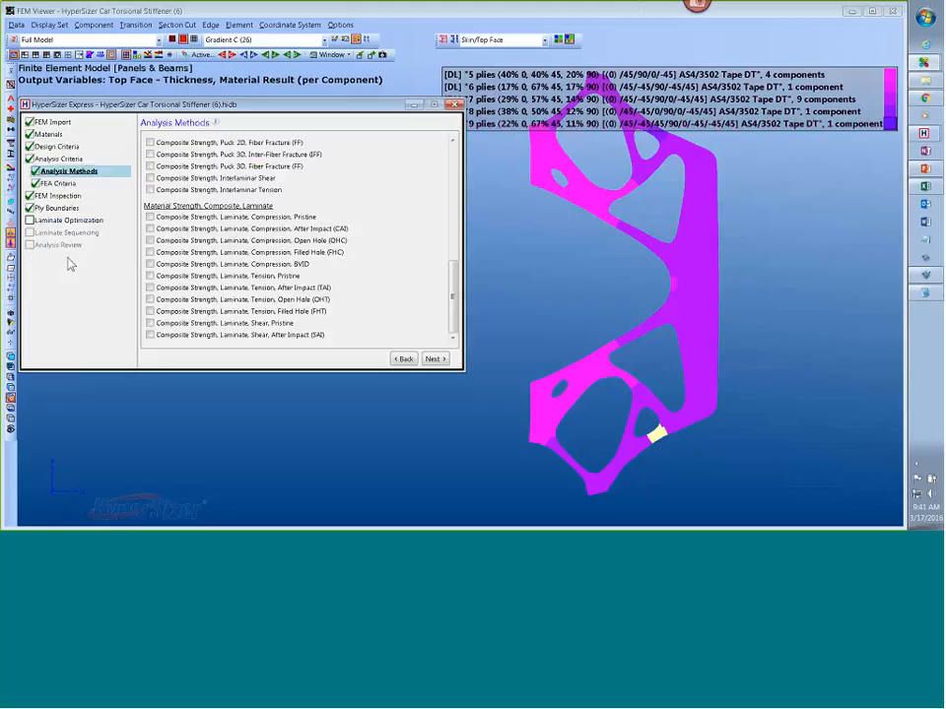
pyautogui.click(73, 185)
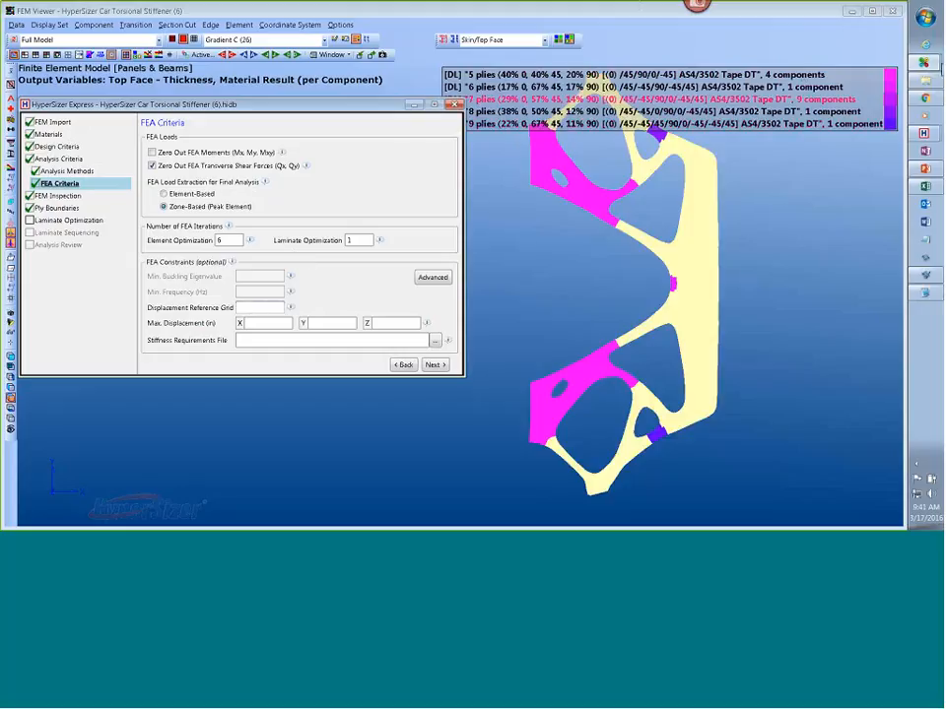
# - Check the deflection limit and FEM grid node on the Automotive: Torsional Stiffener slide in PowerPoint, and return to HyperSizer
pyautogui.click(926, 166)
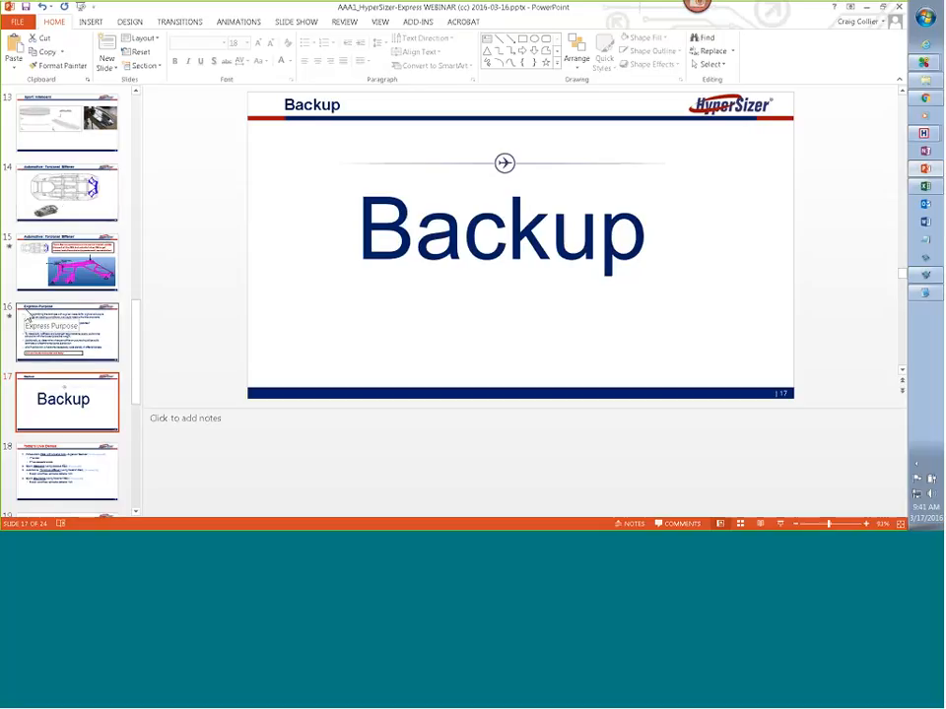
pyautogui.click(54, 265)
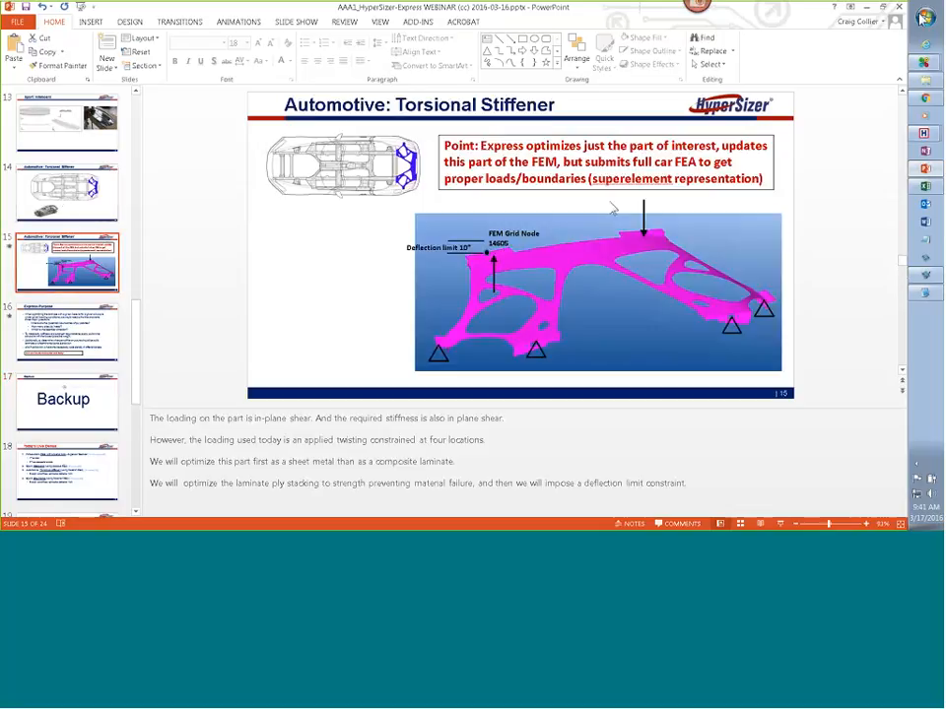
pyautogui.click(867, 8)
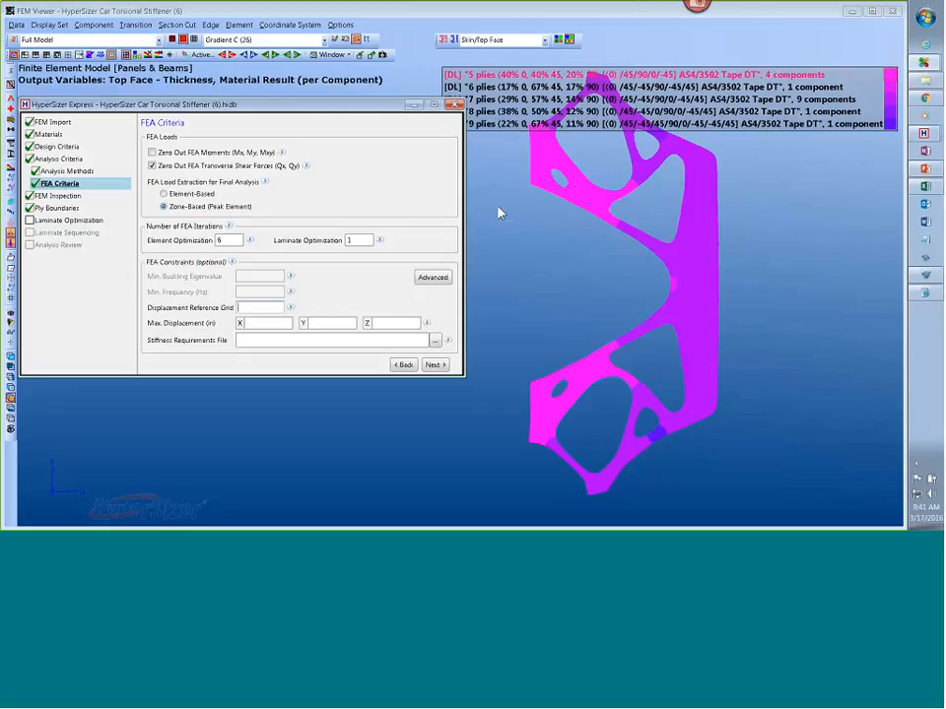
# - Set the displacement reference grid to 14605 with a maximum Z displacement of 10 in, and continue to FEM inspection
pyautogui.click(253, 308)
pyautogui.write('10')
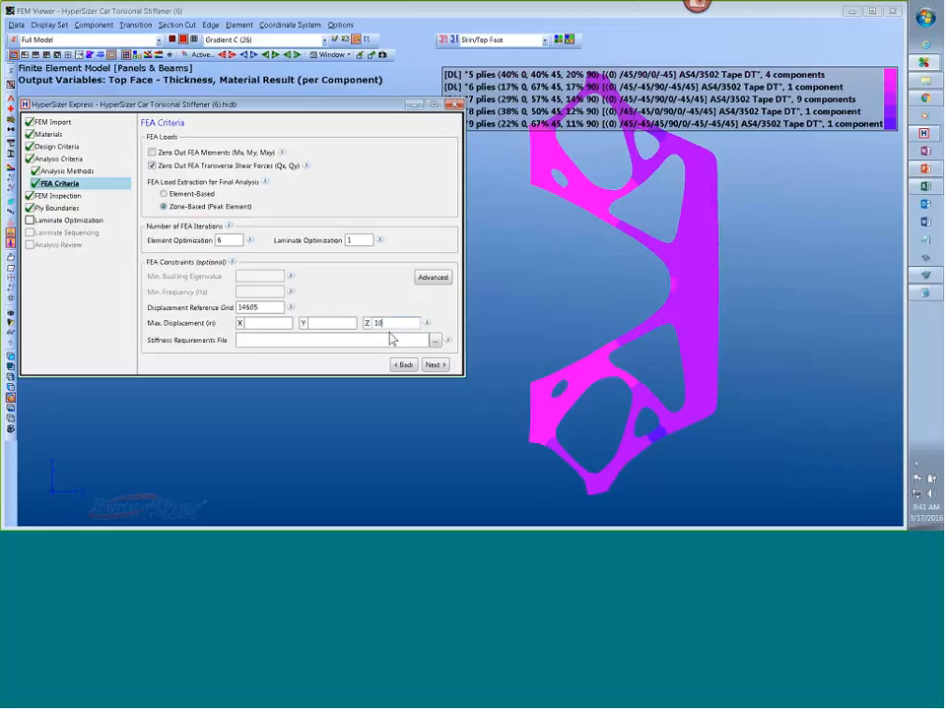
pyautogui.click(434, 366)
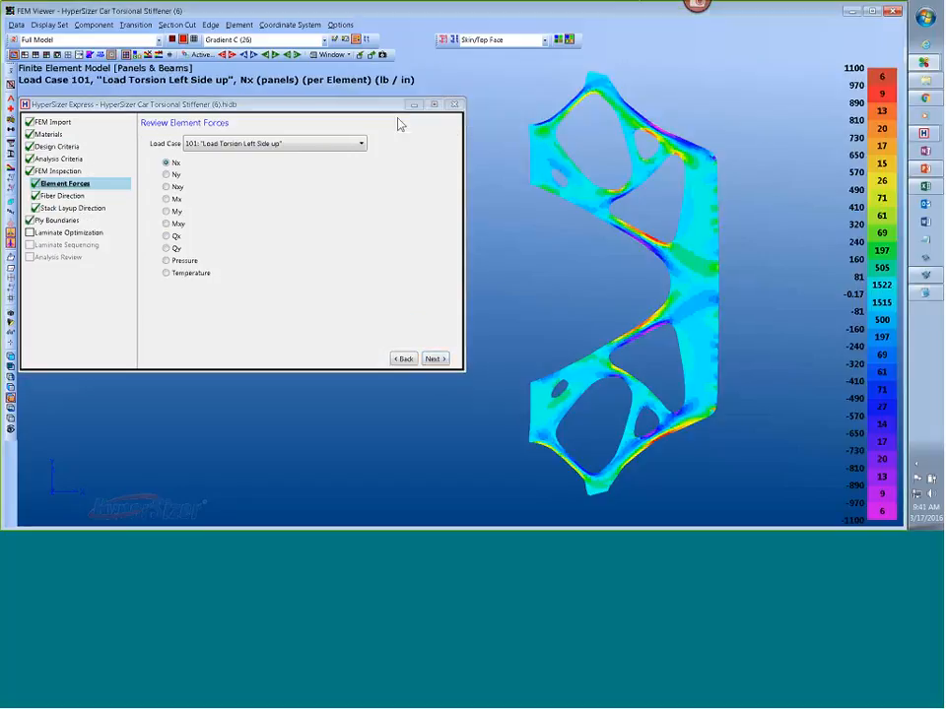
# - Plot the FEA translation magnitude for load case 101 on the stiffener using the Gradient B2 (20) color palette
pyautogui.moveTo(325, 105); pyautogui.dragTo(404, 203)
pyautogui.click(16, 25)
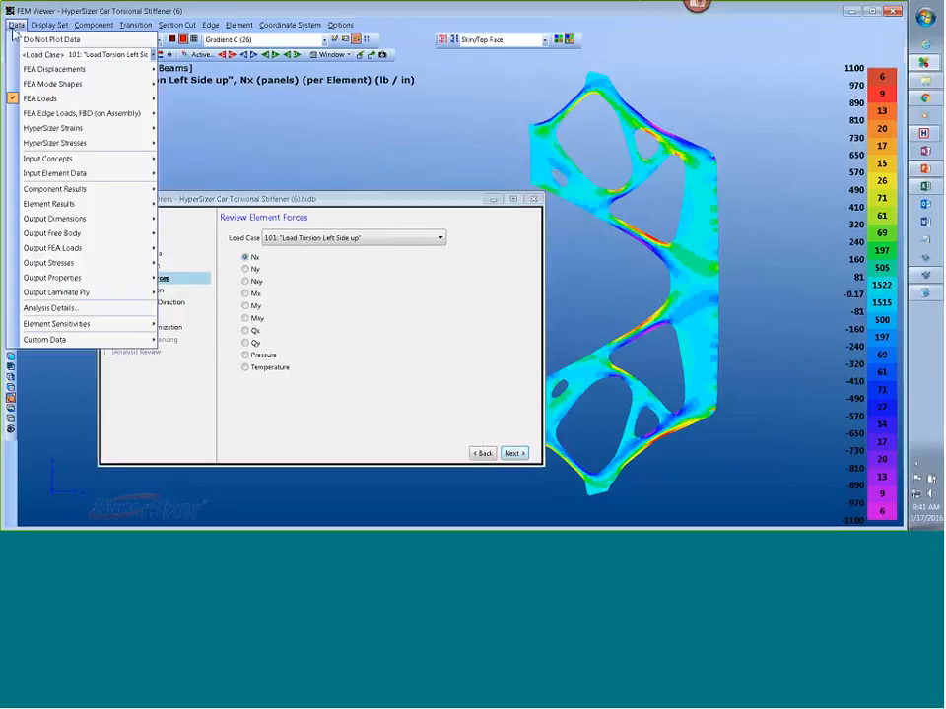
pyautogui.moveTo(88, 69)
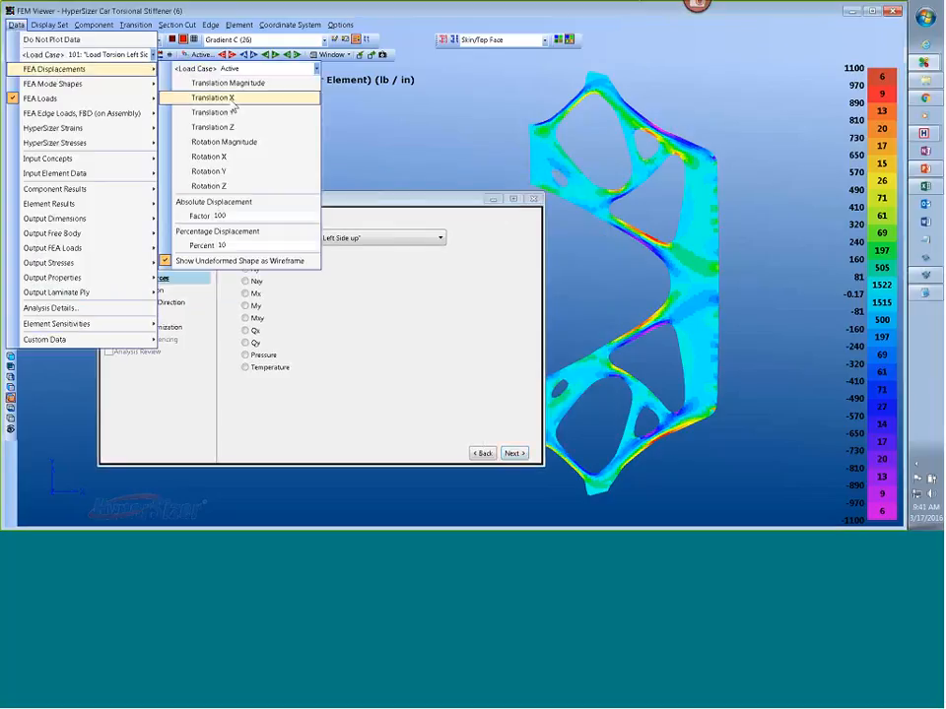
pyautogui.click(232, 99)
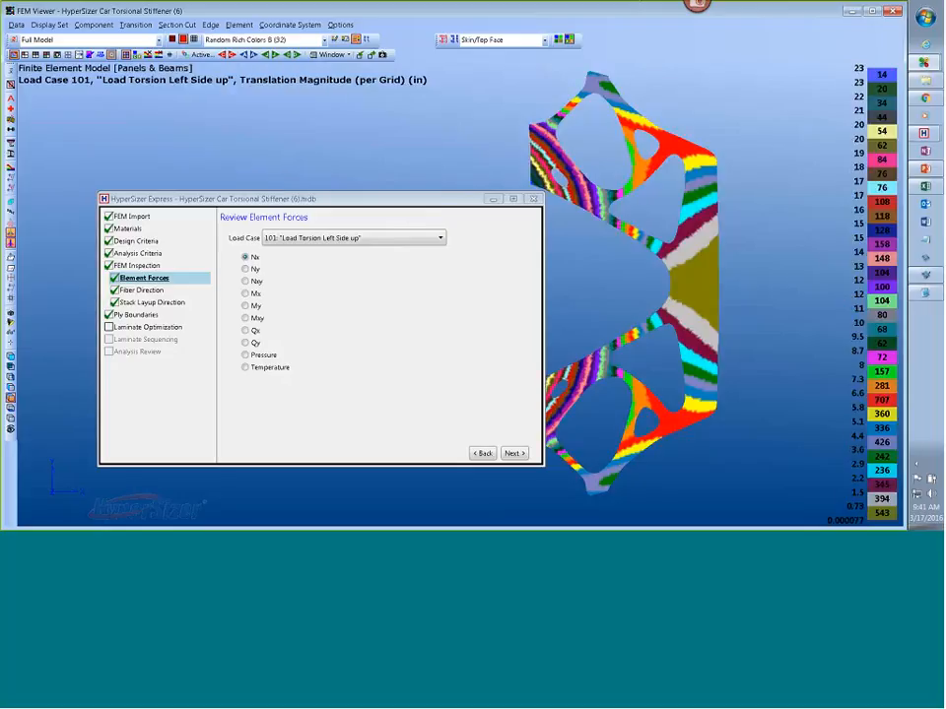
pyautogui.click(324, 39)
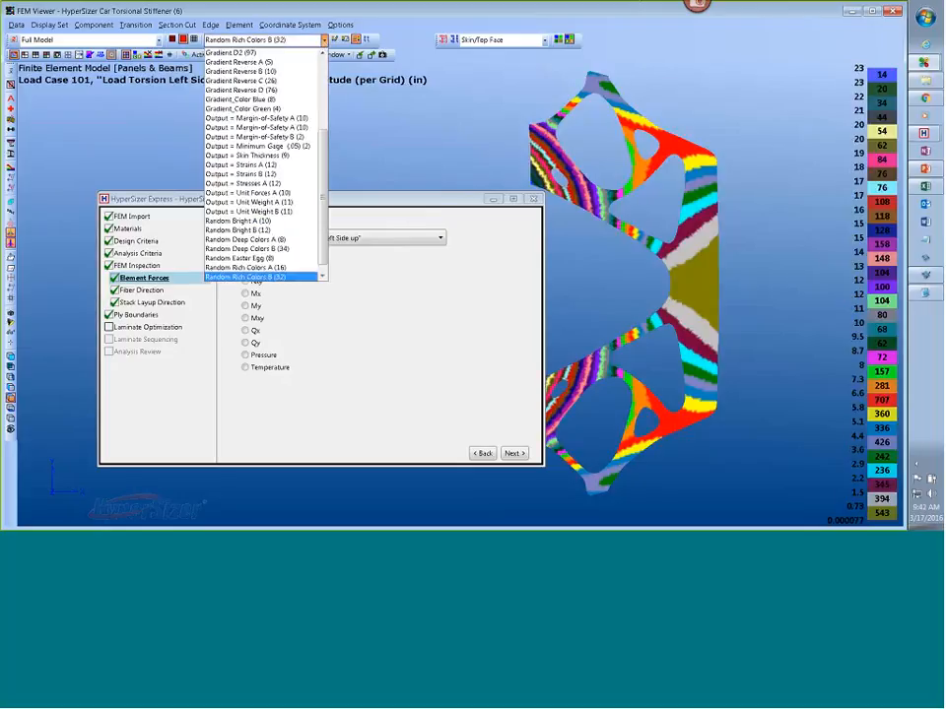
pyautogui.scroll(5, 275, 148)
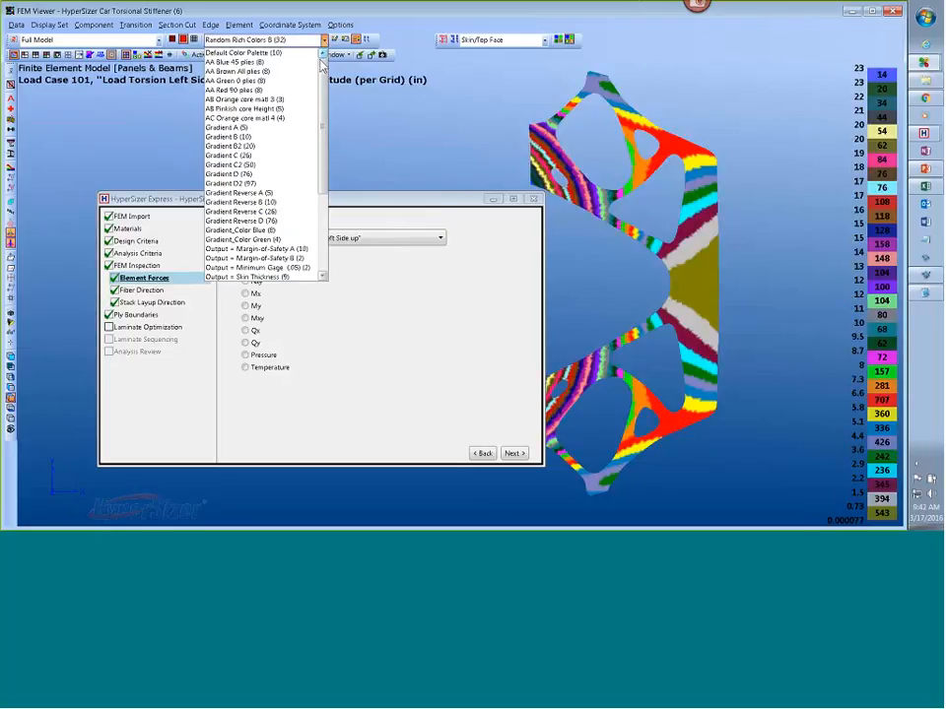
pyautogui.click(248, 146)
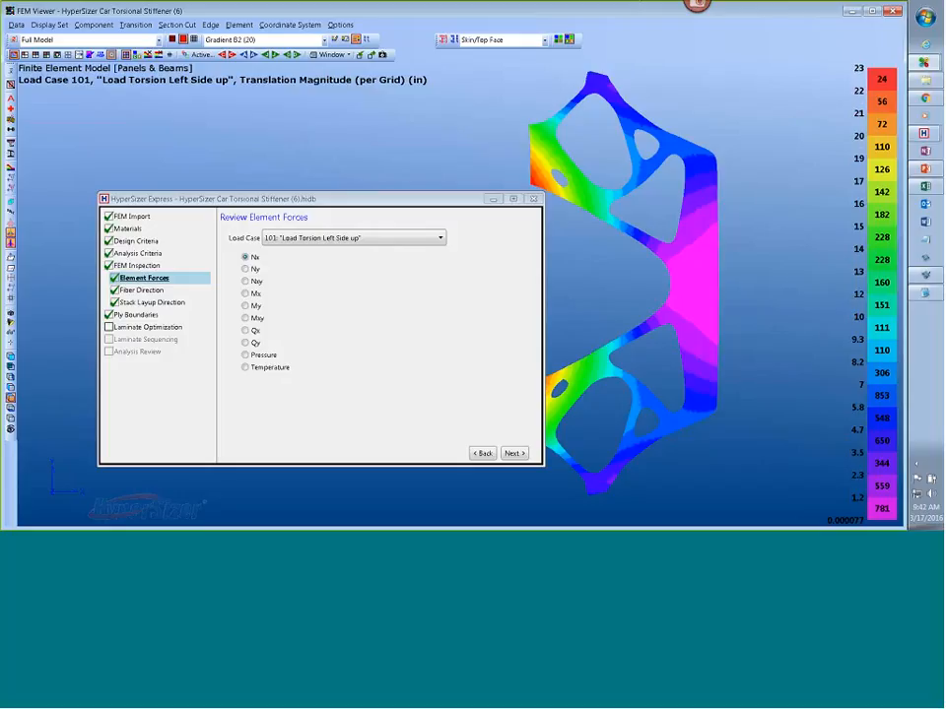
pyautogui.moveTo(618, 215); pyautogui.dragTo(668, 215, button='middle')
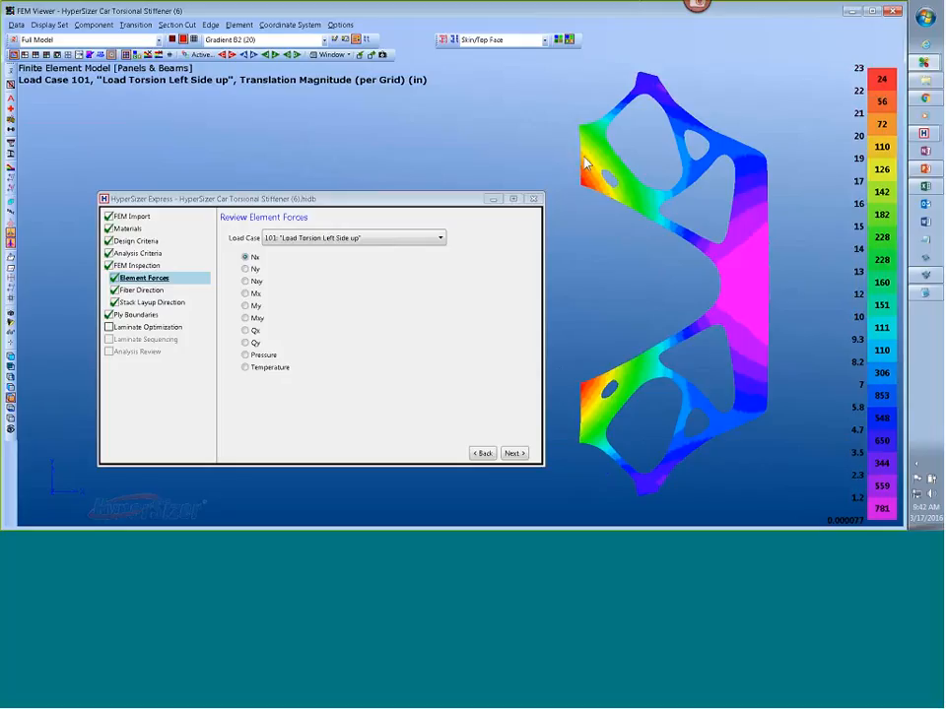
# - Display the stiffener's deformed shape using percentage displacement and examine it from an angle
pyautogui.click(16, 25)
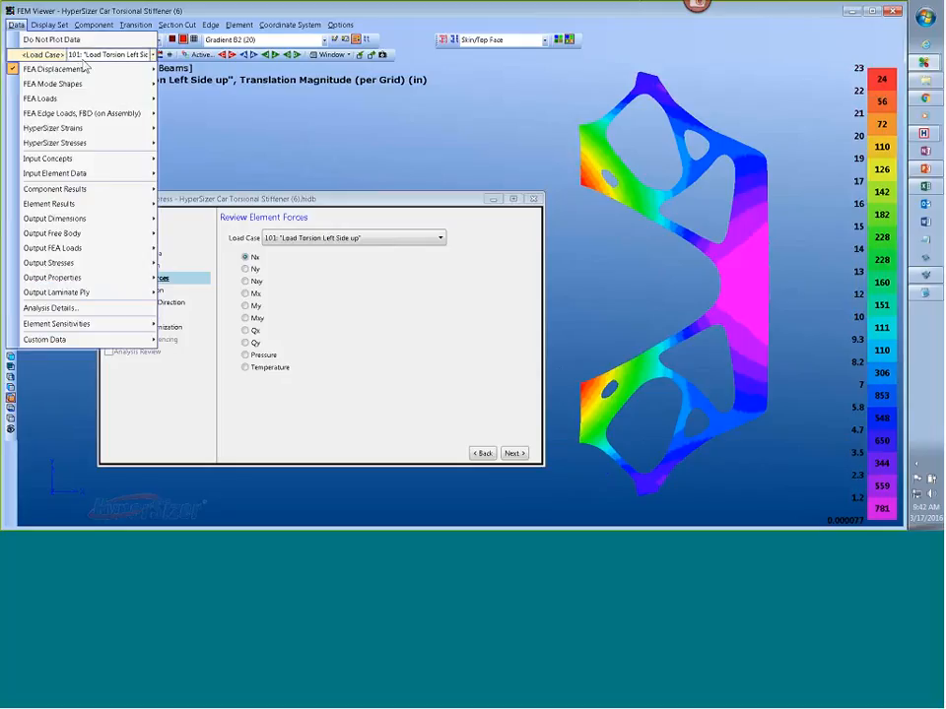
pyautogui.moveTo(84, 74)
pyautogui.click(209, 230)
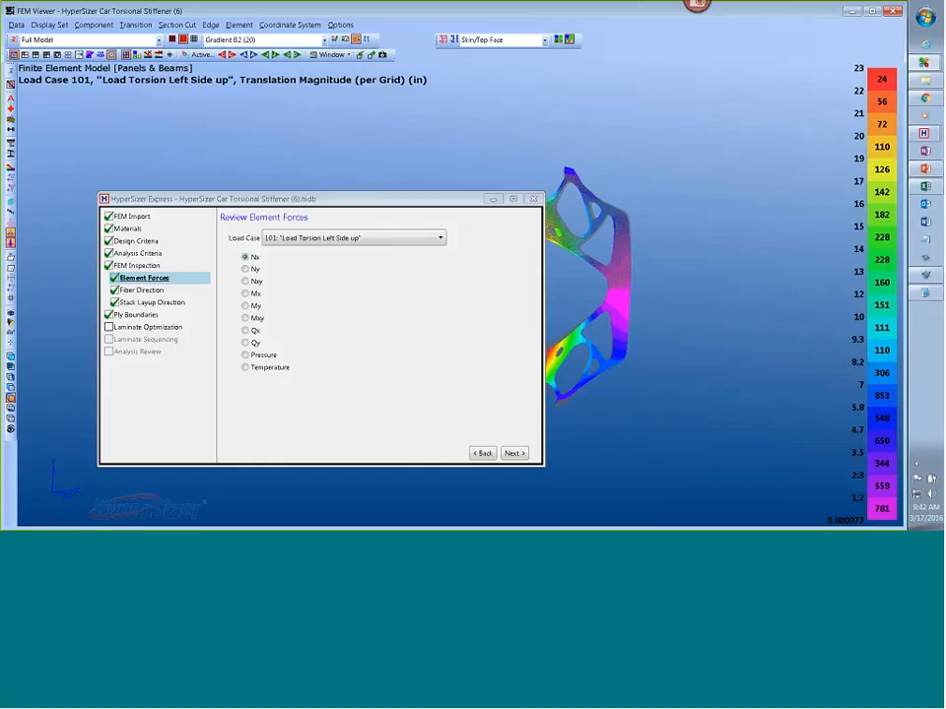
pyautogui.moveTo(646, 262); pyautogui.dragTo(587, 292, button='middle')
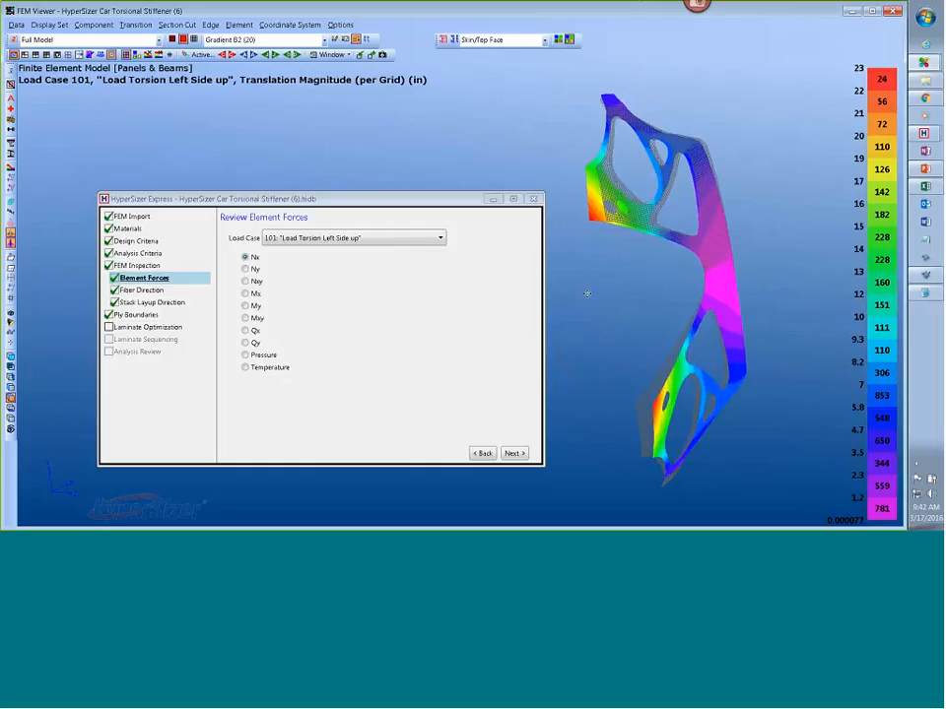
# - Add Foam Sandwich to the cross-section concepts alongside Laminate
pyautogui.click(137, 229)
pyautogui.click(141, 240)
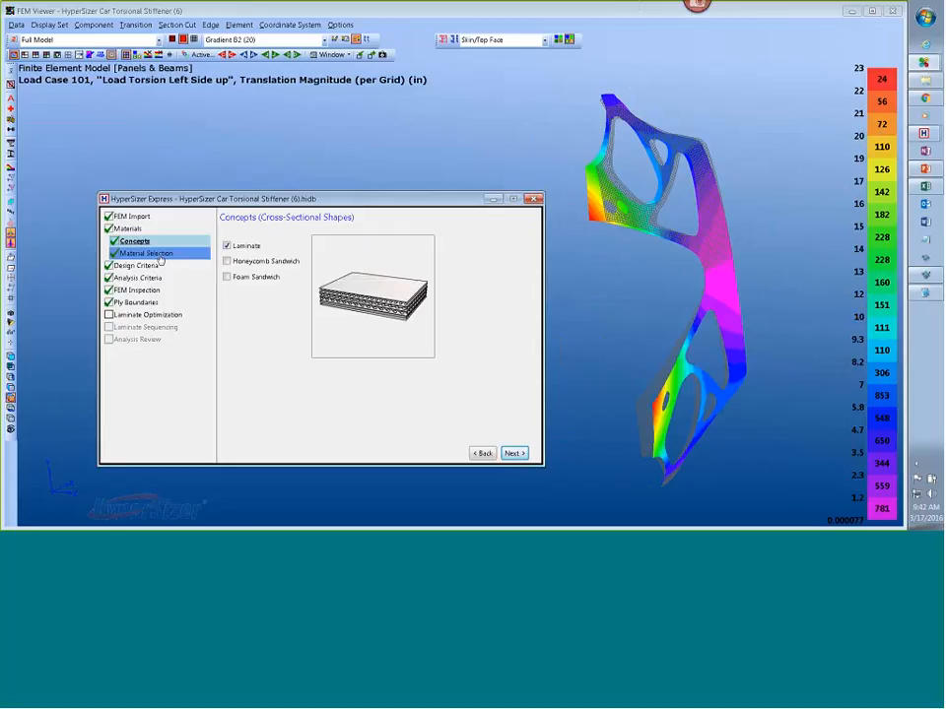
pyautogui.click(236, 279)
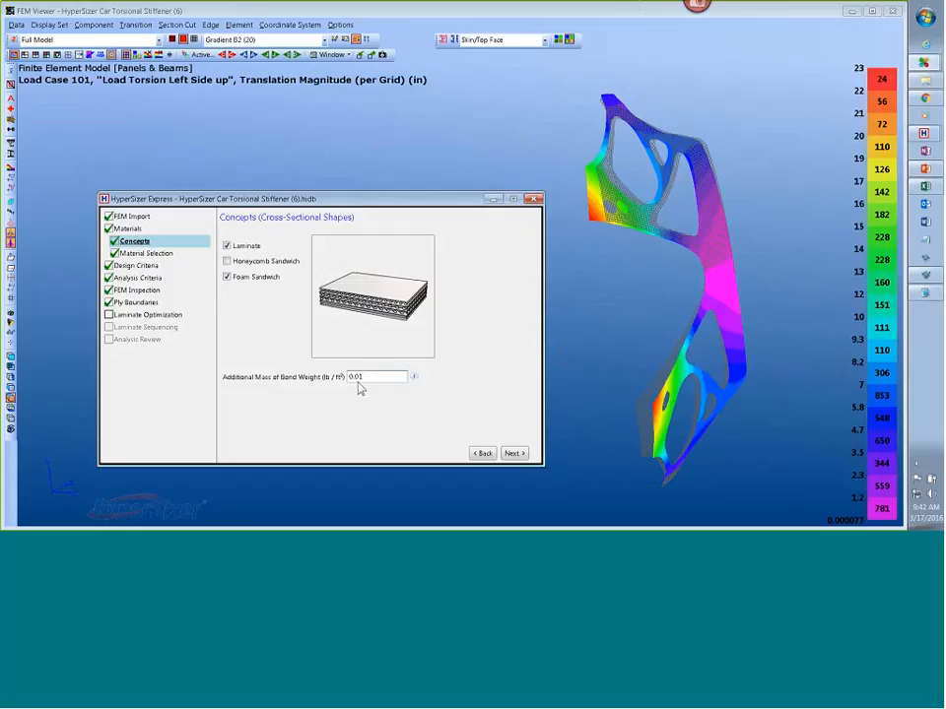
# - Assign Ultrafoam as the foam material alongside the AS4/3502 tape ply and continue to the ply limits
pyautogui.click(513, 453)
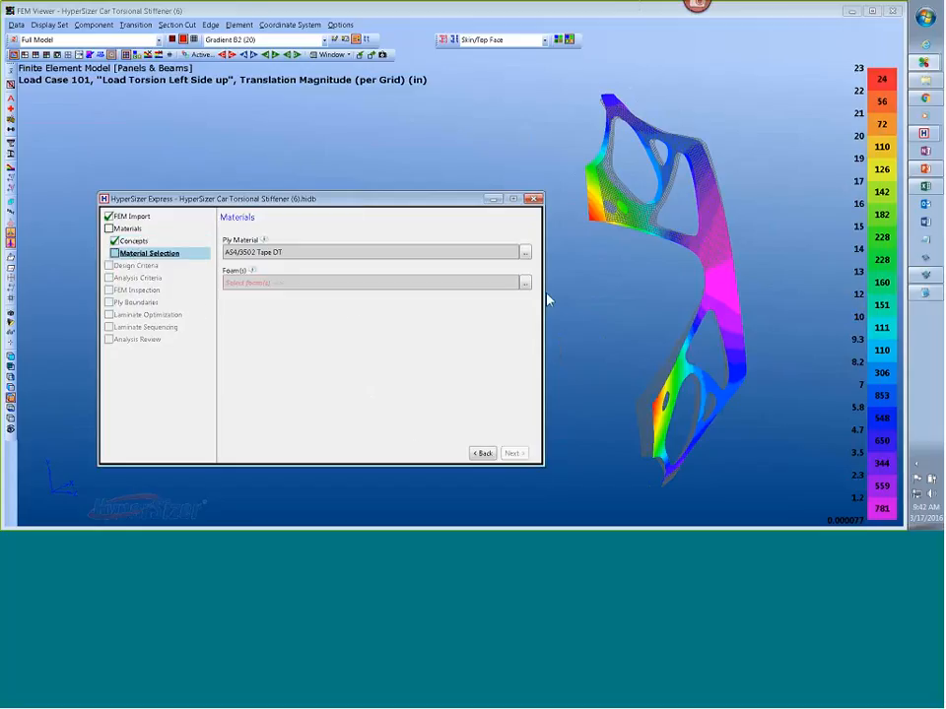
pyautogui.click(525, 283)
pyautogui.click(120, 237)
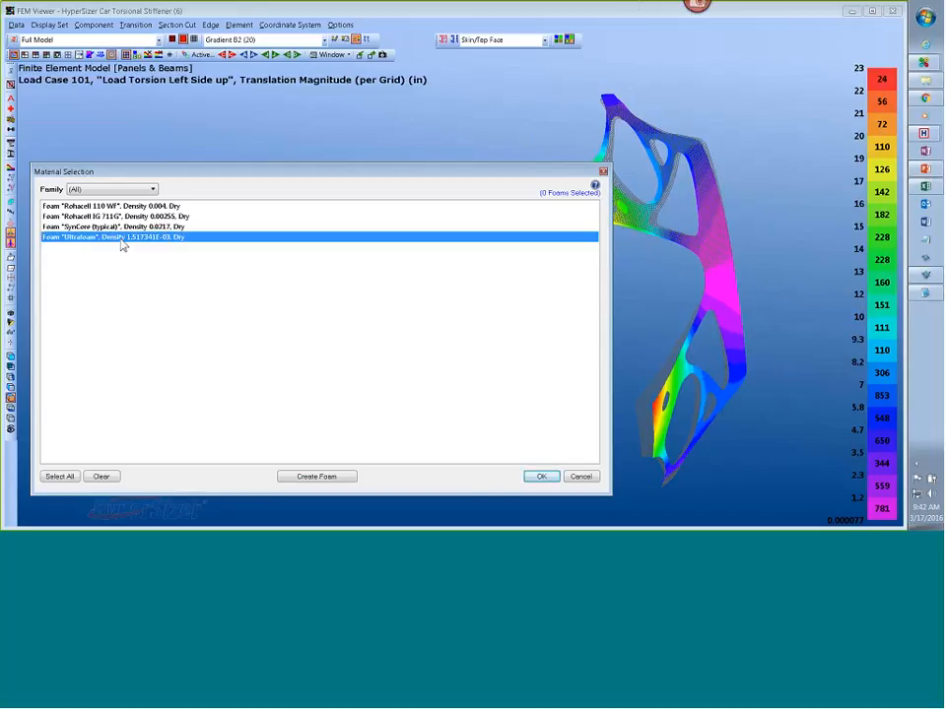
pyautogui.click(541, 475)
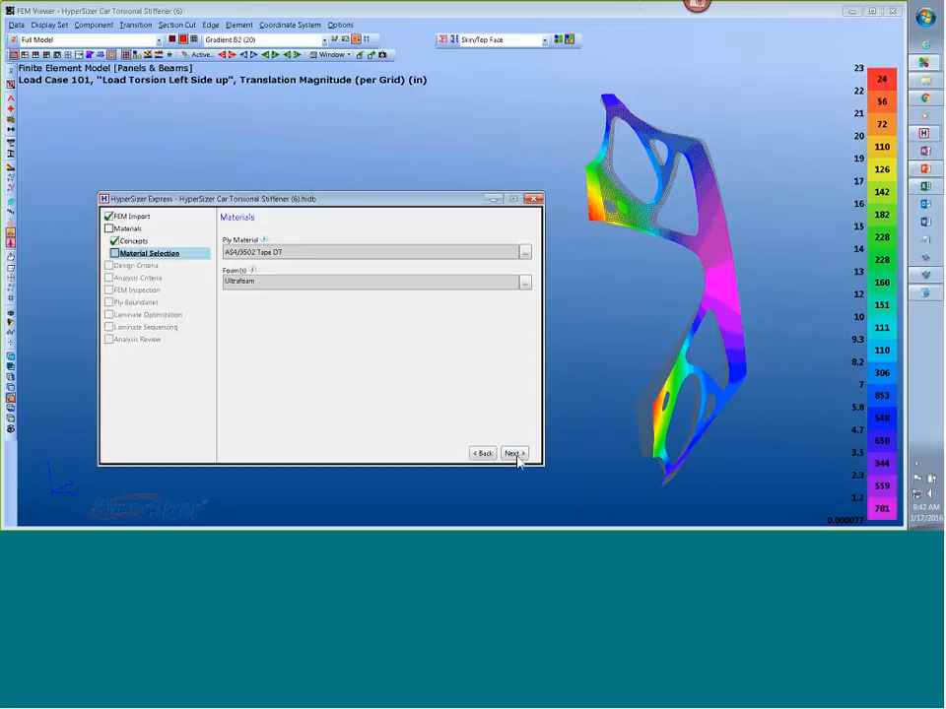
pyautogui.click(513, 453)
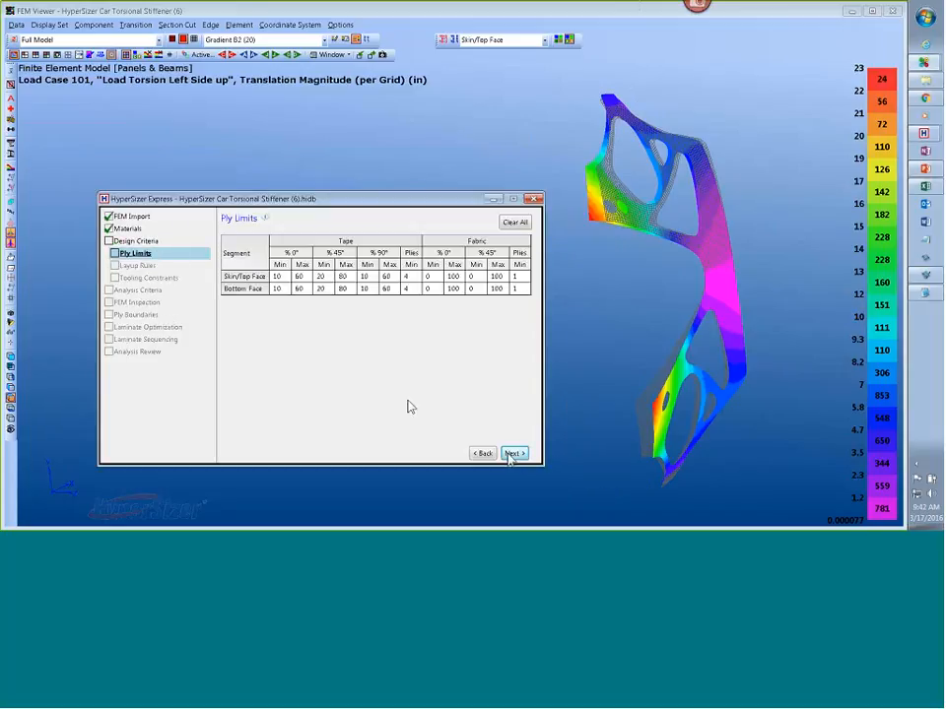
# - Keep the ply limits, layup rules, 0.2 to 0.6 in core thickness and analysis criteria, and continue to FEM inspection
pyautogui.click(512, 453)
pyautogui.click(740, 515)
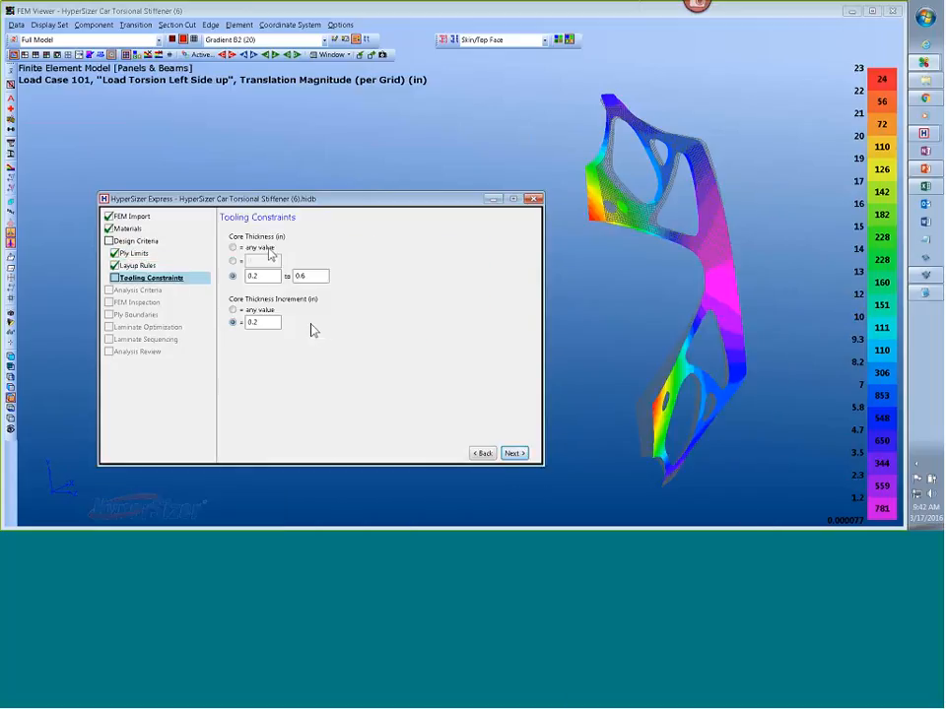
pyautogui.moveTo(273, 203); pyautogui.dragTo(281, 201)
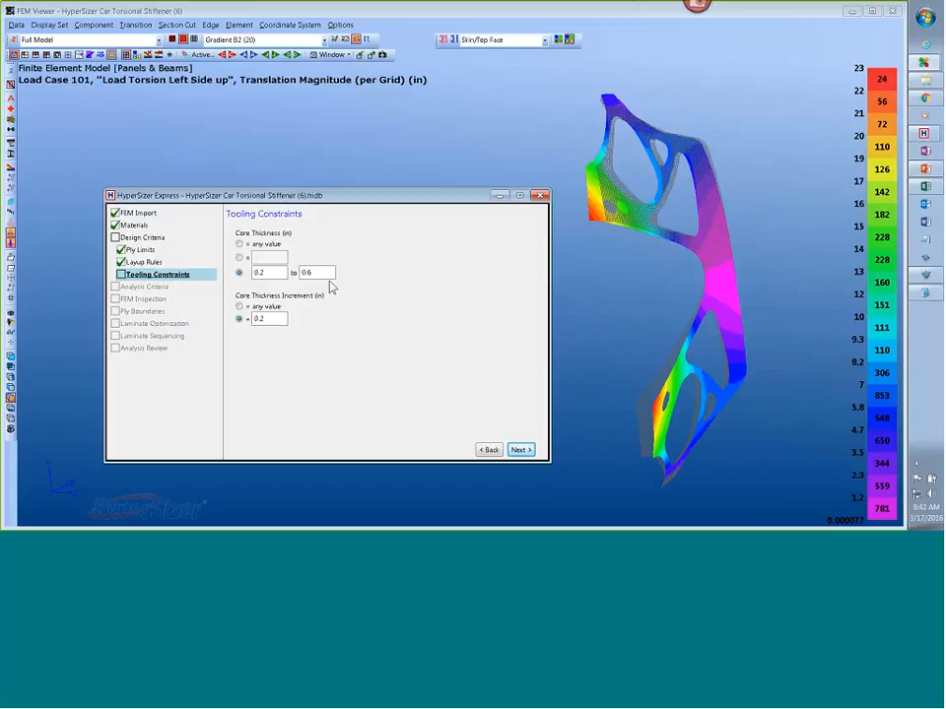
pyautogui.click(520, 449)
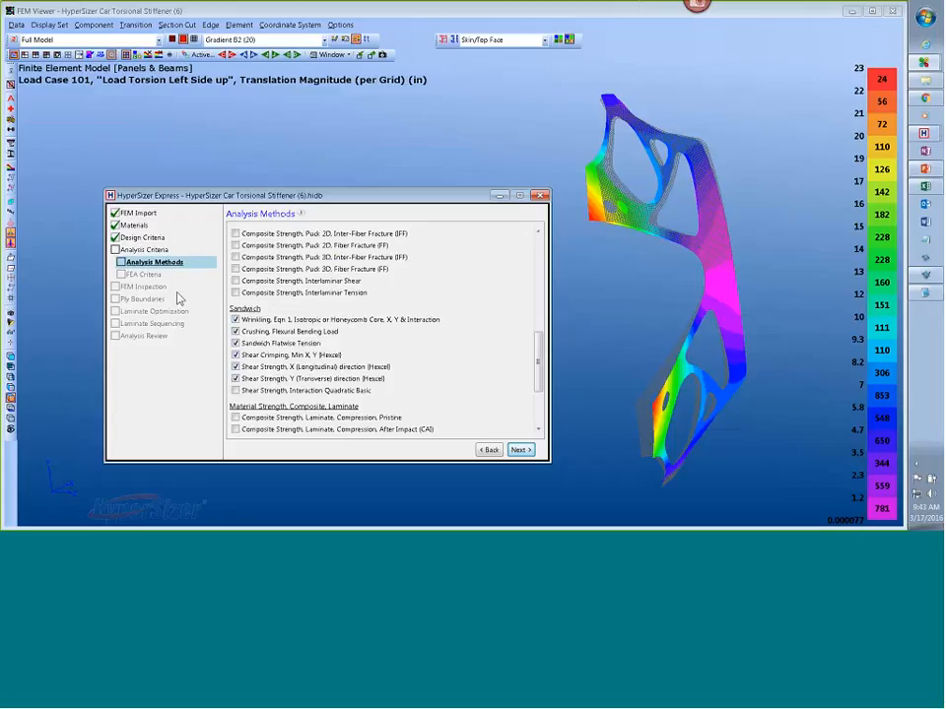
pyautogui.click(516, 453)
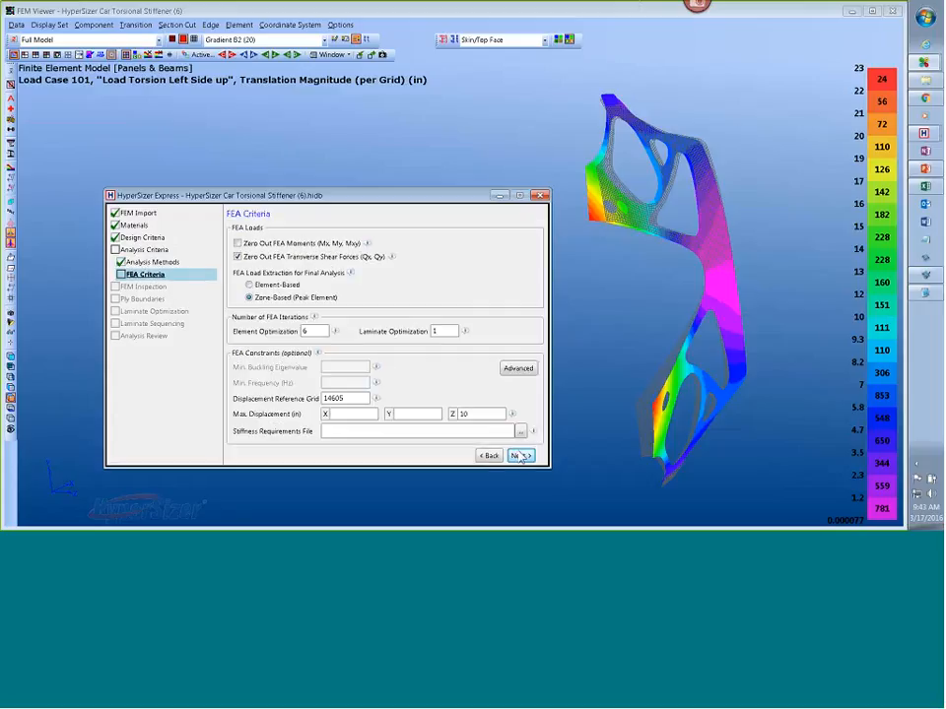
pyautogui.click(519, 455)
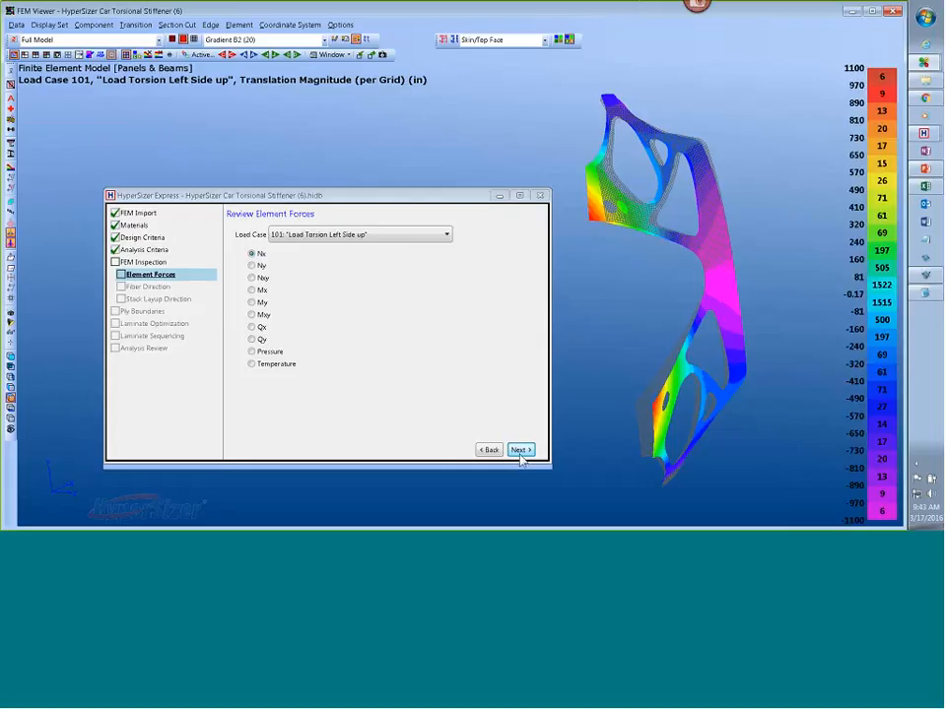
# - Pass through the FEM inspection and run the element optimization with optimized FEM property zones and custom options
pyautogui.click(519, 450)
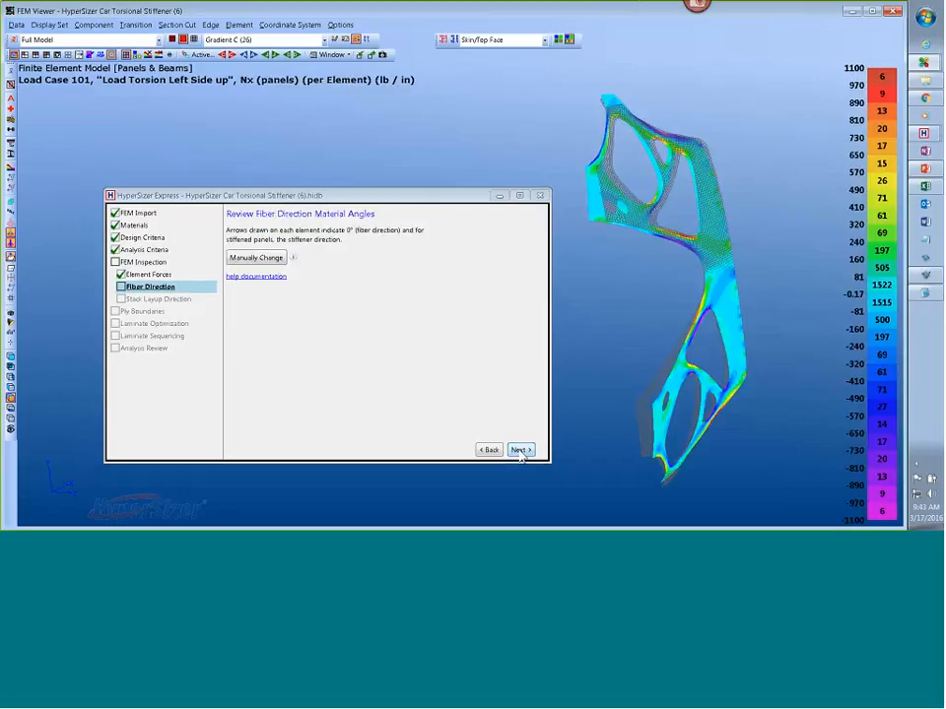
pyautogui.click(519, 451)
pyautogui.click(520, 451)
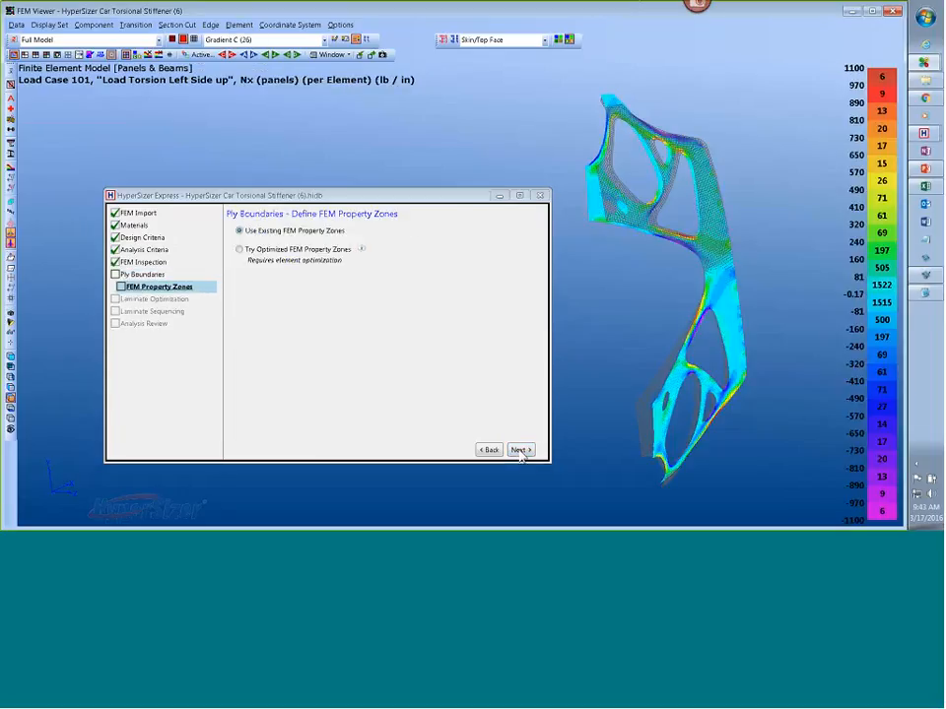
pyautogui.click(255, 250)
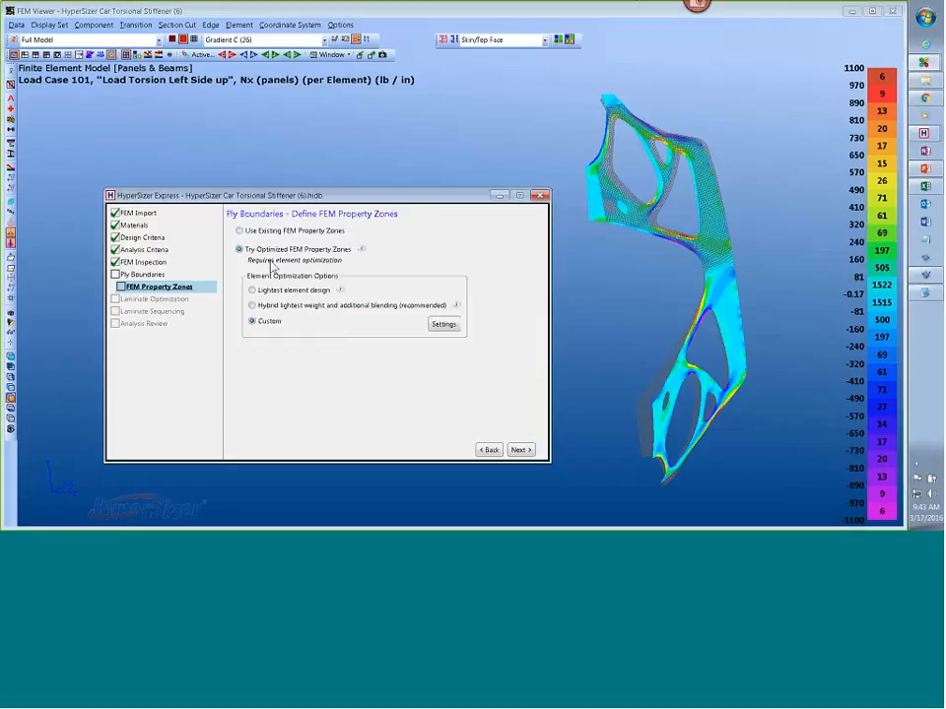
pyautogui.click(521, 450)
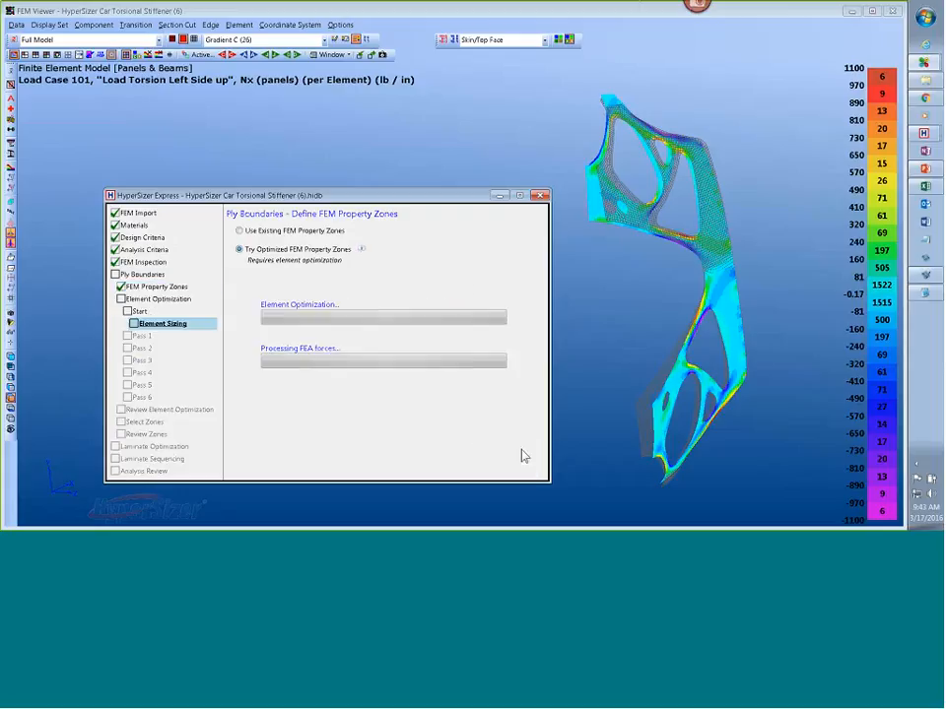
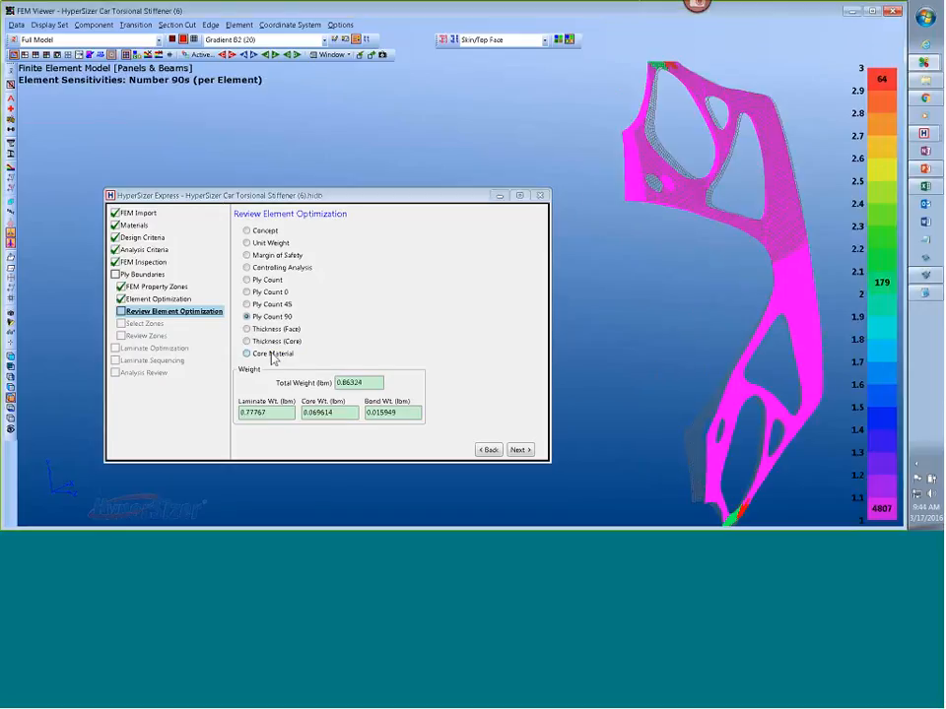
# - Plot the optimized core thickness on the stiffener, followed by the FEA translation magnitude for load case 101
pyautogui.click(270, 341)
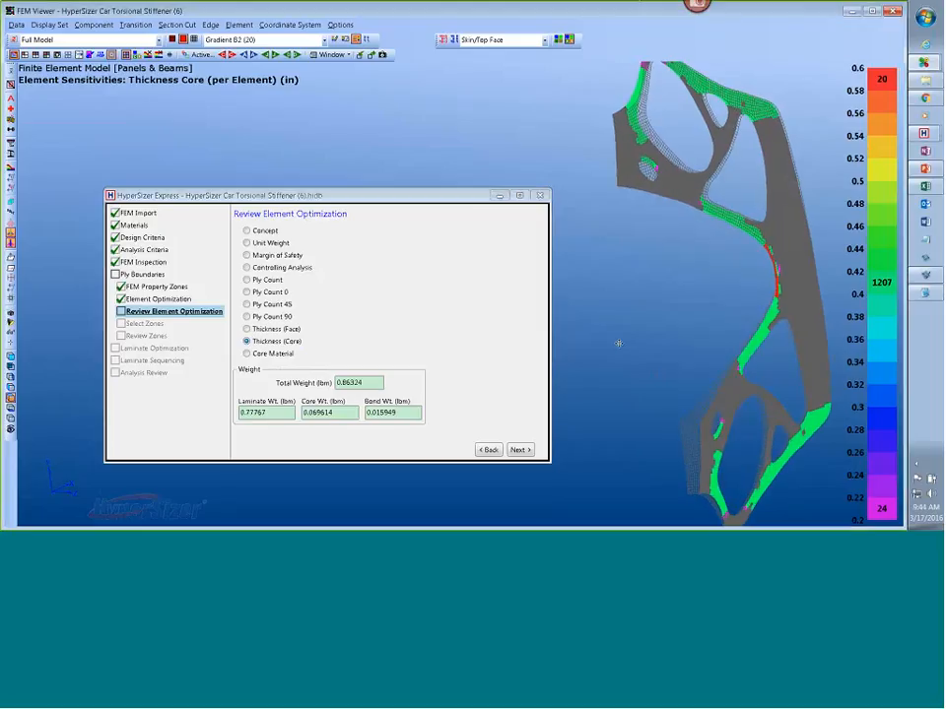
pyautogui.moveTo(296, 163); pyautogui.dragTo(268, 168, button='middle')
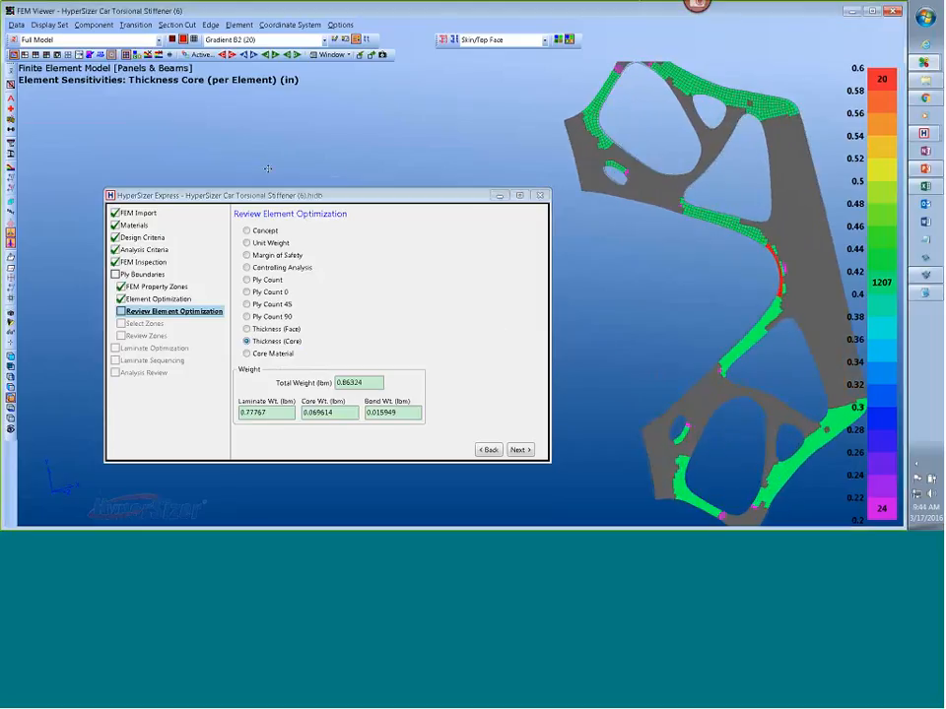
pyautogui.click(16, 24)
pyautogui.moveTo(89, 69)
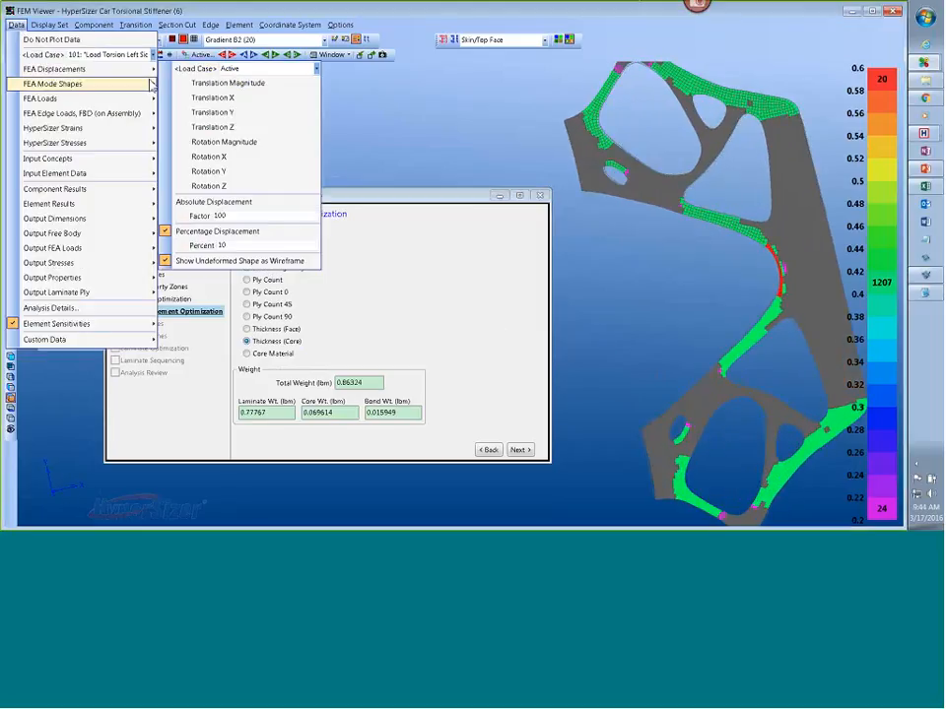
pyautogui.click(253, 85)
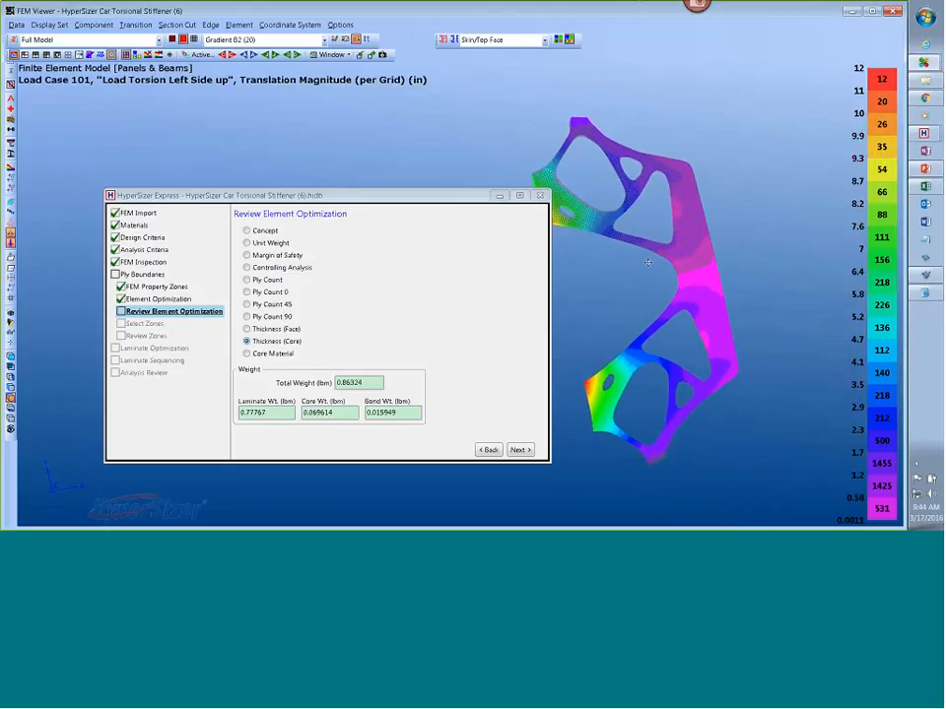
# - Turn off the percentage displacement so the stiffener is drawn undeformed
pyautogui.click(16, 25)
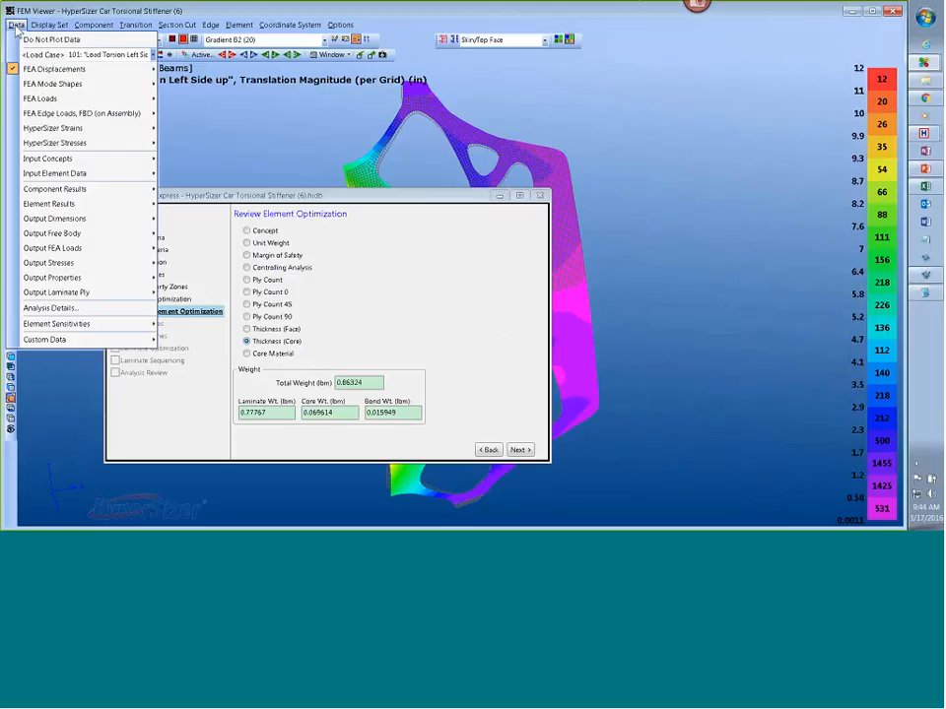
pyautogui.moveTo(43, 68)
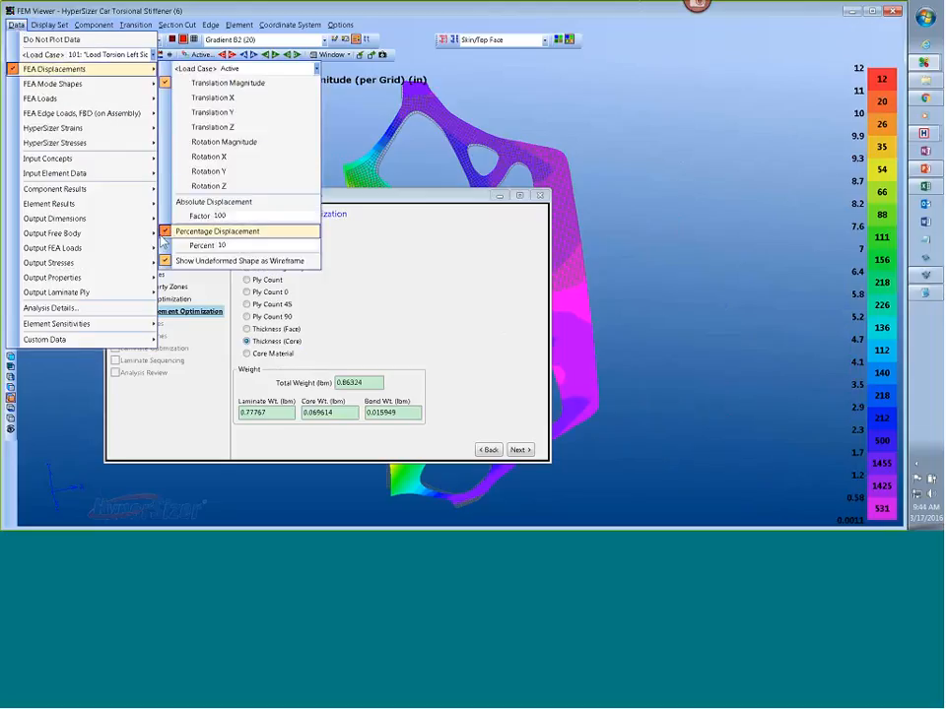
pyautogui.click(173, 234)
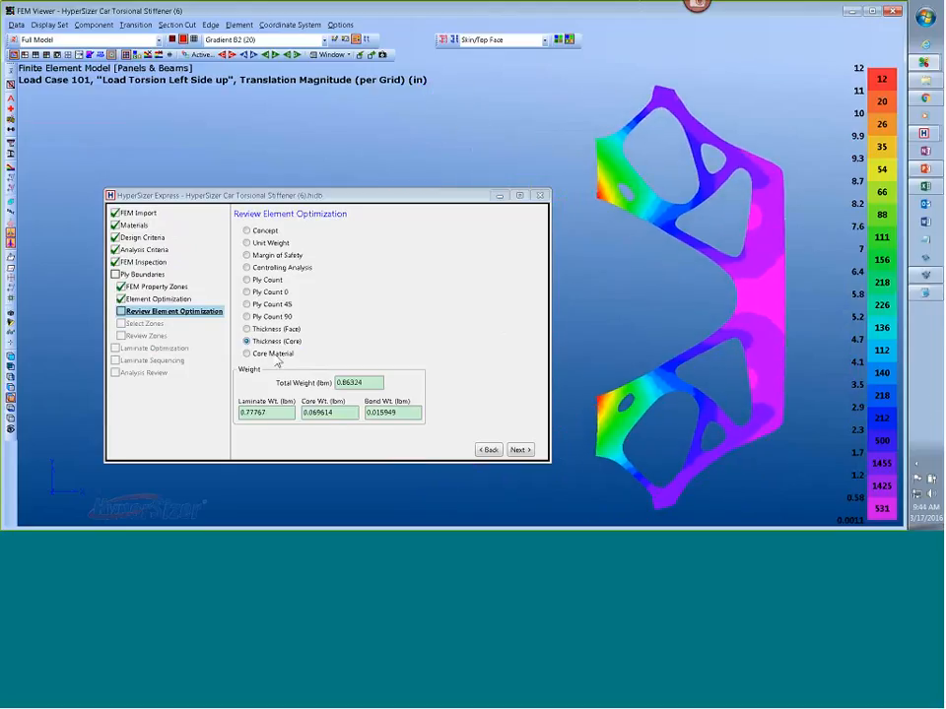
# - Review the element optimization plots for the 0, 45 and 90 degree ply counts and the core thickness
pyautogui.click(266, 293)
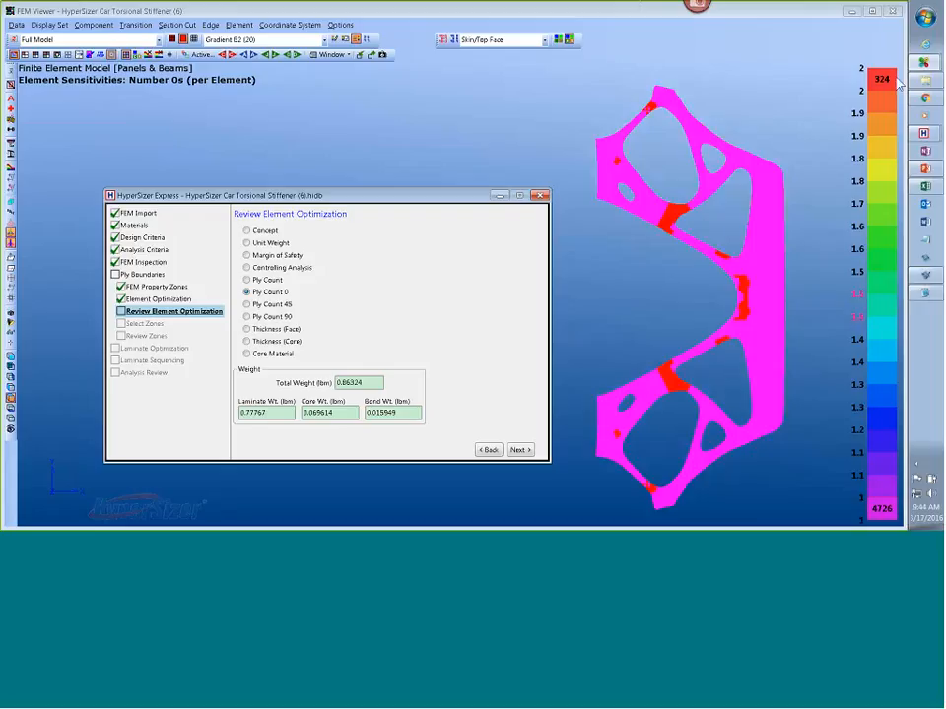
pyautogui.click(247, 305)
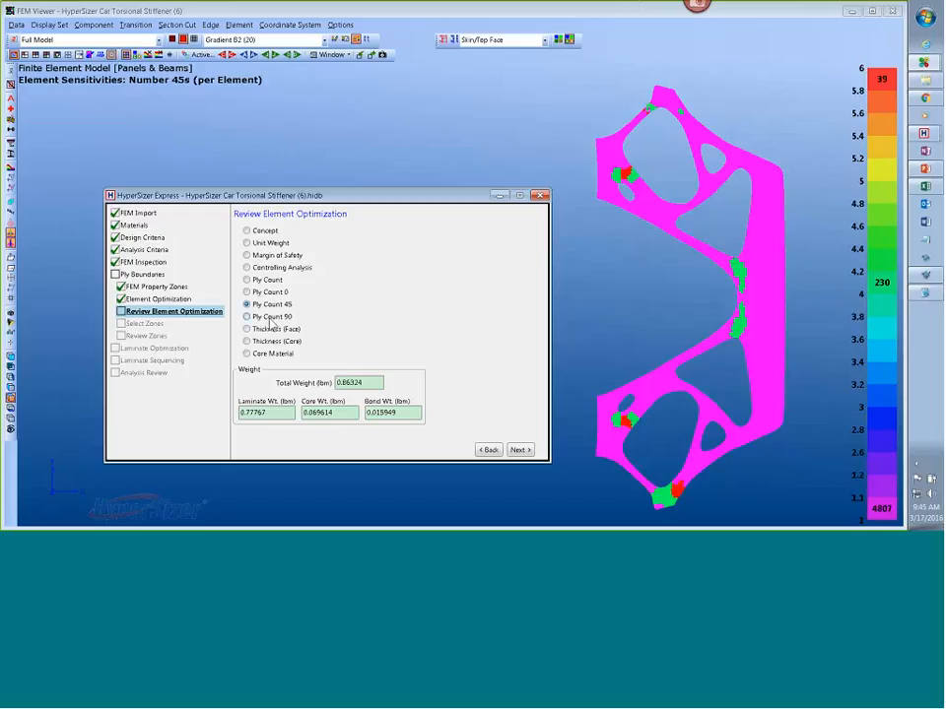
pyautogui.click(273, 318)
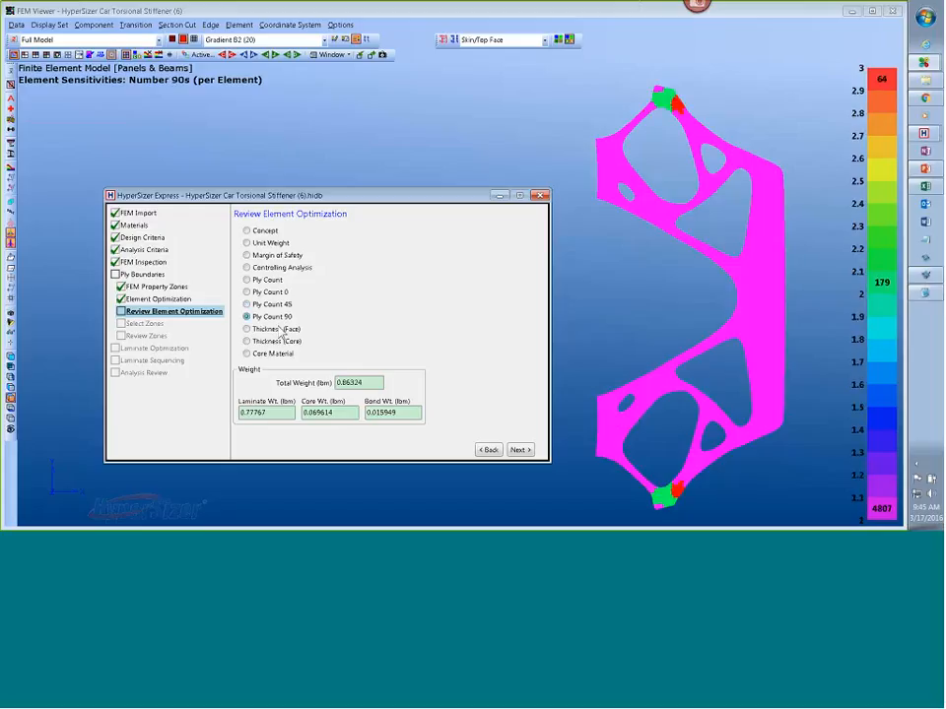
pyautogui.click(269, 342)
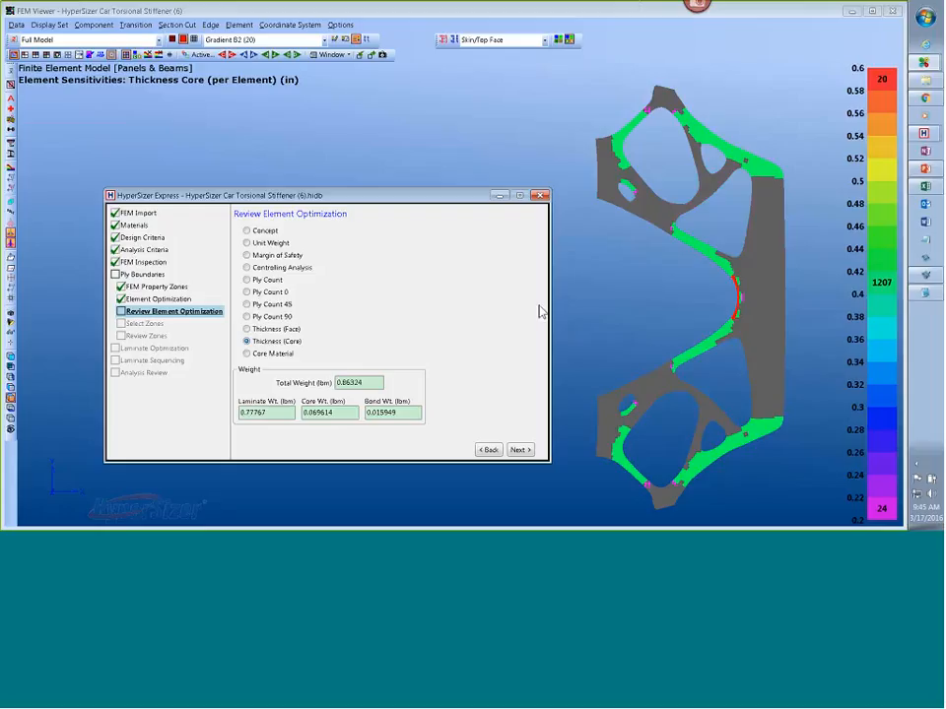
pyautogui.moveTo(884, 295)
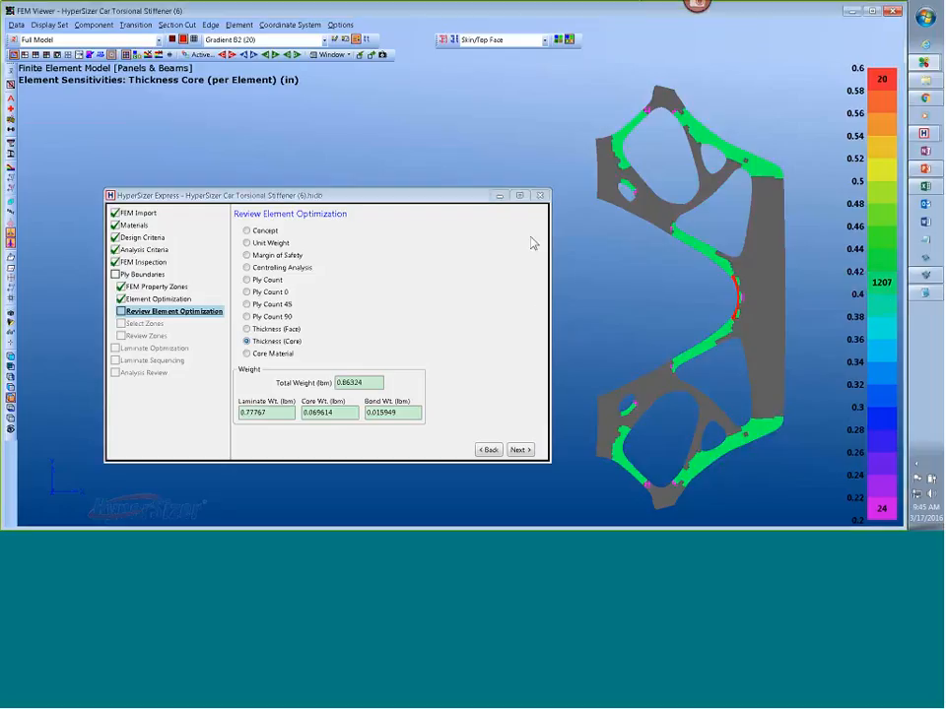
# - In the tooling constraints, switch the core thickness to any value and then to a single fixed value
pyautogui.click(136, 239)
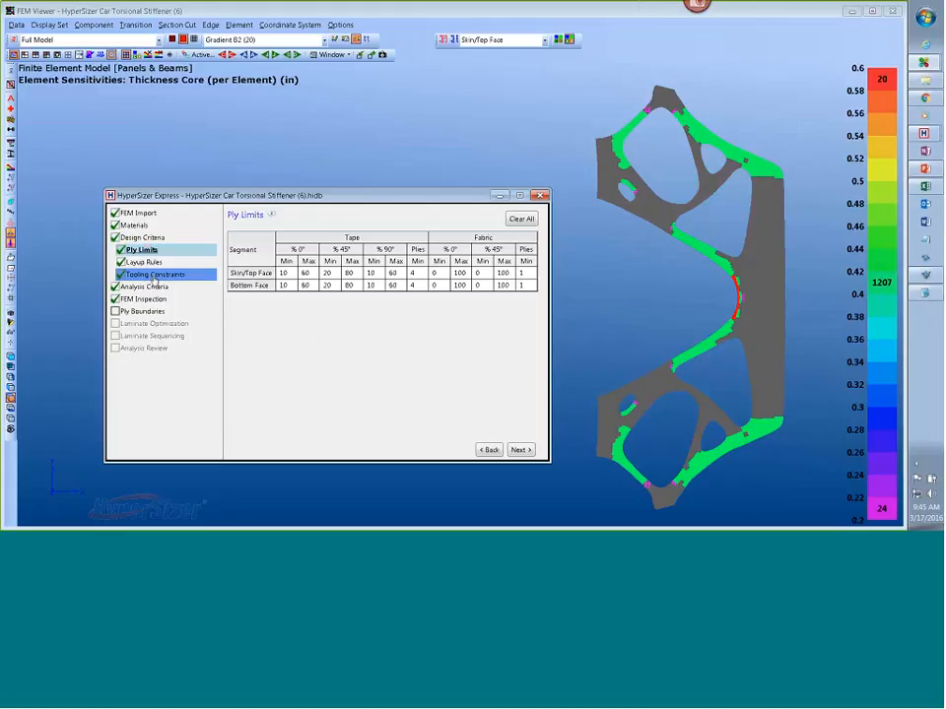
pyautogui.click(153, 275)
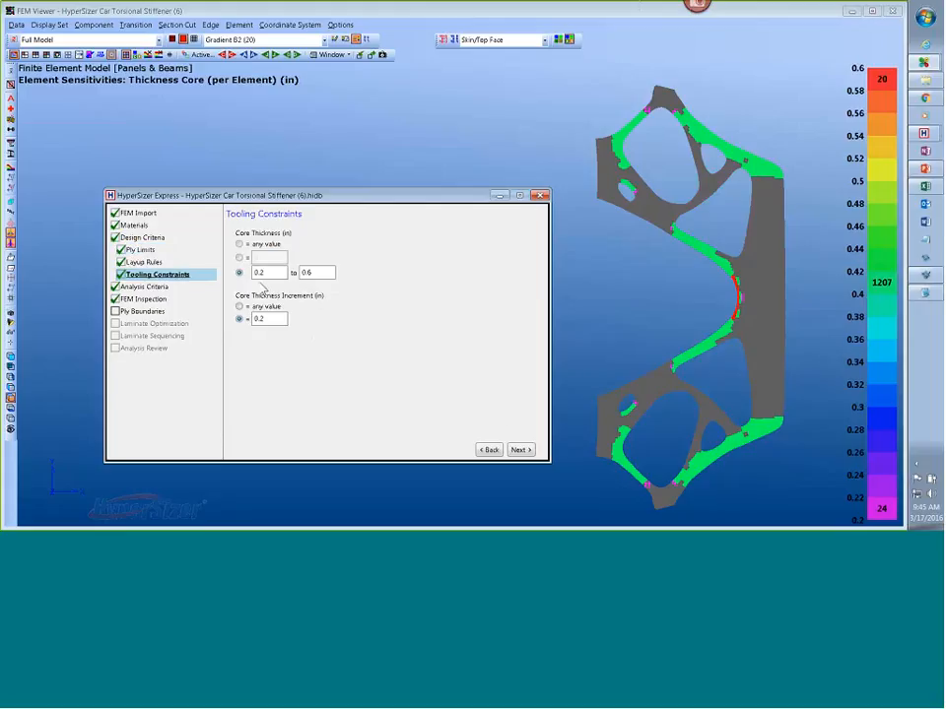
pyautogui.click(243, 245)
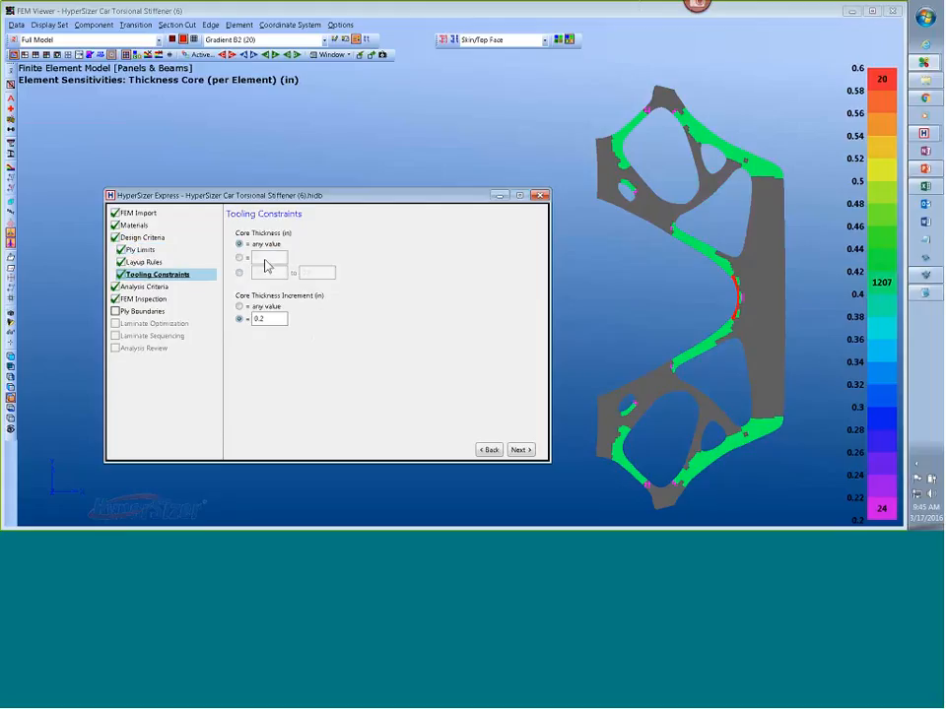
pyautogui.click(241, 258)
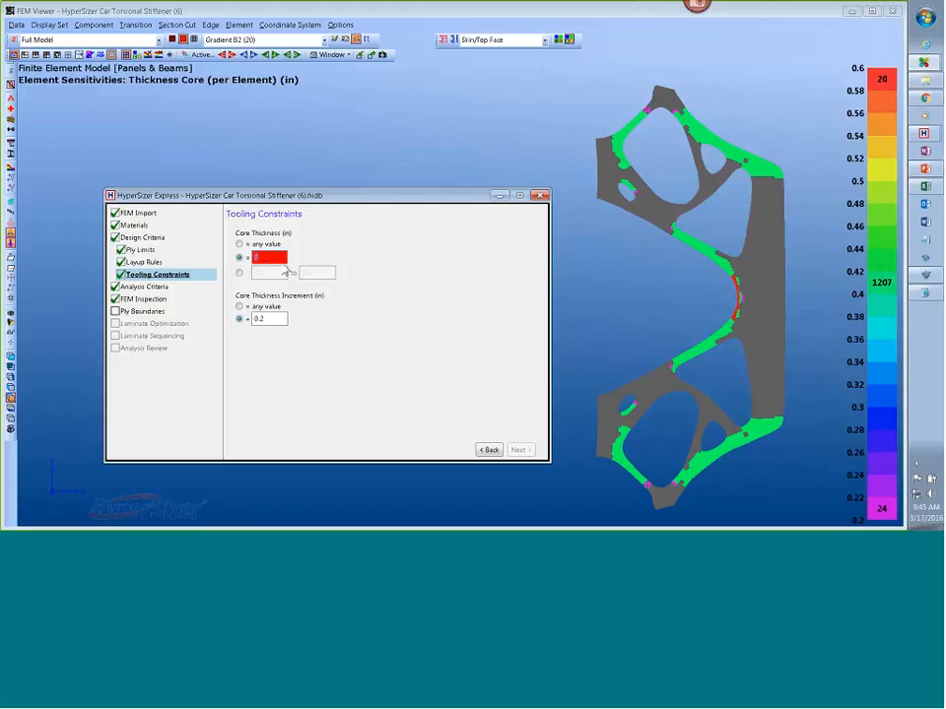
# - Minimize the stiffener's setup window and switch to the Kite_Board01 (14) model to view its LANDING-1 Nx forces
pyautogui.click(499, 197)
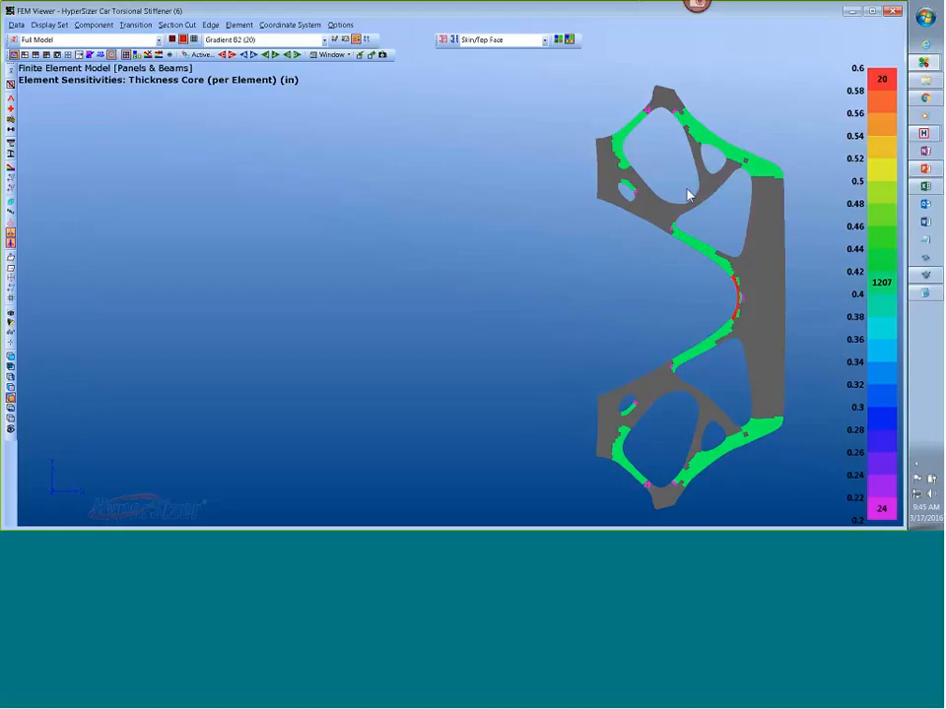
pyautogui.moveTo(924, 99)
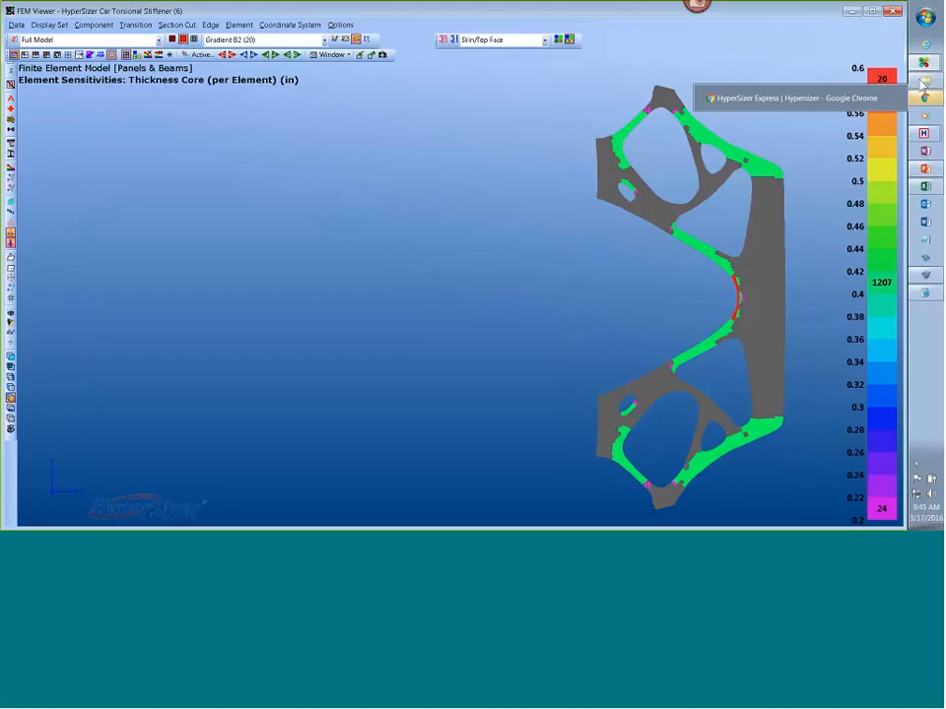
pyautogui.moveTo(926, 65)
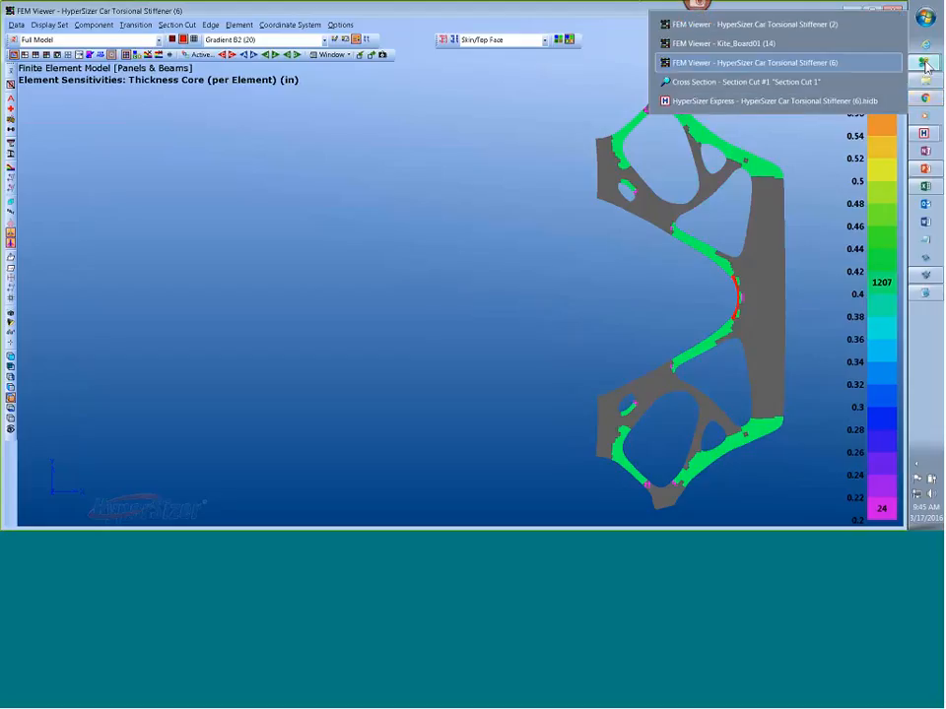
pyautogui.click(753, 42)
pyautogui.moveTo(193, 300); pyautogui.dragTo(217, 310, button='middle')
pyautogui.moveTo(218, 204)
pyautogui.mouseDown(button='middle')
pyautogui.moveTo(221, 175)
pyautogui.moveTo(223, 219)
pyautogui.mouseUp(button='middle')
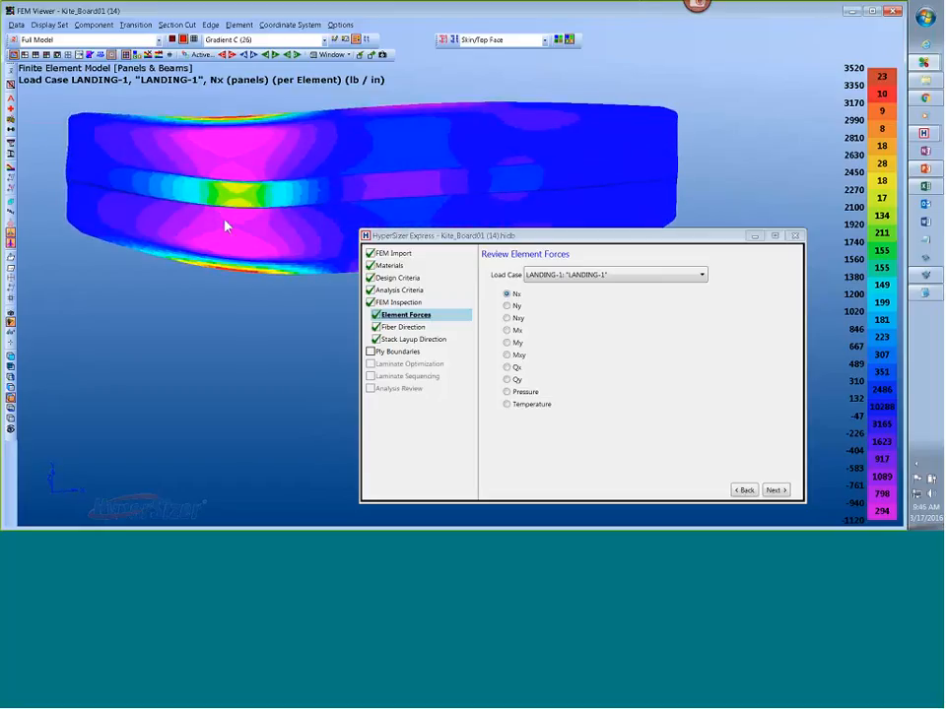
# - Open the kite board's element optimization review and examine the 0 degree ply count plot across the board
pyautogui.click(402, 352)
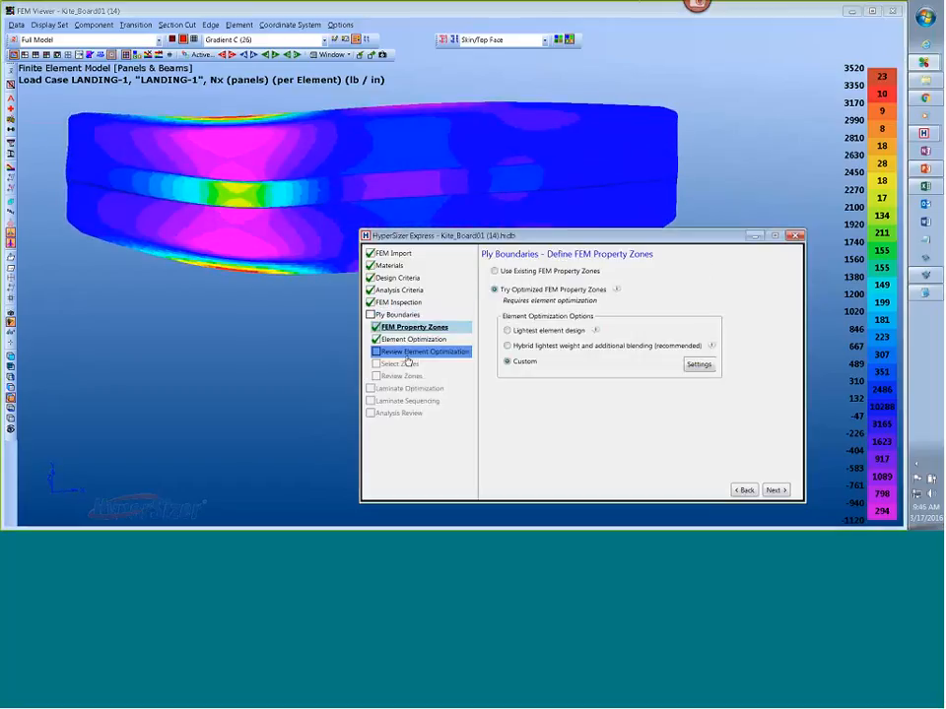
pyautogui.click(414, 352)
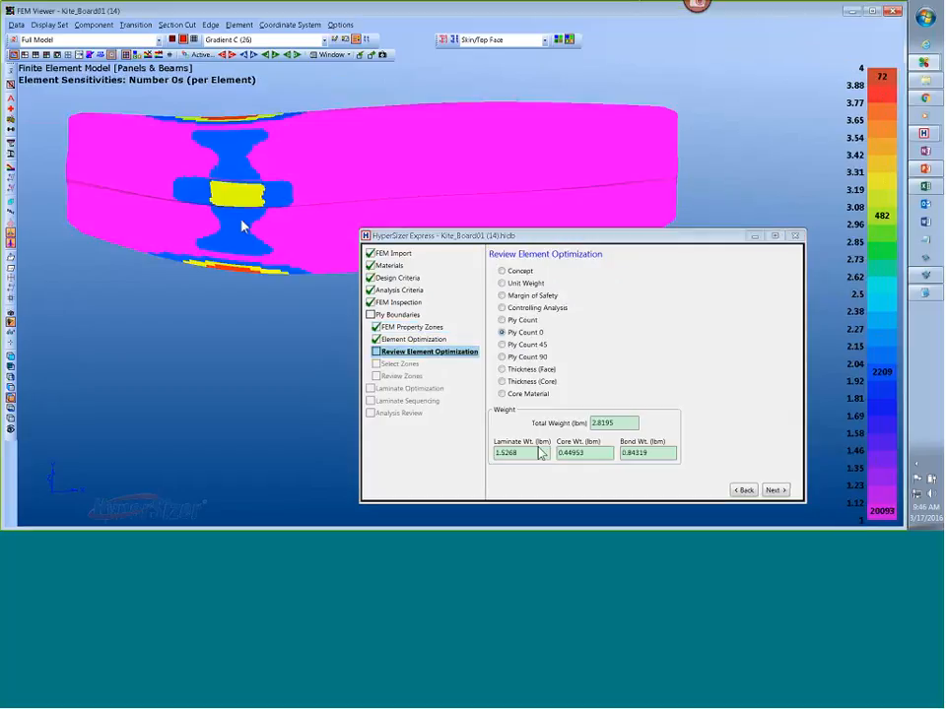
pyautogui.moveTo(243, 226); pyautogui.dragTo(235, 150, button='middle')
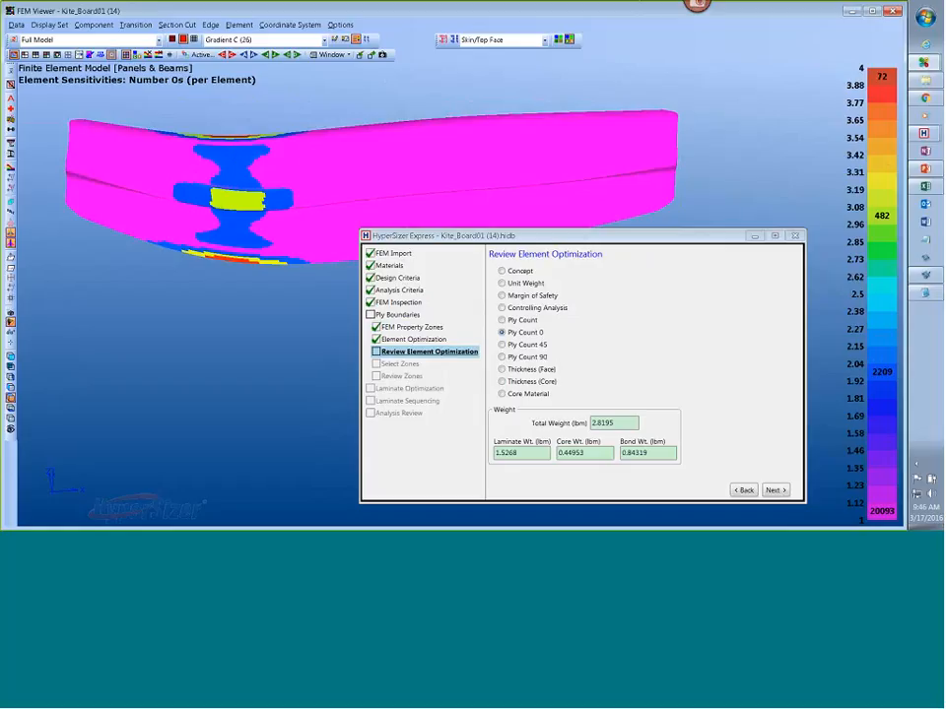
pyautogui.moveTo(295, 248); pyautogui.dragTo(252, 168, button='middle')
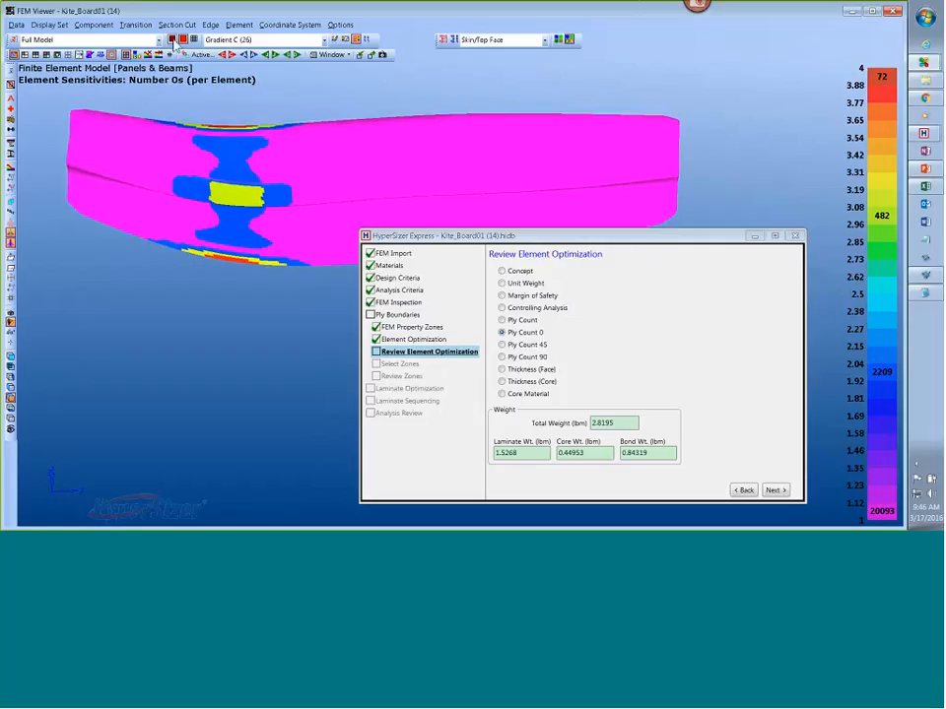
pyautogui.moveTo(273, 163); pyautogui.dragTo(202, 155, button='middle')
pyautogui.scroll(-3, 269, 211)
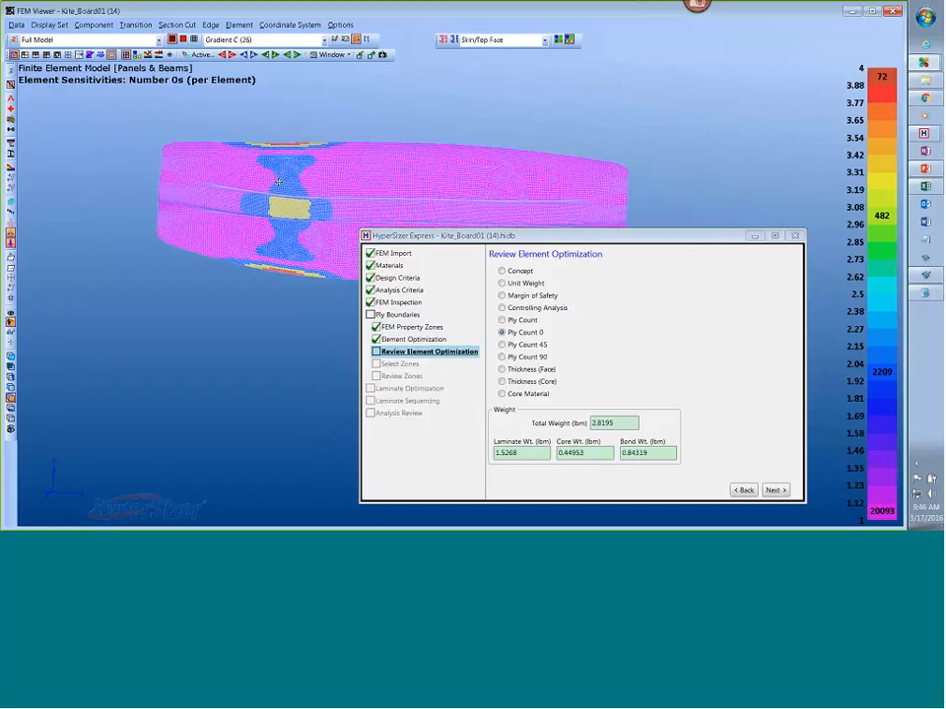
pyautogui.click(183, 40)
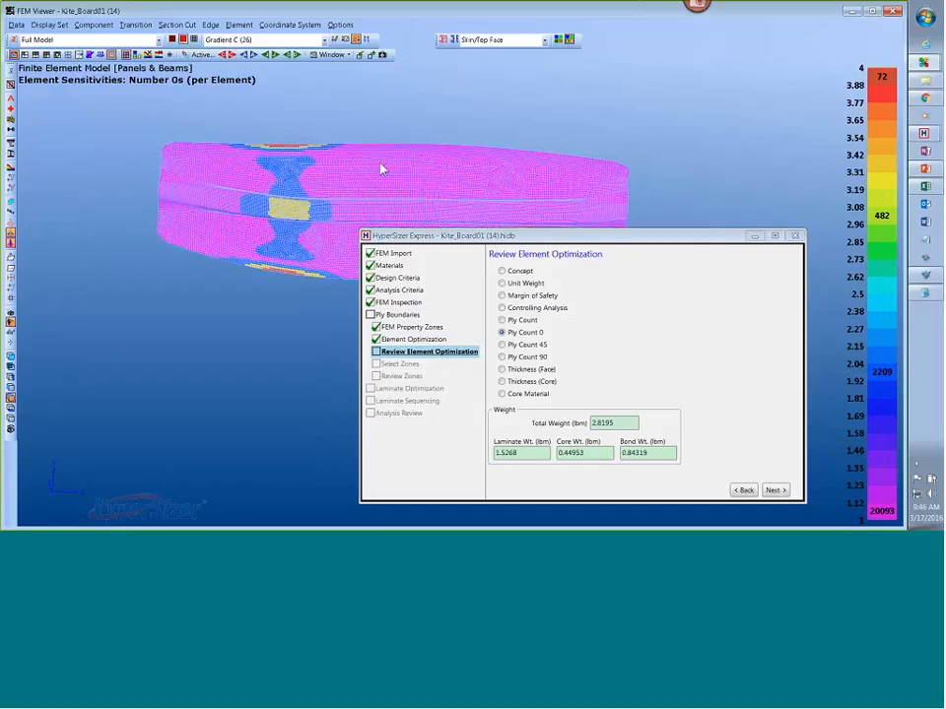
pyautogui.moveTo(409, 153); pyautogui.dragTo(313, 96, button='middle')
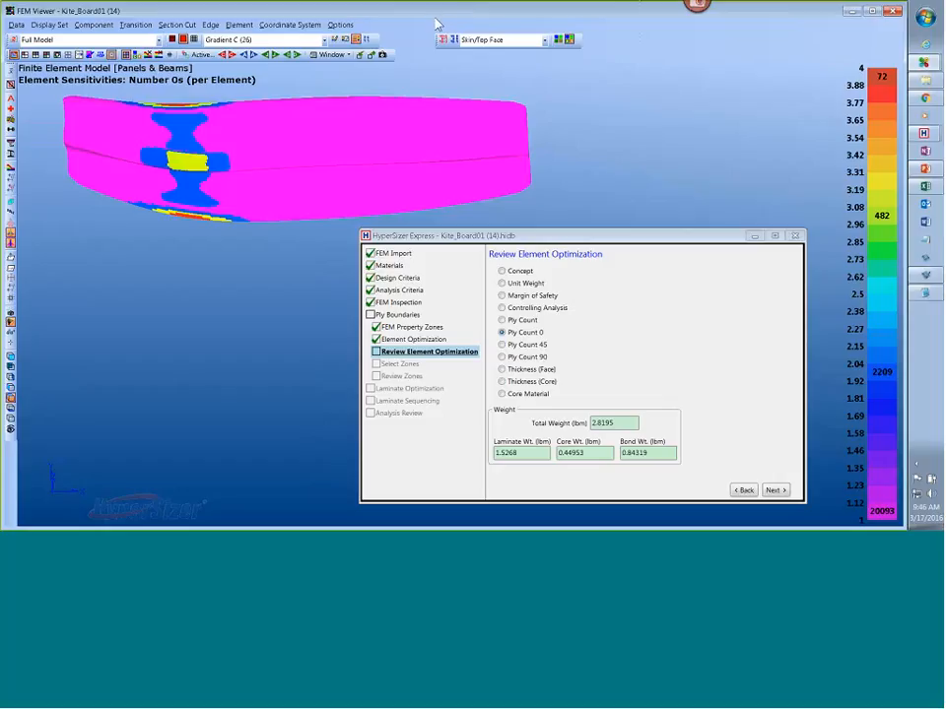
# - Switch to the Bike_Fork model and examine the Nx panel loads on the frame for the HORIZONTAL IMPACT load case
pyautogui.hotkey('alt', 'Tab')
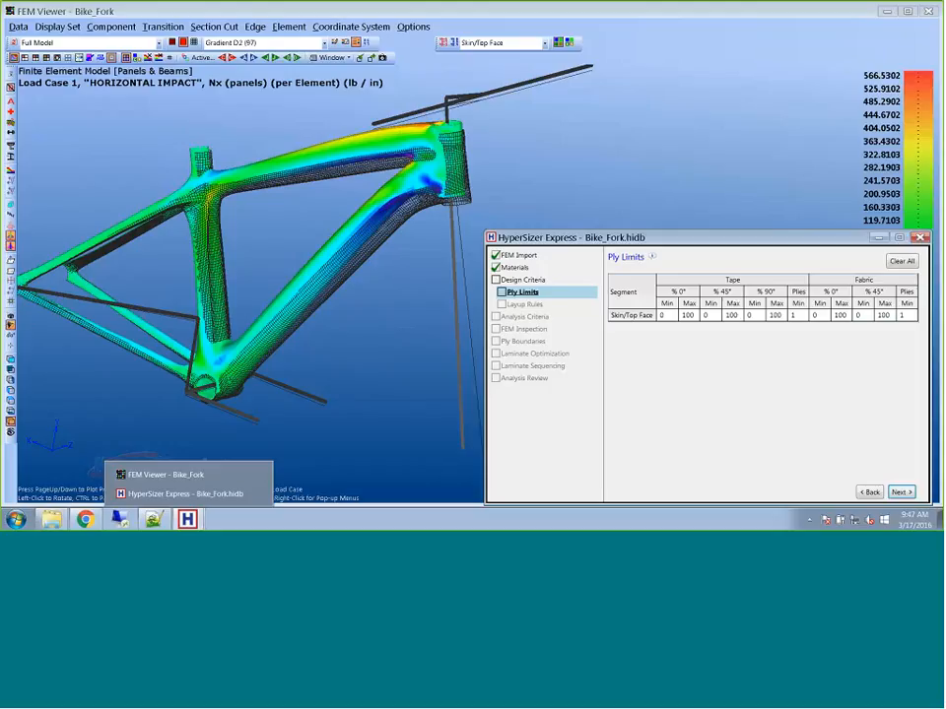
pyautogui.scroll(-1, 375, 267)
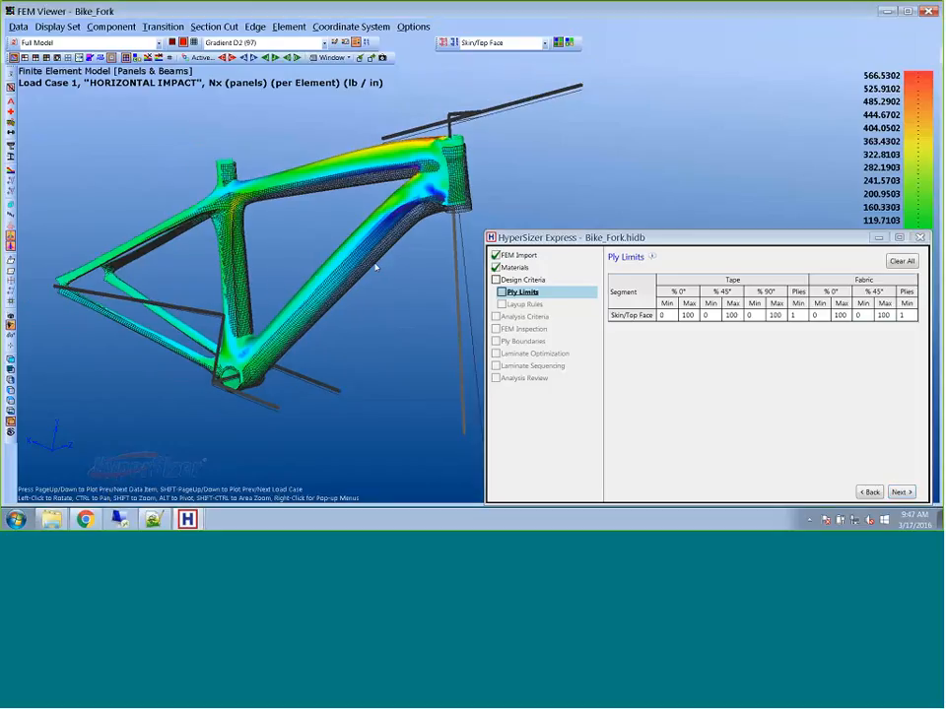
pyautogui.moveTo(375, 267); pyautogui.dragTo(395, 264)
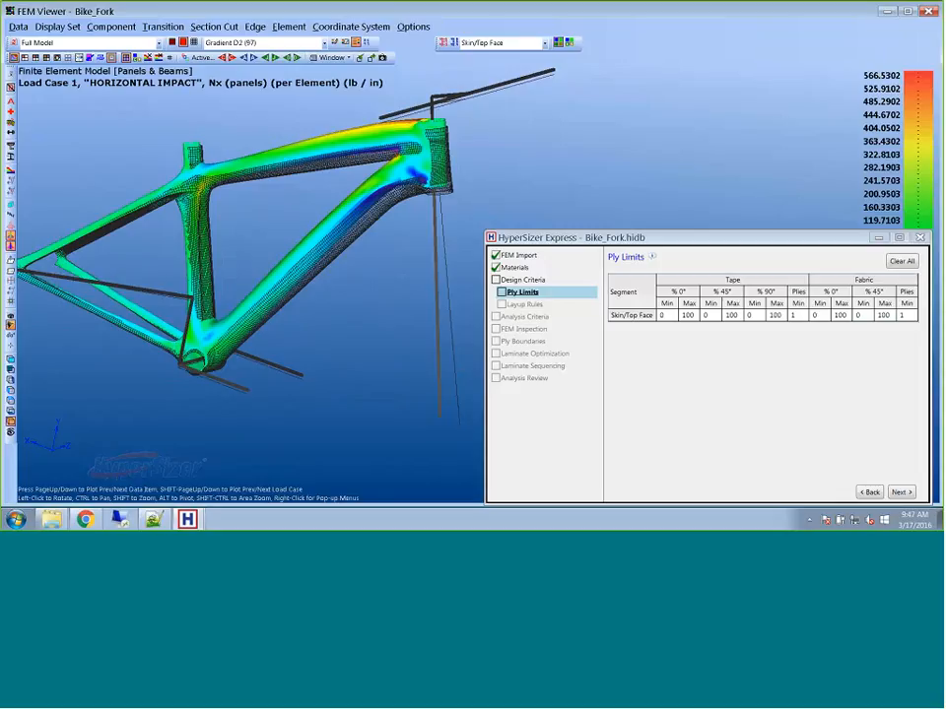
pyautogui.keyDown('ctrl'); pyautogui.moveTo(341, 312); pyautogui.dragTo(365, 326); pyautogui.keyUp('ctrl')
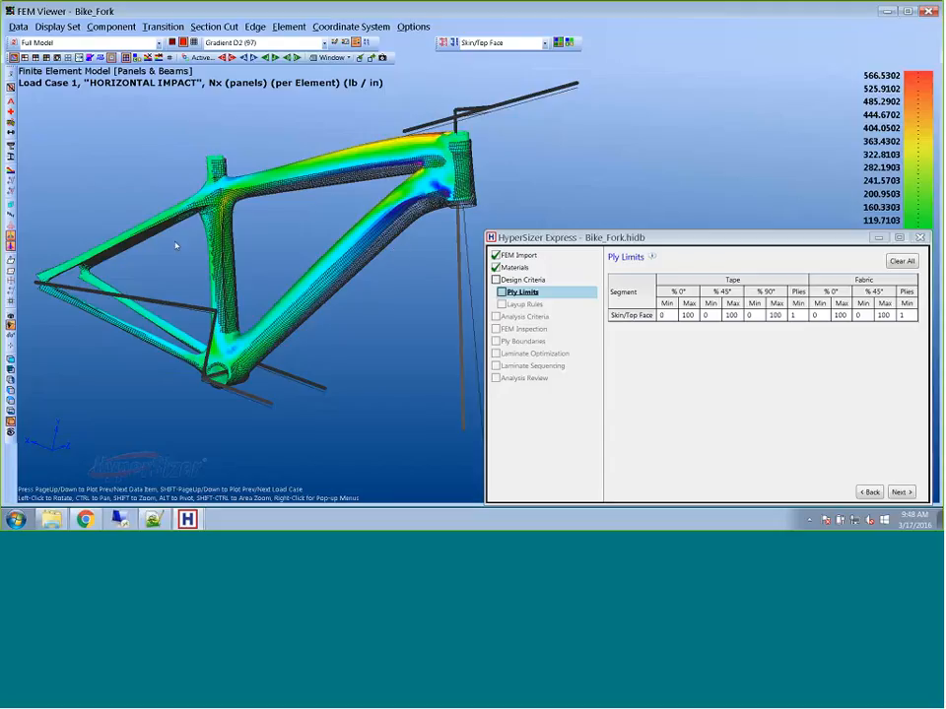
pyautogui.click(516, 256)
pyautogui.click(27, 30)
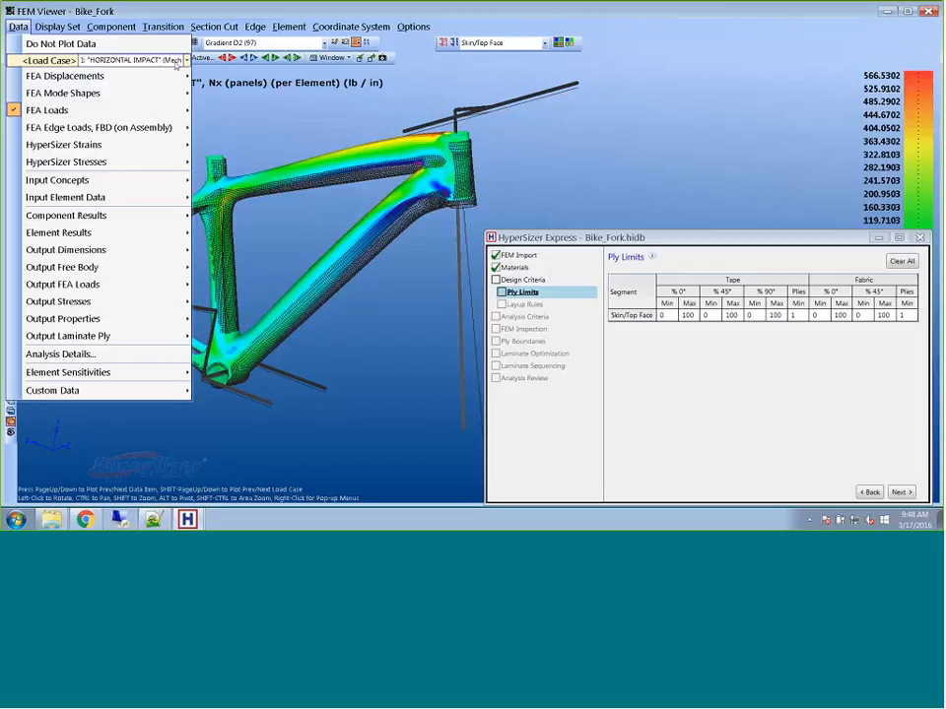
pyautogui.click(293, 197)
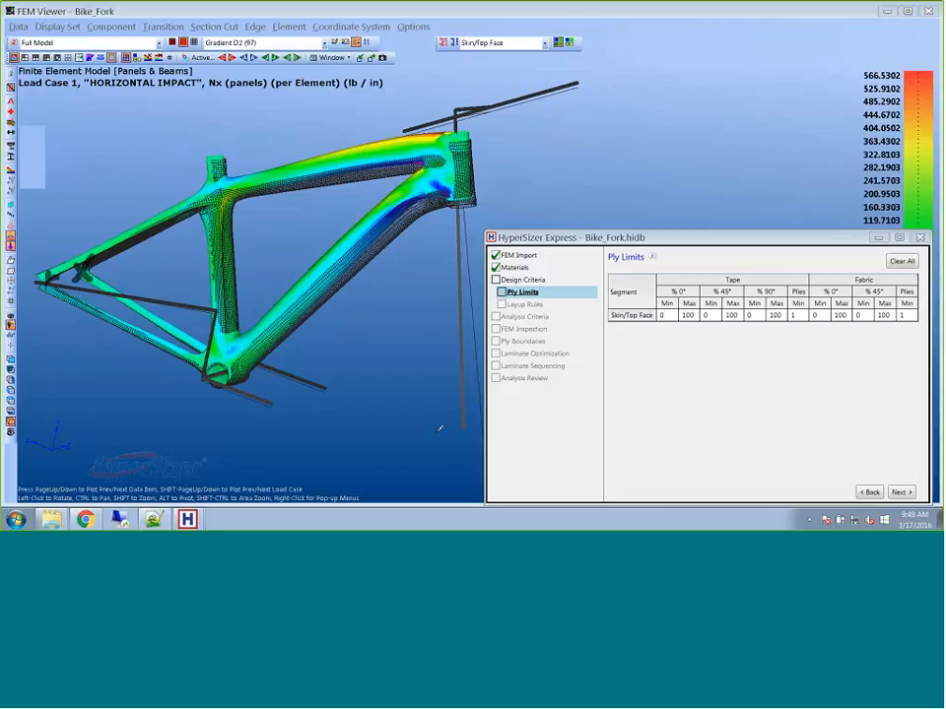
# - Mark the impact force at the fork's lower end with arrows and an F label, and clear the markup
pyautogui.moveTo(465, 431); pyautogui.dragTo(559, 464)
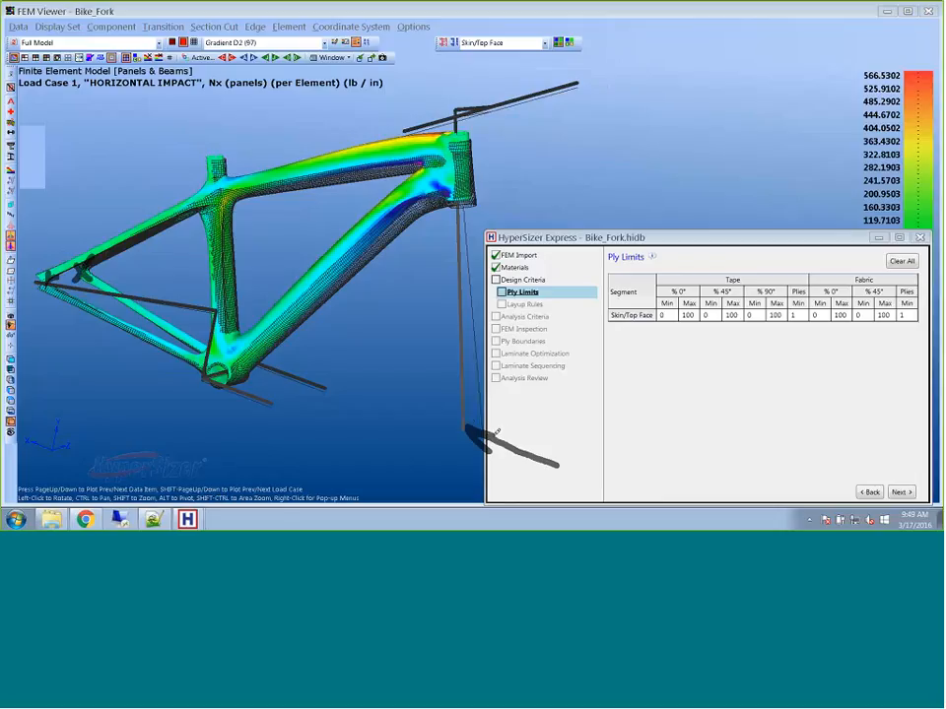
pyautogui.moveTo(558, 420)
pyautogui.mouseDown()
pyautogui.moveTo(559, 451)
pyautogui.moveTo(566, 424)
pyautogui.mouseUp()
pyautogui.moveTo(545, 433); pyautogui.dragTo(574, 429)
pyautogui.moveTo(463, 430)
pyautogui.mouseDown()
pyautogui.moveTo(426, 457)
pyautogui.moveTo(402, 422)
pyautogui.mouseUp()
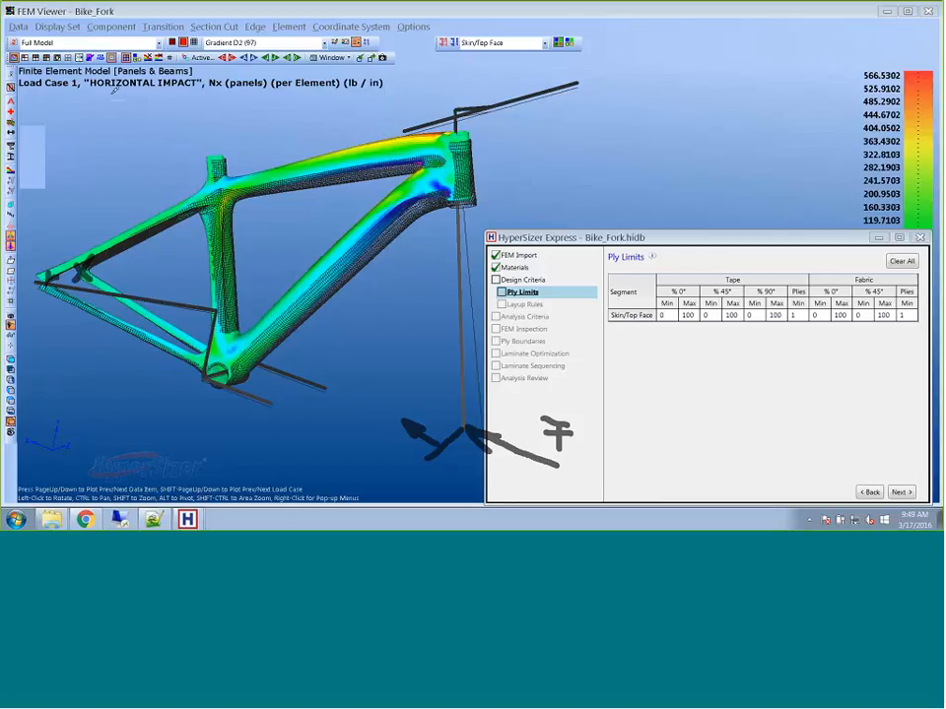
pyautogui.click(32, 59)
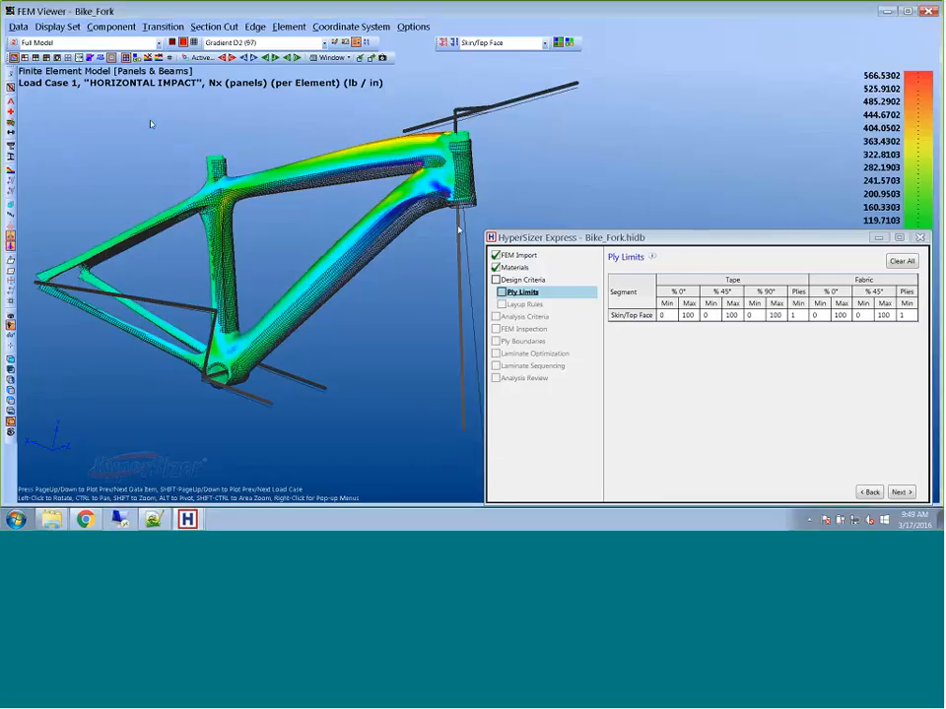
# - Plot the Nx loads for load case 6, TORSIONFORK_LEFT, and view the frame from the front
pyautogui.click(17, 27)
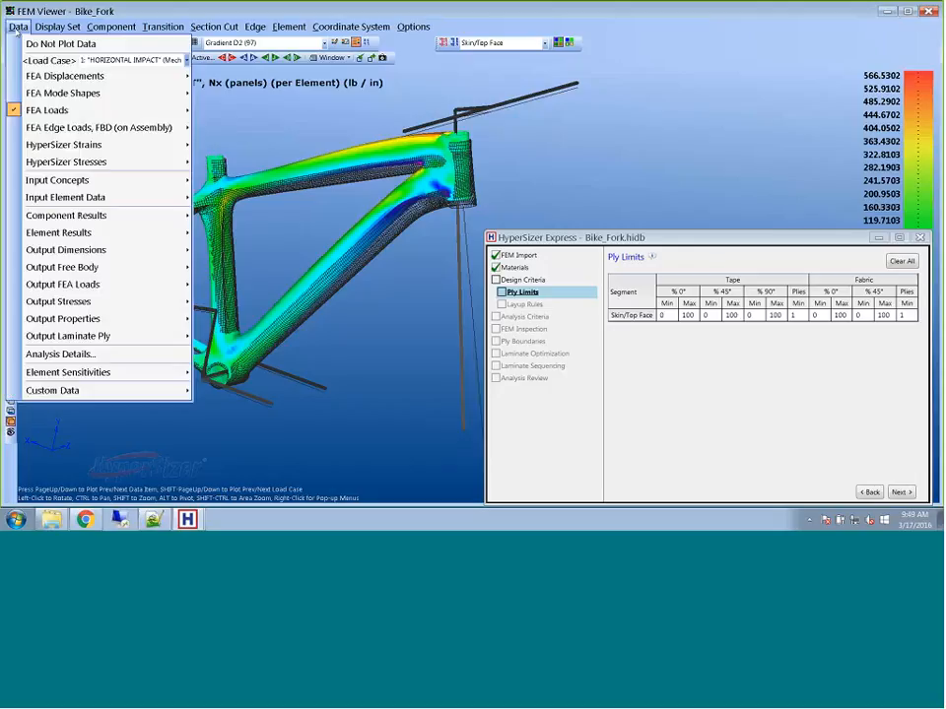
pyautogui.click(119, 60)
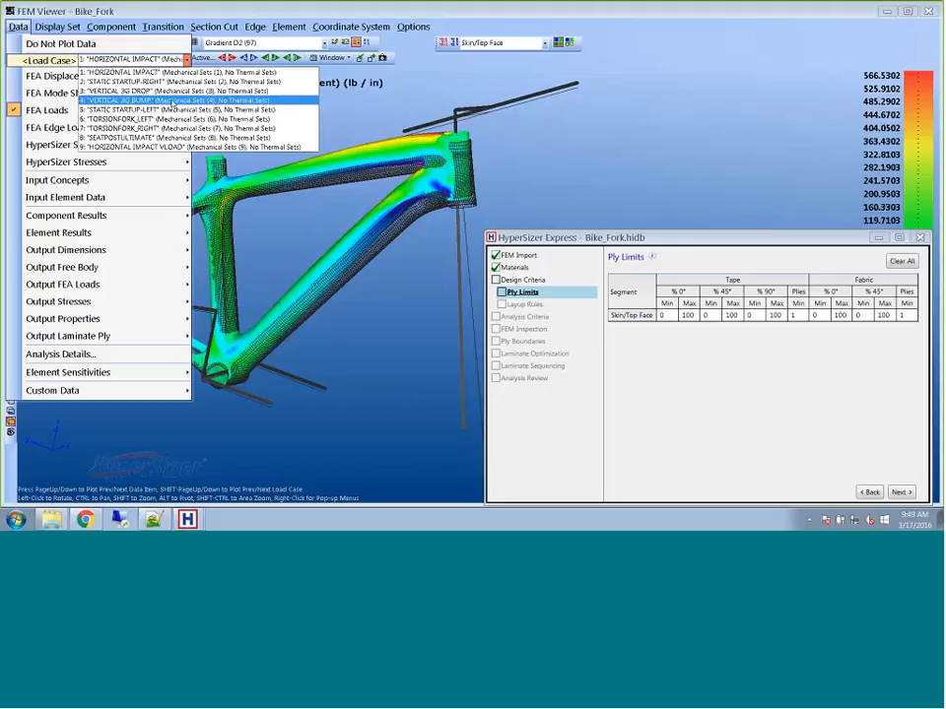
pyautogui.click(144, 83)
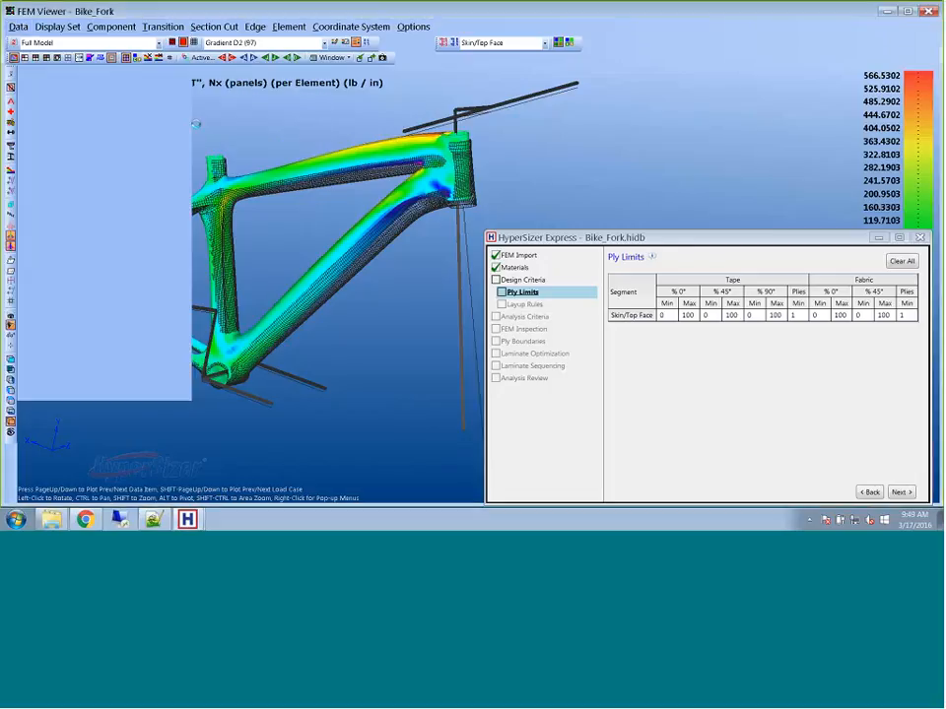
pyautogui.moveTo(387, 254); pyautogui.dragTo(417, 246)
pyautogui.moveTo(350, 277); pyautogui.dragTo(256, 226)
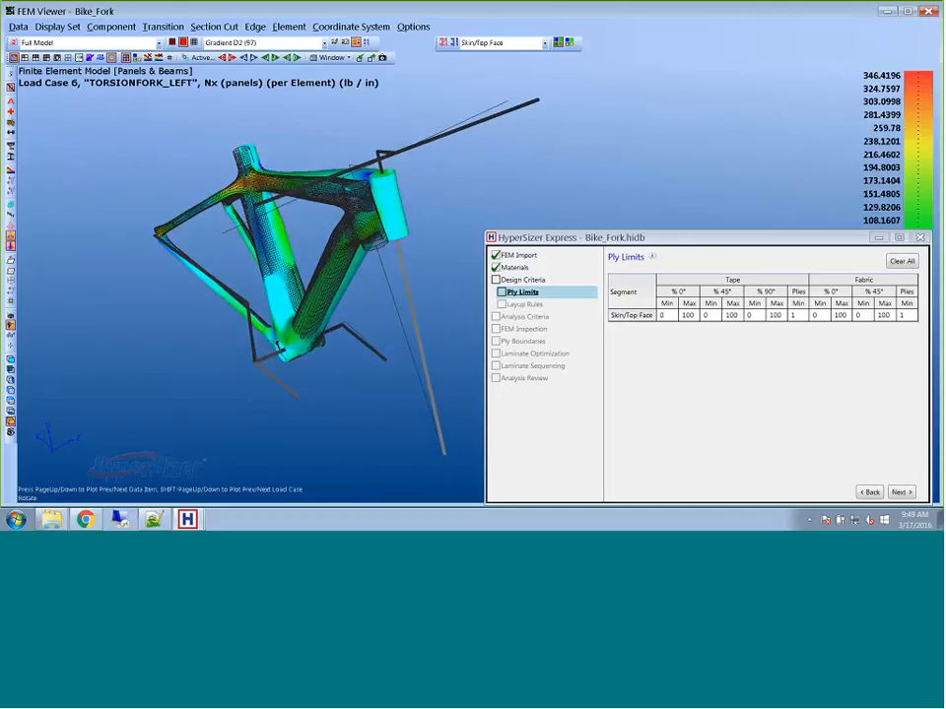
# - Plot the Nx loads for load case 3, VERTICAL 3G DROP, and view the frame from the side
pyautogui.click(18, 26)
pyautogui.moveTo(40, 60)
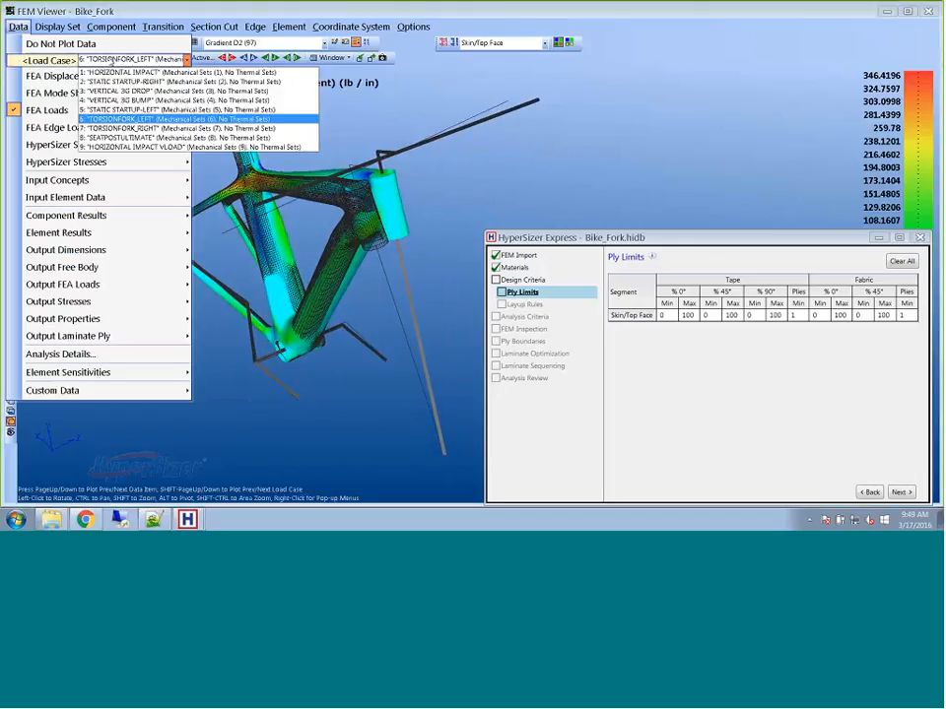
pyautogui.click(177, 95)
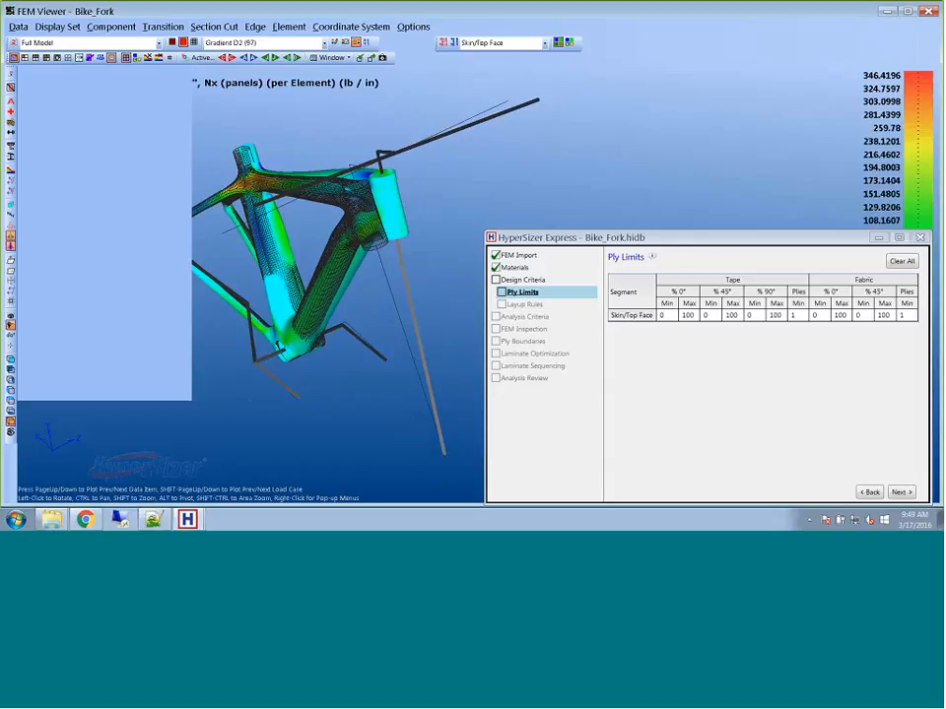
pyautogui.moveTo(290, 291); pyautogui.dragTo(296, 209)
# - Plot the Nx loads for load case 8, SEATPOSTULTIMATE, and examine the seat post area of the frame
pyautogui.click(19, 27)
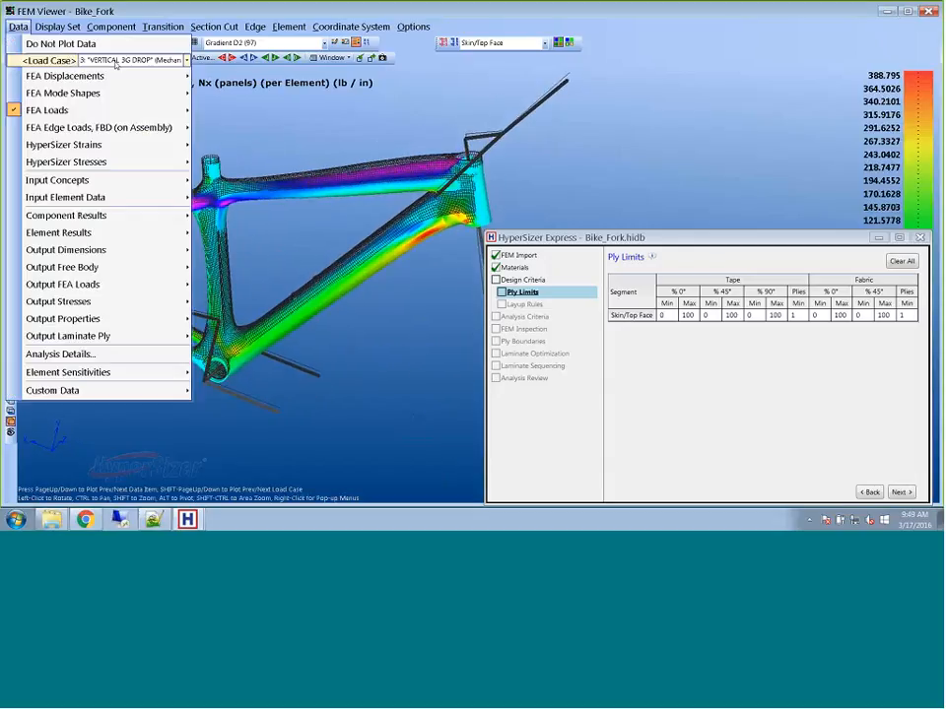
pyautogui.moveTo(44, 60)
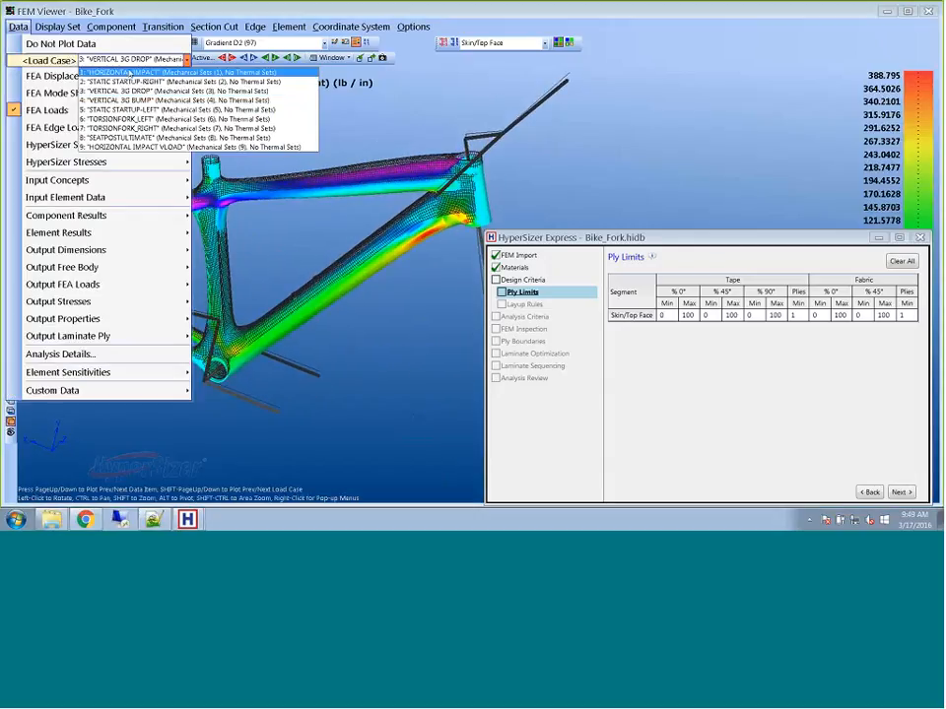
pyautogui.click(207, 137)
pyautogui.moveTo(233, 275); pyautogui.dragTo(292, 237)
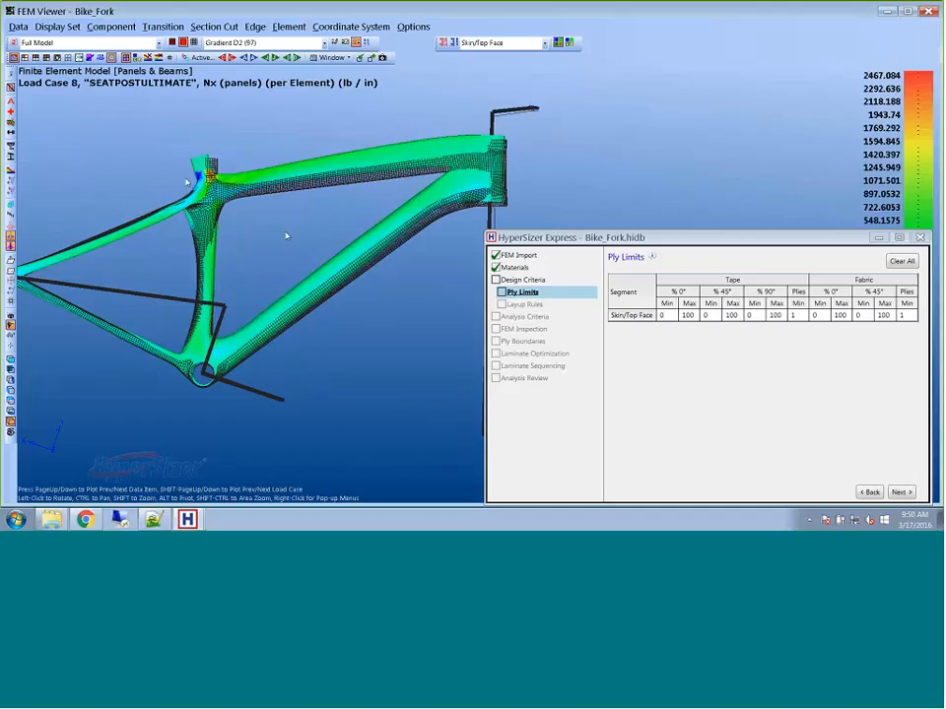
pyautogui.moveTo(287, 237); pyautogui.dragTo(118, 157)
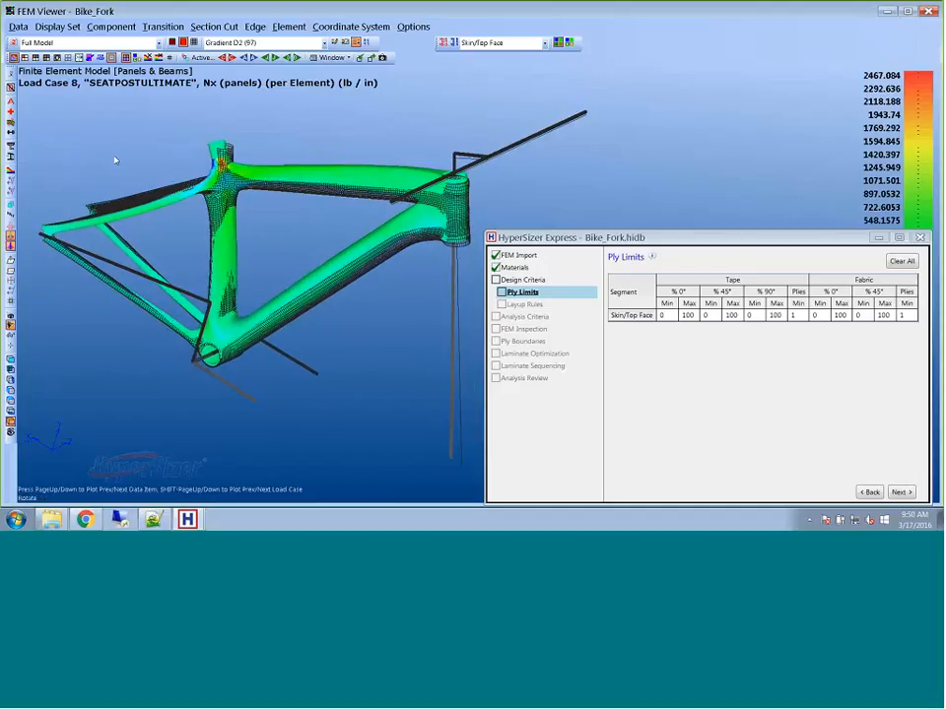
# - Return the Nx load plot to load case 1, HORIZONTAL IMPACT
pyautogui.click(18, 27)
pyautogui.click(103, 60)
pyautogui.click(108, 71)
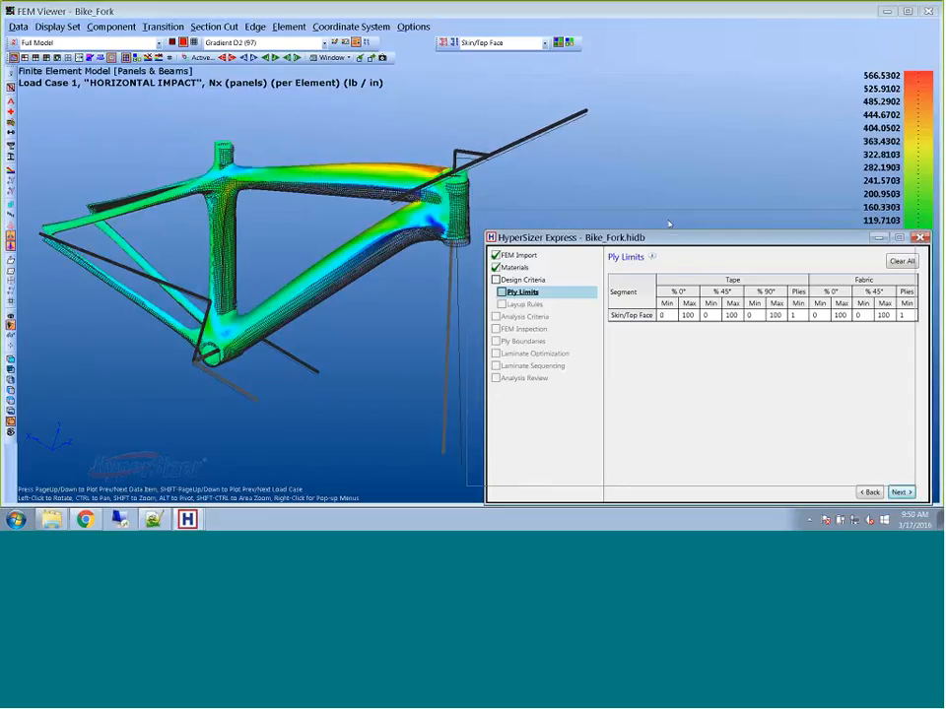
# - In the ply limits, set the minimum number of tape plies for the Skin/Top Face to 4 and proceed to the layup rules
pyautogui.moveTo(687, 242); pyautogui.dragTo(669, 225)
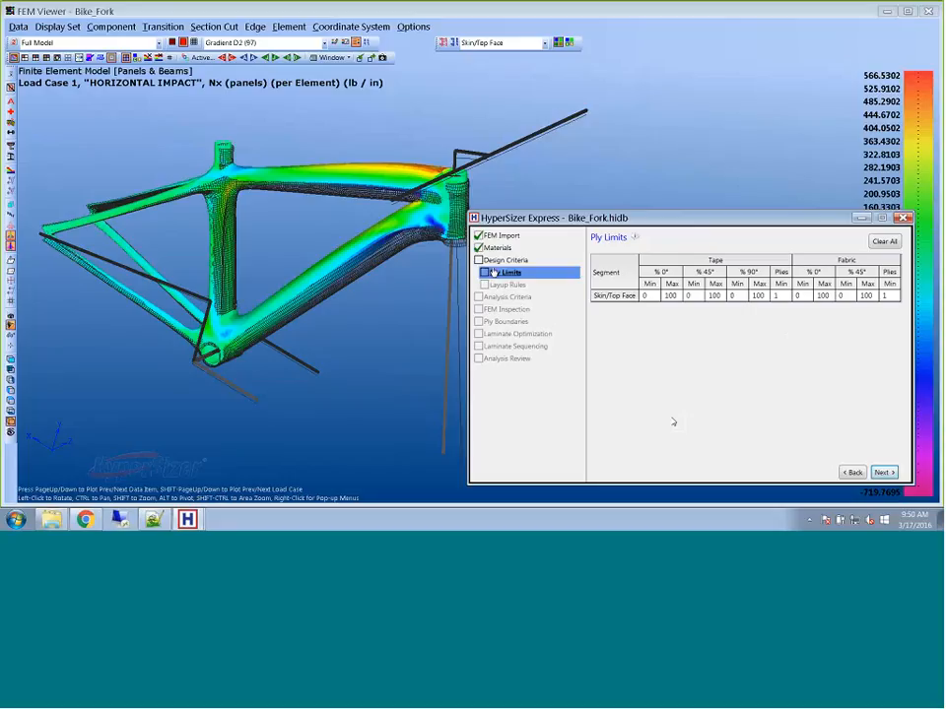
pyautogui.click(560, 276)
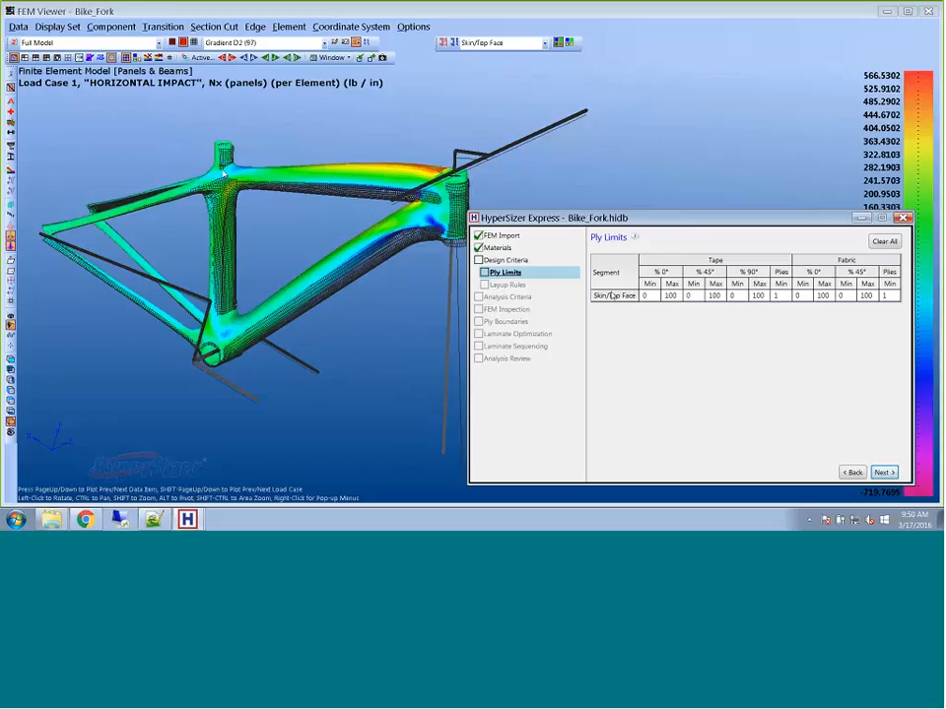
pyautogui.click(775, 296)
pyautogui.write('4')
pyautogui.click(881, 472)
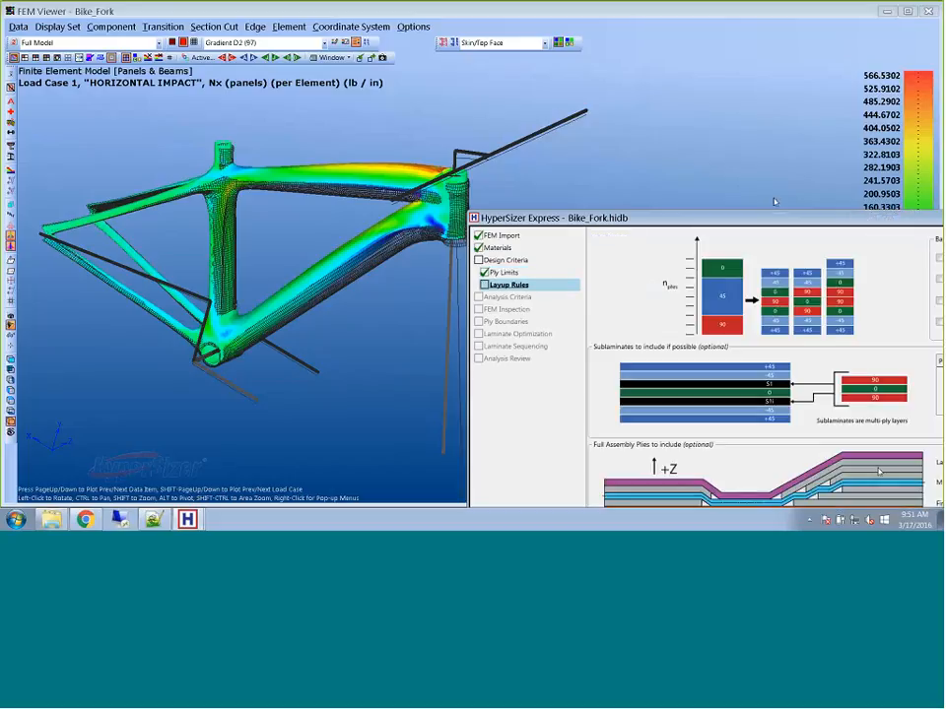
pyautogui.moveTo(781, 211); pyautogui.dragTo(613, 135)
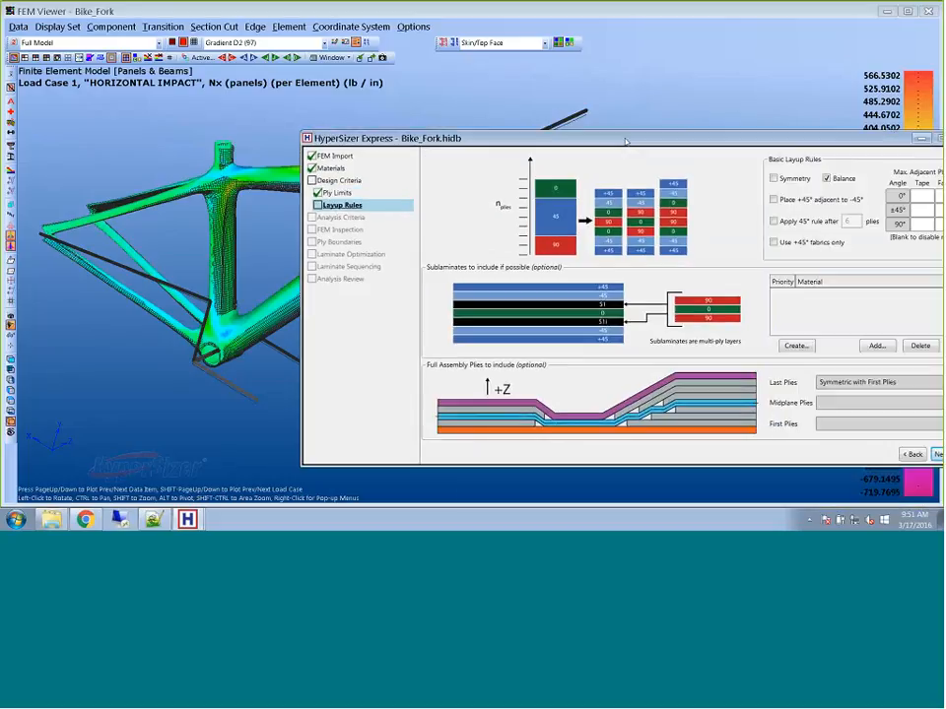
# - Turn off the Balance layup rule and proceed to the analysis methods
pyautogui.moveTo(703, 145); pyautogui.dragTo(610, 145)
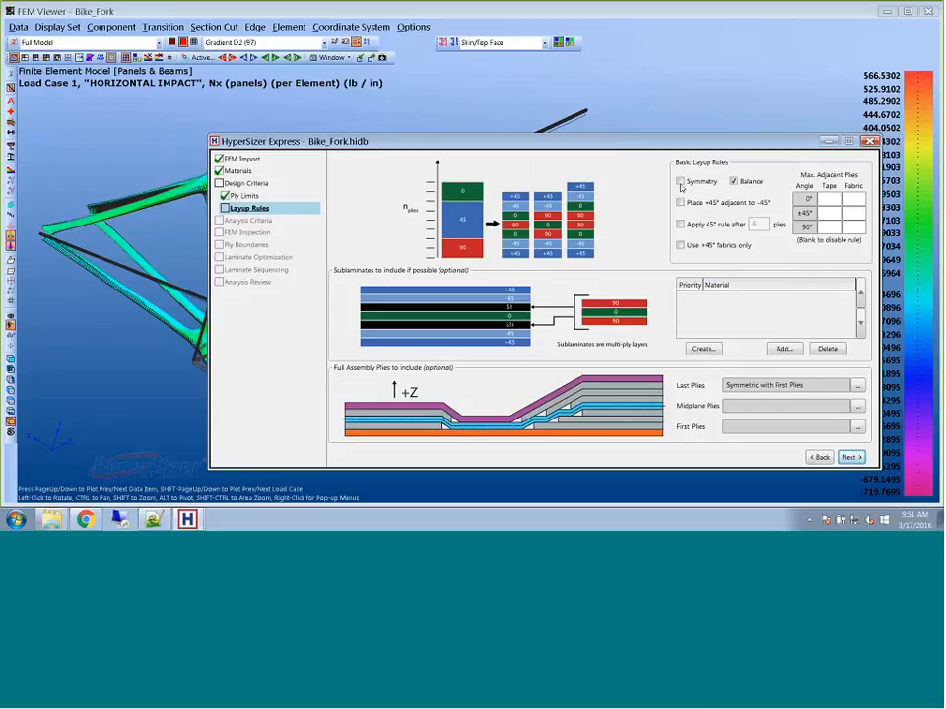
pyautogui.click(733, 182)
pyautogui.click(853, 458)
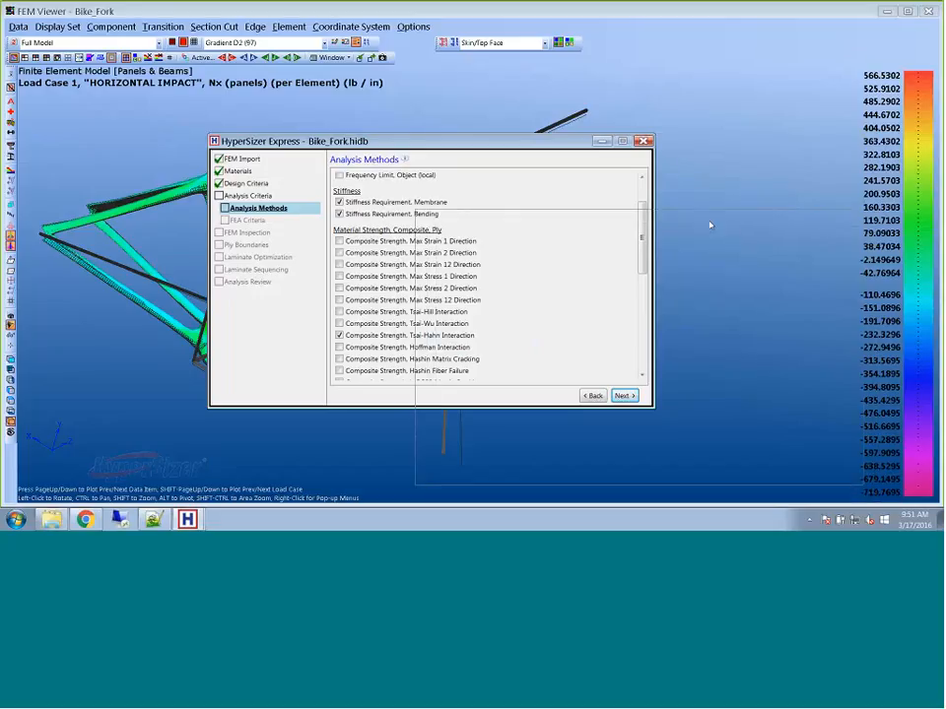
# - Review the composite ply strength methods, toggle Tsai-Hill and Tsai-Wu Interaction on and back off, and proceed to the FEA criteria
pyautogui.moveTo(710, 225); pyautogui.dragTo(709, 224)
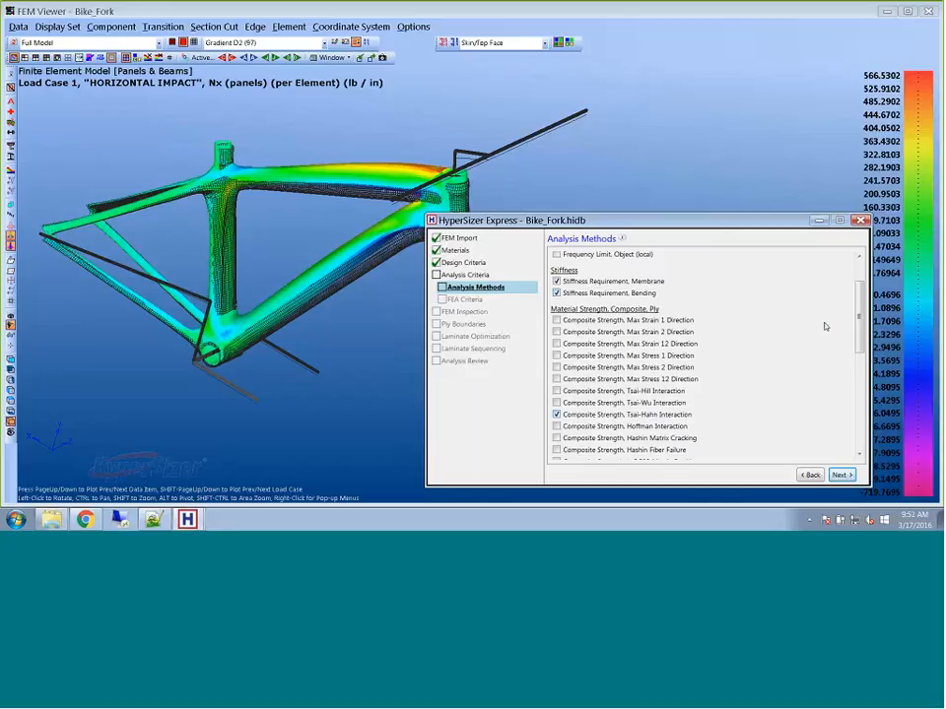
pyautogui.scroll(-2, 633, 363)
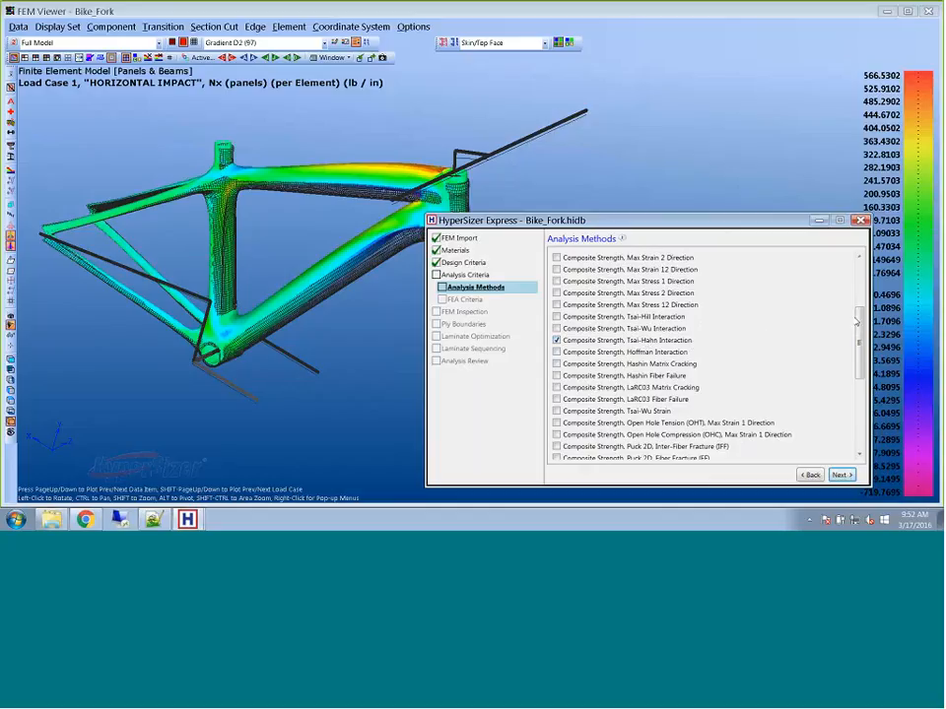
pyautogui.scroll(-1, 862, 331)
pyautogui.moveTo(862, 331)
pyautogui.mouseDown()
pyautogui.moveTo(872, 391)
pyautogui.moveTo(871, 320)
pyautogui.mouseUp()
pyautogui.click(556, 316)
pyautogui.click(556, 328)
pyautogui.click(556, 317)
pyautogui.click(556, 328)
pyautogui.click(843, 474)
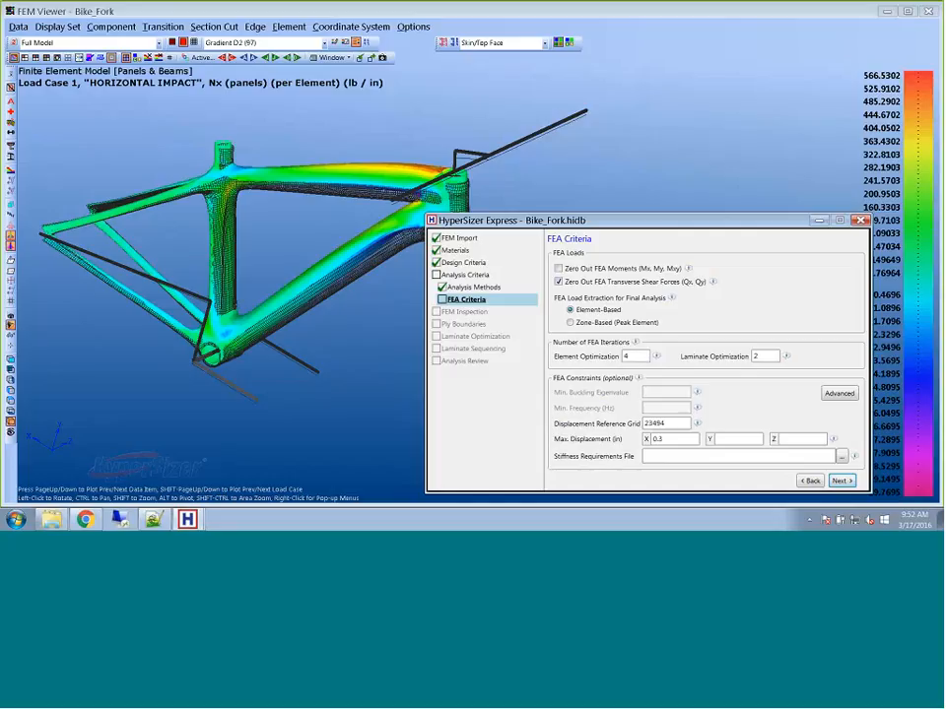
# - Review the displacement reference grid and maximum X displacement in the FEA criteria, and proceed to the element forces
pyautogui.moveTo(682, 227); pyautogui.dragTo(725, 228)
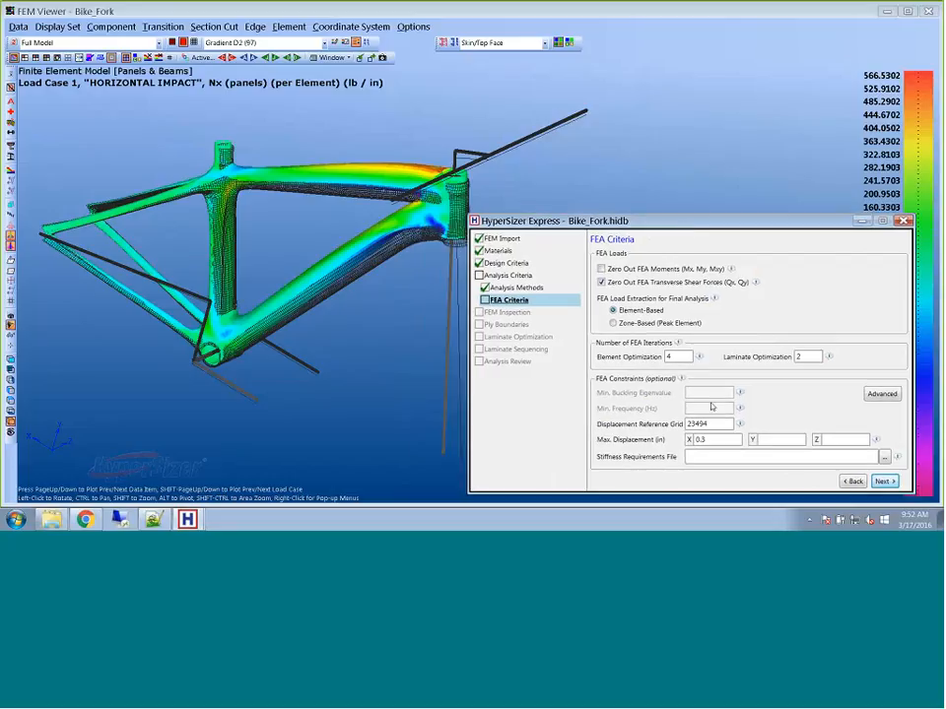
pyautogui.doubleClick(711, 424)
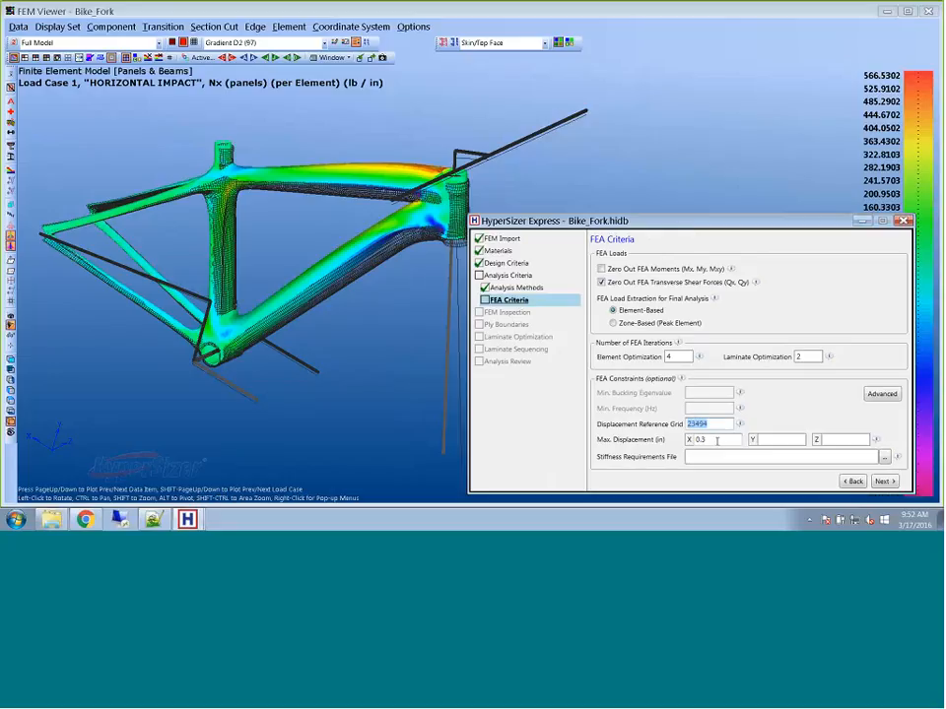
pyautogui.doubleClick(716, 441)
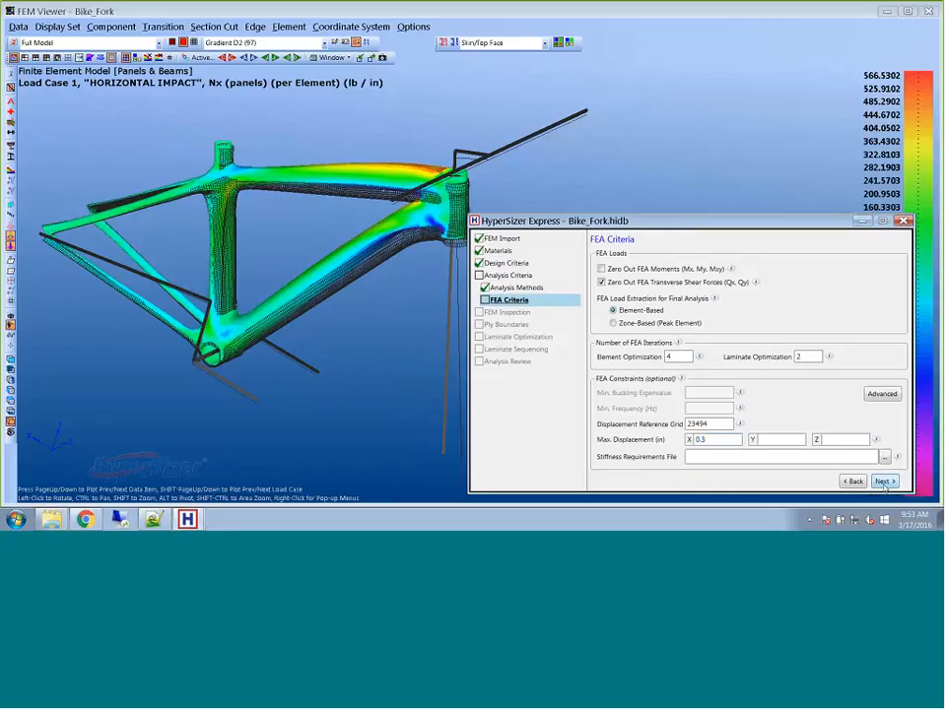
pyautogui.click(883, 482)
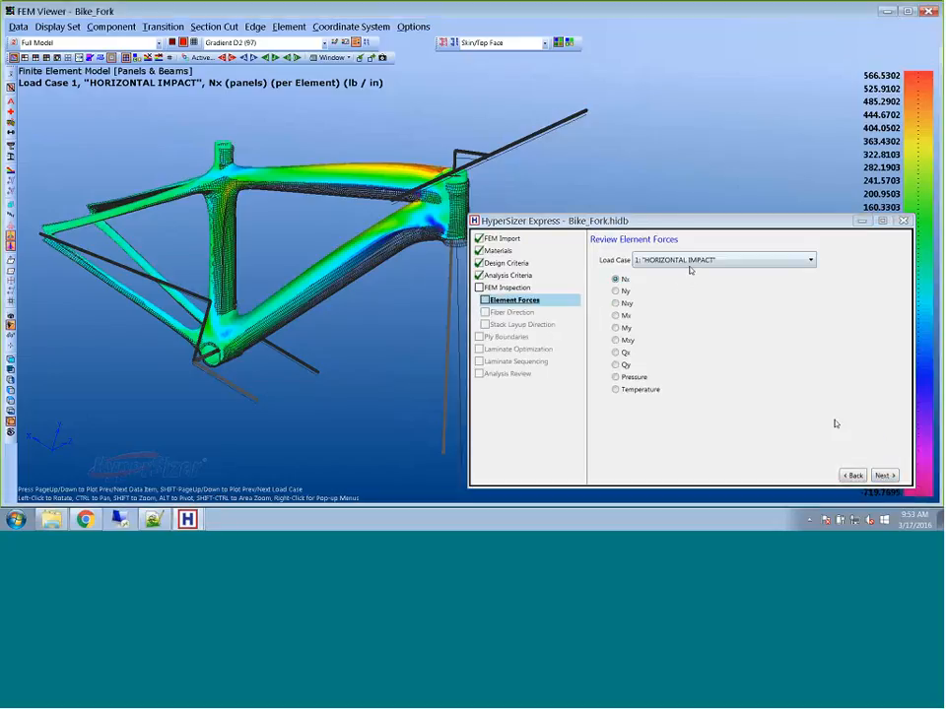
# - Plot the Nx element forces for load cases 2, STATIC STARTUP-RIGHT, and 4, VERTICAL 3G BUMP, and return to 1, HORIZONTAL IMPACT
pyautogui.click(690, 260)
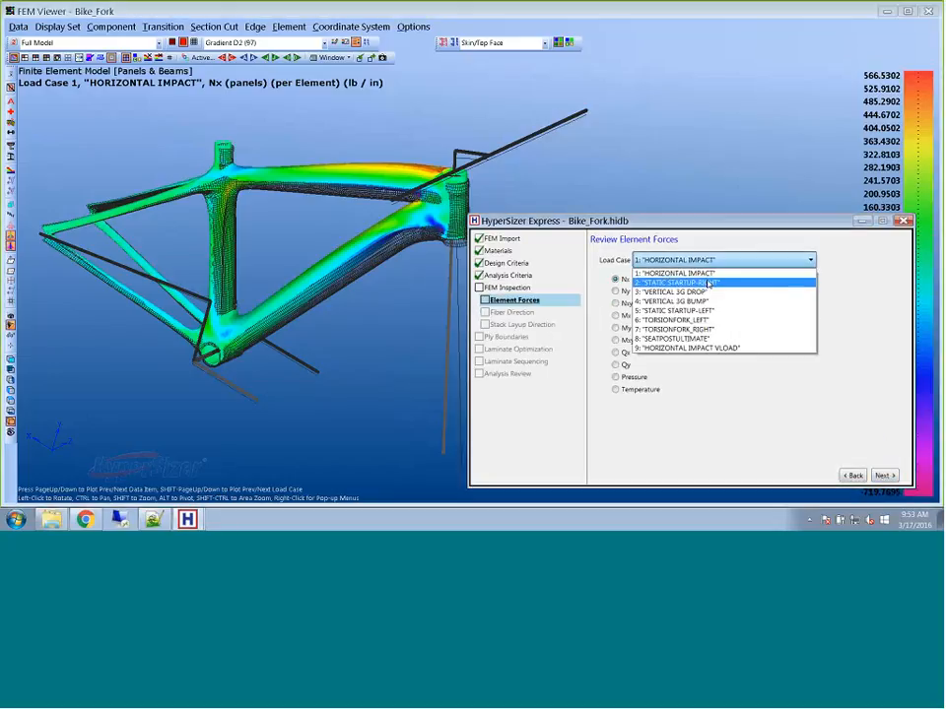
pyautogui.click(706, 282)
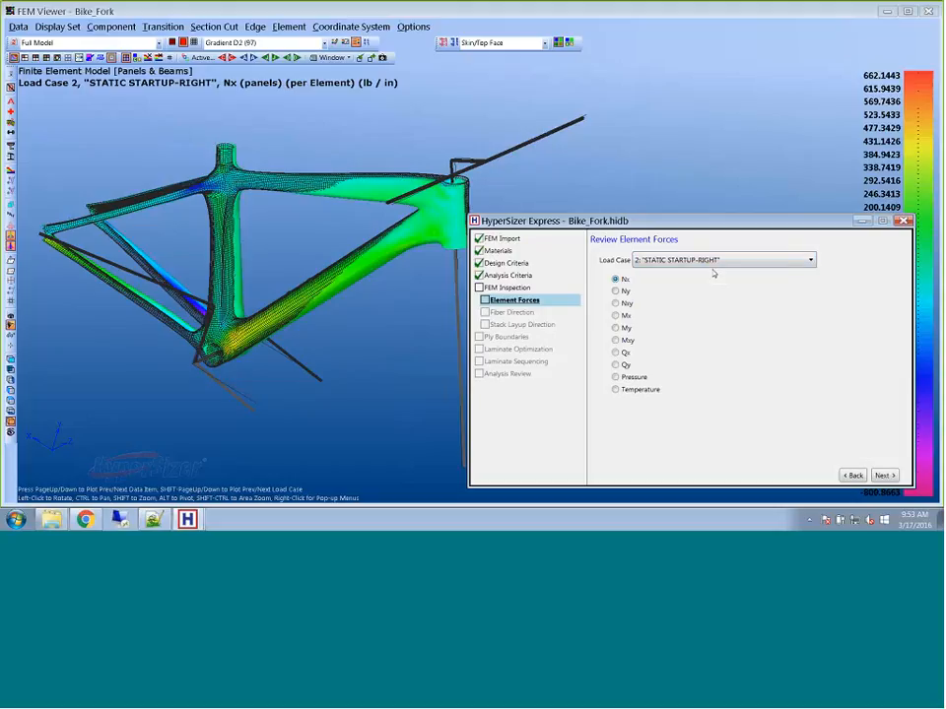
pyautogui.click(706, 261)
pyautogui.click(722, 304)
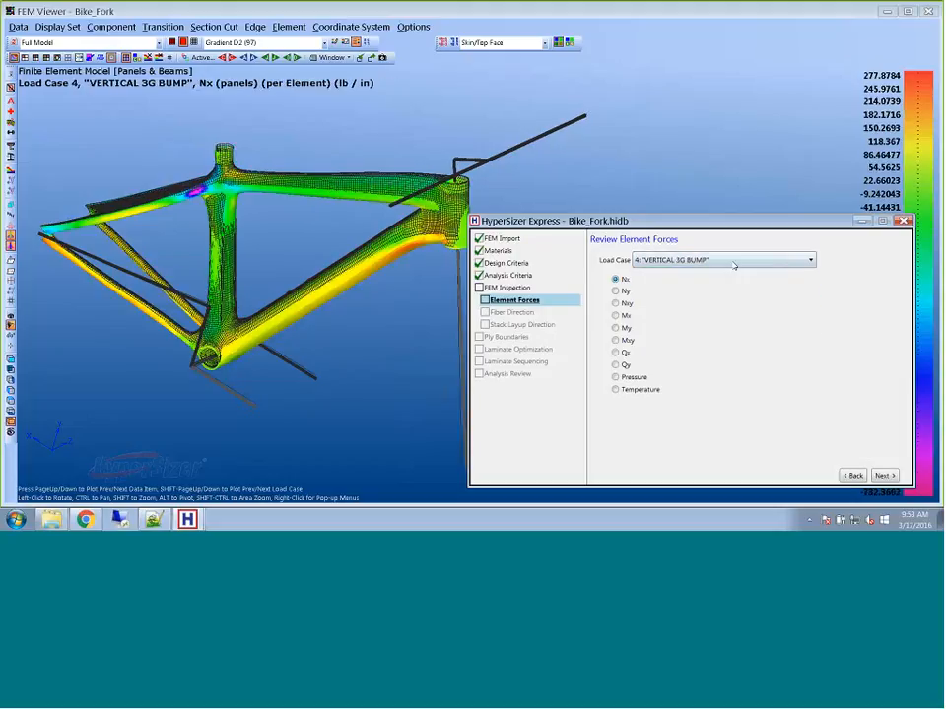
pyautogui.click(730, 260)
pyautogui.click(731, 273)
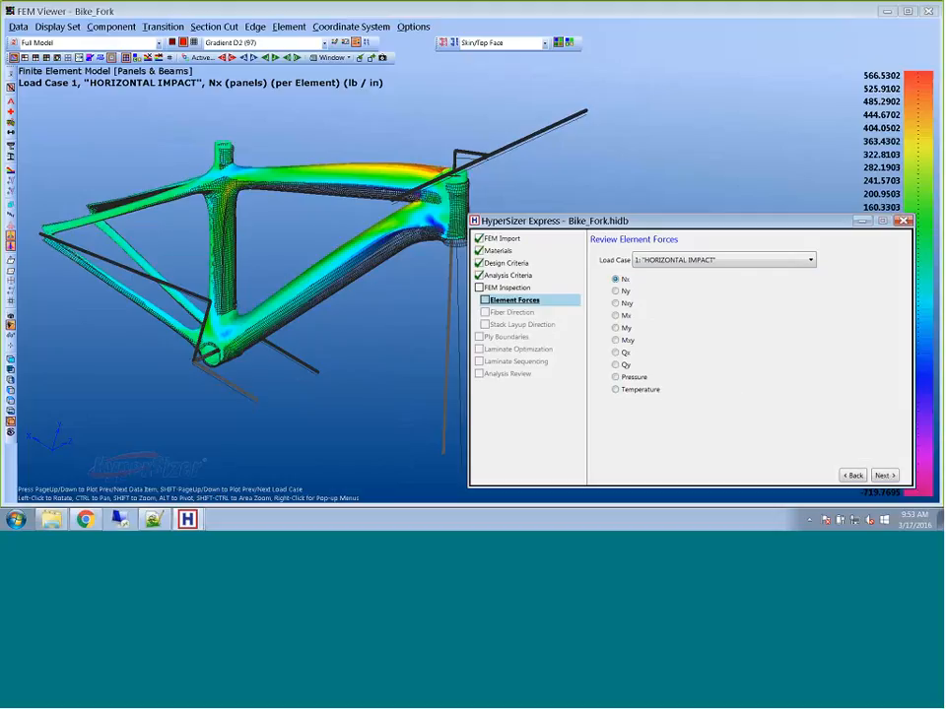
# - Proceed to the fiber direction review and examine the element material angles around the frame's head tube
pyautogui.click(885, 478)
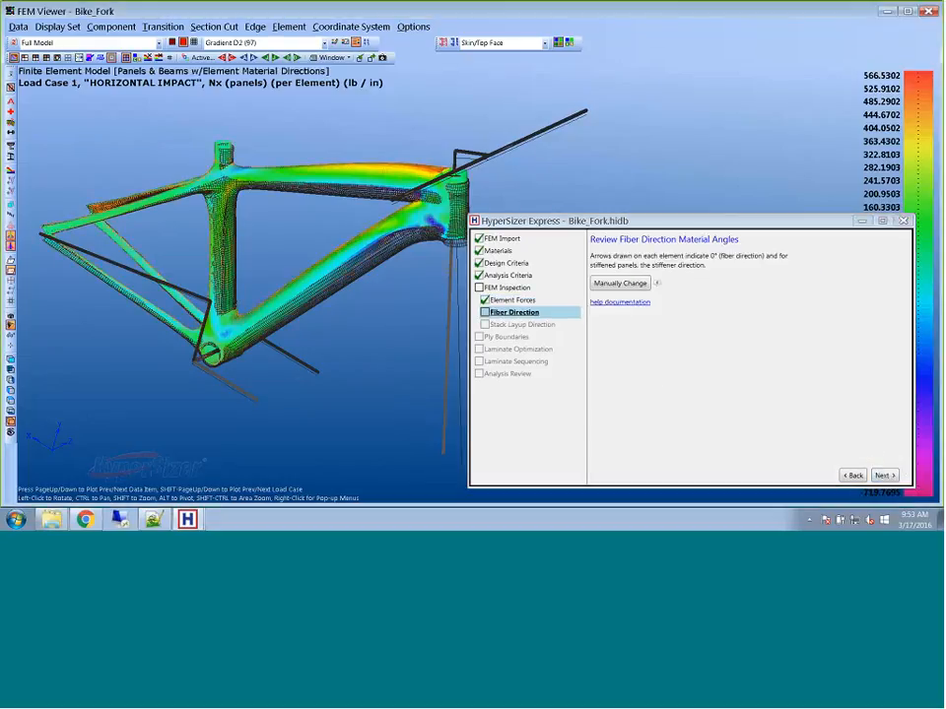
pyautogui.scroll(5, 420, 232)
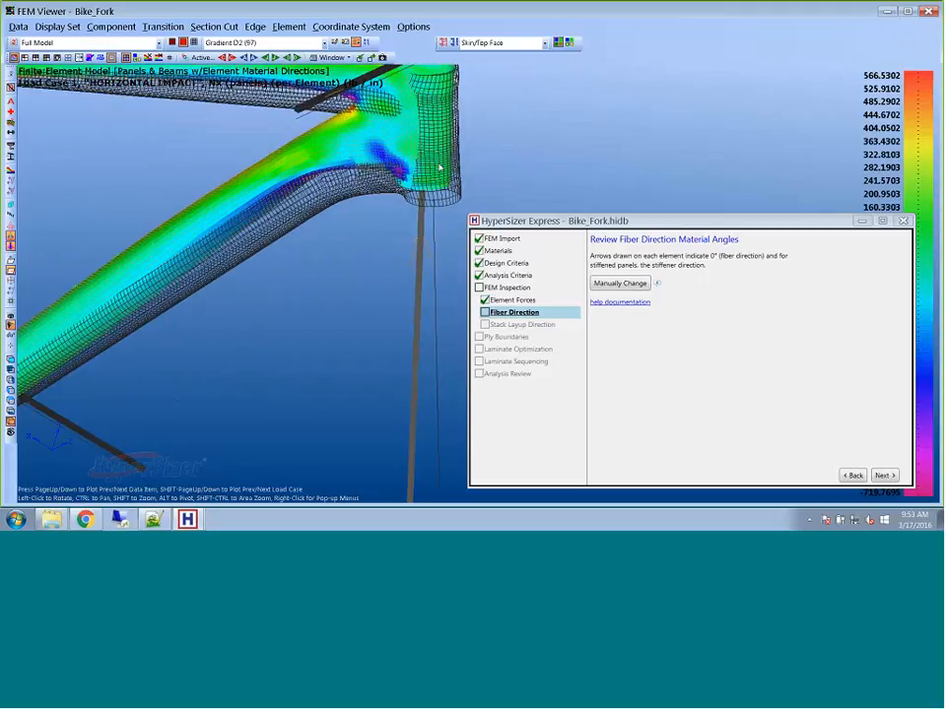
pyautogui.scroll(3, 401, 293)
pyautogui.keyDown('ctrl'); pyautogui.moveTo(390, 273); pyautogui.dragTo(293, 244); pyautogui.keyUp('ctrl')
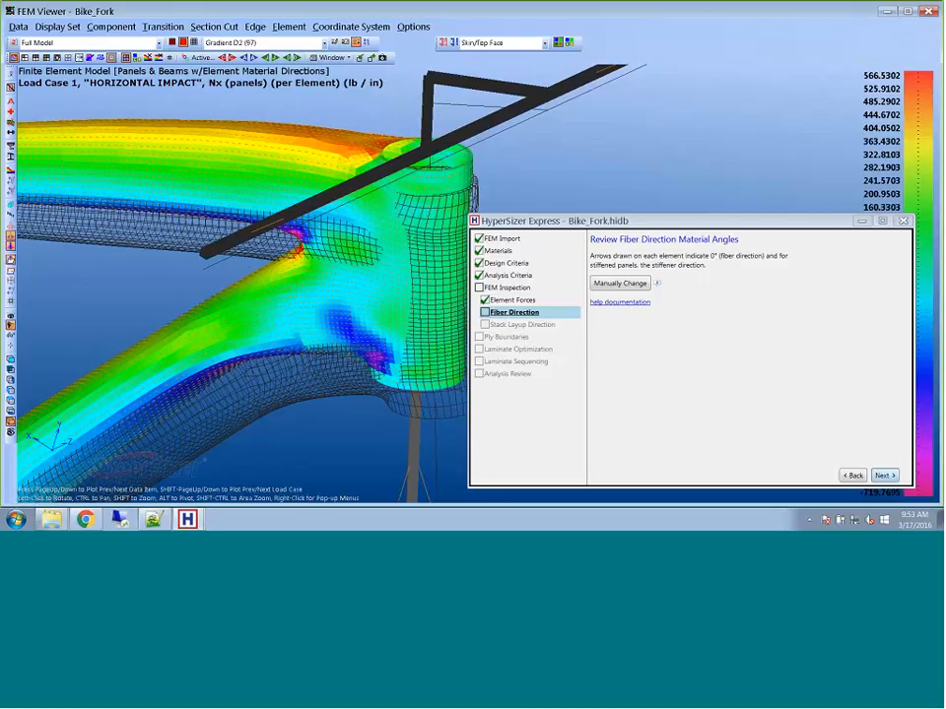
# - Examine the element normals for the stack layup direction near the head tube and proceed to the FEM property zones
pyautogui.click(894, 476)
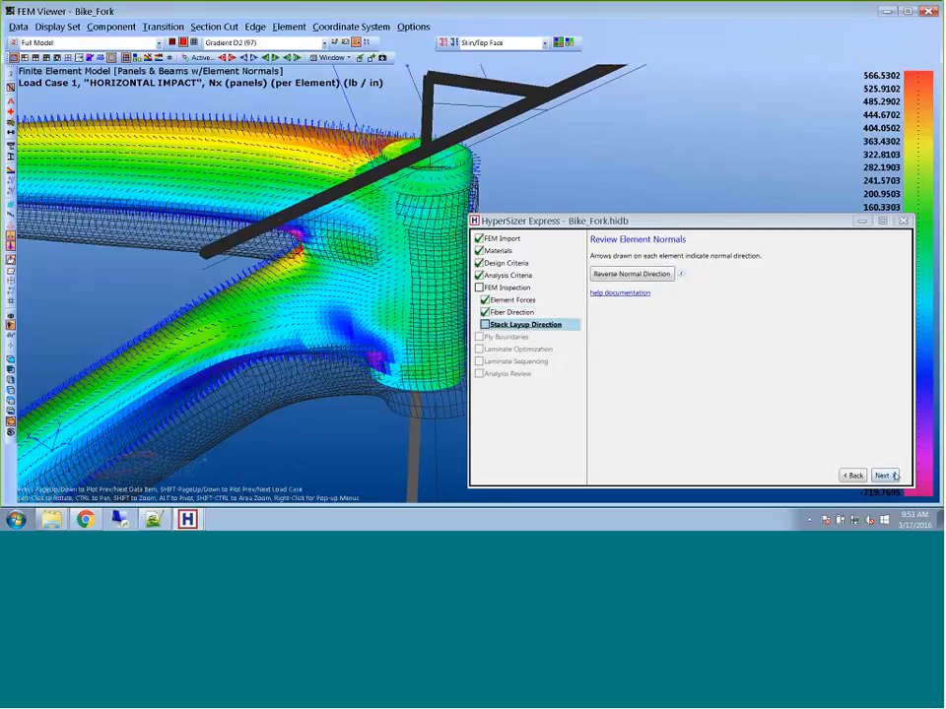
pyautogui.scroll(-6, 339, 304)
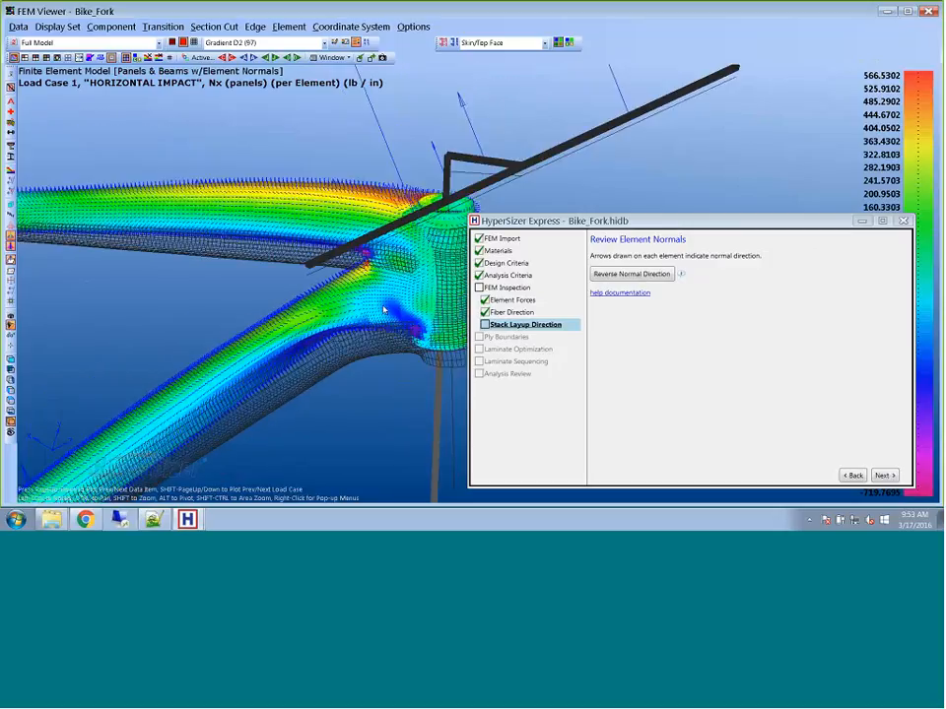
pyautogui.click(884, 476)
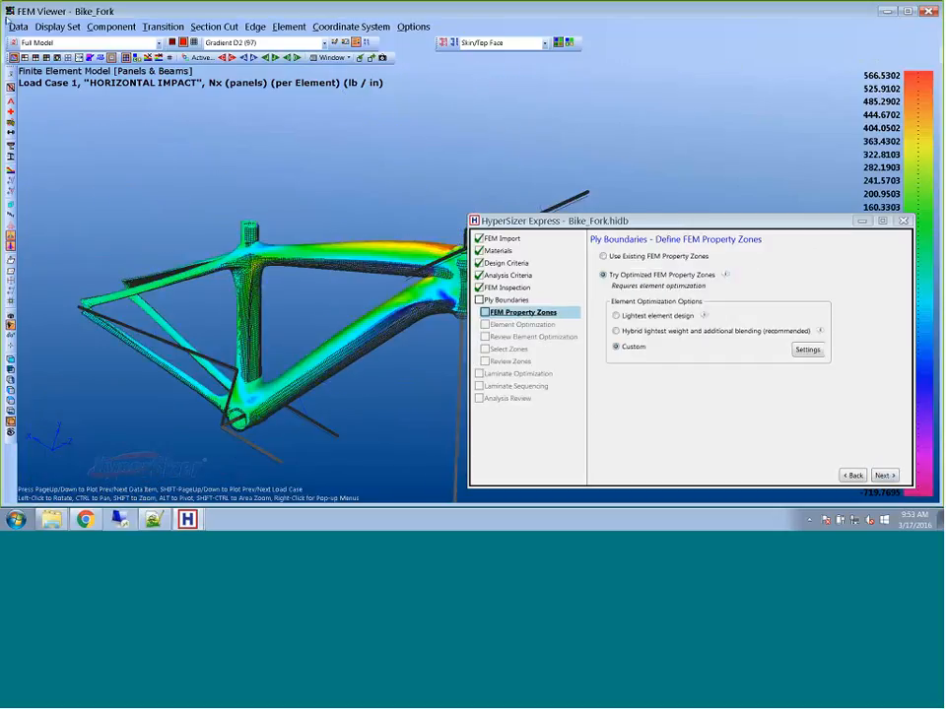
# - Hide the undeformed wireframe shape in the FEA displacement display of the full bike frame
pyautogui.keyDown('ctrl'); pyautogui.moveTo(332, 272); pyautogui.dragTo(291, 189); pyautogui.keyUp('ctrl')
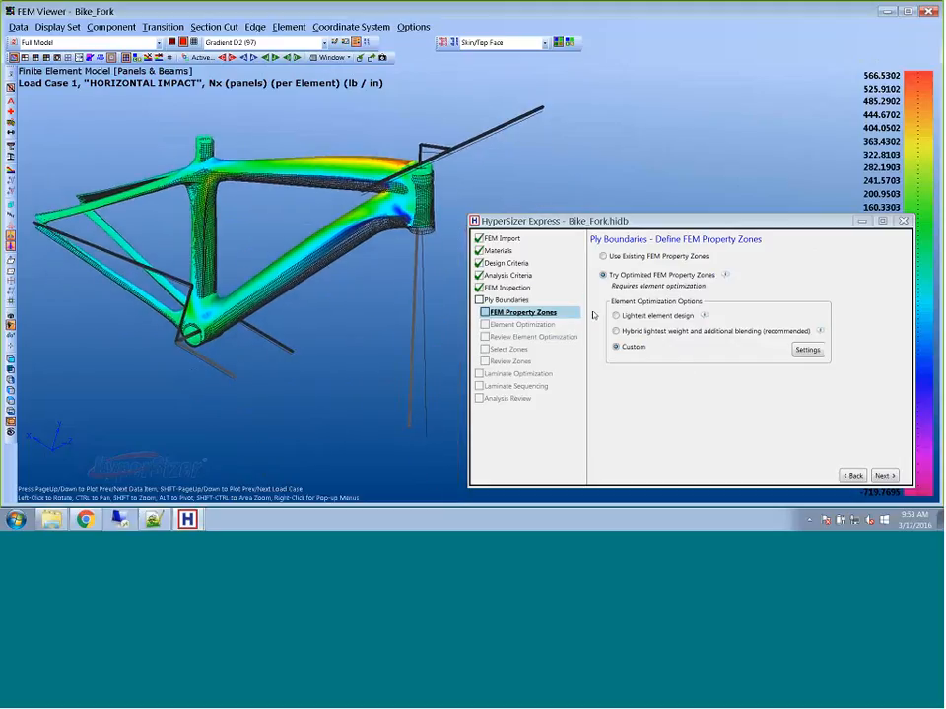
pyautogui.click(18, 26)
pyautogui.moveTo(89, 94)
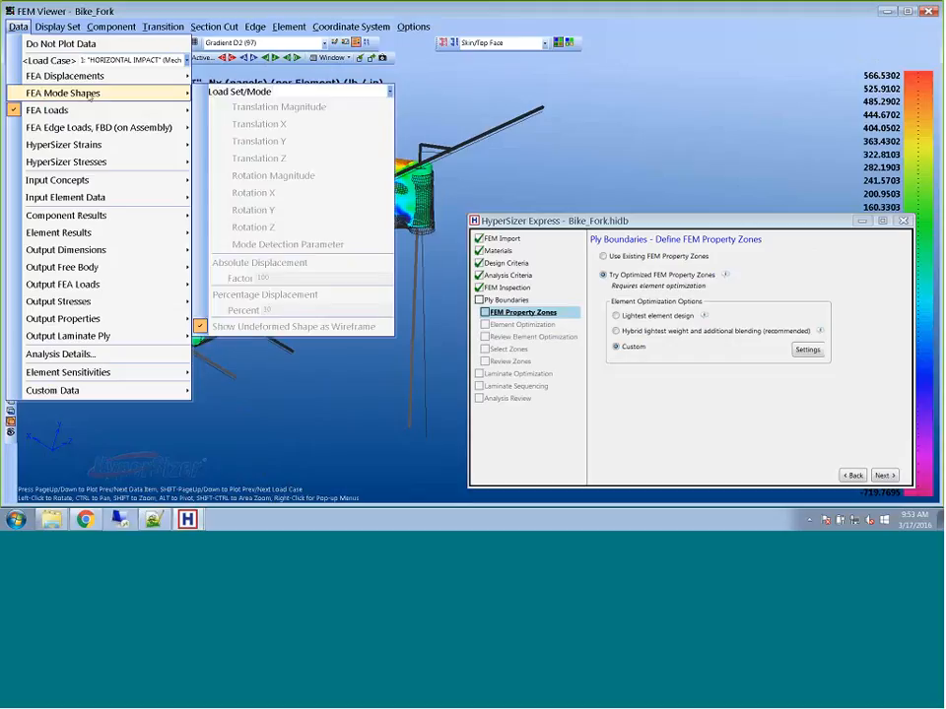
pyautogui.moveTo(108, 76)
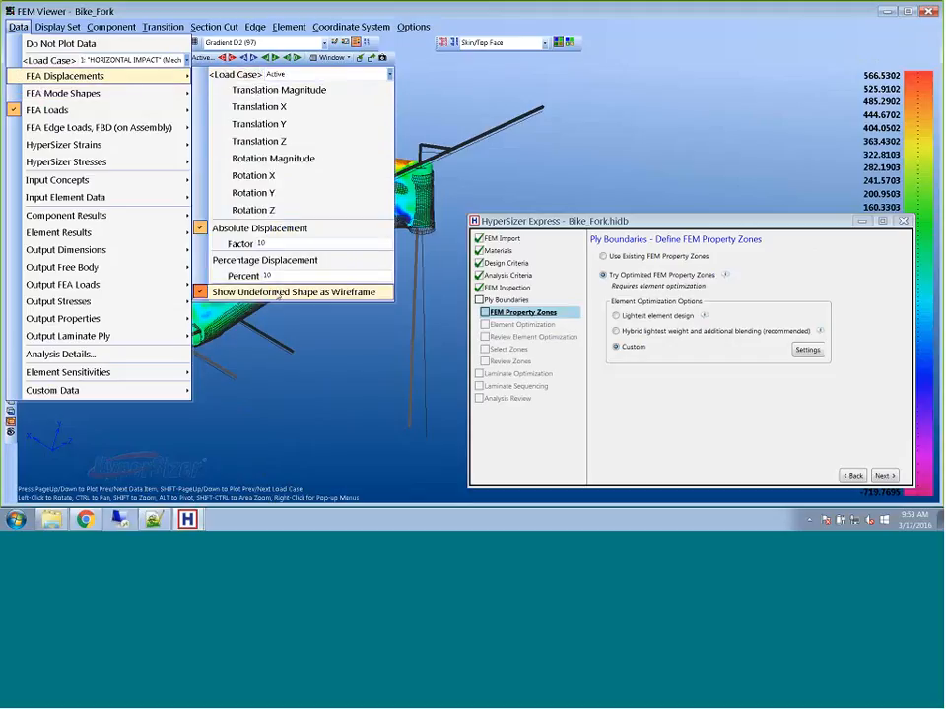
pyautogui.click(279, 292)
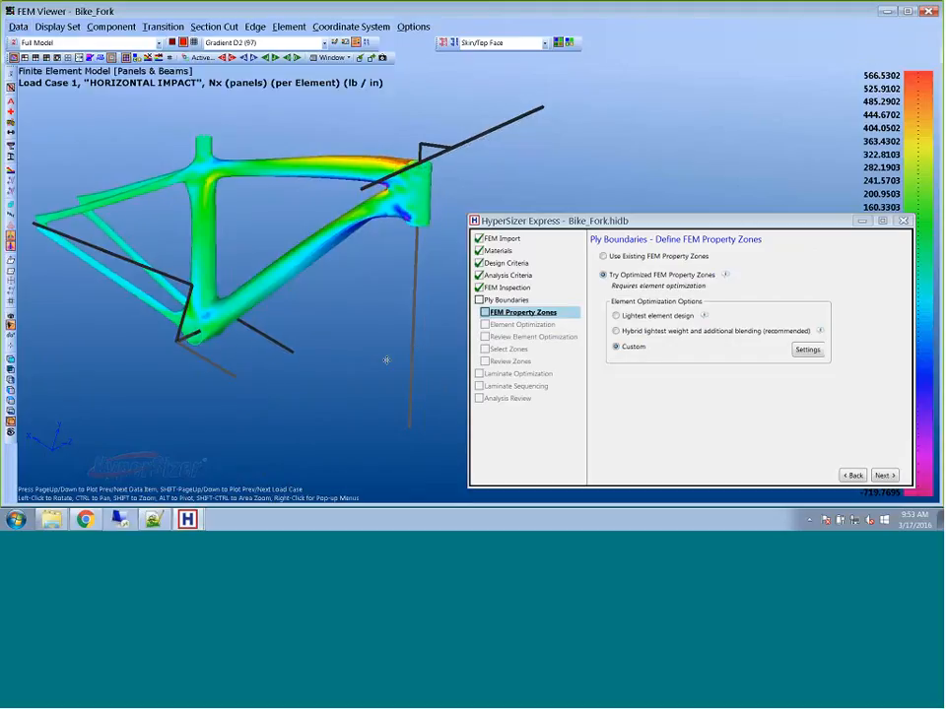
pyautogui.moveTo(386, 358)
pyautogui.mouseDown()
pyautogui.moveTo(404, 356)
pyautogui.moveTo(392, 366)
pyautogui.mouseUp()
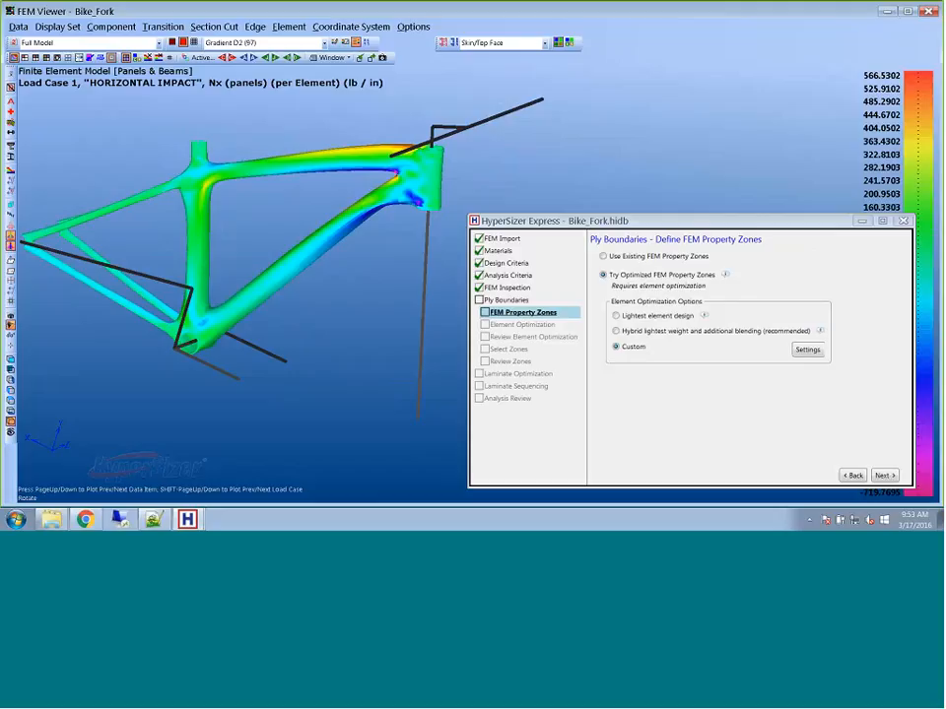
# - Start the custom element optimization for optimized FEM property zones and plot the Number 0s element sensitivities on the frame
pyautogui.click(884, 475)
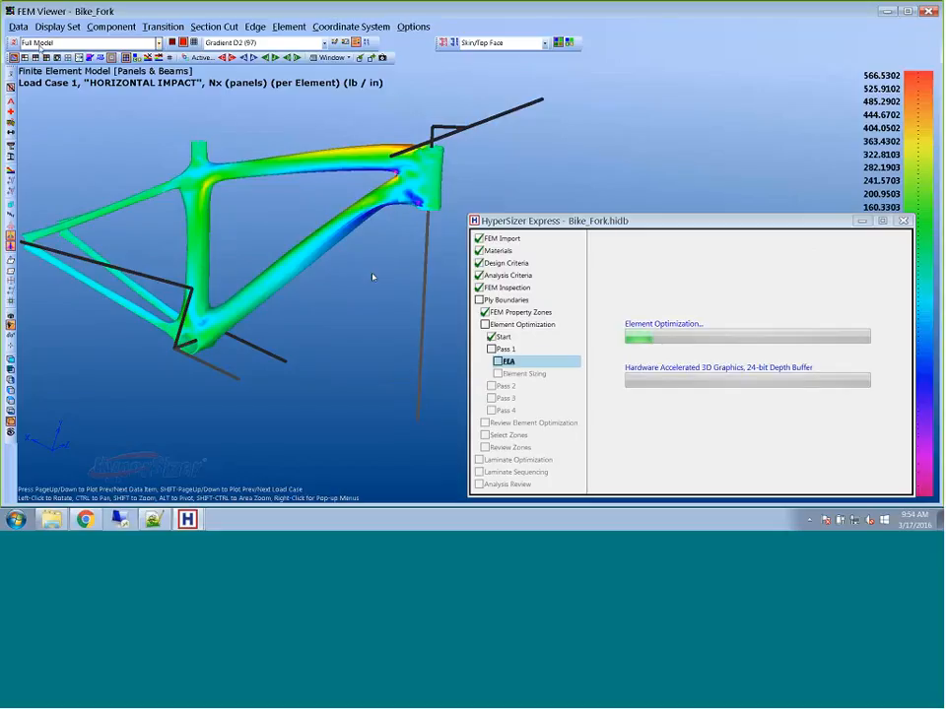
pyautogui.click(17, 27)
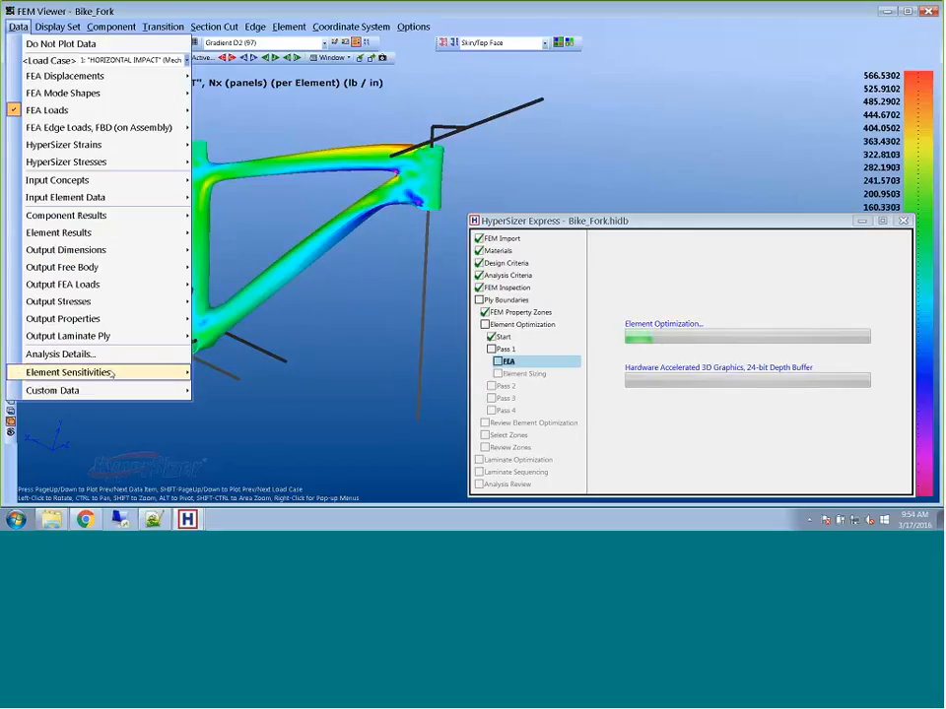
pyautogui.moveTo(111, 373)
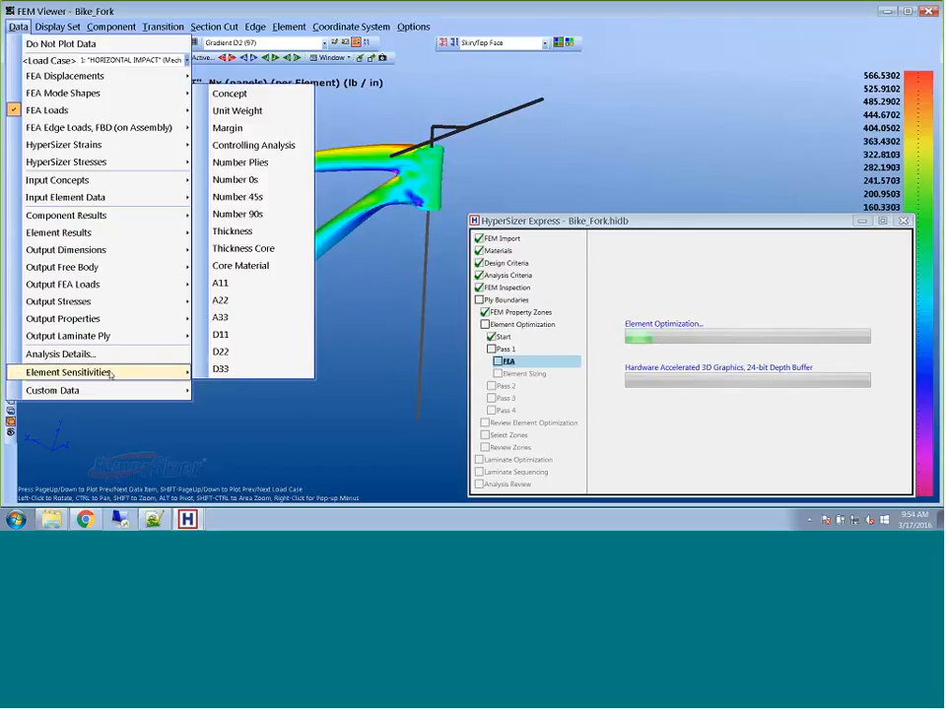
pyautogui.click(273, 185)
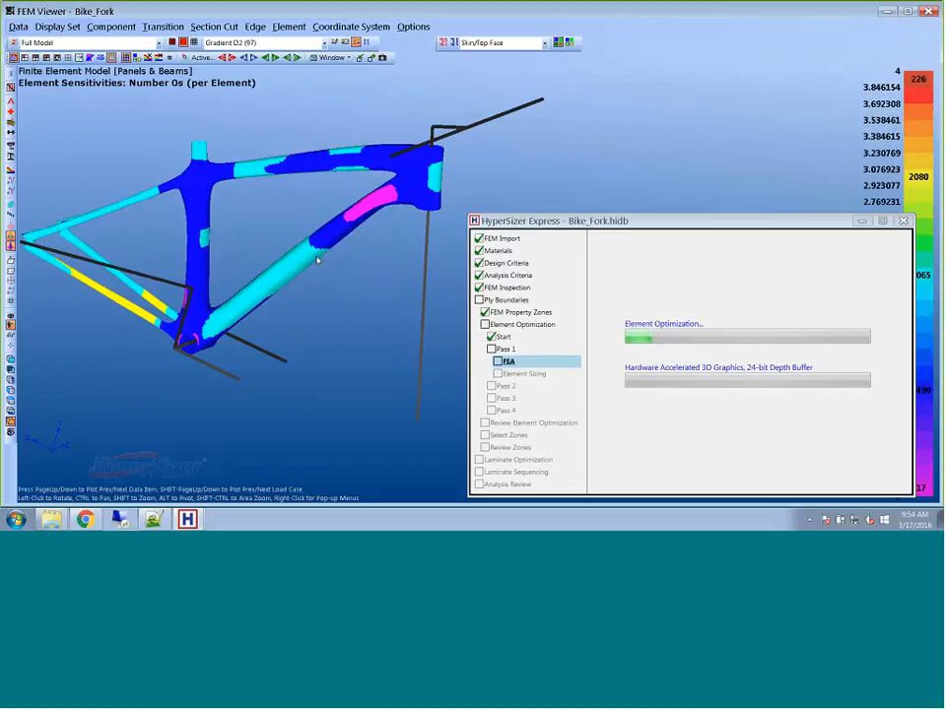
pyautogui.moveTo(317, 259); pyautogui.dragTo(241, 351)
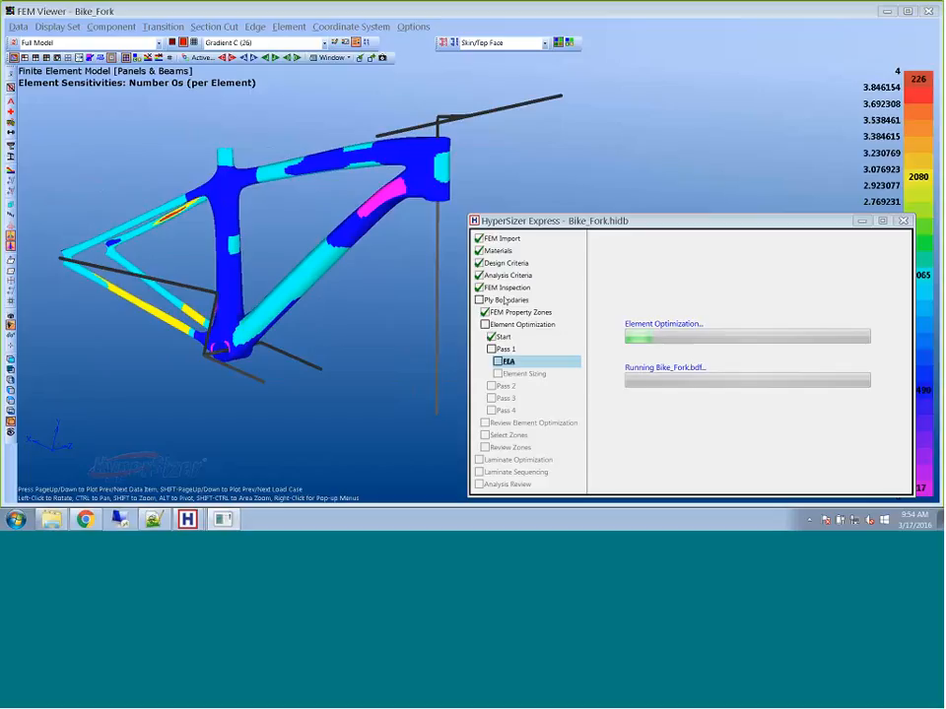
# - Reduce the number of significant figures shown on the Number 0s color legend
pyautogui.moveTo(701, 226); pyautogui.dragTo(591, 236)
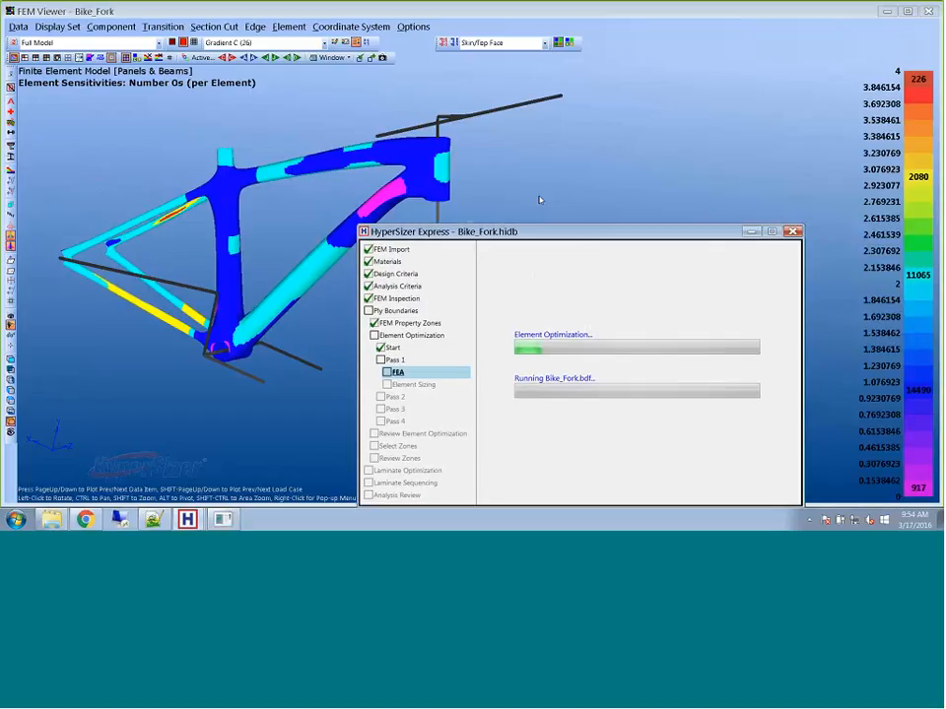
pyautogui.click(10, 76)
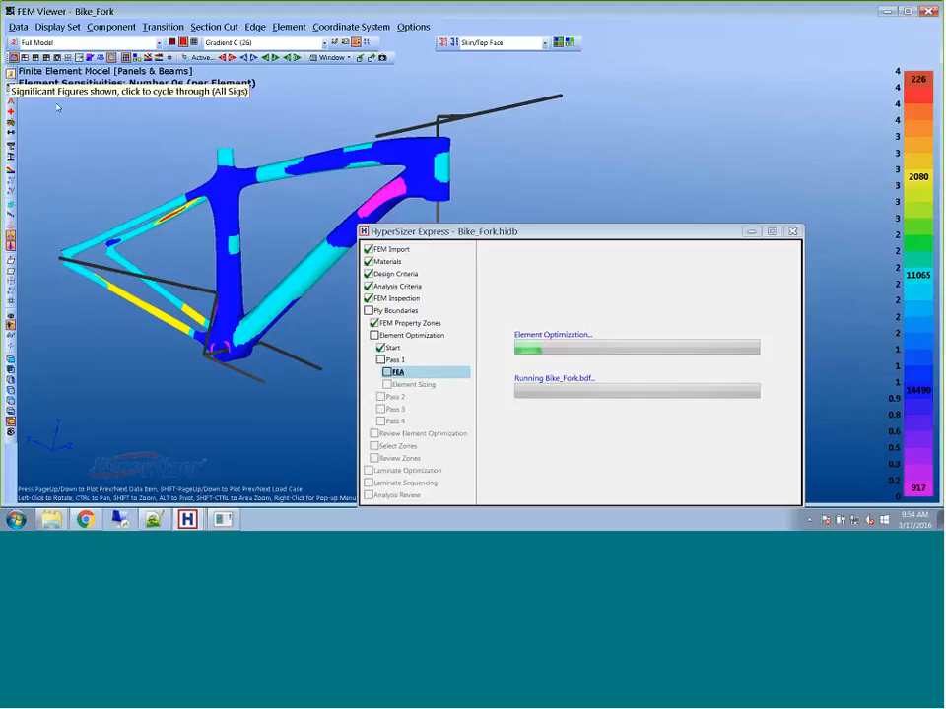
pyautogui.moveTo(621, 226); pyautogui.dragTo(583, 212)
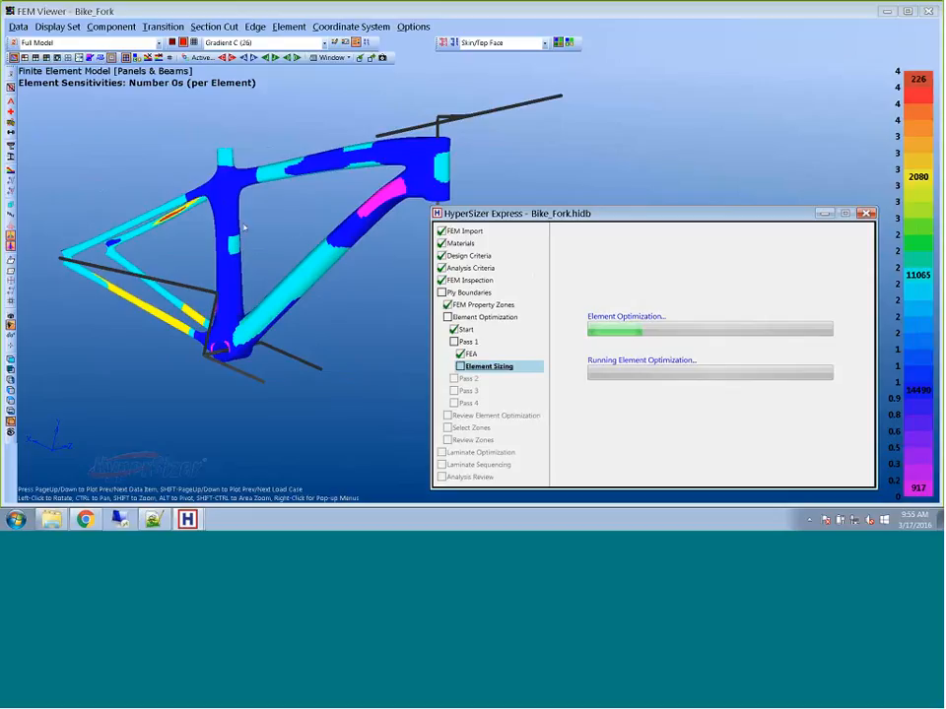
# - Examine the Number 0s distribution over the frame from several angles while the element optimization passes run
pyautogui.moveTo(268, 239); pyautogui.dragTo(274, 233)
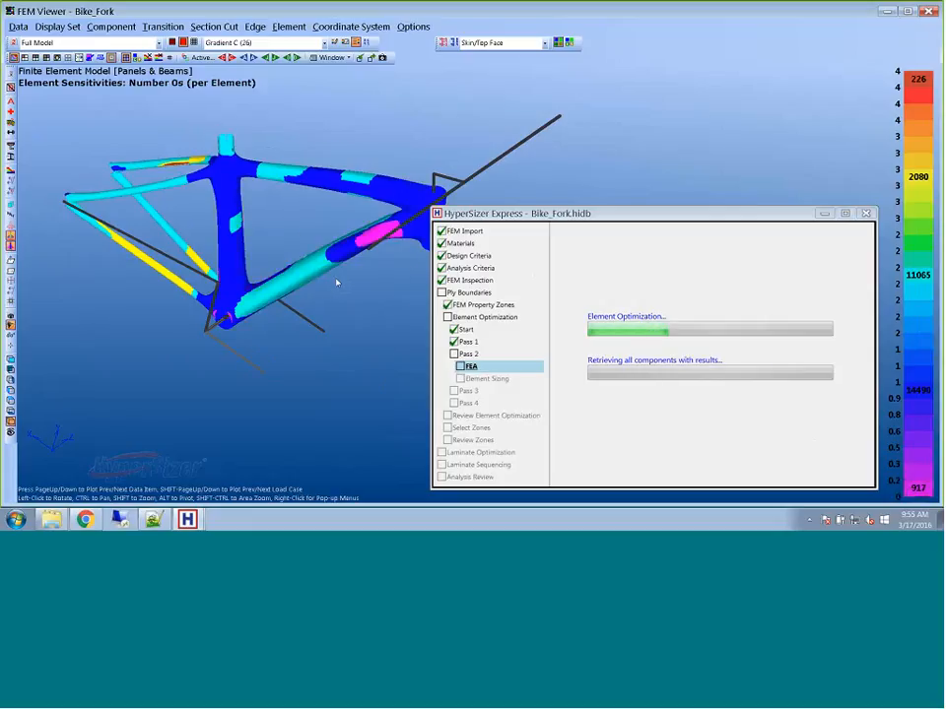
pyautogui.moveTo(336, 281)
pyautogui.mouseDown()
pyautogui.moveTo(319, 267)
pyautogui.moveTo(344, 260)
pyautogui.moveTo(344, 280)
pyautogui.mouseUp()
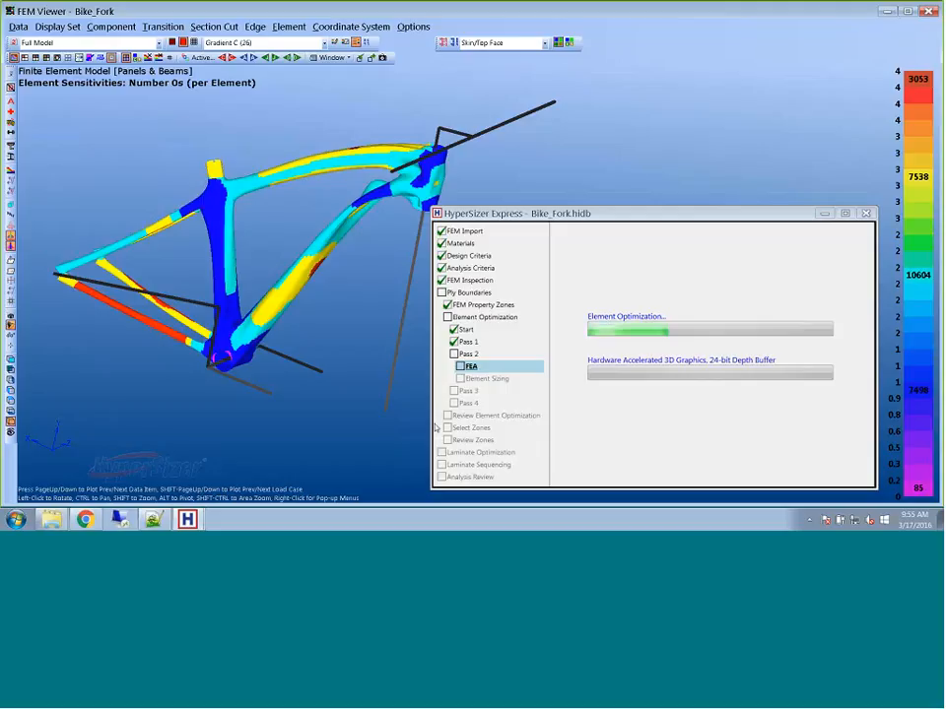
pyautogui.moveTo(562, 223); pyautogui.dragTo(588, 228)
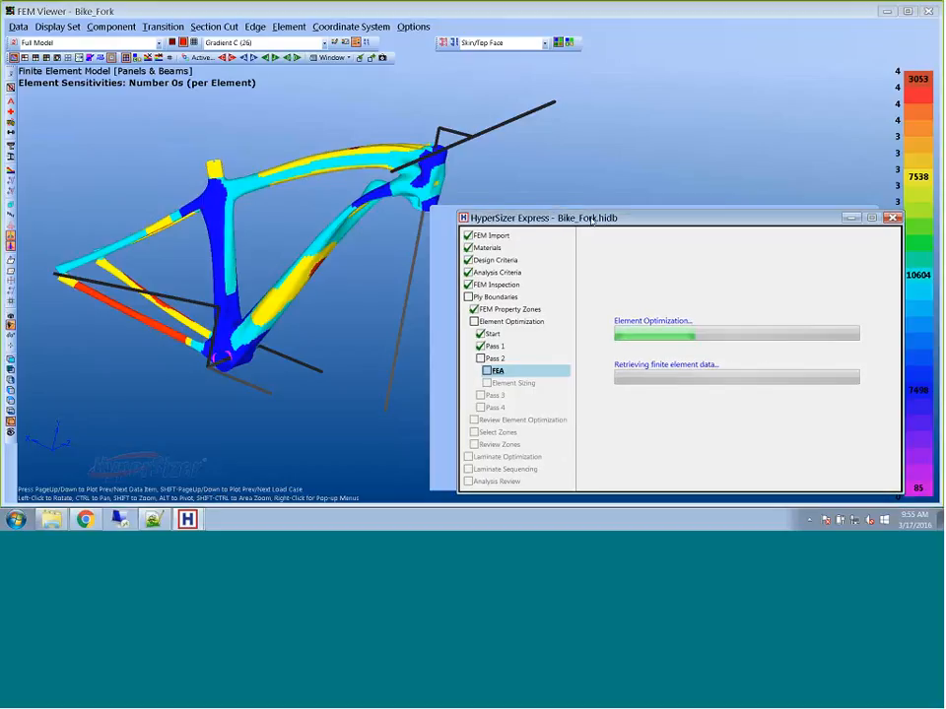
# - Inspect the Number 0s plot on the tubes and stays during passes 2 and 3, and reload the Bike_Fork.conv2 convergence file
pyautogui.moveTo(359, 244); pyautogui.dragTo(335, 259)
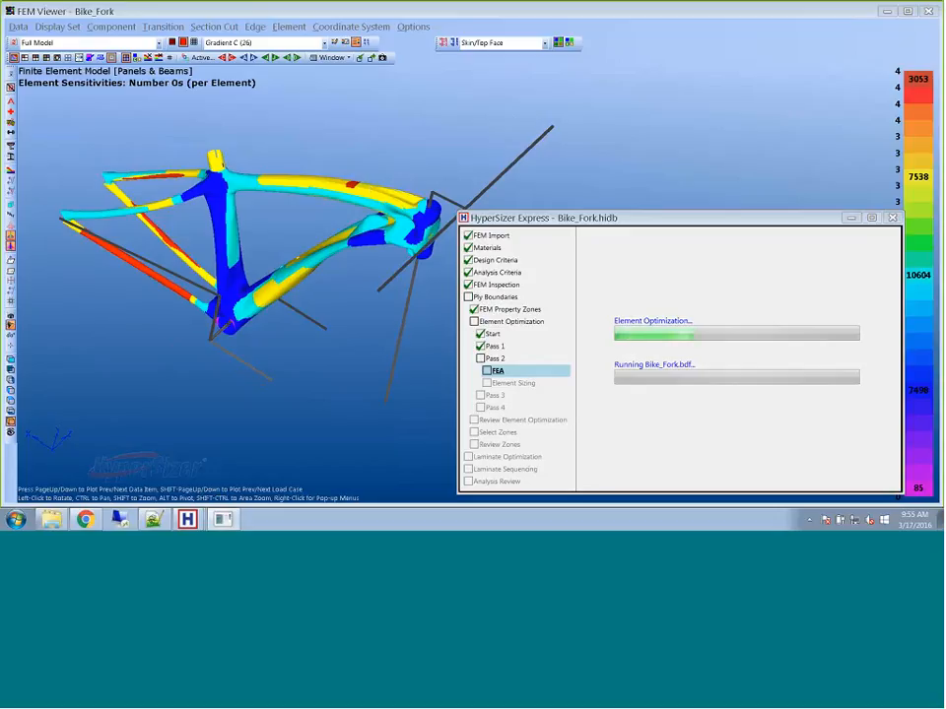
pyautogui.moveTo(395, 408); pyautogui.dragTo(360, 182)
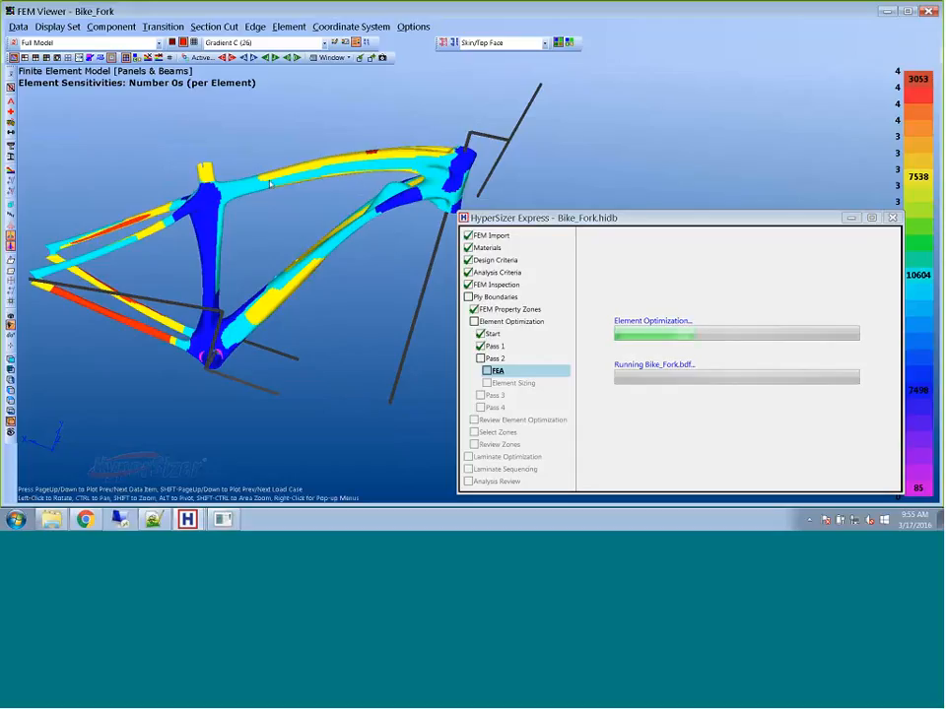
pyautogui.moveTo(298, 172); pyautogui.dragTo(388, 213)
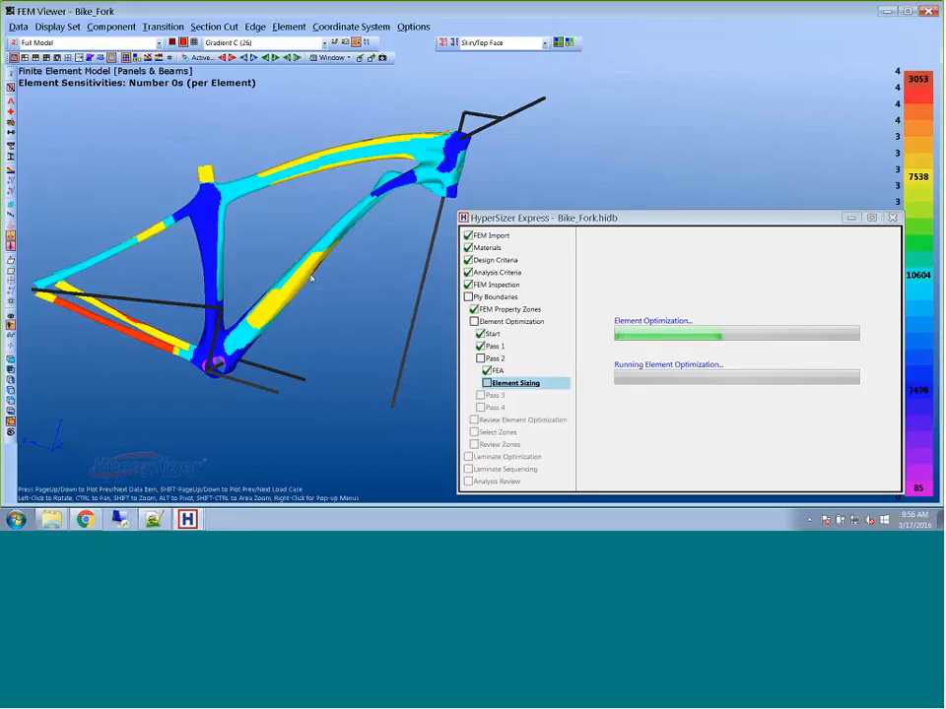
pyautogui.moveTo(311, 280); pyautogui.dragTo(345, 262)
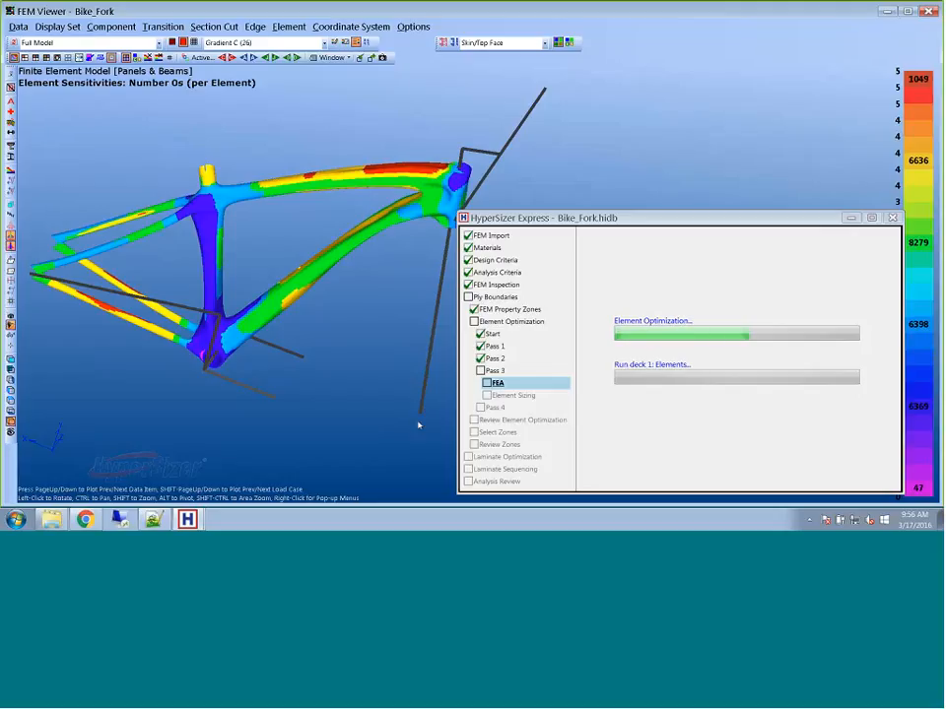
pyautogui.moveTo(418, 425)
pyautogui.mouseDown()
pyautogui.moveTo(393, 408)
pyautogui.moveTo(402, 412)
pyautogui.mouseUp()
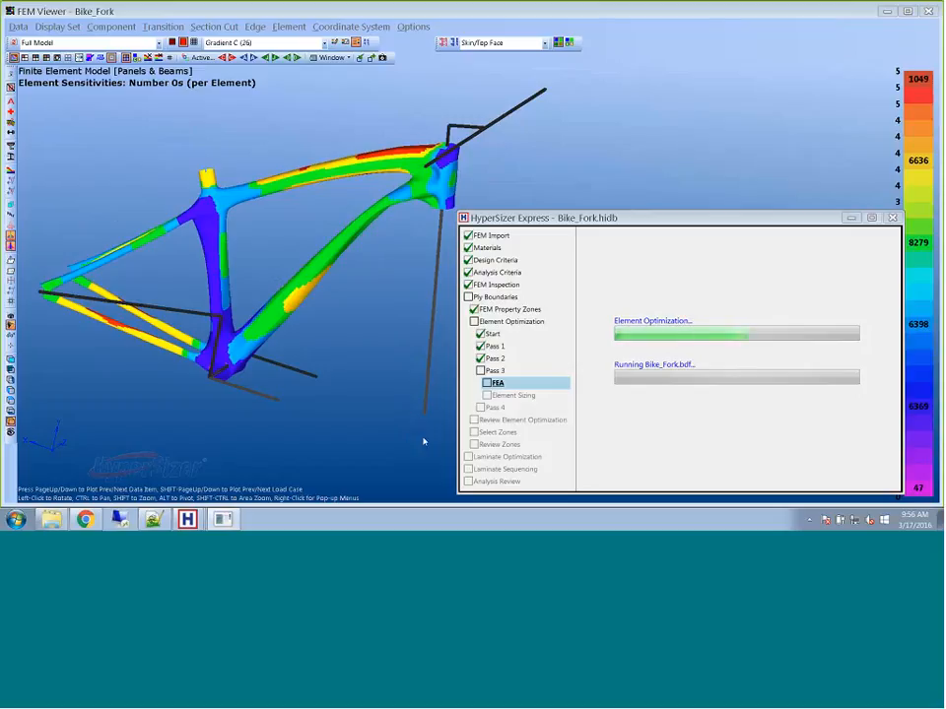
pyautogui.moveTo(351, 263); pyautogui.dragTo(348, 283)
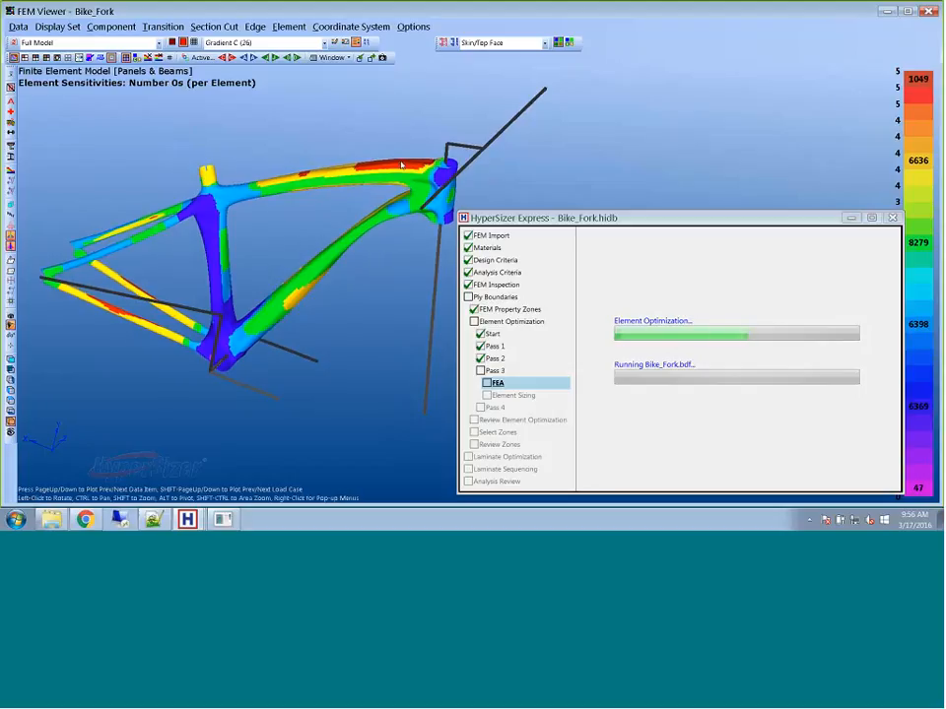
pyautogui.moveTo(403, 166); pyautogui.dragTo(286, 133)
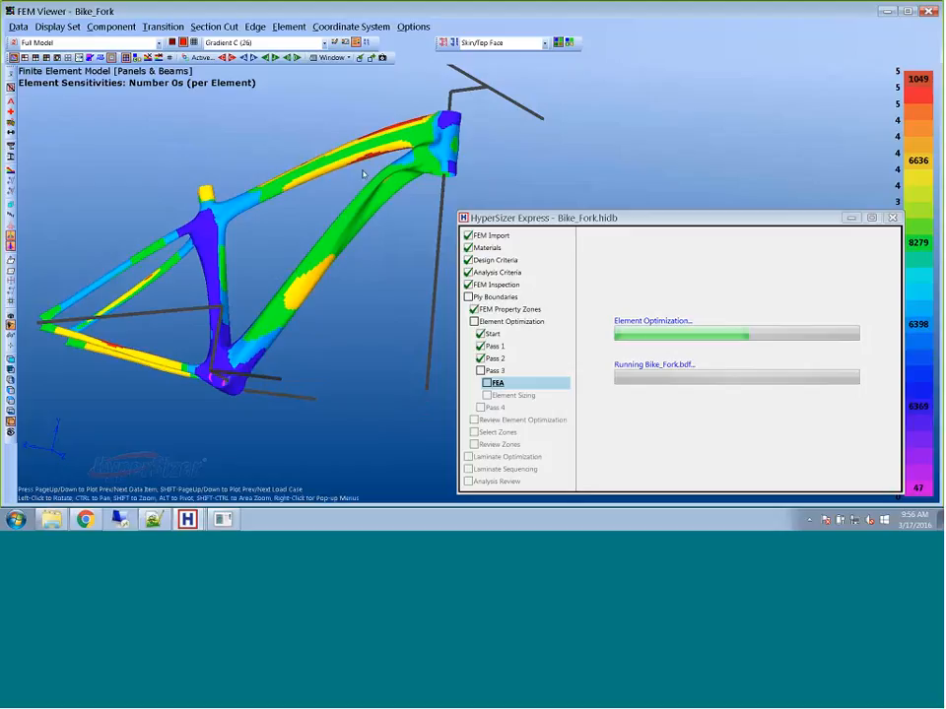
pyautogui.moveTo(479, 163); pyautogui.dragTo(484, 135)
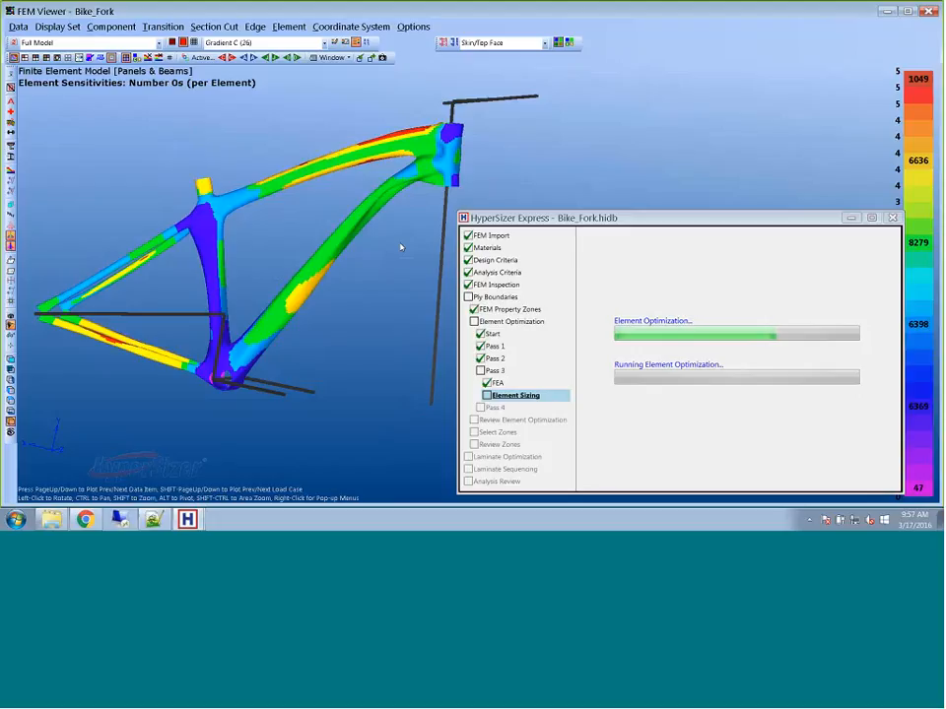
pyautogui.moveTo(353, 187); pyautogui.dragTo(364, 200)
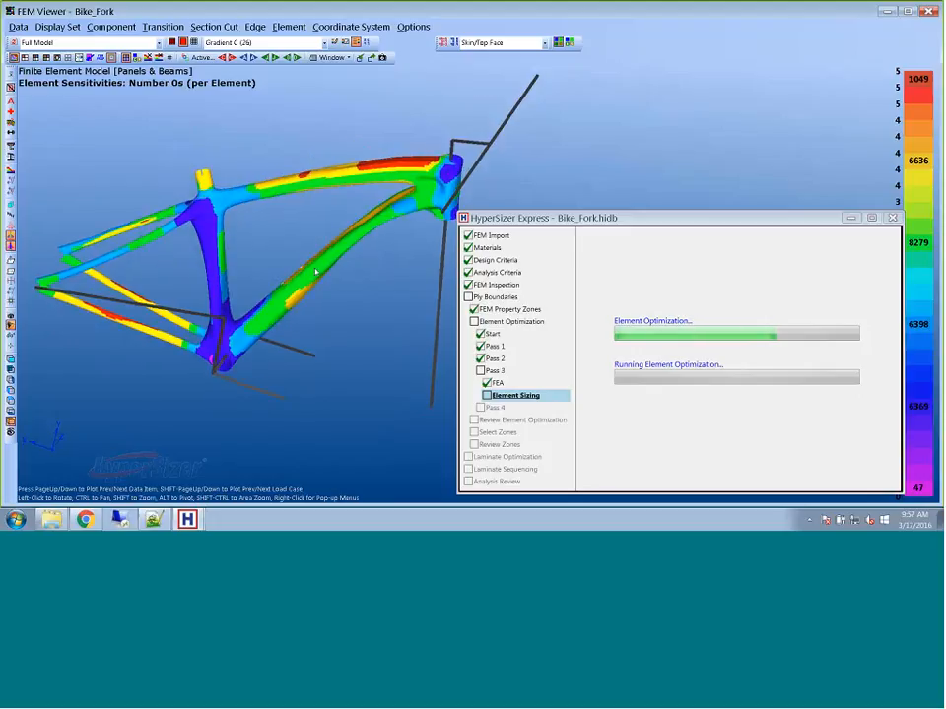
pyautogui.moveTo(313, 274); pyautogui.dragTo(260, 300)
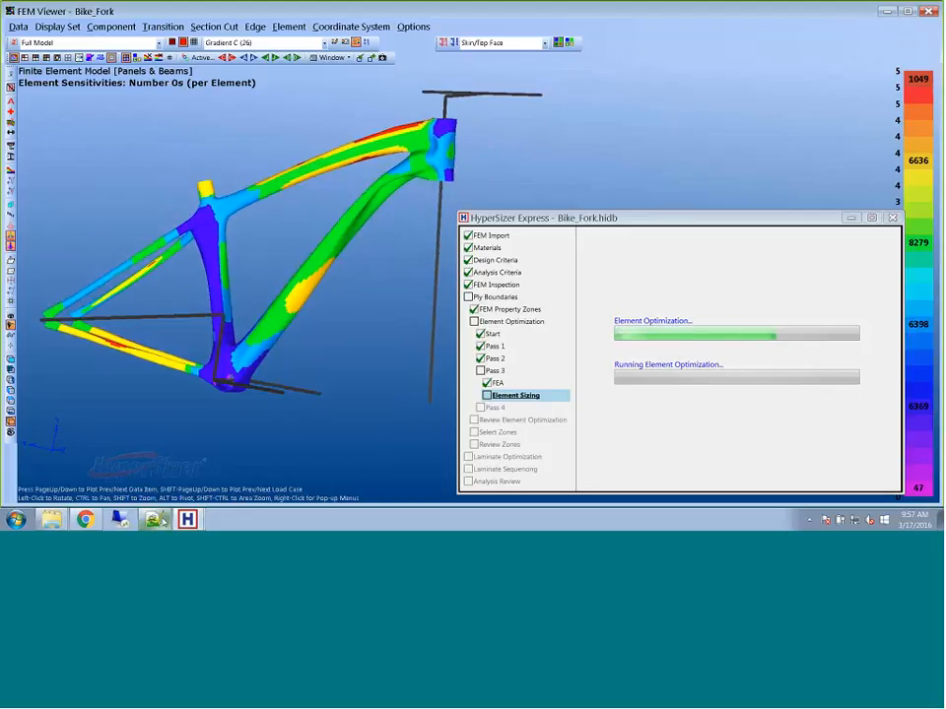
pyautogui.click(536, 320)
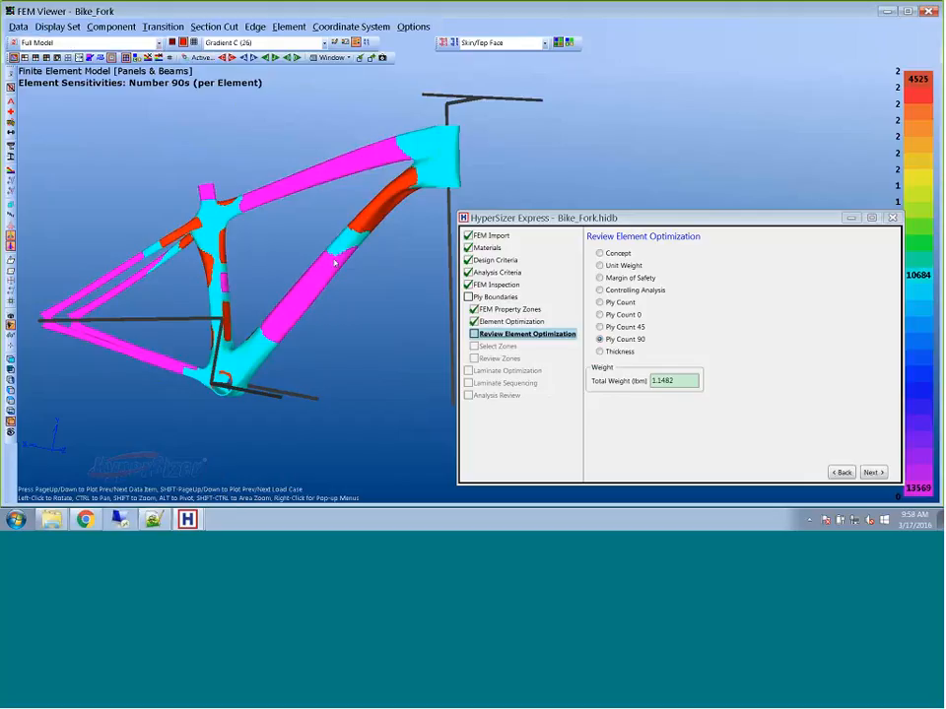
# - View the Ply Count 90 element optimization result on the frame from several angles
pyautogui.moveTo(335, 262); pyautogui.dragTo(291, 286)
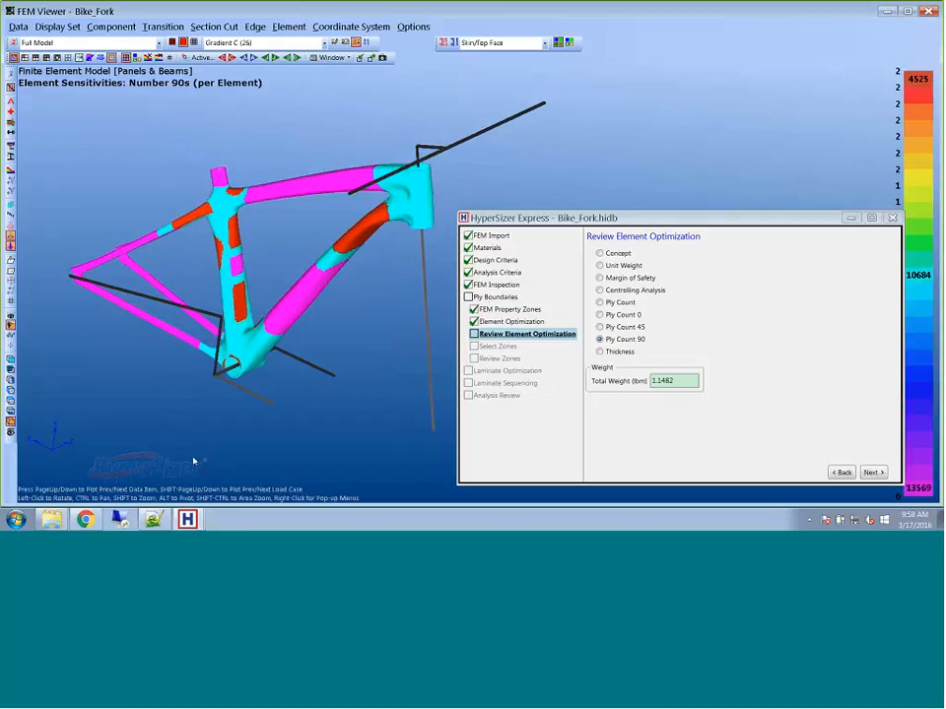
pyautogui.moveTo(153, 519)
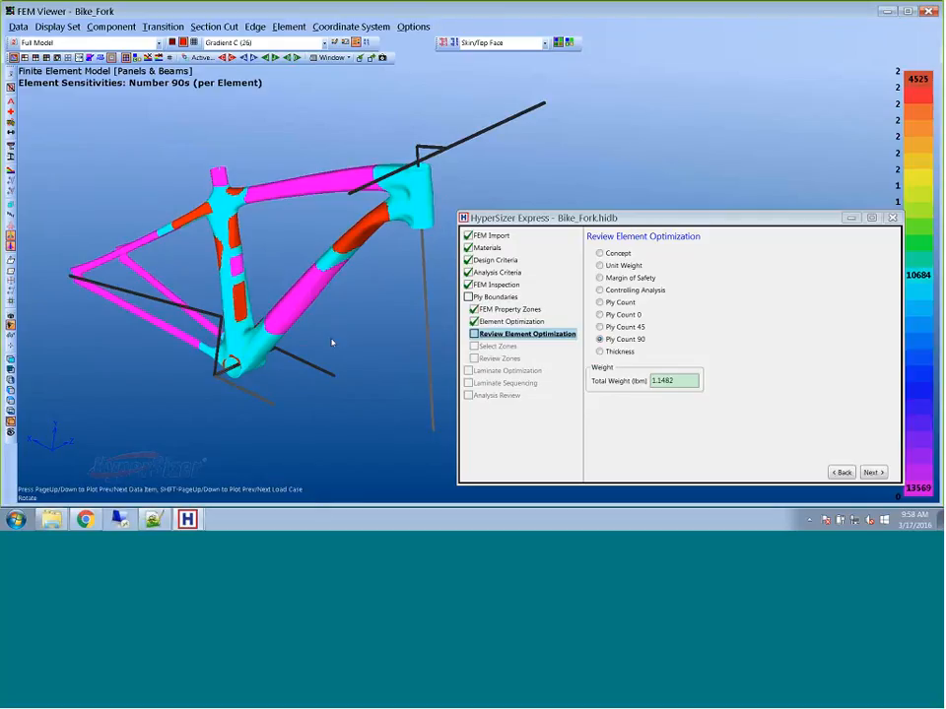
pyautogui.moveTo(330, 342); pyautogui.dragTo(336, 313)
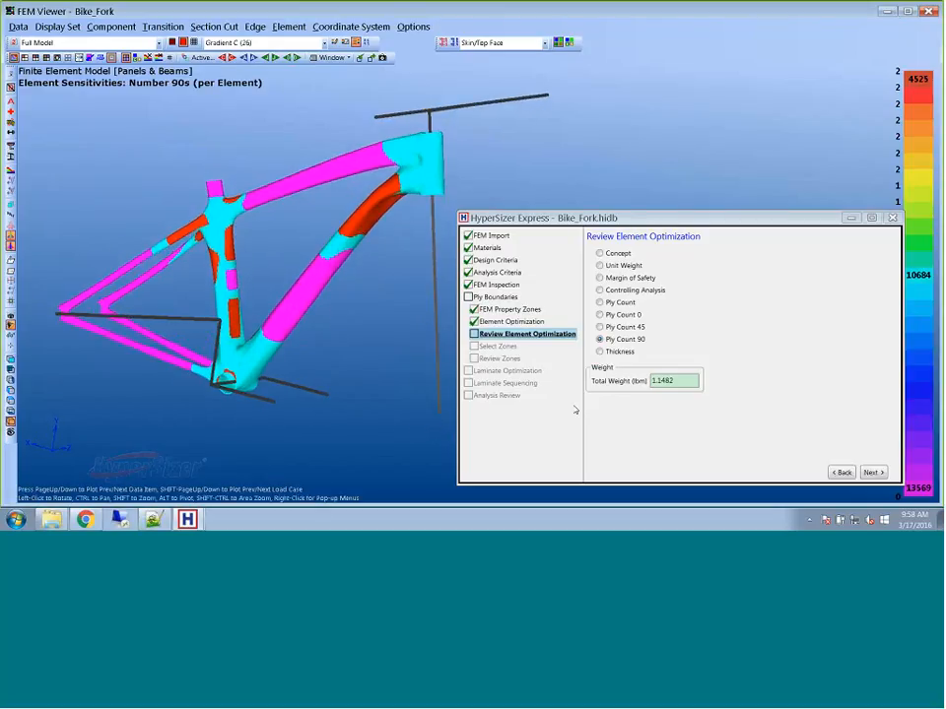
# - Plot the Ply Count 0 optimization result and inspect the top tube and down tube from above and below
pyautogui.click(624, 313)
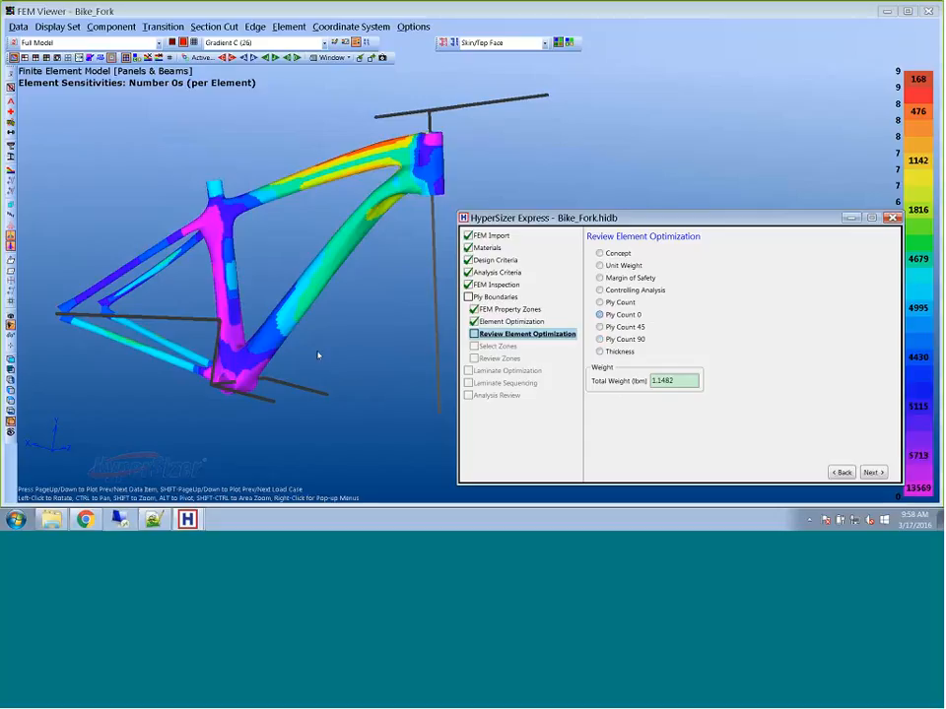
pyautogui.moveTo(355, 383); pyautogui.dragTo(296, 210)
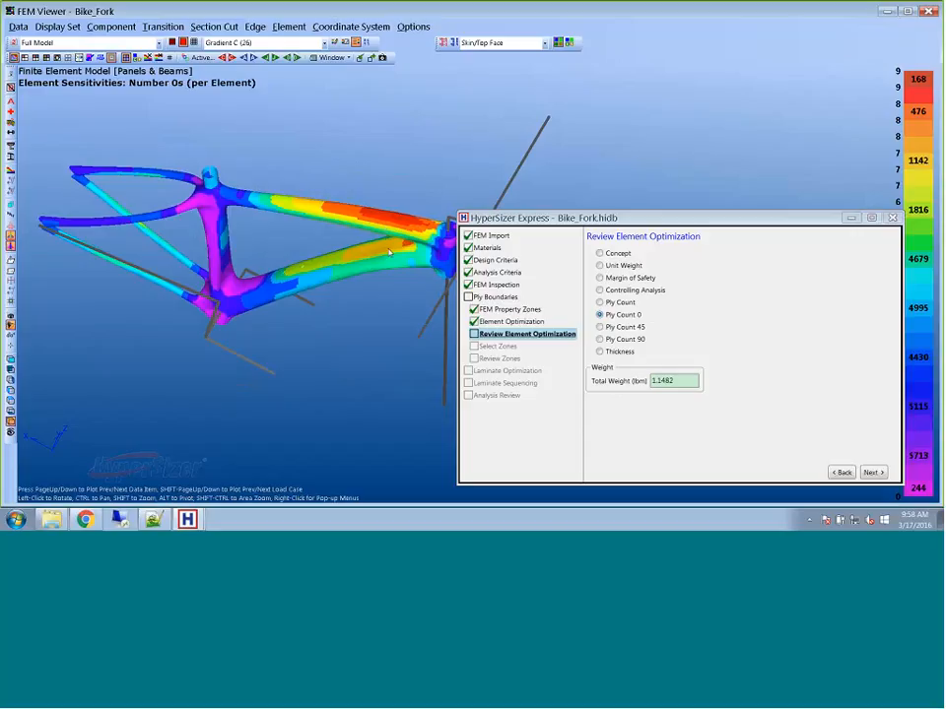
pyautogui.moveTo(340, 245); pyautogui.dragTo(404, 201)
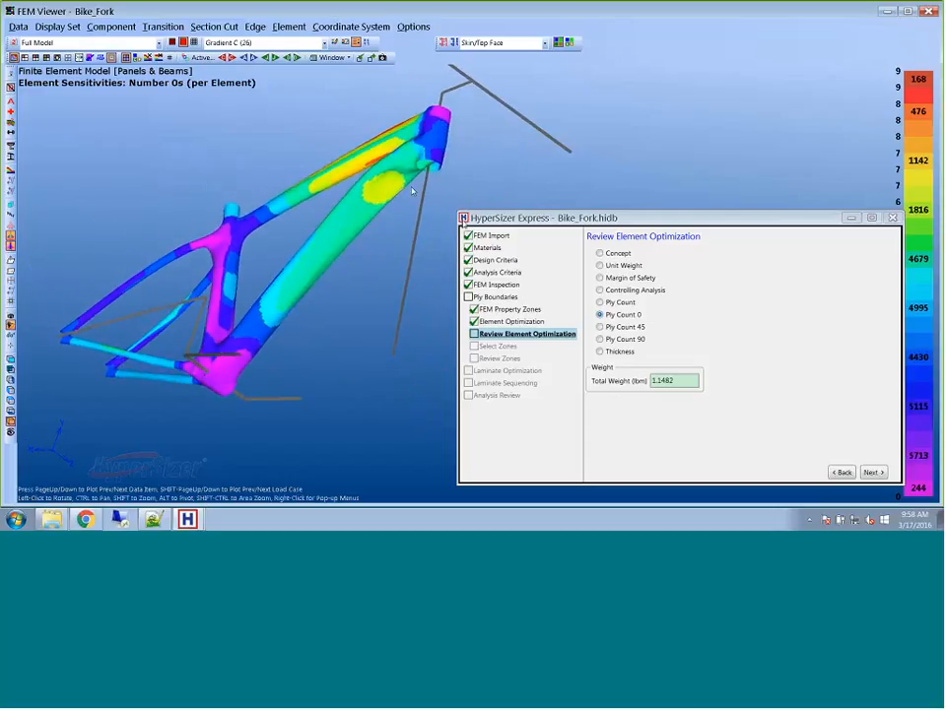
# - Plot the Ply Count 90 result again and inspect its zones close up around the head tube and down tube
pyautogui.click(599, 340)
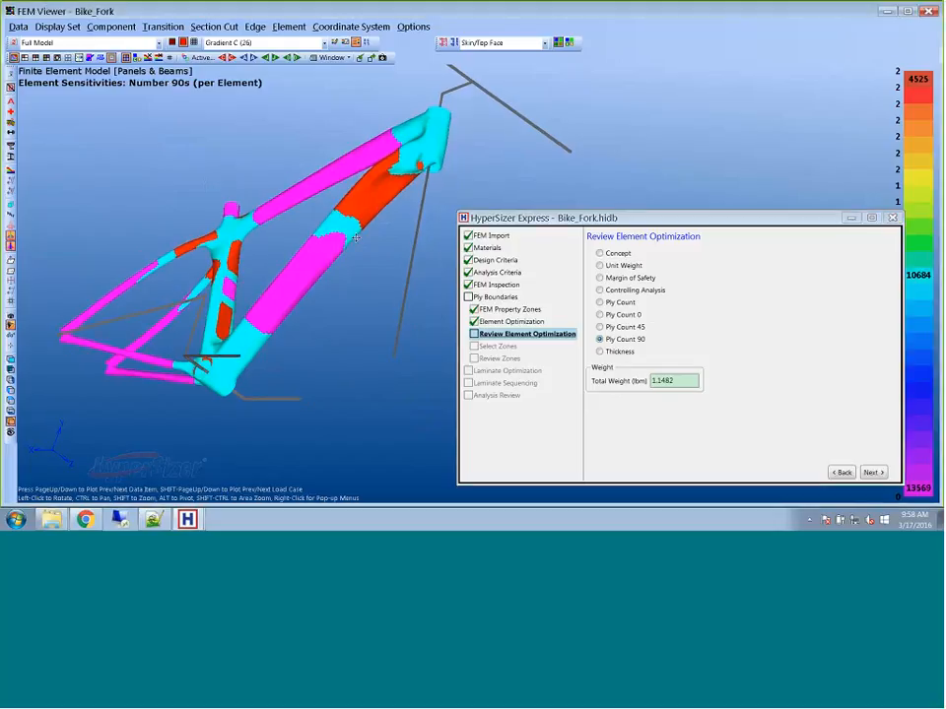
pyautogui.moveTo(266, 181); pyautogui.dragTo(408, 180)
pyautogui.scroll(5, 394, 171)
pyautogui.keyDown('ctrl'); pyautogui.moveTo(361, 227); pyautogui.dragTo(423, 335); pyautogui.keyUp('ctrl')
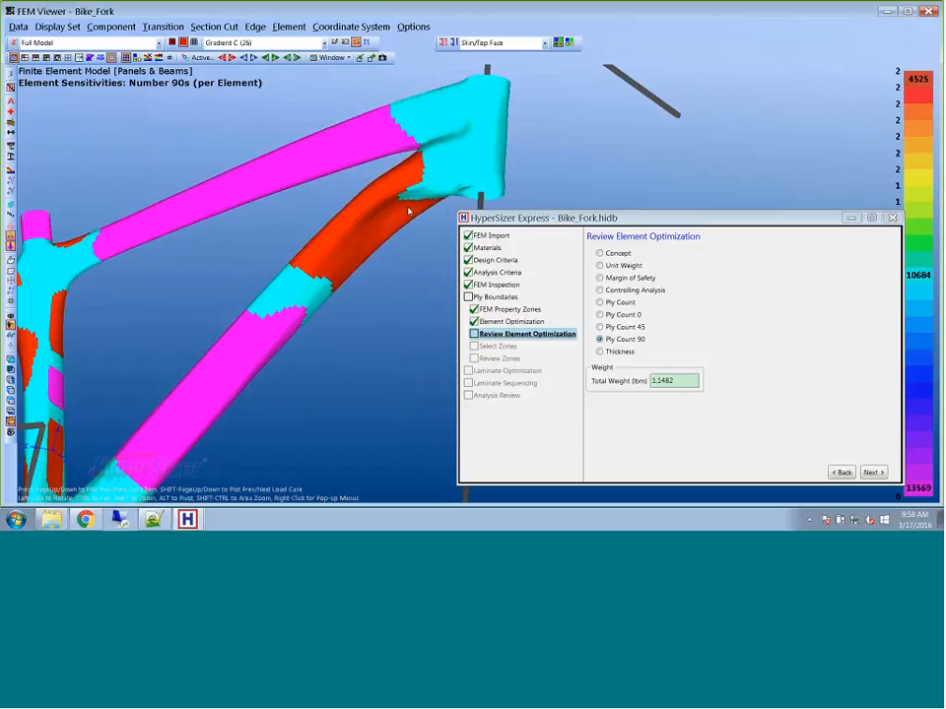
pyautogui.scroll(-5, 409, 210)
pyautogui.moveTo(409, 210); pyautogui.dragTo(303, 404)
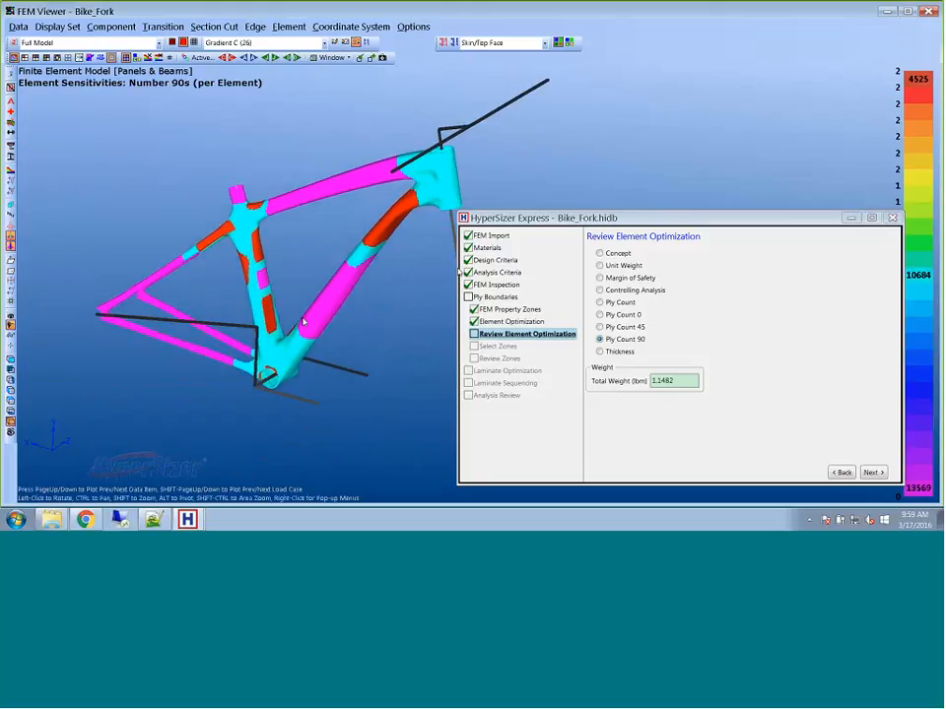
# - Plot the Ply Count 45 result, highlight the elements of its lowest and middle legend bands, and inspect the head tube area
pyautogui.click(610, 327)
pyautogui.moveTo(332, 295); pyautogui.dragTo(306, 295)
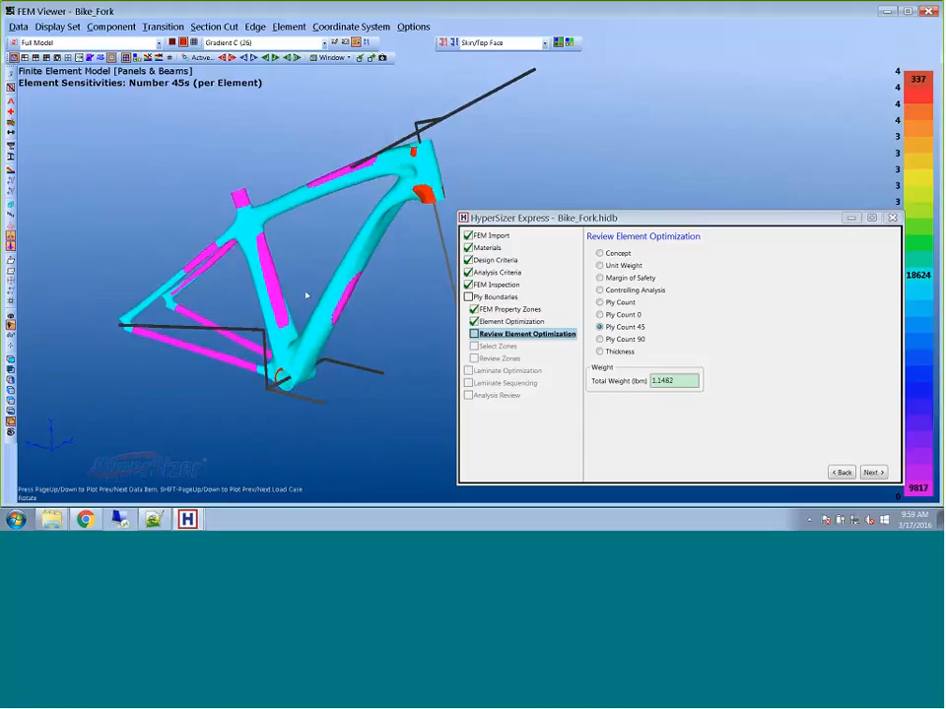
pyautogui.click(924, 491)
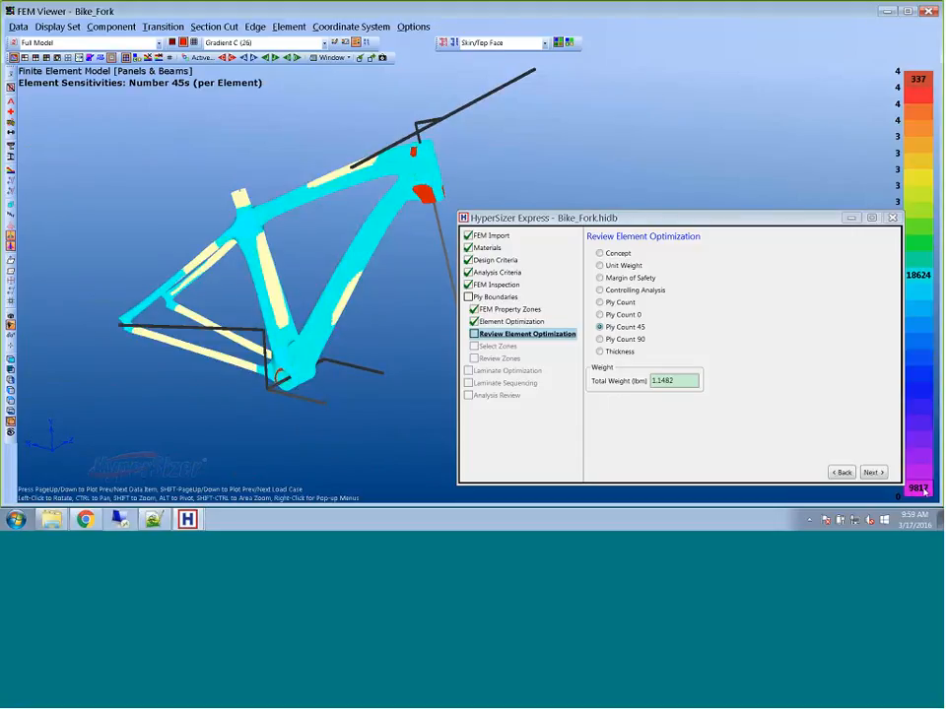
pyautogui.click(920, 279)
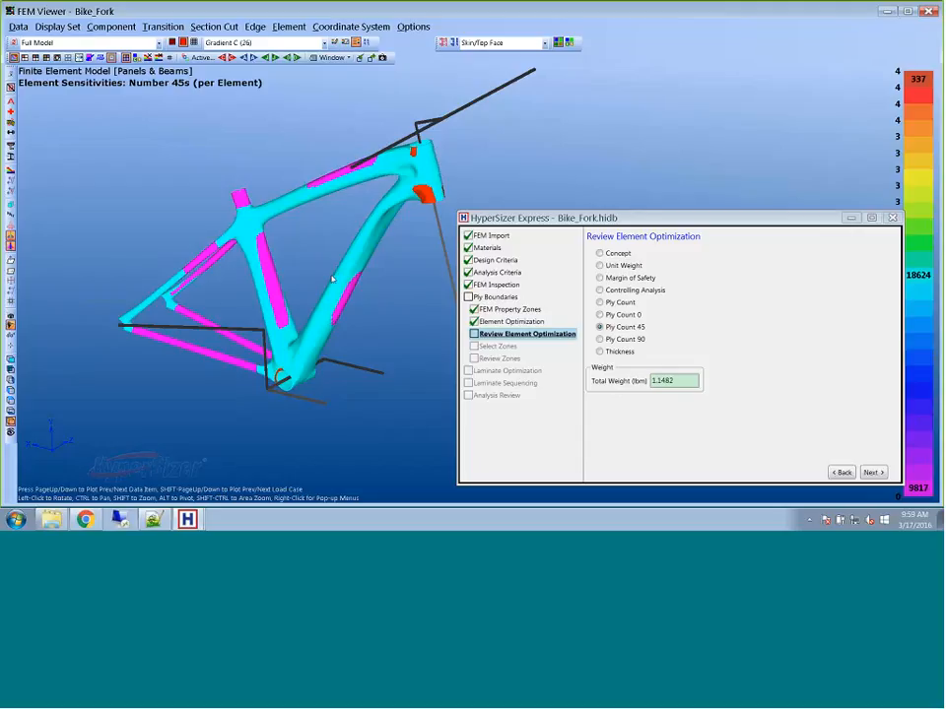
pyautogui.moveTo(332, 280); pyautogui.dragTo(394, 271)
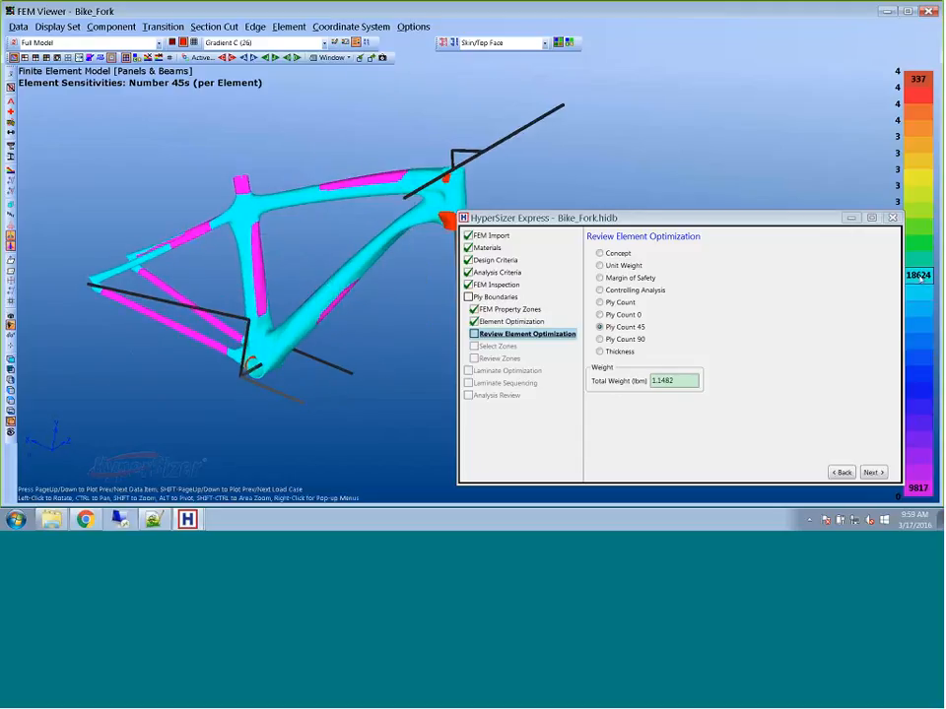
pyautogui.moveTo(571, 149); pyautogui.dragTo(498, 142)
pyautogui.moveTo(927, 81)
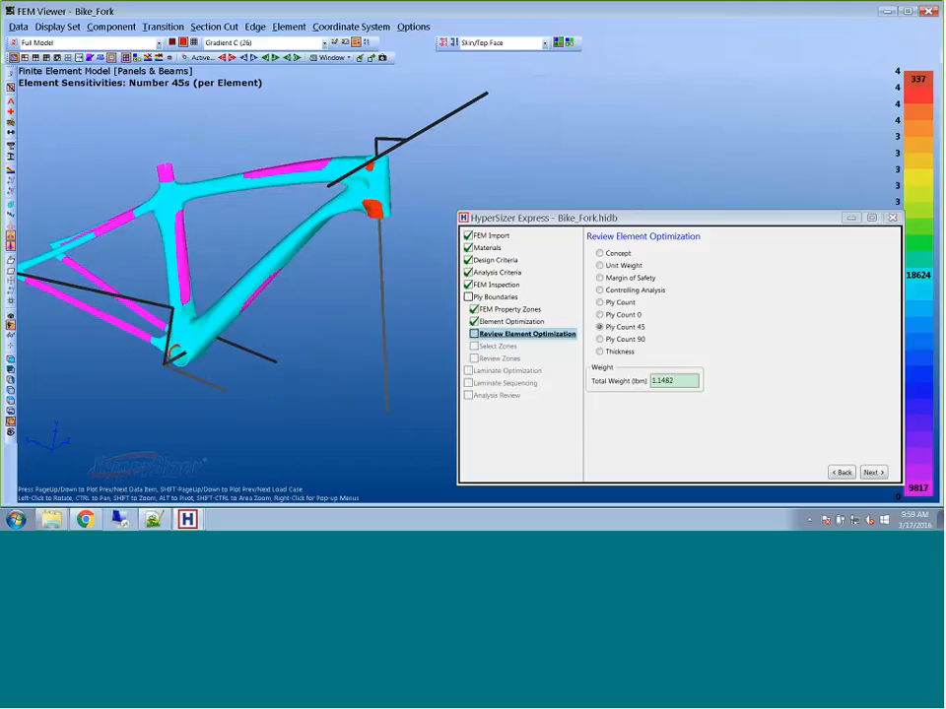
pyautogui.moveTo(372, 208); pyautogui.dragTo(378, 257)
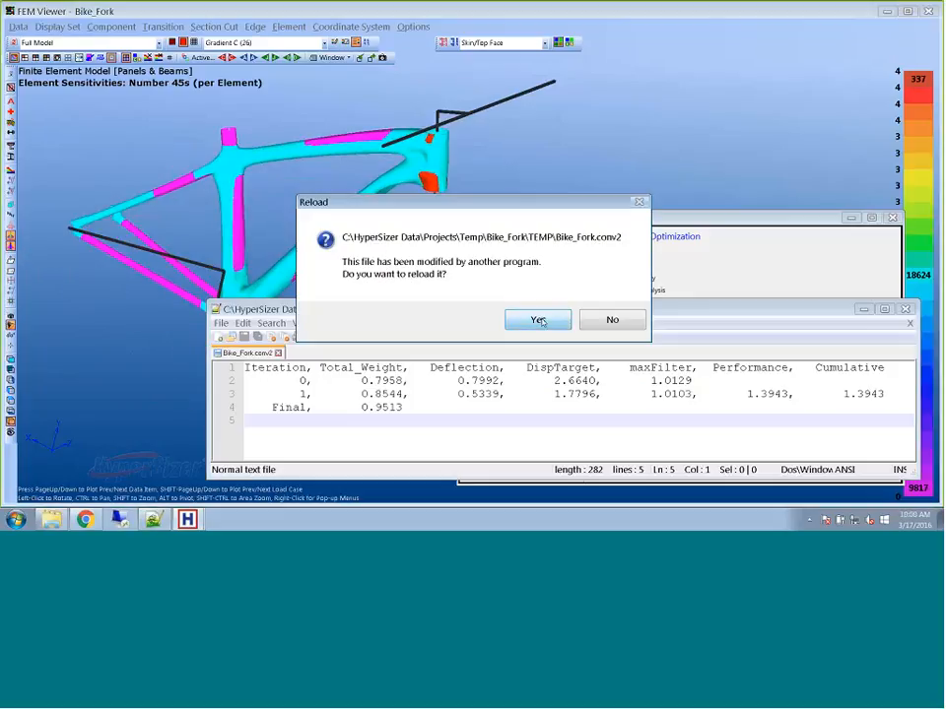
# - Reload the modified Bike_Fork.conv2 file, check the deflection of iteration 3, and minimize the file's window
pyautogui.click(538, 320)
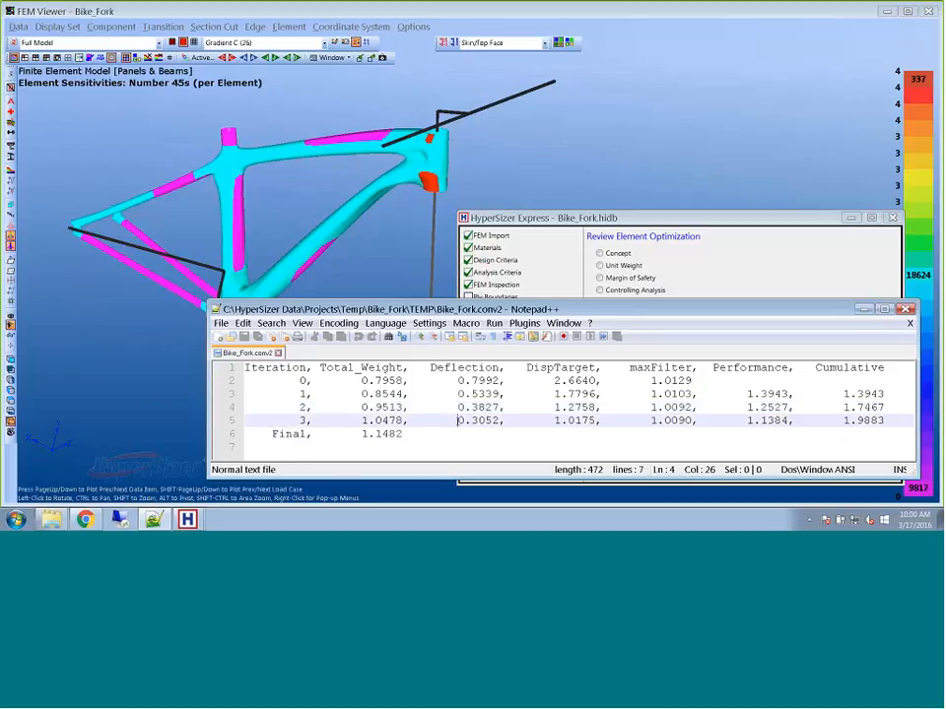
pyautogui.moveTo(457, 420); pyautogui.dragTo(475, 421)
pyautogui.click(861, 310)
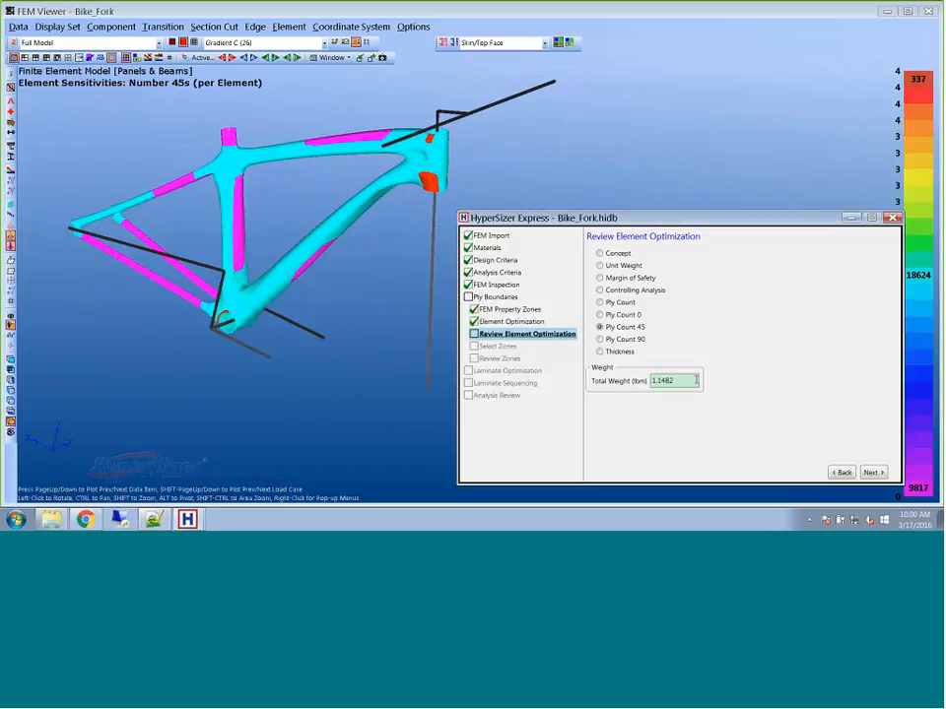
# - Advance to zone selection and switch from the current to the proposed ply boundaries
pyautogui.click(874, 472)
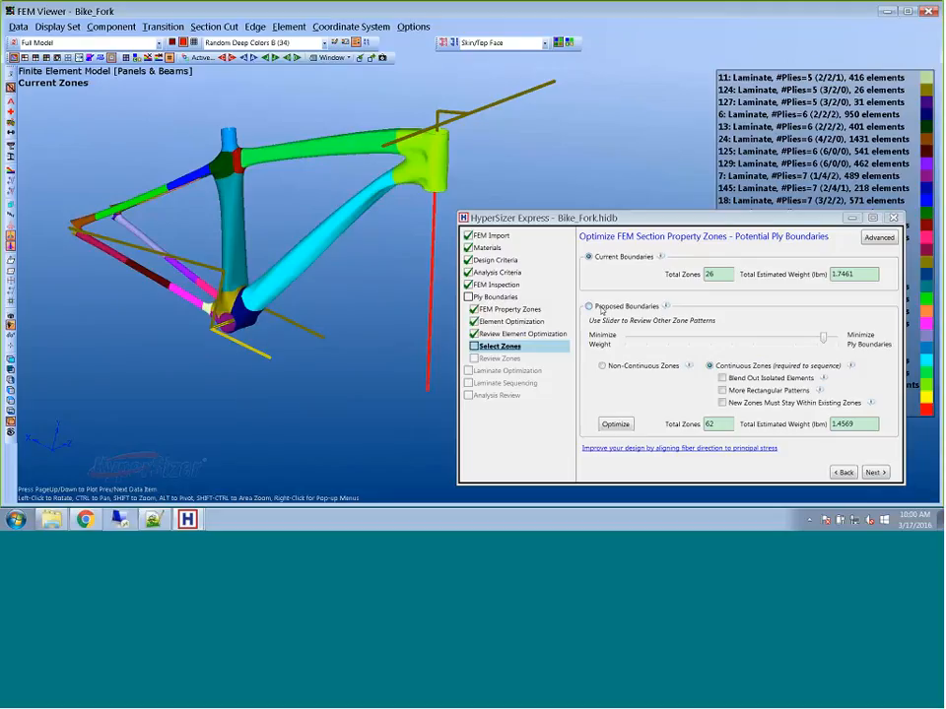
pyautogui.click(589, 307)
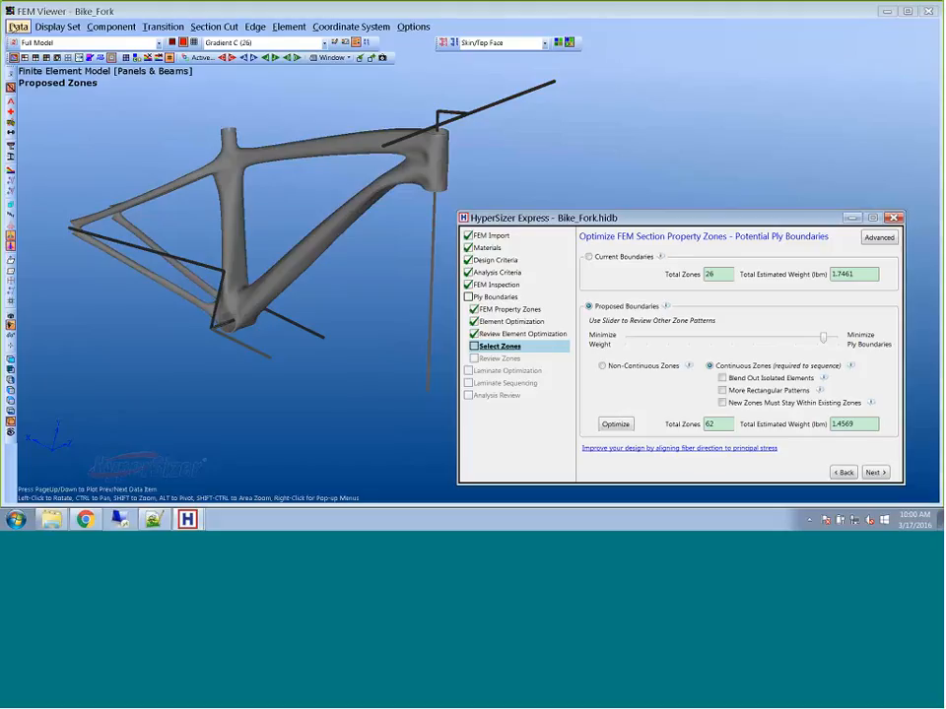
# - Turn off the absolute FEA displacement so the frame is plotted in its undeformed shape
pyautogui.click(16, 27)
pyautogui.moveTo(121, 81)
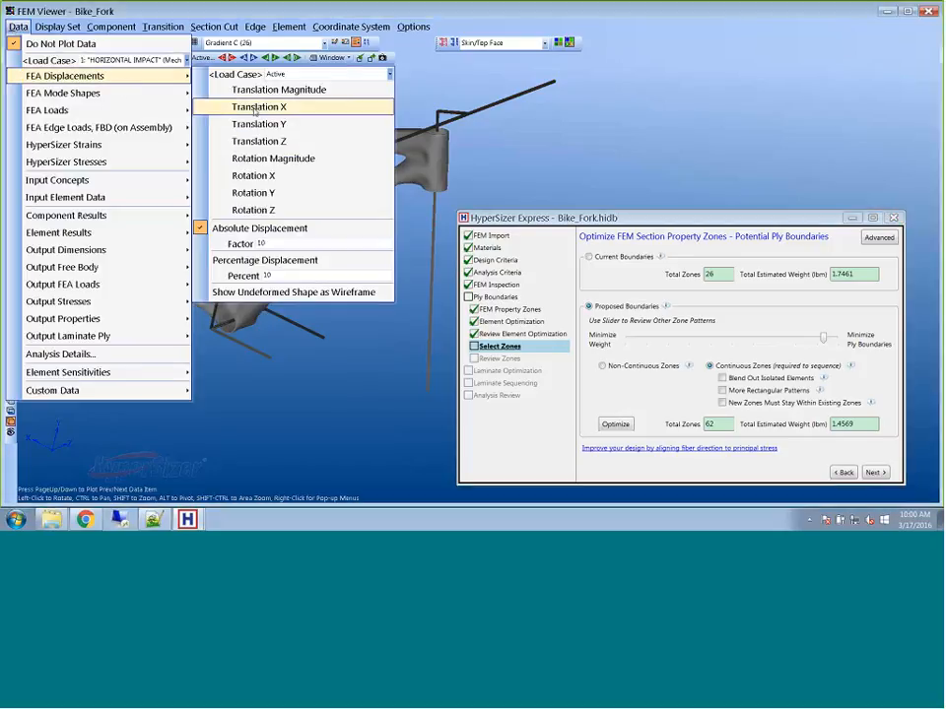
pyautogui.click(270, 230)
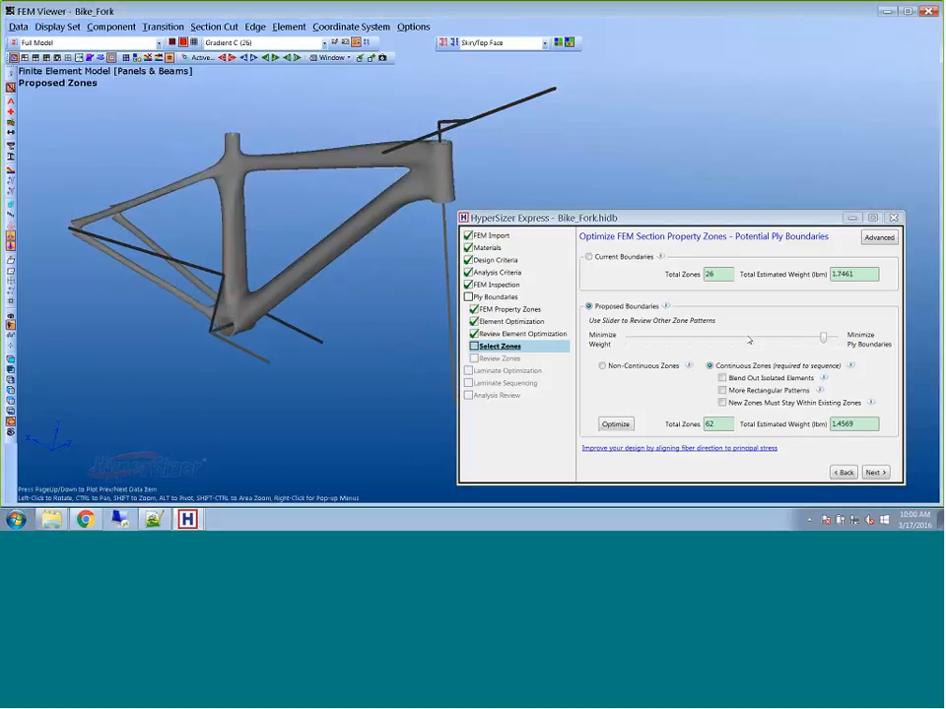
# - Optimize the proposed continuous zones with the zone-pattern slider near Minimize Ply Boundaries and inspect the zones plotted on the frame
pyautogui.click(615, 424)
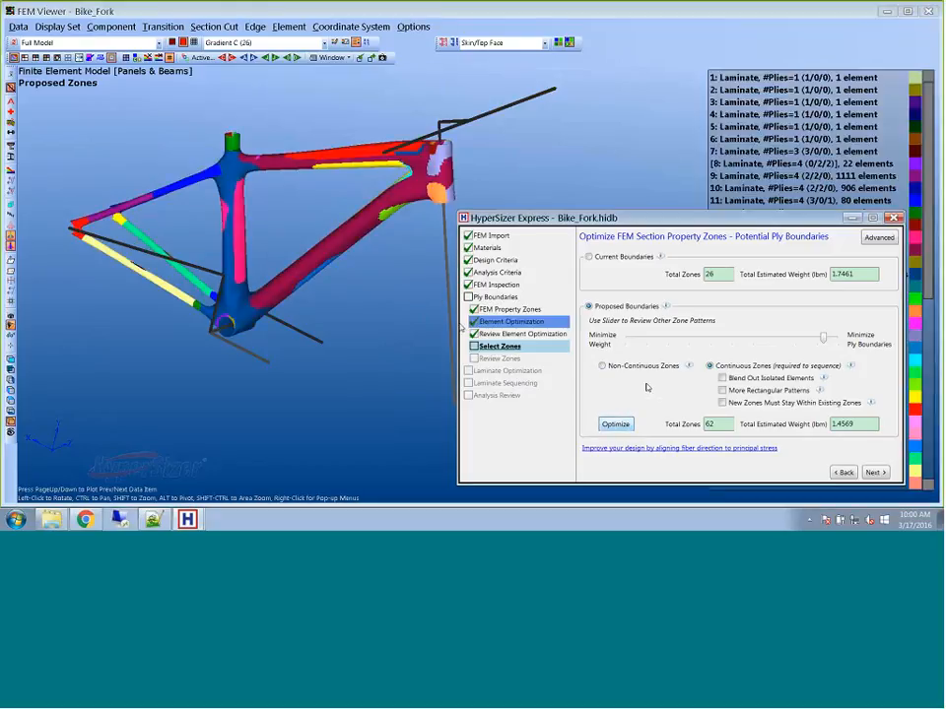
pyautogui.moveTo(260, 209); pyautogui.dragTo(340, 291)
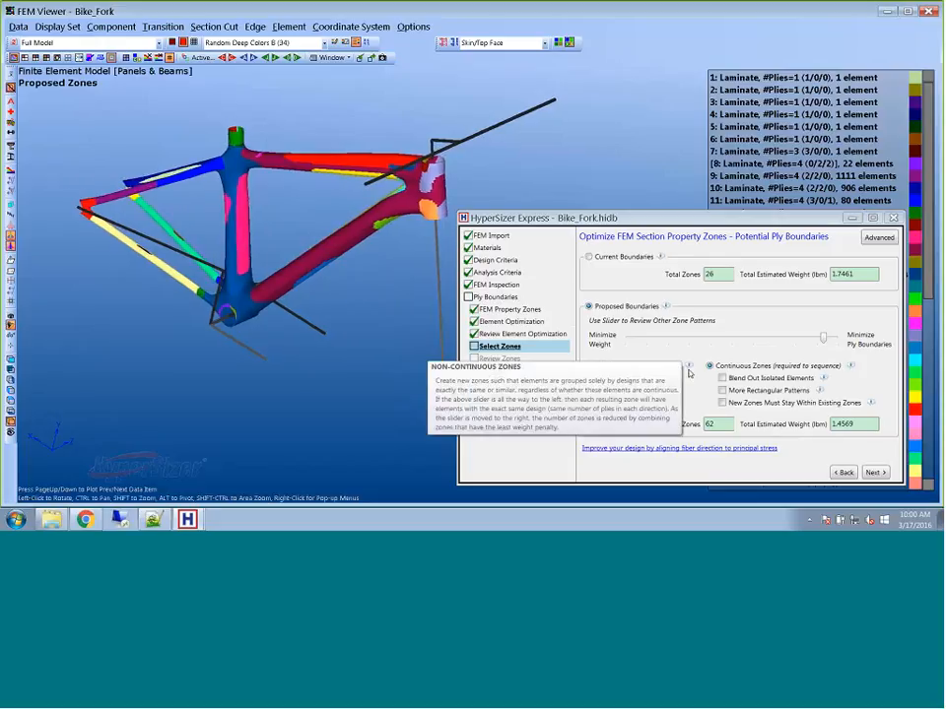
# - Re-optimize the proposed zones with the zone-pattern slider about one tenth of the way from Minimize Weight and inspect the frame
pyautogui.moveTo(820, 338); pyautogui.dragTo(650, 338)
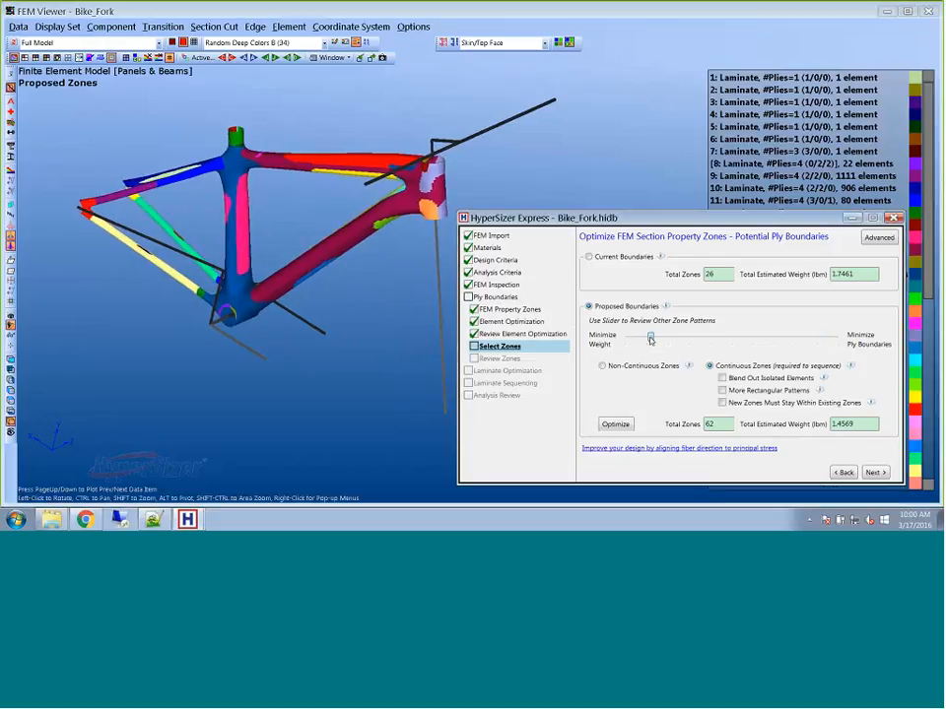
pyautogui.click(626, 424)
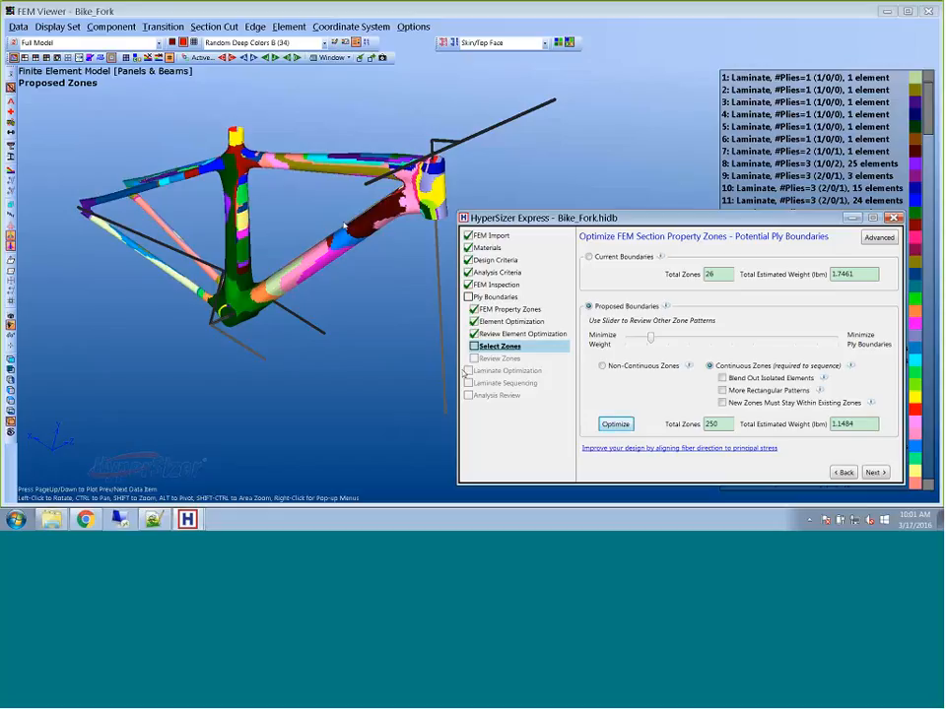
pyautogui.moveTo(431, 290); pyautogui.dragTo(364, 310)
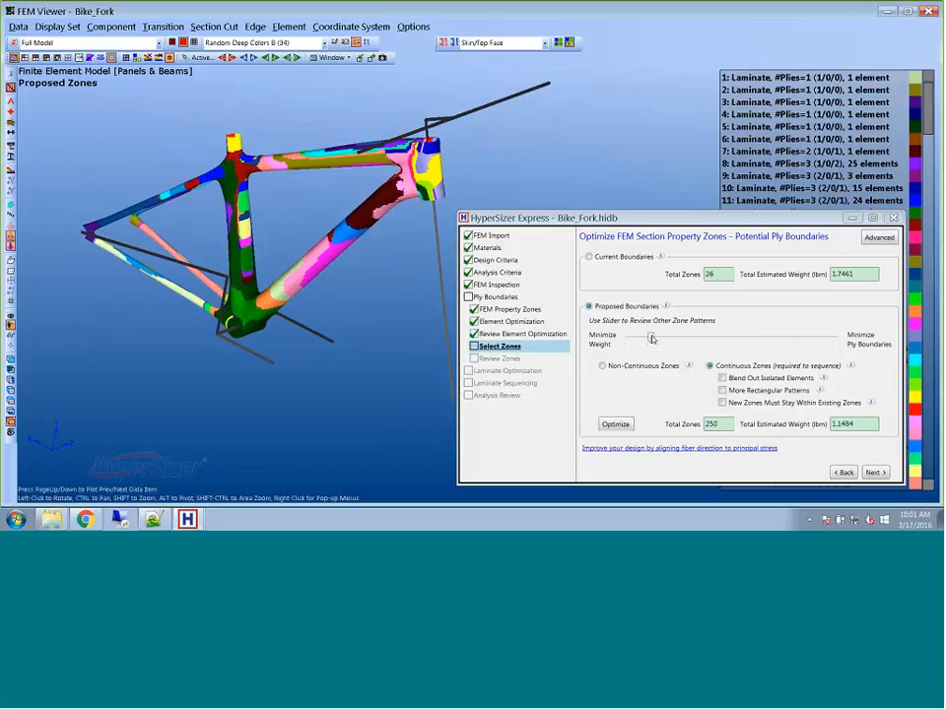
# - Compare proposed zone patterns optimized with the slider about 70% and about 85% of the way toward Minimize Ply Boundaries
pyautogui.moveTo(651, 338); pyautogui.dragTo(773, 339)
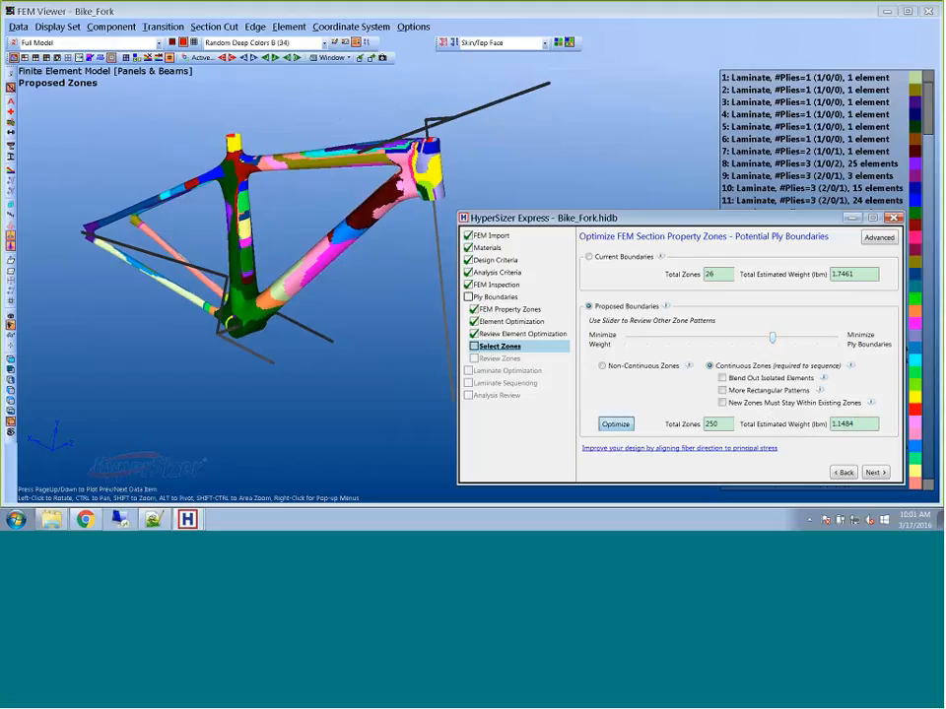
pyautogui.click(614, 425)
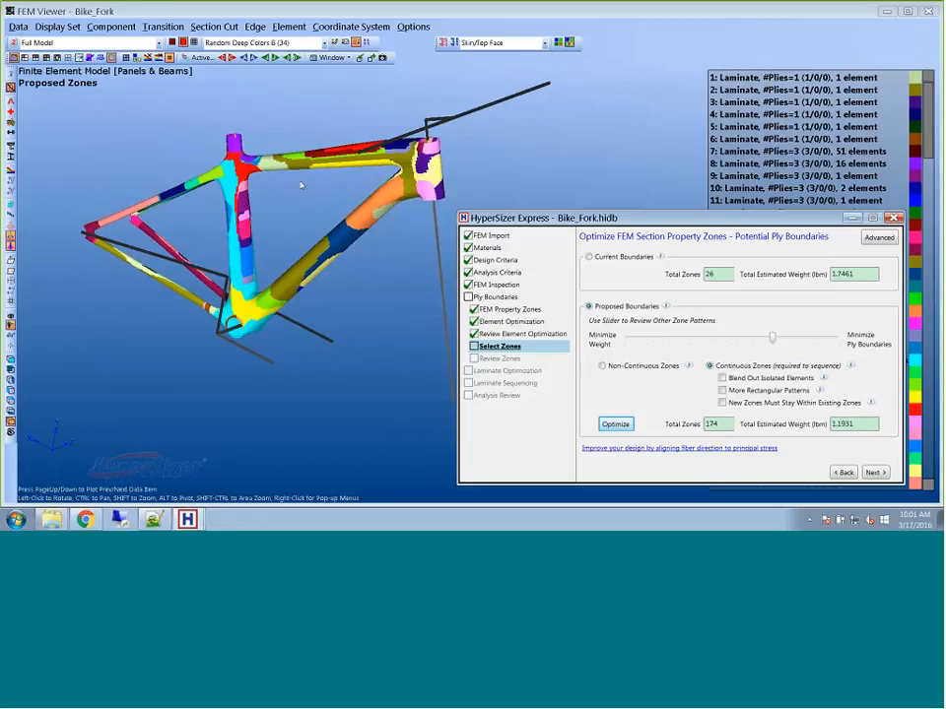
pyautogui.moveTo(322, 178); pyautogui.dragTo(345, 281)
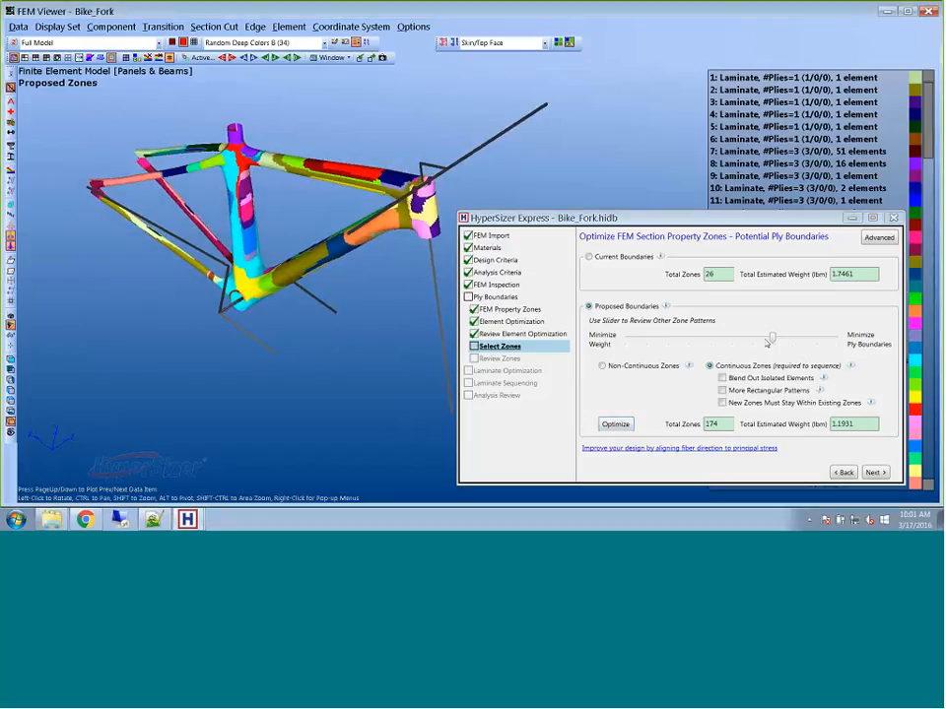
pyautogui.moveTo(772, 337); pyautogui.dragTo(806, 340)
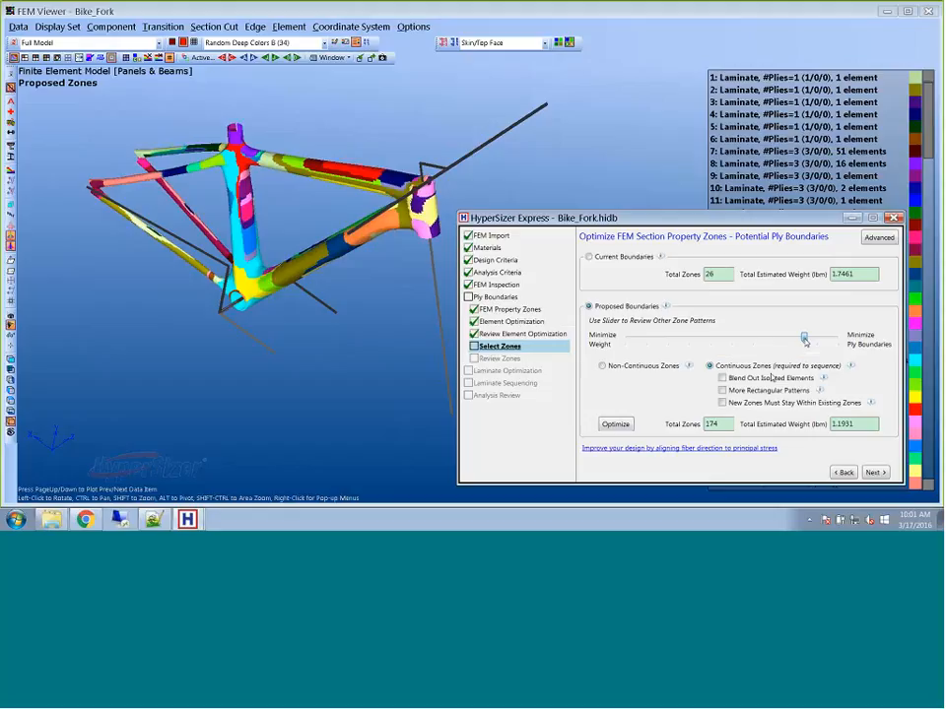
pyautogui.click(628, 424)
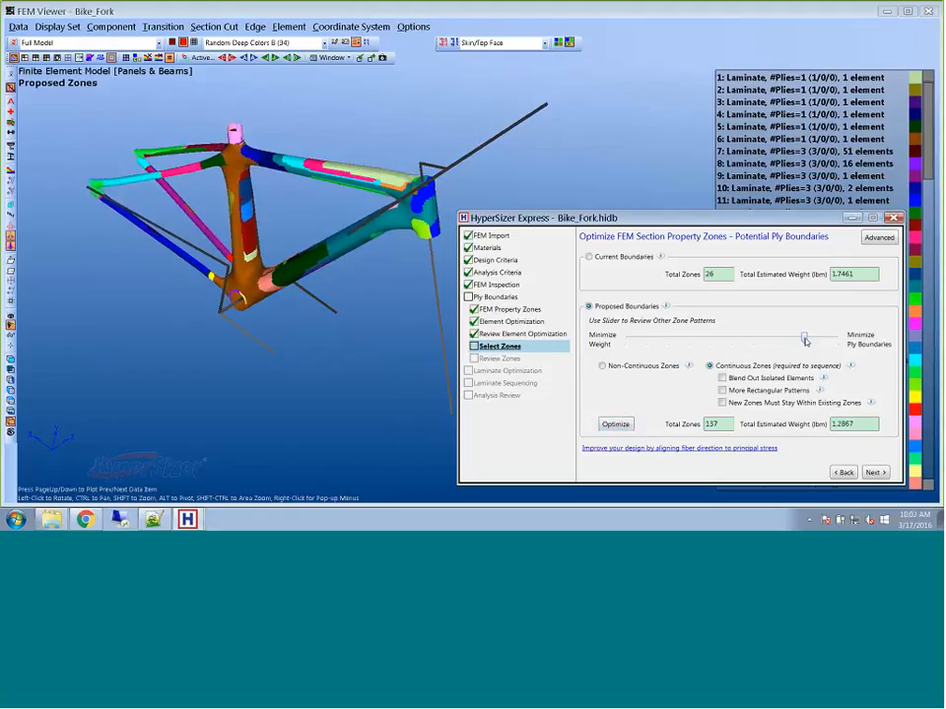
# - Optimize the proposed zones with the slider about 90% of the way toward Minimize Ply Boundaries and inspect the frame from the side
pyautogui.moveTo(806, 340); pyautogui.dragTo(820, 338)
pyautogui.click(631, 425)
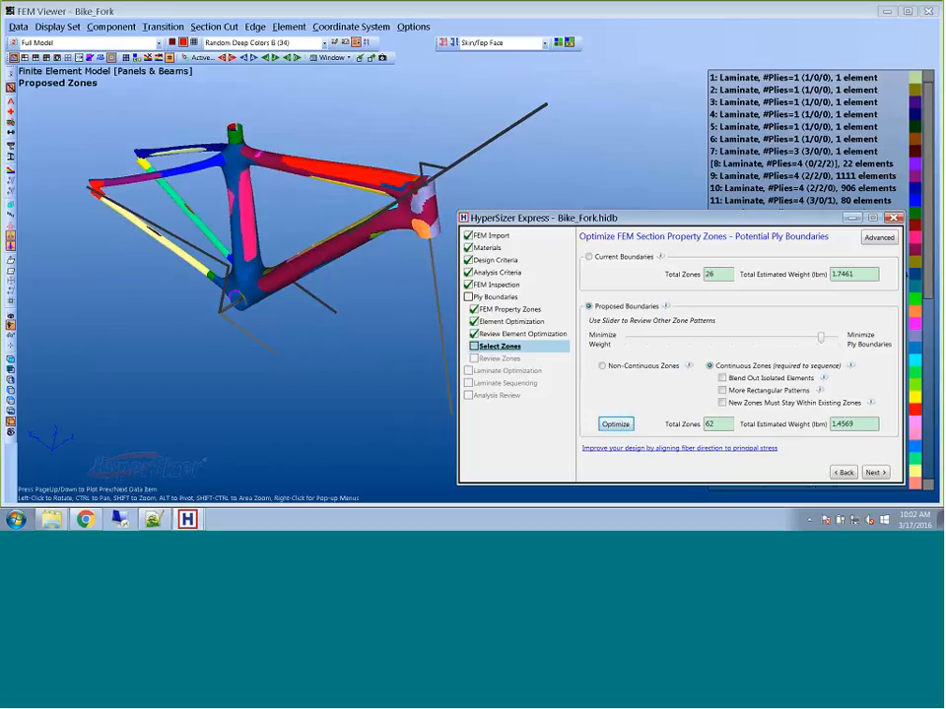
pyautogui.moveTo(318, 323); pyautogui.dragTo(321, 292)
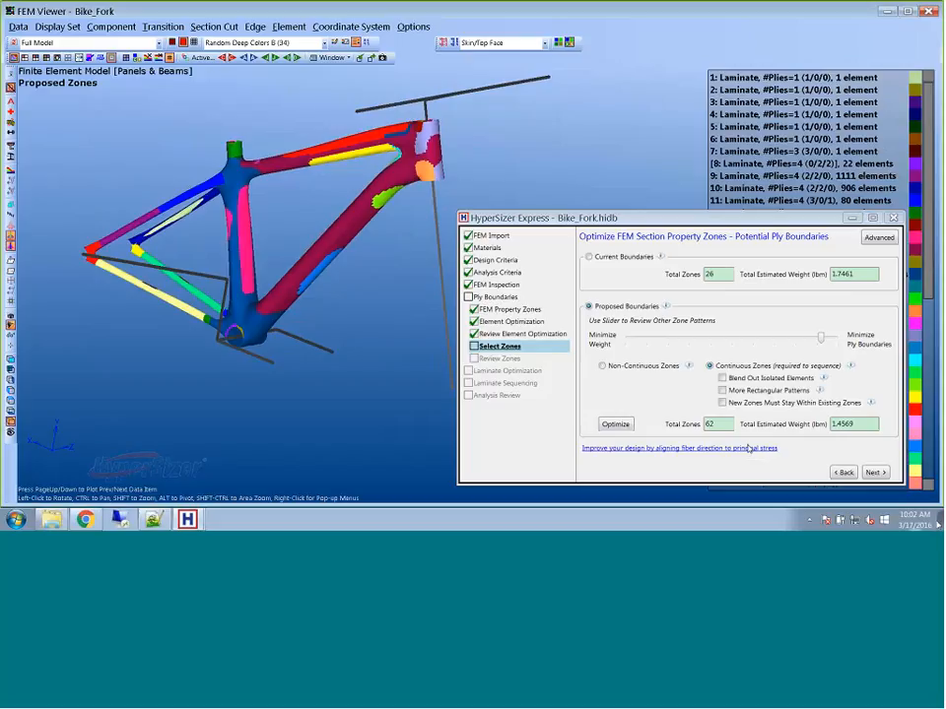
# - Review the laminate legend and the proposed zones on the frame, and minimize the FEM Viewer
pyautogui.click(928, 483)
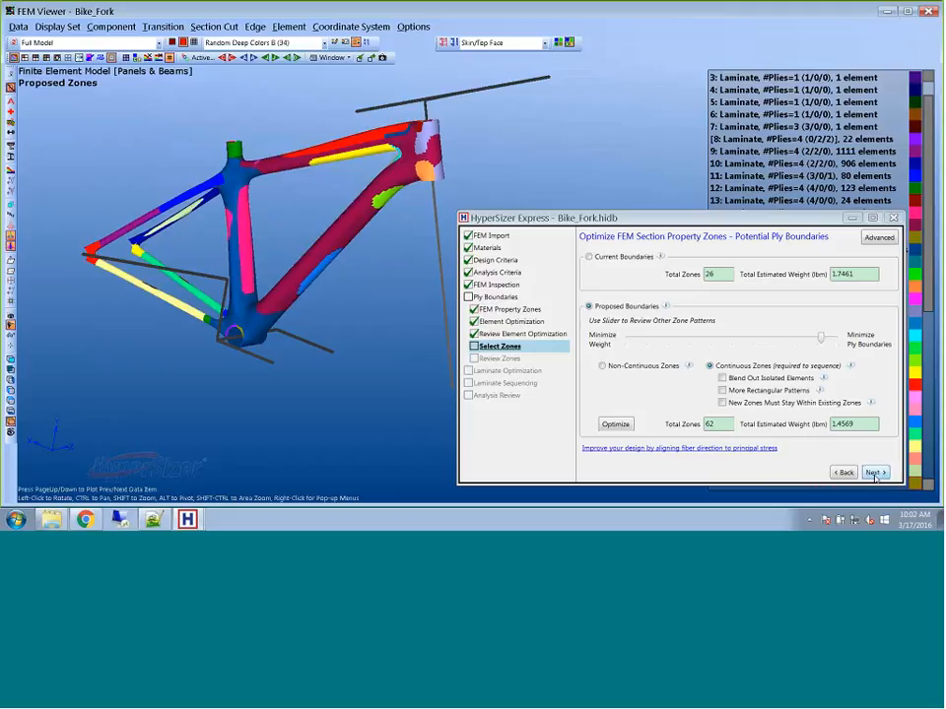
pyautogui.moveTo(277, 217); pyautogui.dragTo(262, 240)
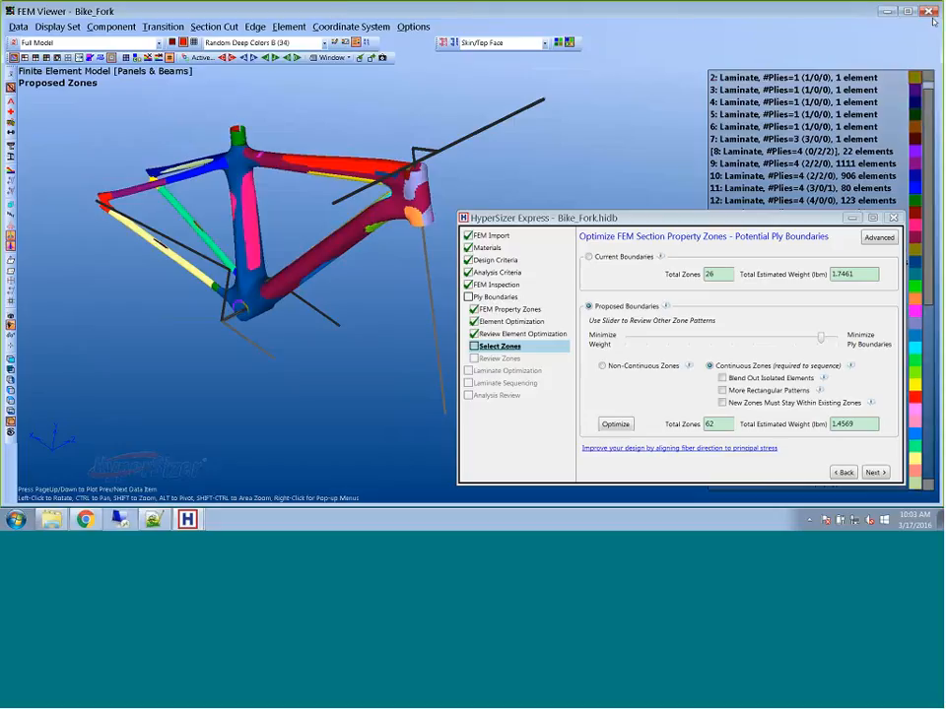
pyautogui.click(887, 11)
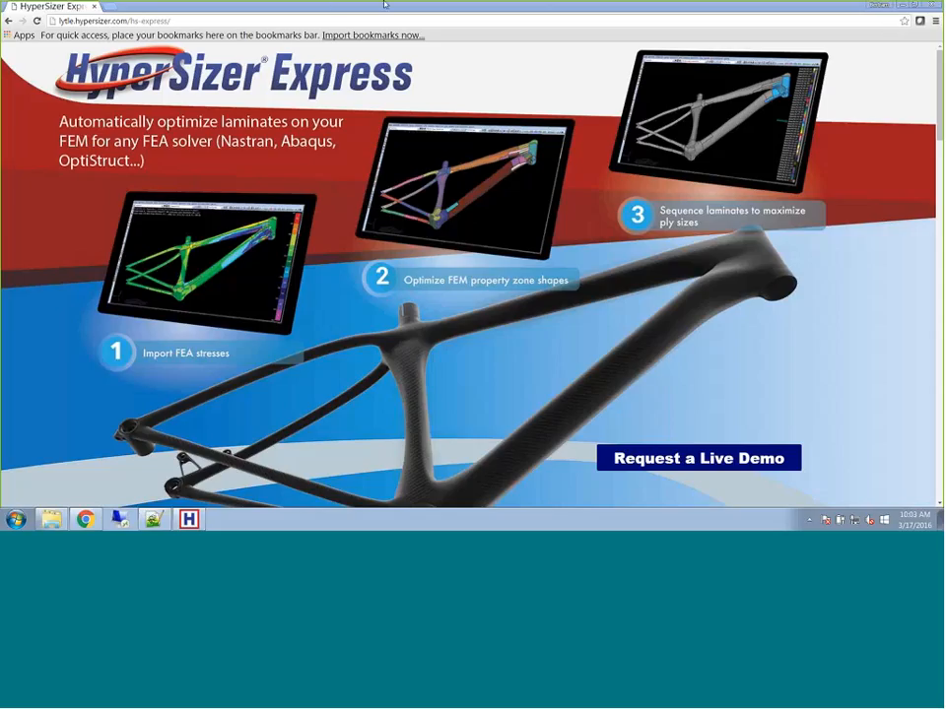